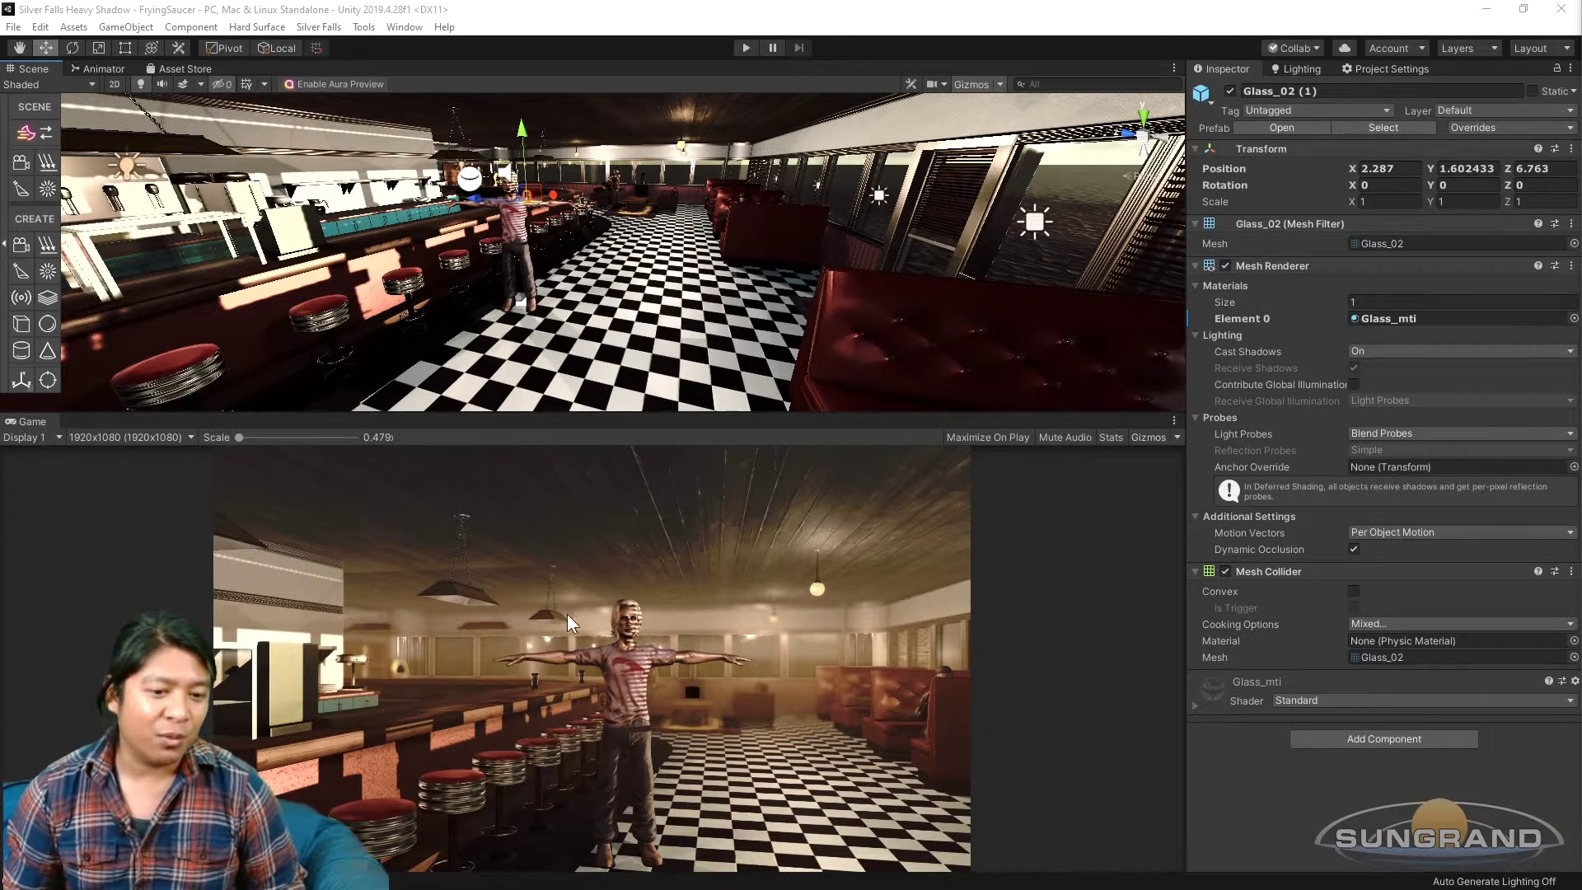
Select the Main Camera in the diner scene and rotate it to about 441.05 on Y.
scroll(582, 332, up, 1)
right_drag(544, 281, 644, 318)
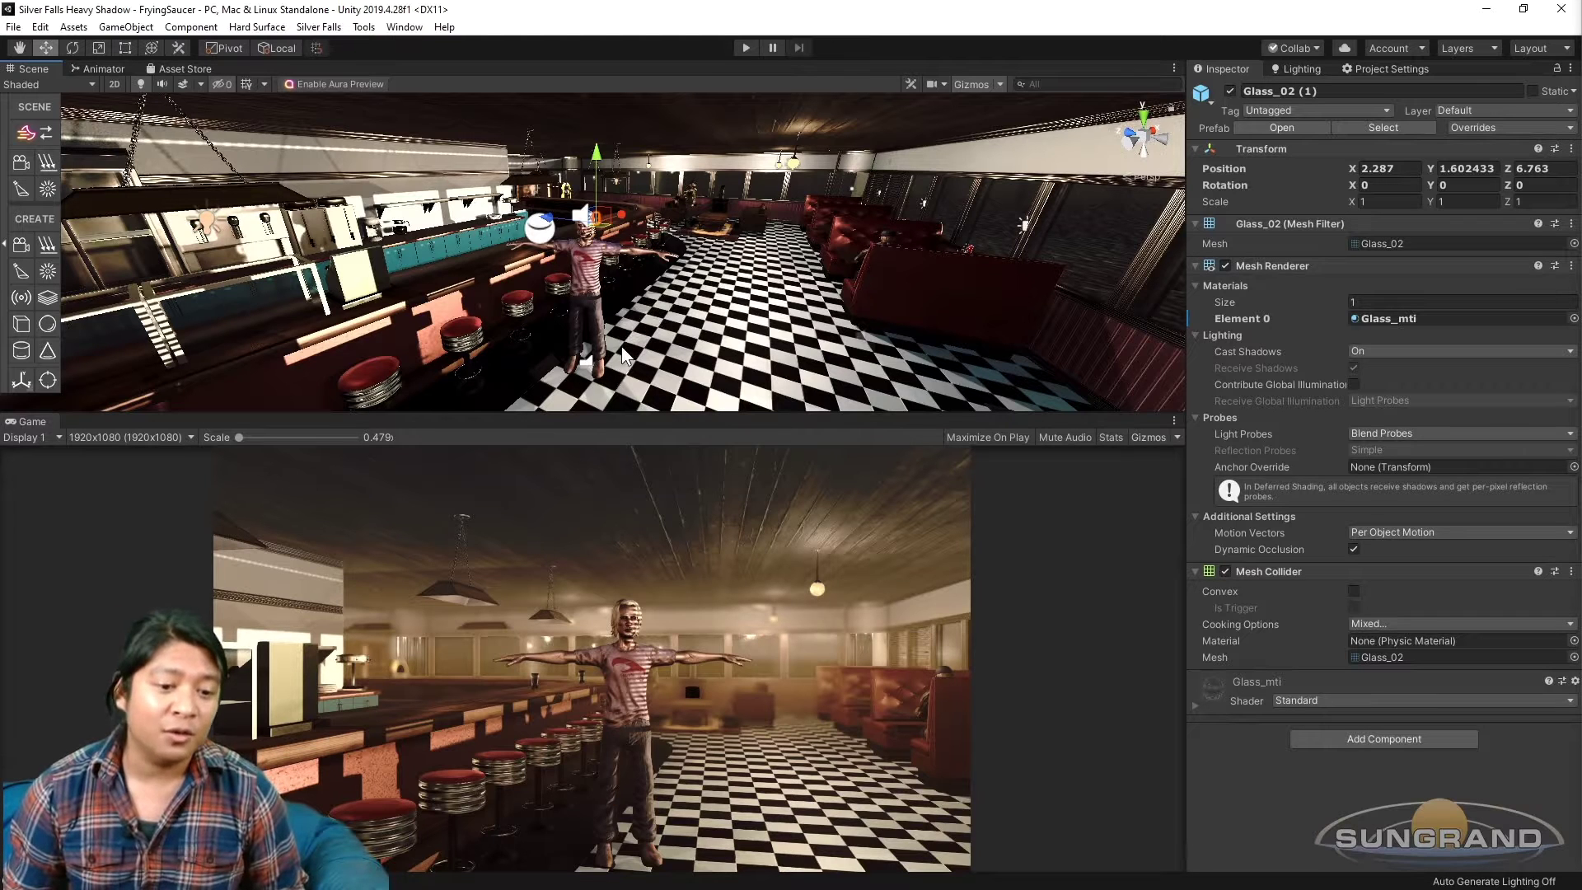
scroll(621, 363, up, 2)
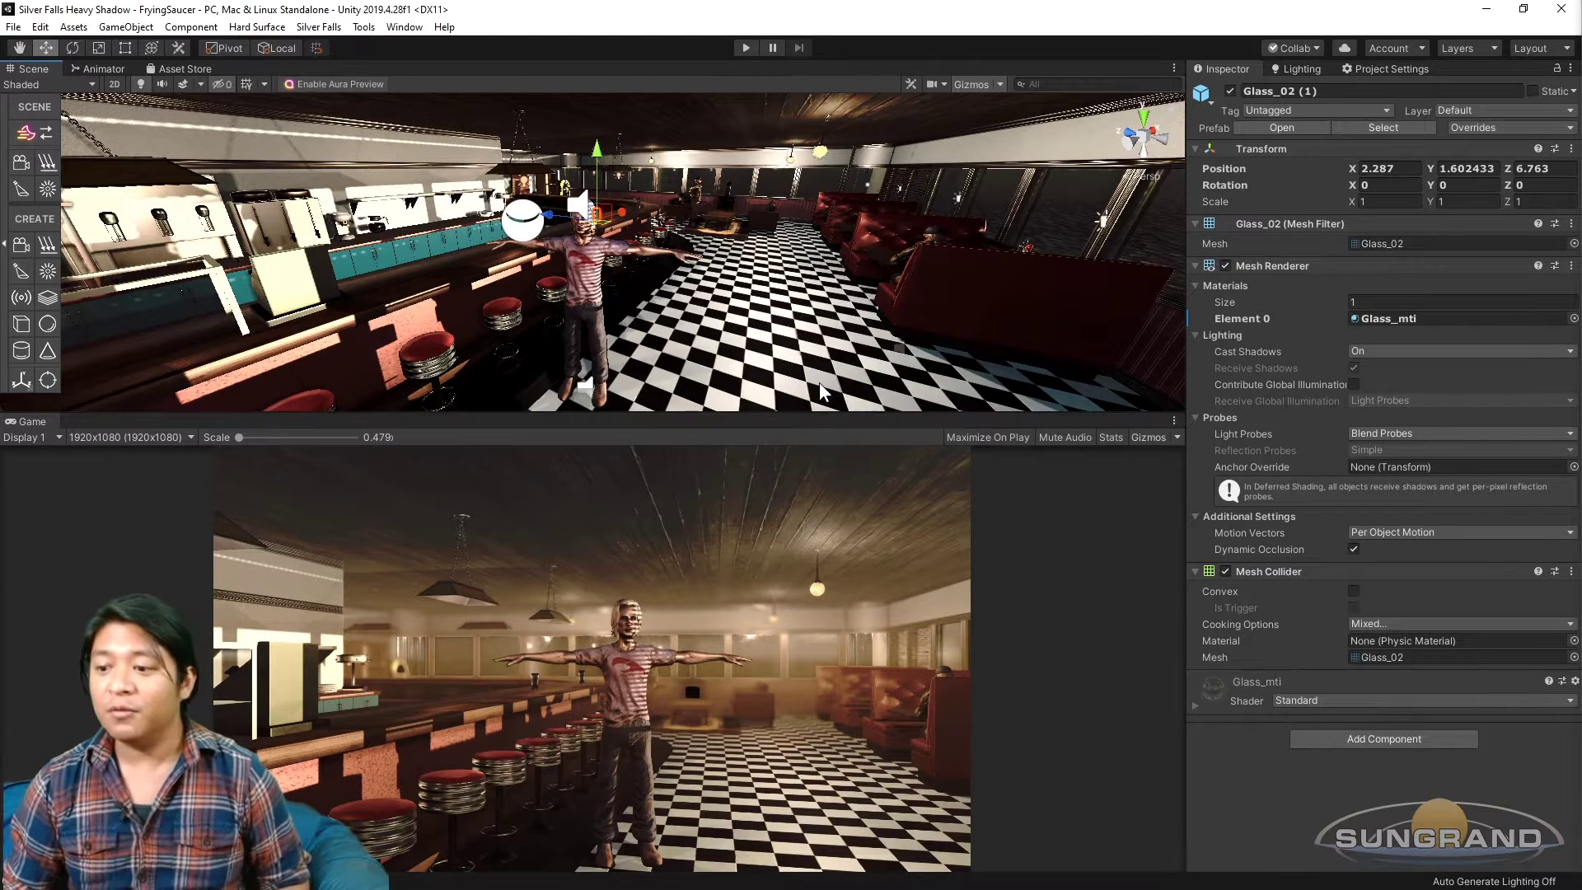
alt+drag(657, 277, 356, 316)
right_drag(356, 317, 372, 295)
middle_drag(373, 294, 474, 280)
scroll(475, 330, down, 3)
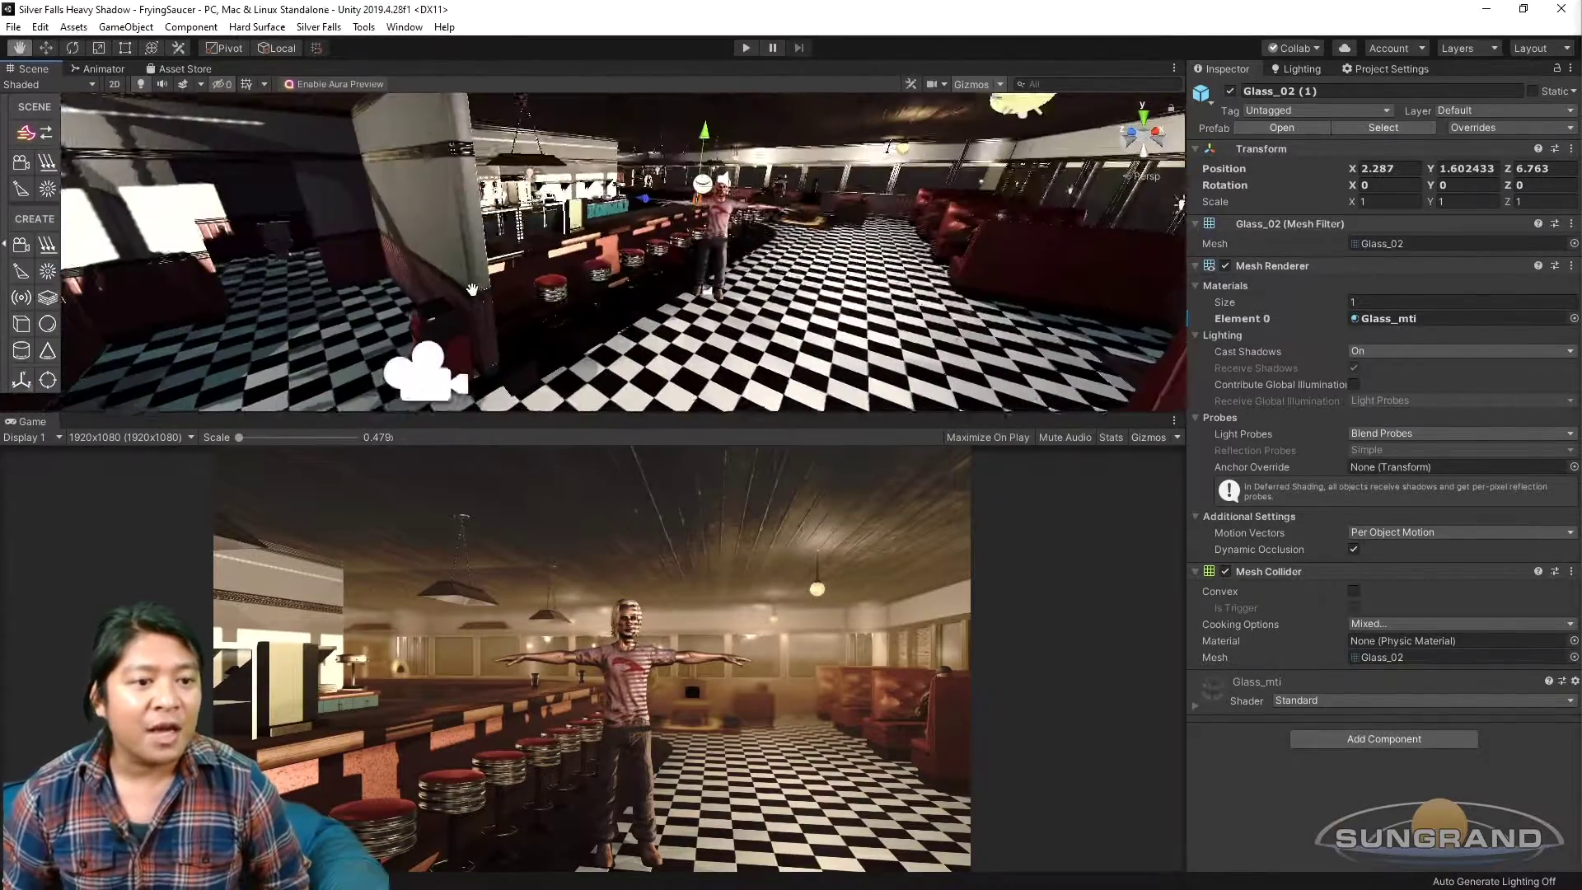
click(479, 358)
scroll(696, 323, down, 3)
right_drag(696, 323, 758, 329)
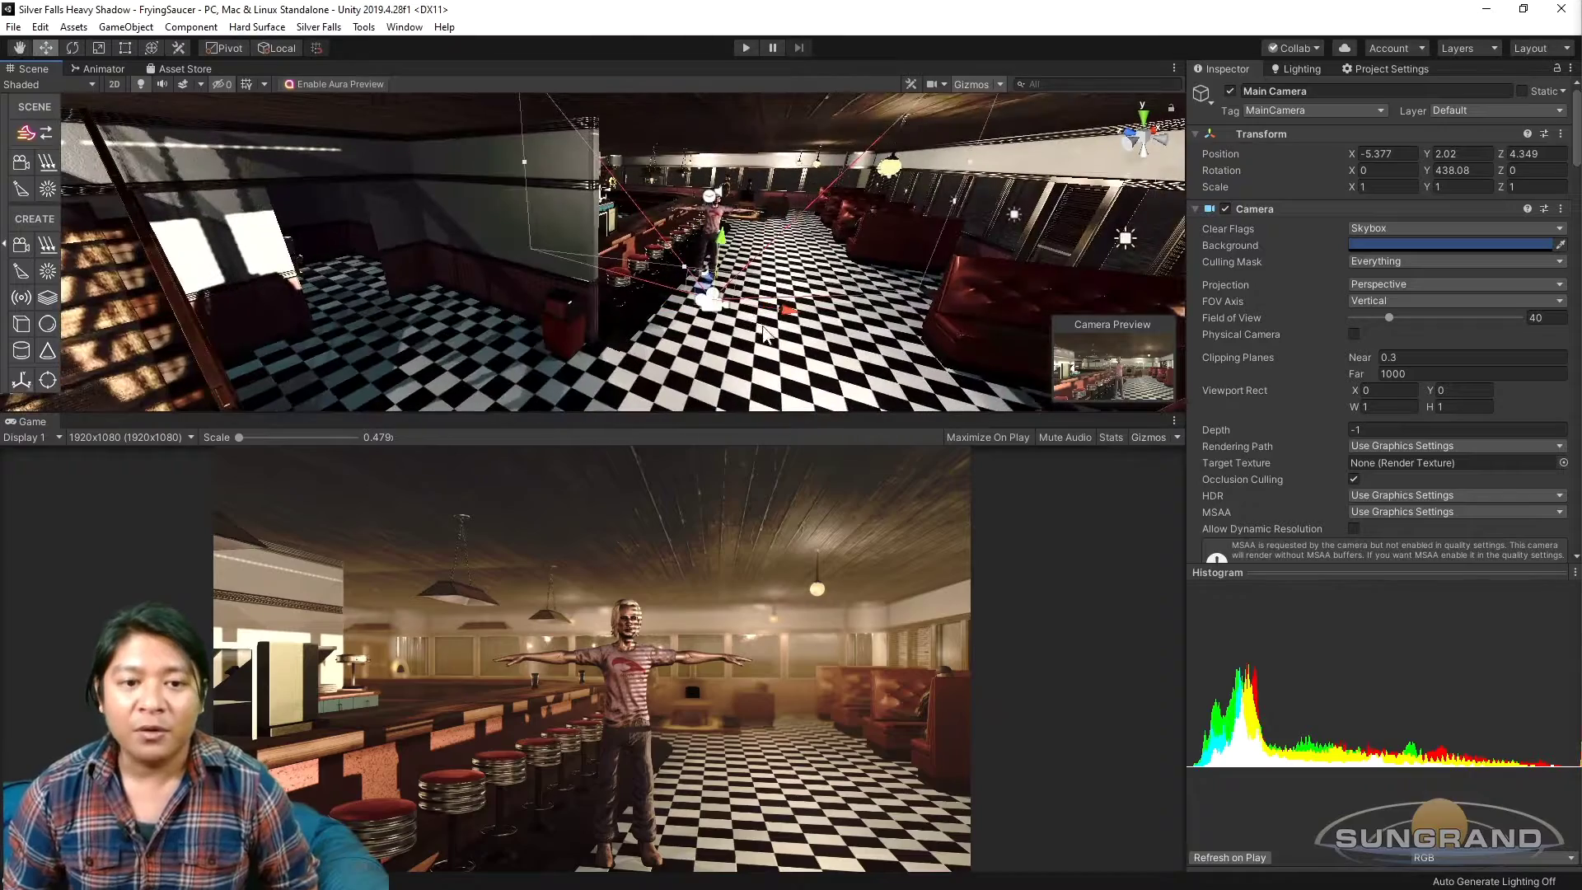
key(e)
mouse_move(758, 344)
mouse_down()
mouse_move(701, 346)
mouse_move(1018, 334)
mouse_move(752, 361)
mouse_up()
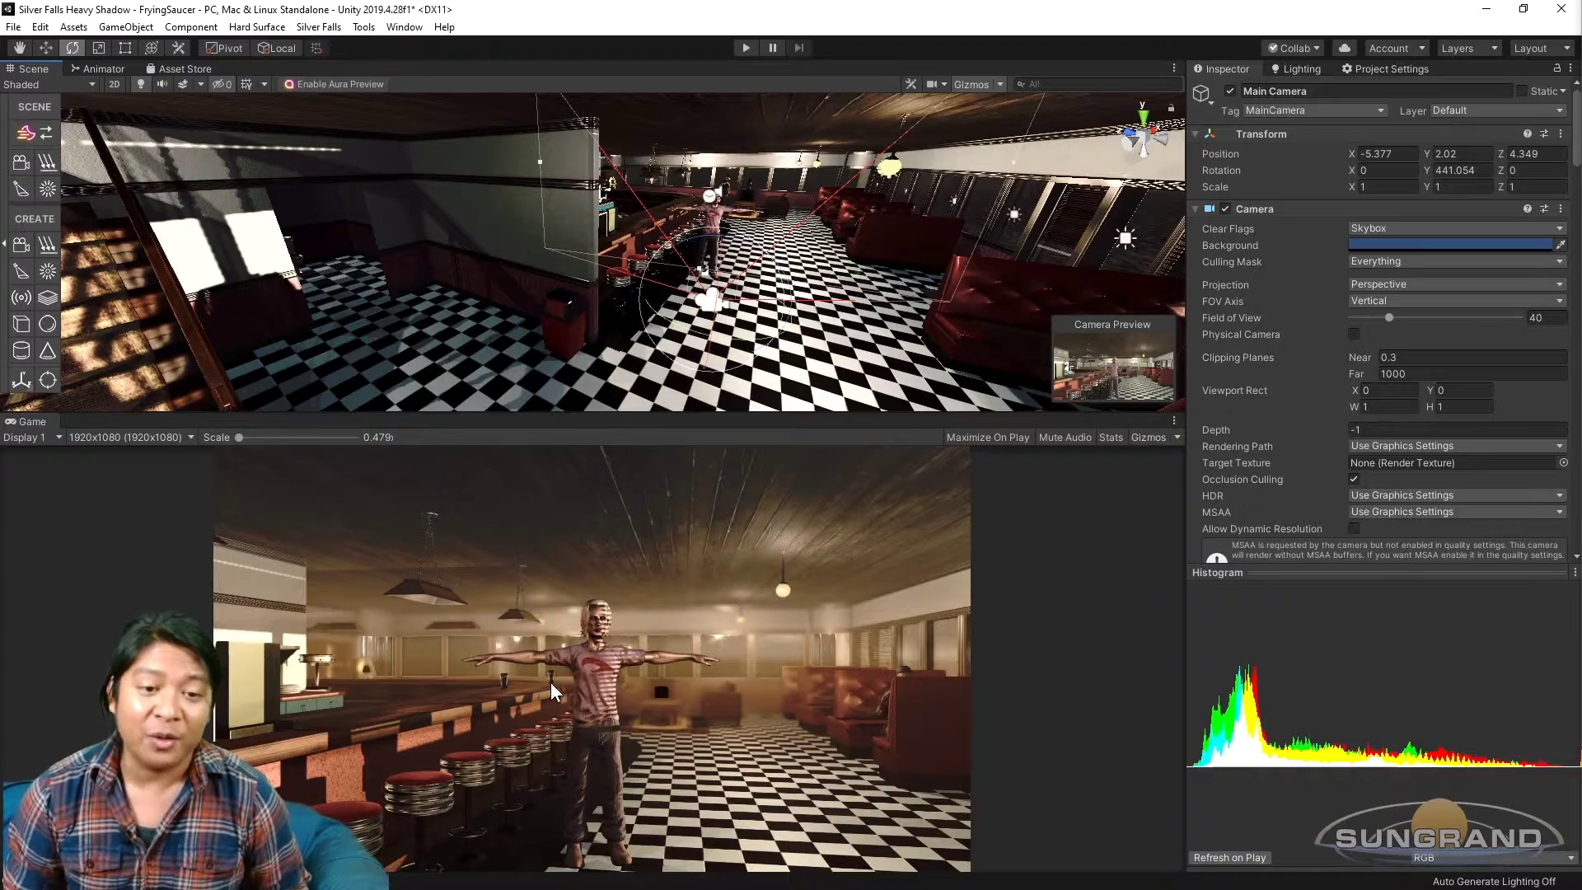
Move the Main Camera down the length of the diner to about X 4.64, Z 4.6.
alt+drag(752, 354, 589, 386)
key(w)
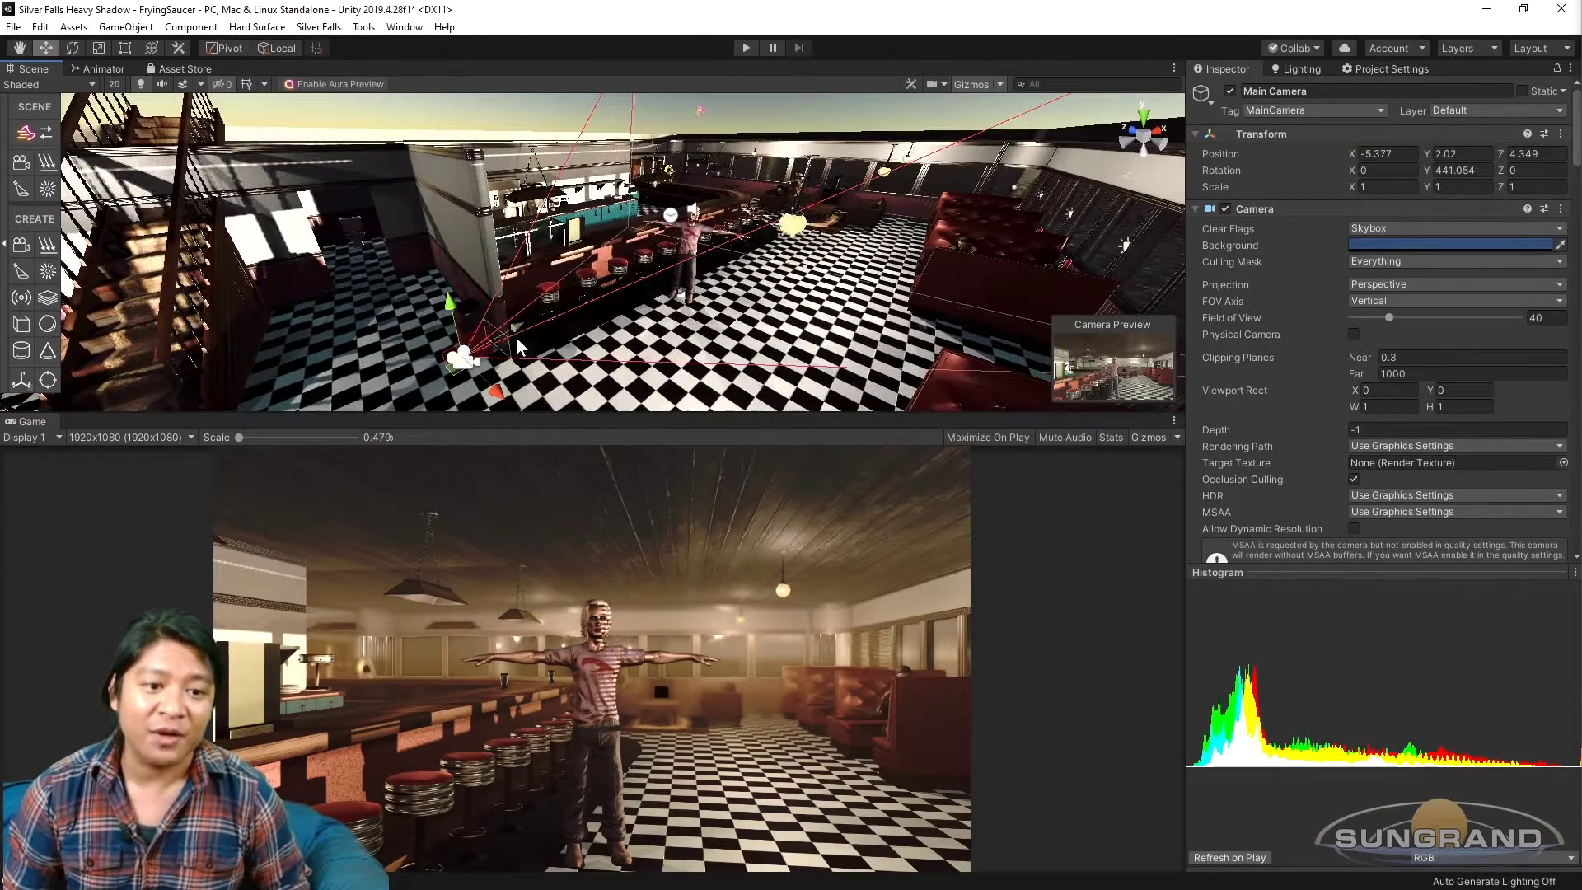
alt+drag(763, 206, 582, 290)
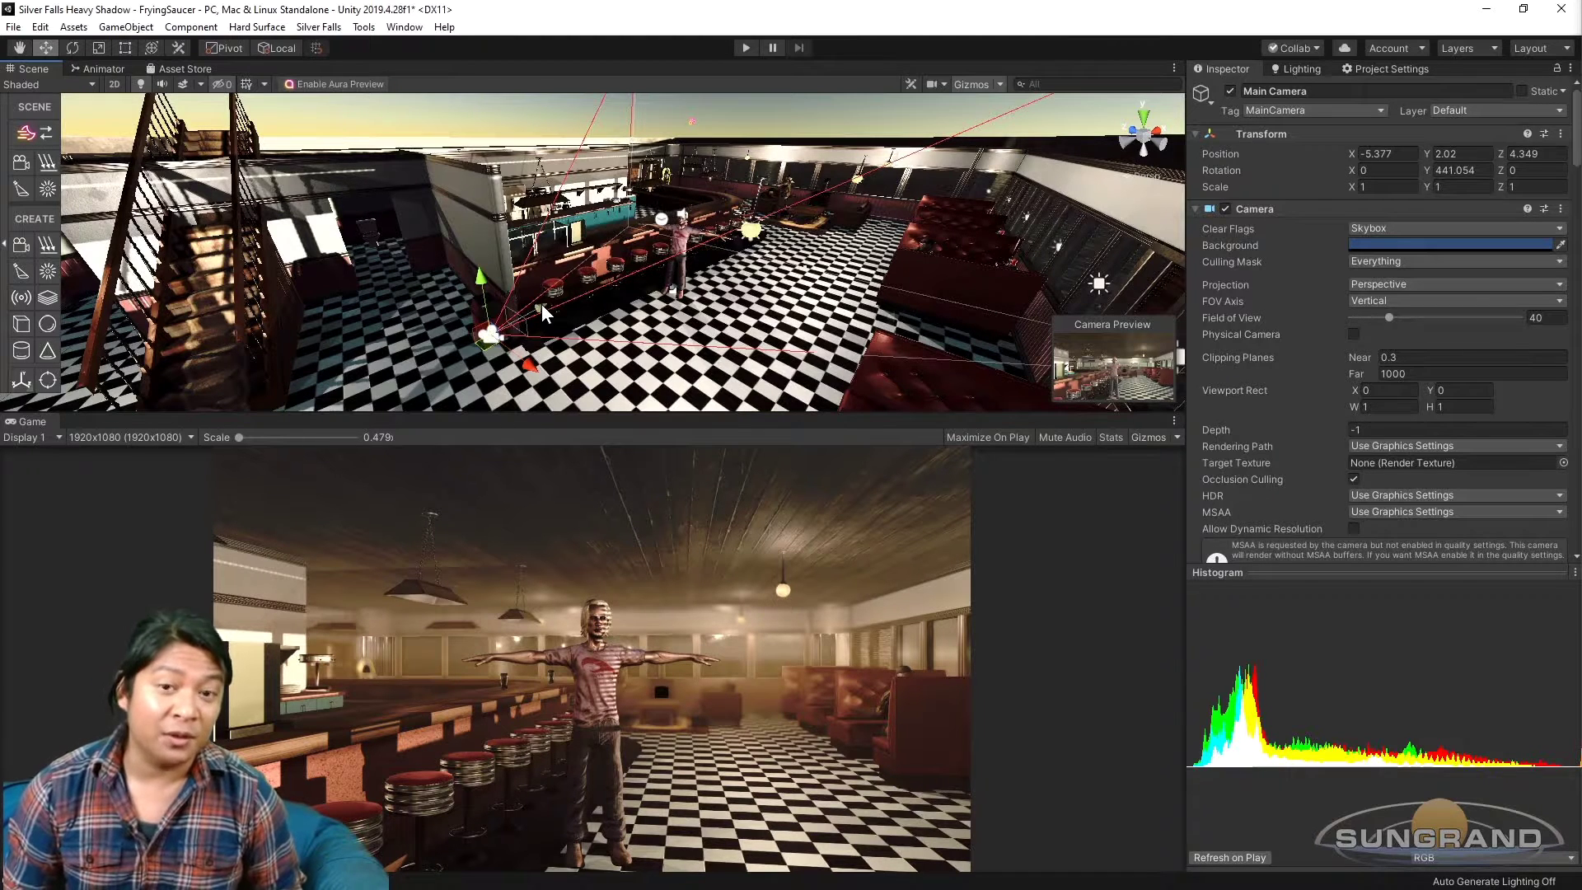
drag(542, 304, 1039, 190)
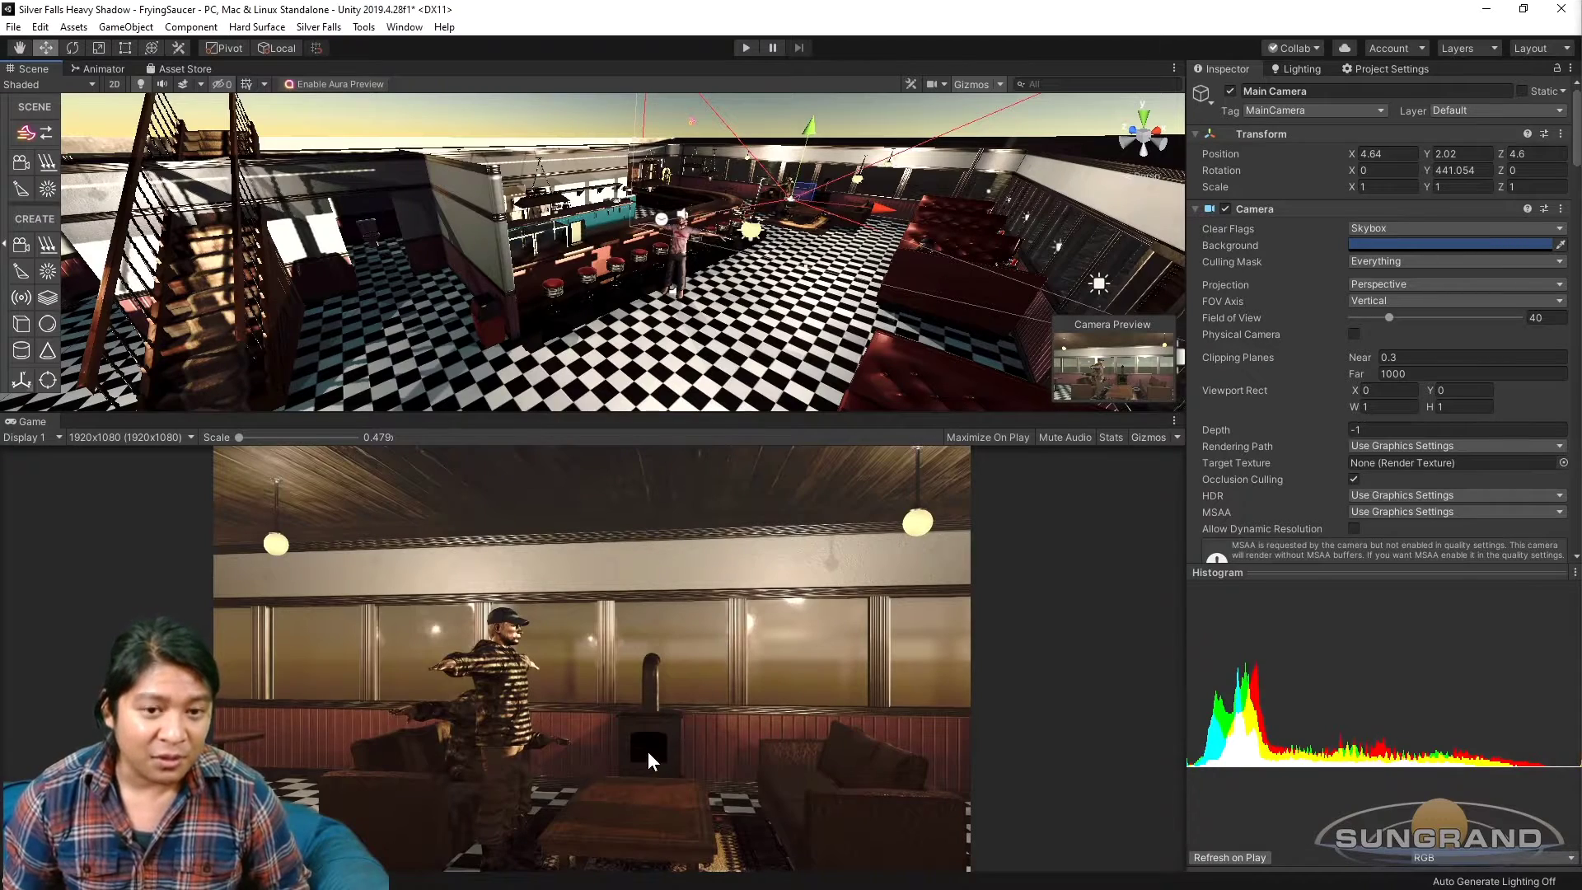
Switch the transform handles to global orientation and rotate the Main Camera to about 514.28 on Y, facing the window booths.
alt+drag(834, 162, 707, 342)
scroll(663, 331, down, 3)
alt+drag(486, 262, 632, 183)
click(280, 47)
mouse_move(616, 283)
alt+mouse_down()
mouse_move(732, 307)
mouse_move(590, 274)
alt+mouse_up()
key(e)
drag(699, 343, 489, 329)
key(w)
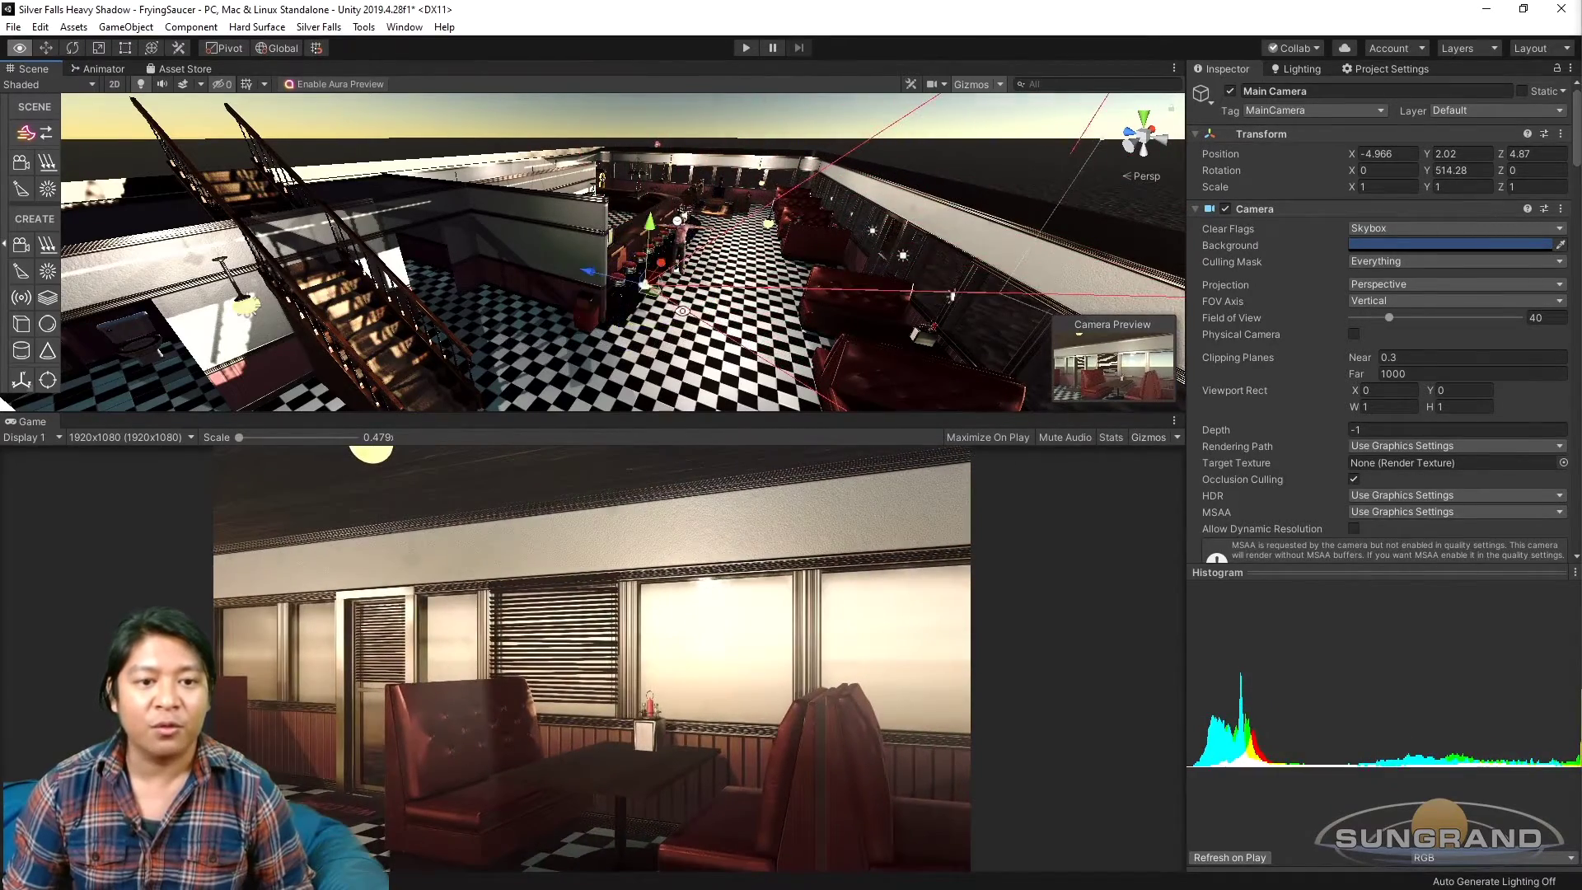
Move the Main Camera to about X 1.72, Z 5.53 so it frames the booth with the seated character.
alt+drag(683, 308, 841, 315)
drag(720, 239, 521, 178)
alt+drag(659, 190, 562, 230)
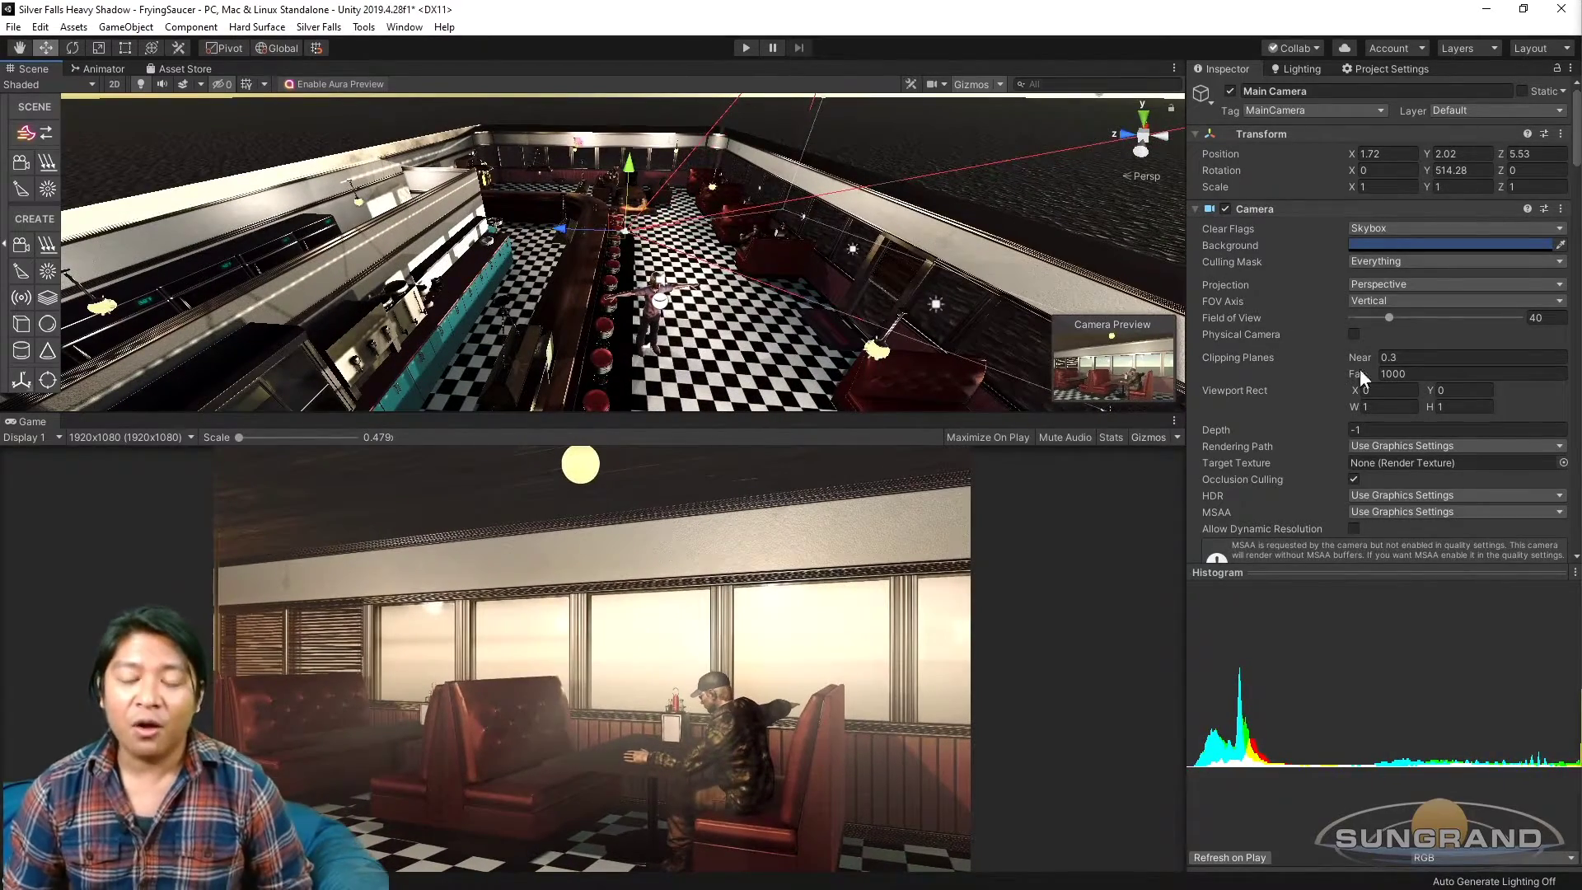
Turn the camera's Sun Shafts effect off and back on to compare the rendered view.
scroll(1359, 368, down, 12)
scroll(1402, 448, down, 1)
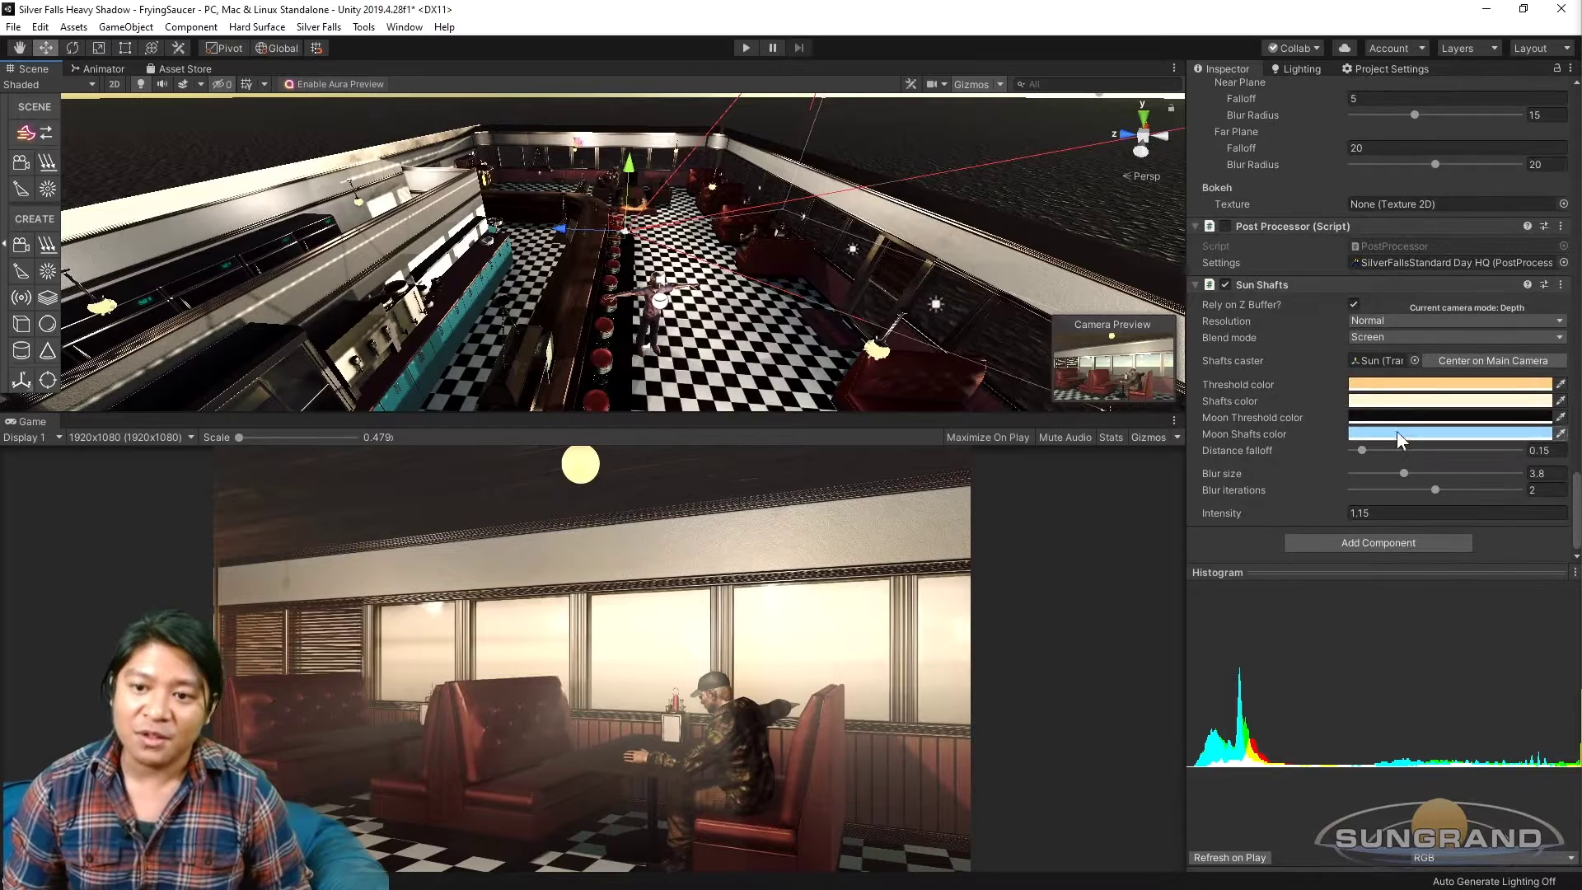
click(1225, 284)
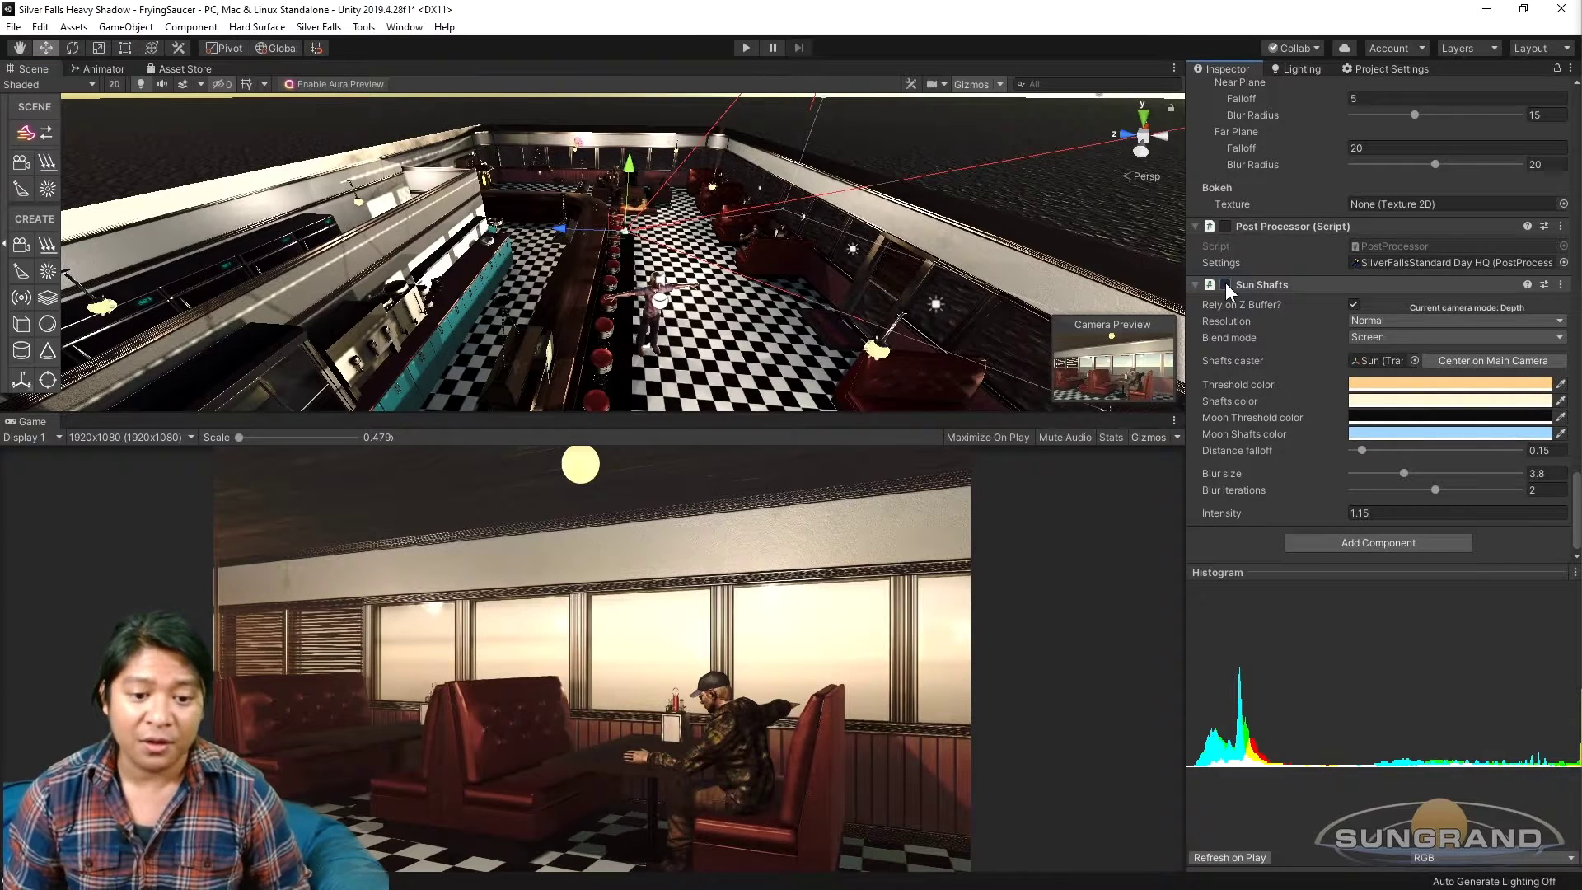
click(1225, 284)
Reposition and rotate the Main Camera so it looks across the floor at the entrance door and the booths beside it.
drag(571, 225, 1284, 183)
key(e)
key(w)
drag(585, 229, 669, 262)
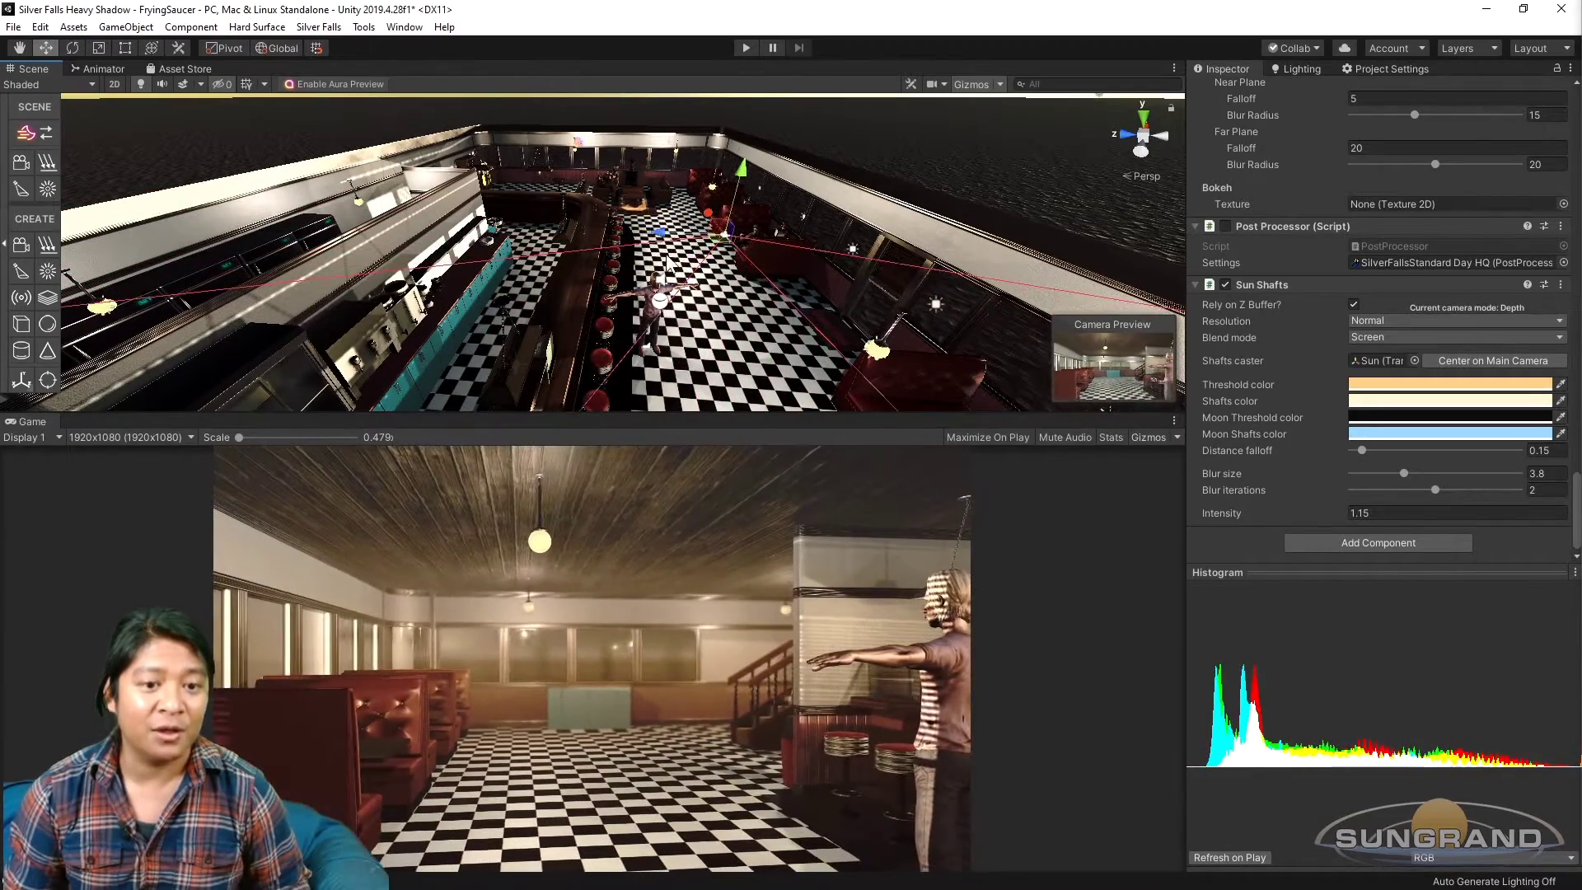
drag(719, 210, 751, 245)
key(e)
right_drag(578, 302, 616, 282)
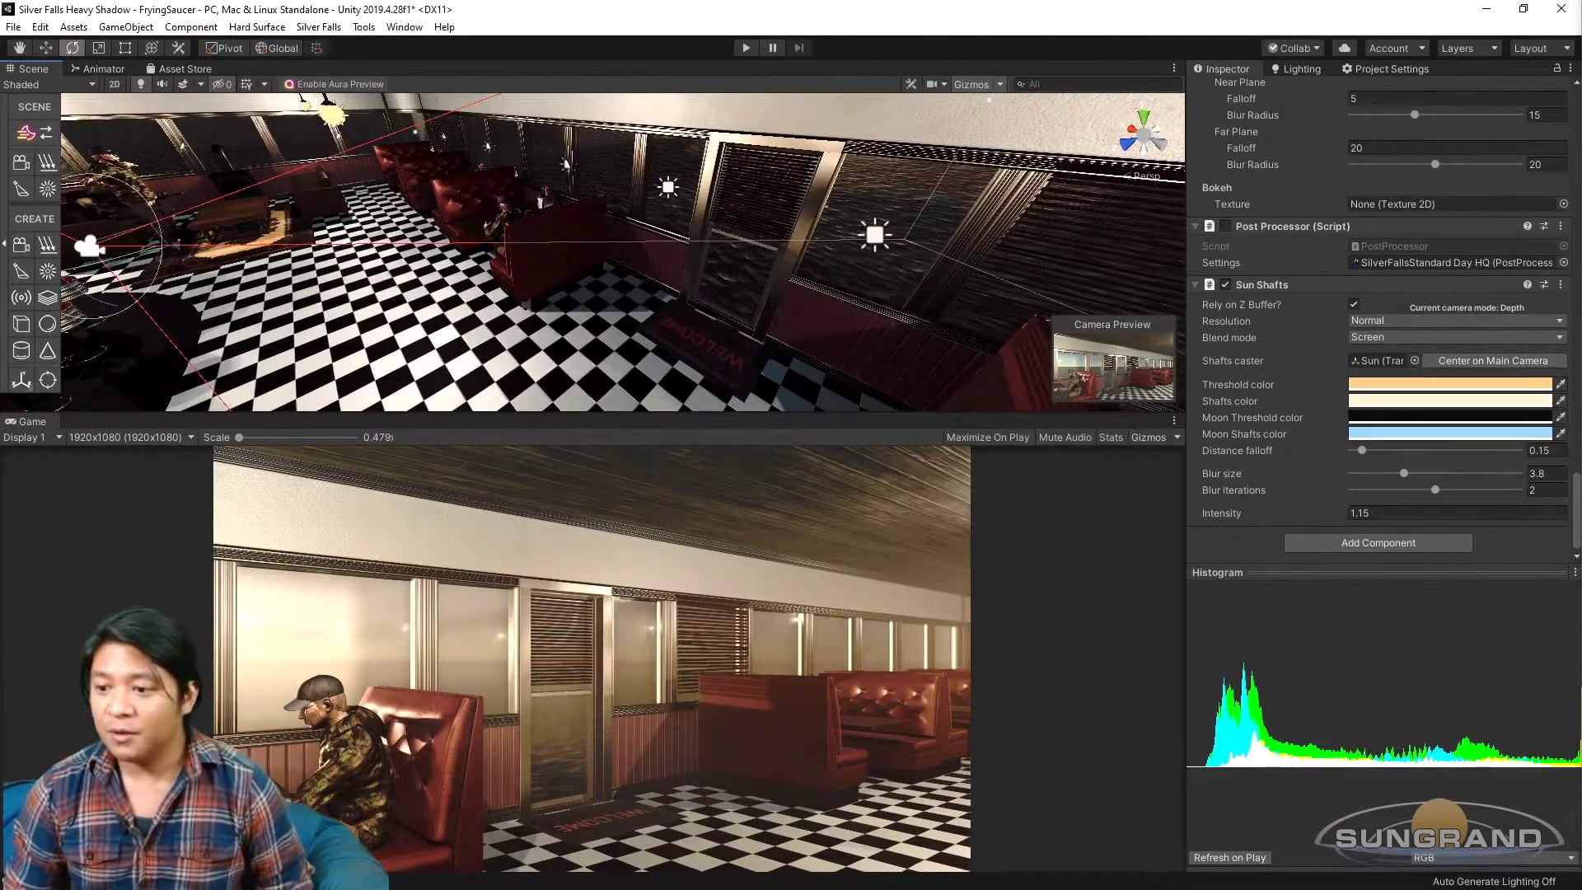
Select the inactive Bench near the entrance and activate it.
click(639, 318)
scroll(1294, 179, up, 1)
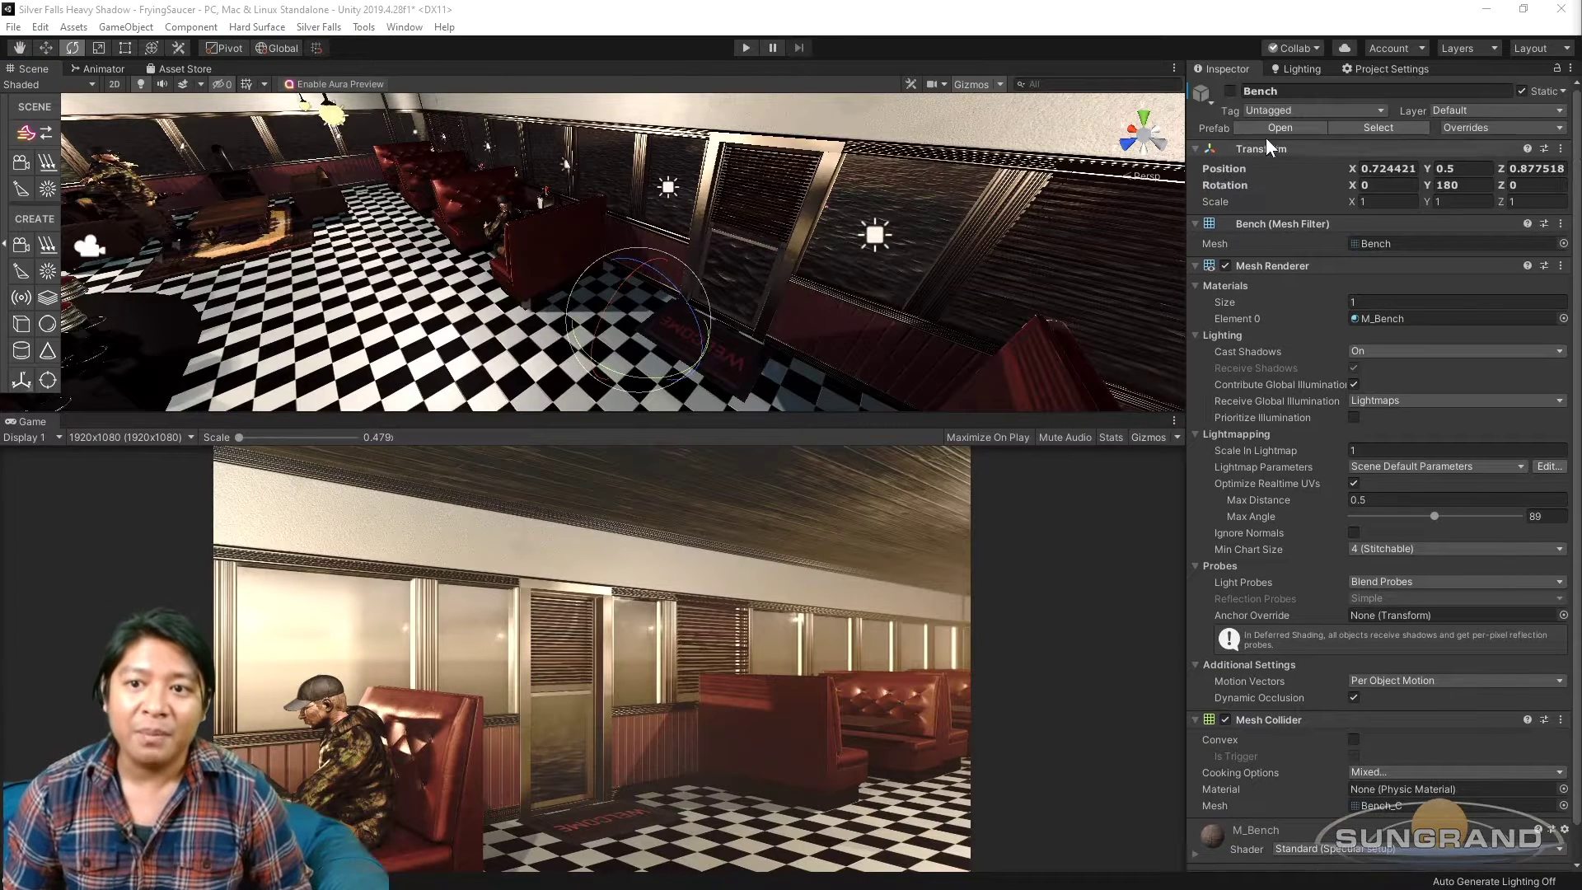
click(1229, 91)
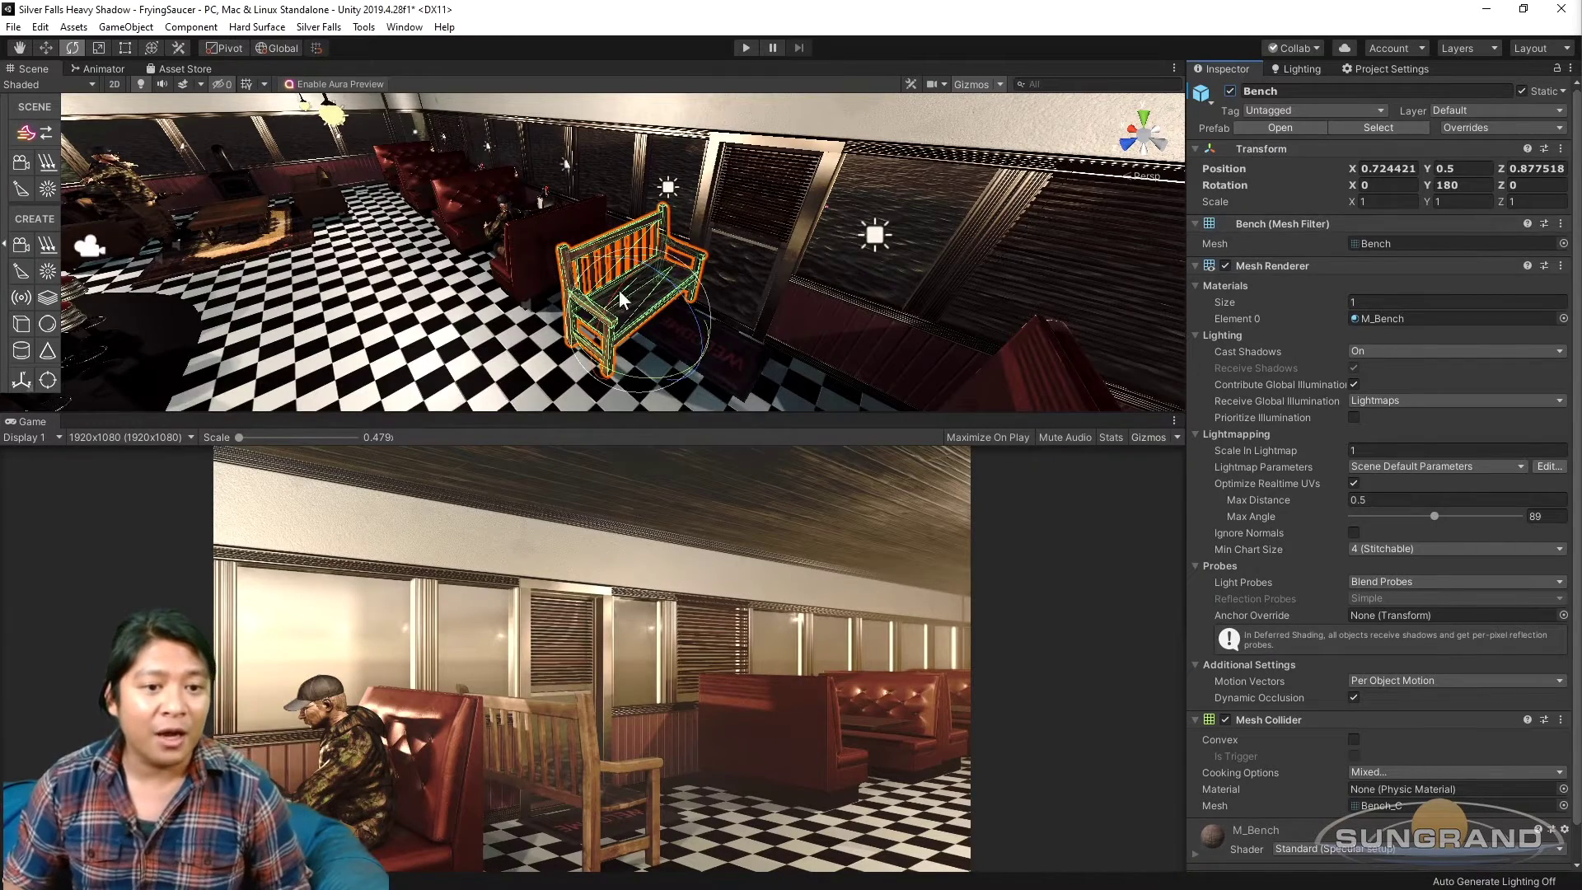
Move the bench along X to about 1.459, against the back of the booth beside the door.
right_drag(466, 264, 535, 267)
scroll(610, 294, up, 4)
alt+drag(610, 293, 644, 288)
drag(512, 319, 893, 105)
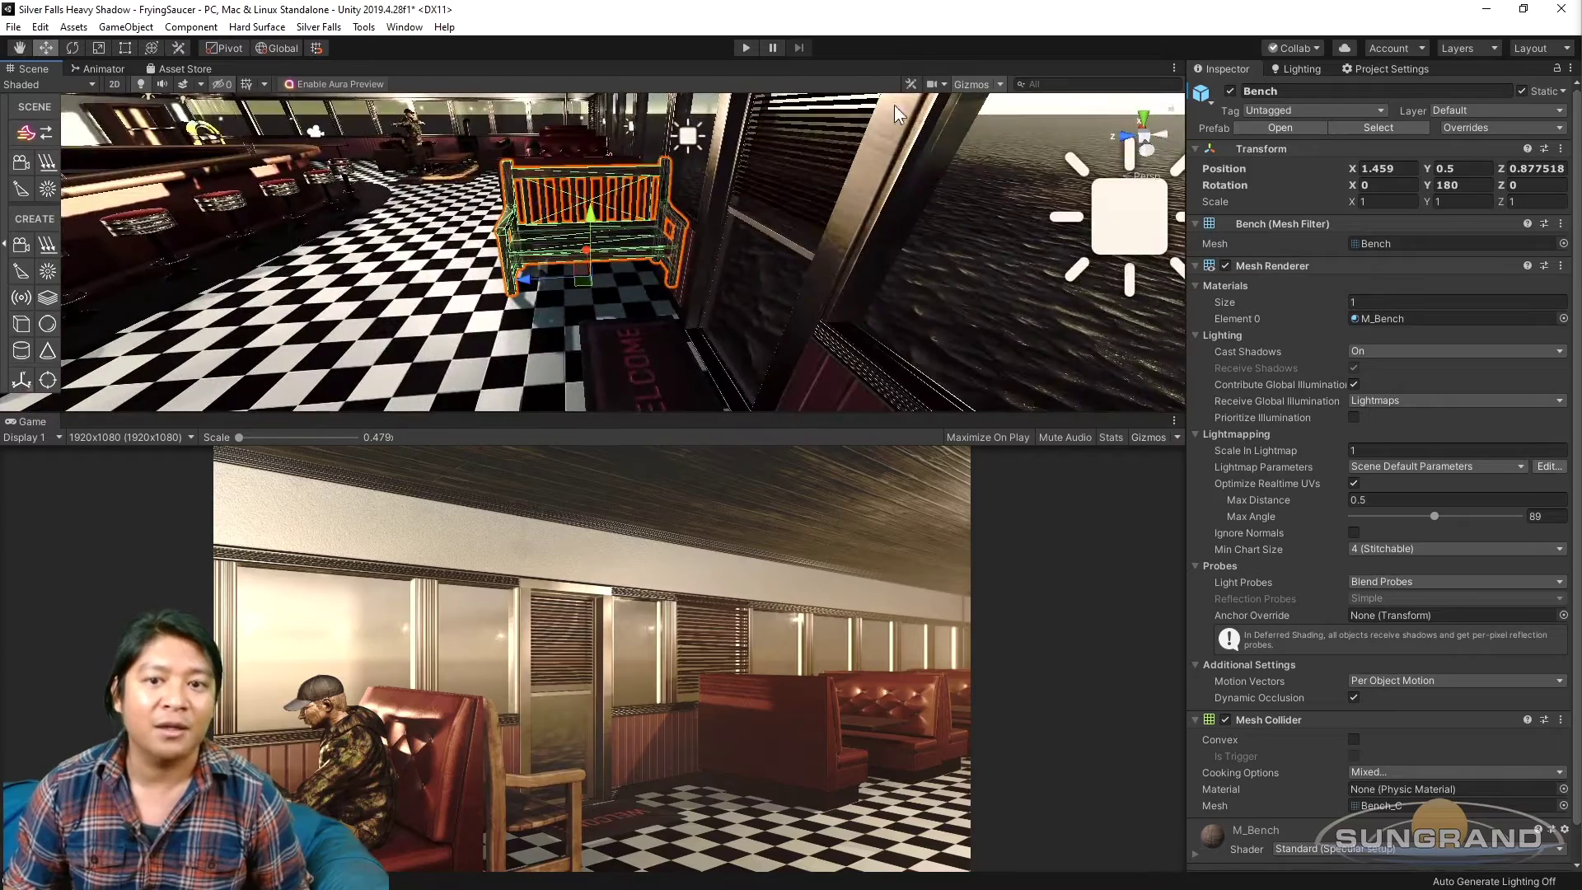
Hide the scene gizmos and shorten the bench to a Z scale of about 0.938.
click(971, 88)
scroll(625, 228, up, 5)
middle_drag(770, 276, 891, 341)
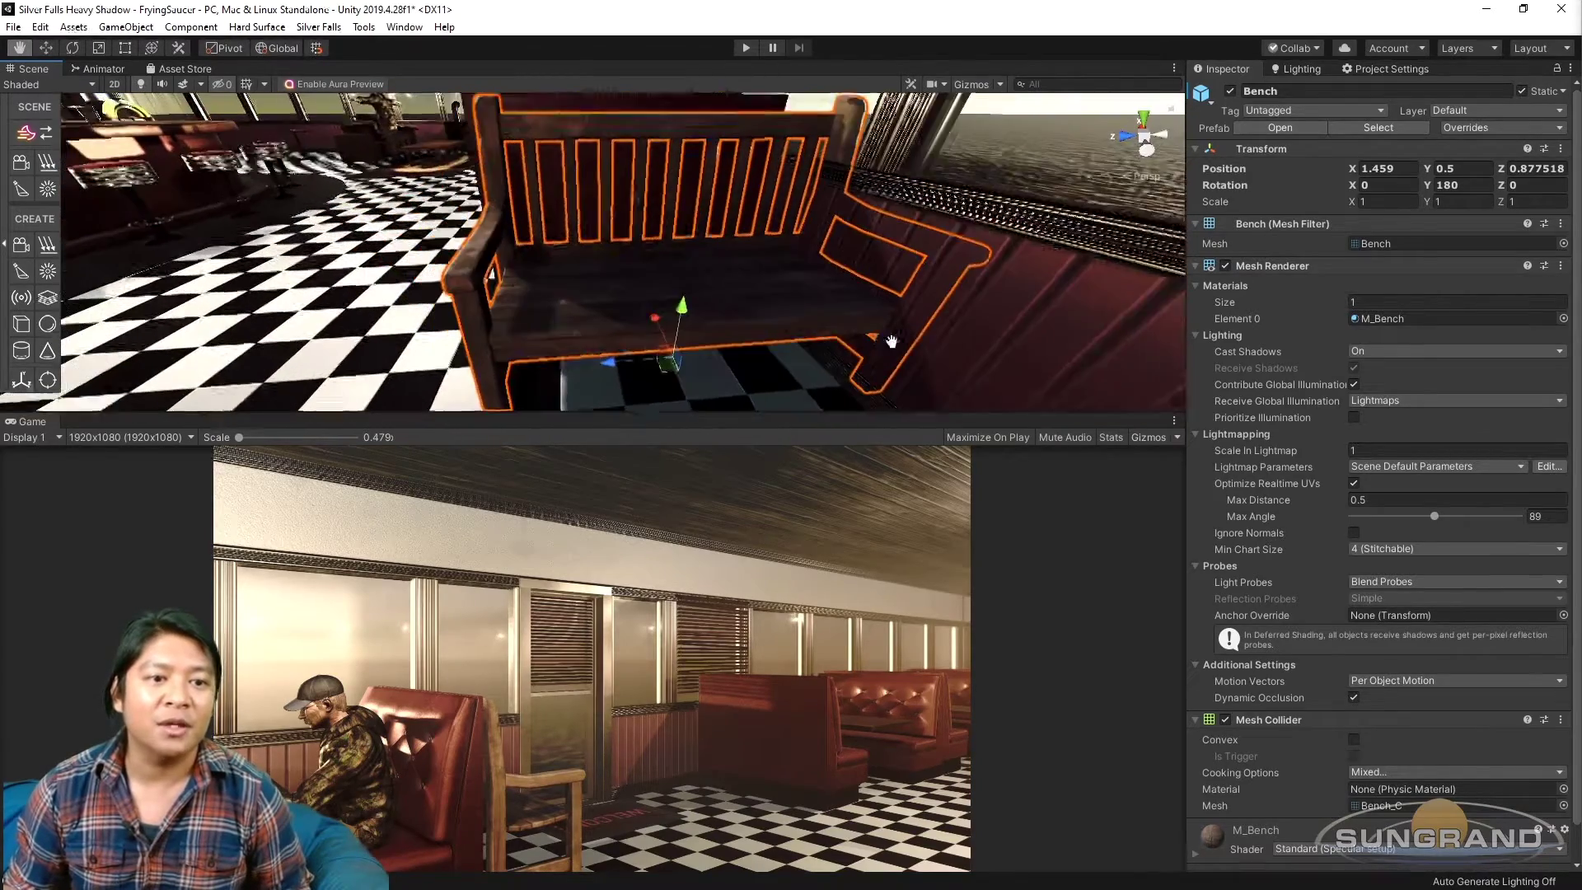
scroll(891, 341, down, 4)
middle_drag(640, 289, 526, 344)
key(r)
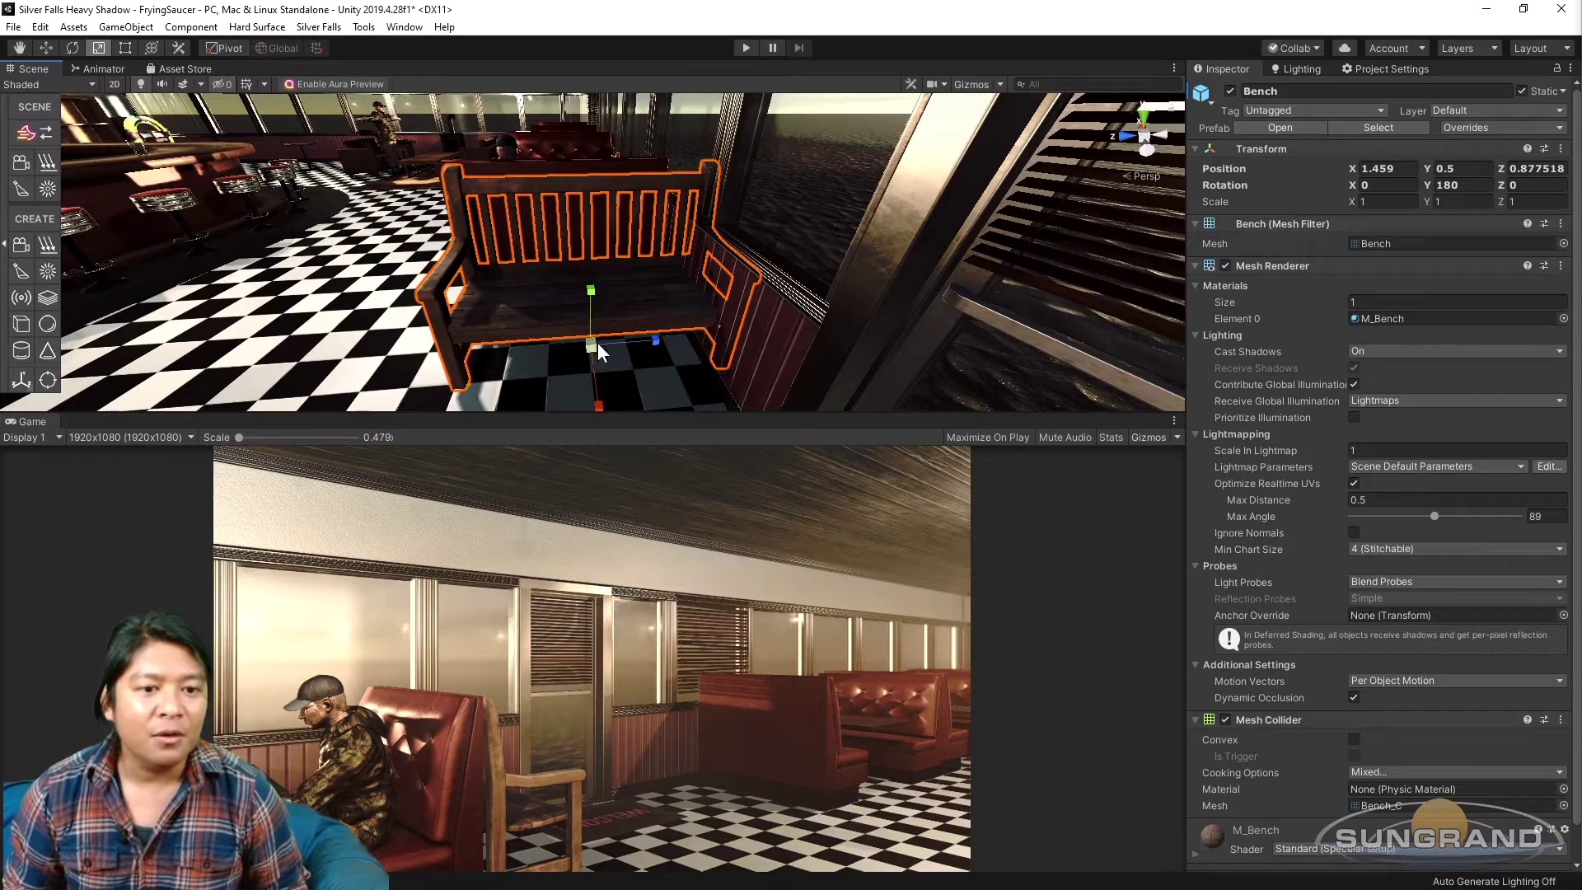
drag(657, 336, 649, 336)
Move the bench along Z to about 1.054 and rotate it to about 180.65 on Y.
key(w)
drag(523, 344, 1122, 239)
alt+drag(1147, 284, 717, 305)
middle_drag(717, 288, 657, 284)
alt+drag(658, 284, 725, 295)
key(e)
drag(617, 326, 614, 326)
key(w)
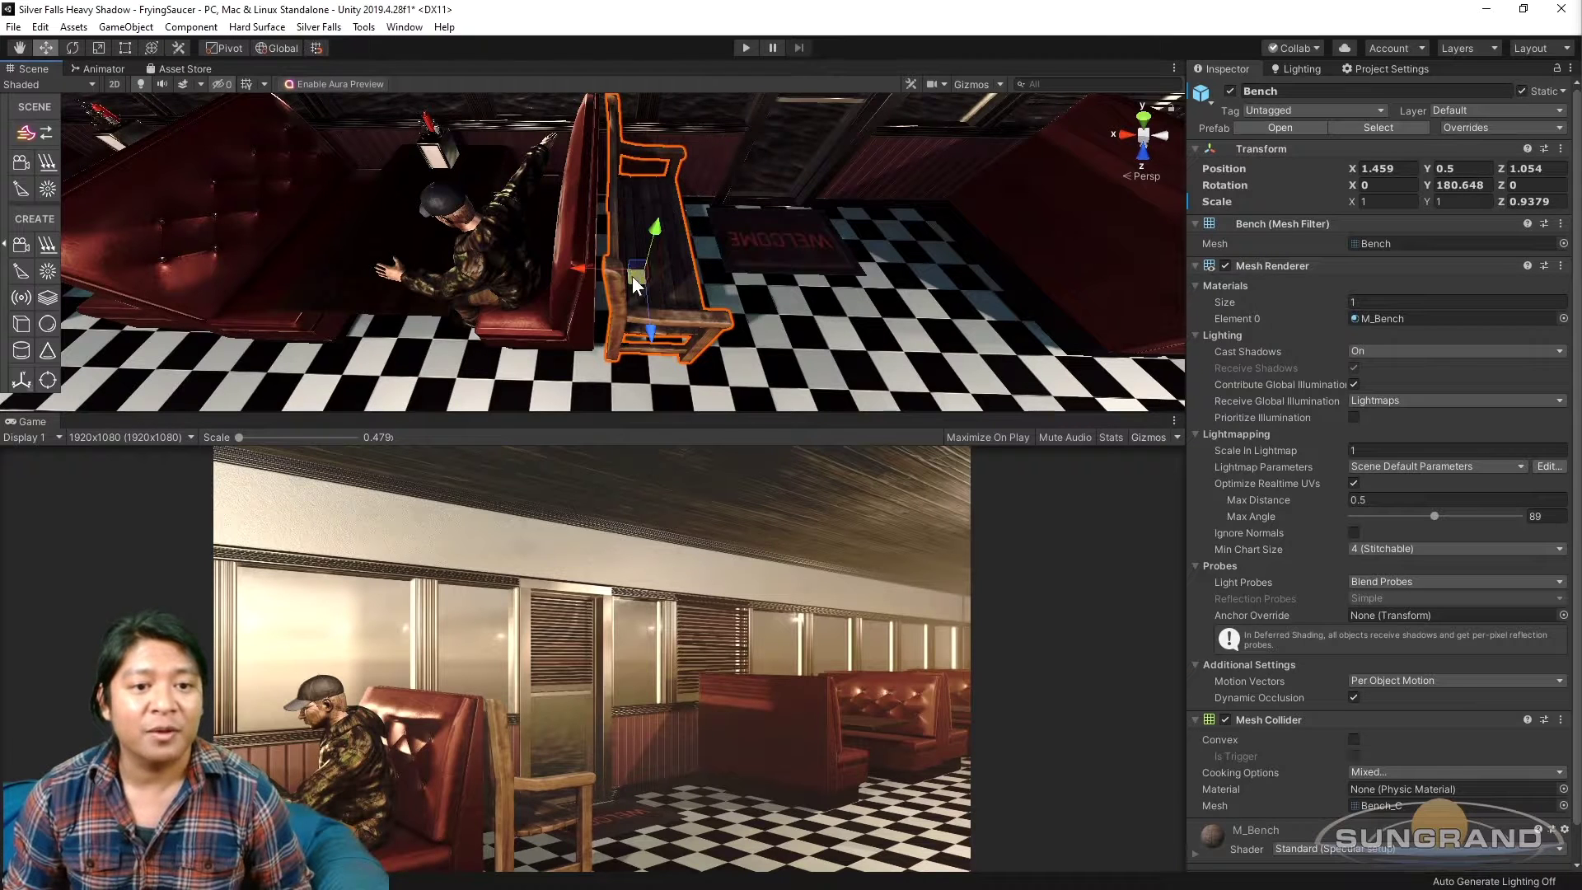
Move the seated SFC_Dodger (1) character onto the bench at about X 1.48, Z 0.548, turned to about -81.4 on Y.
click(494, 270)
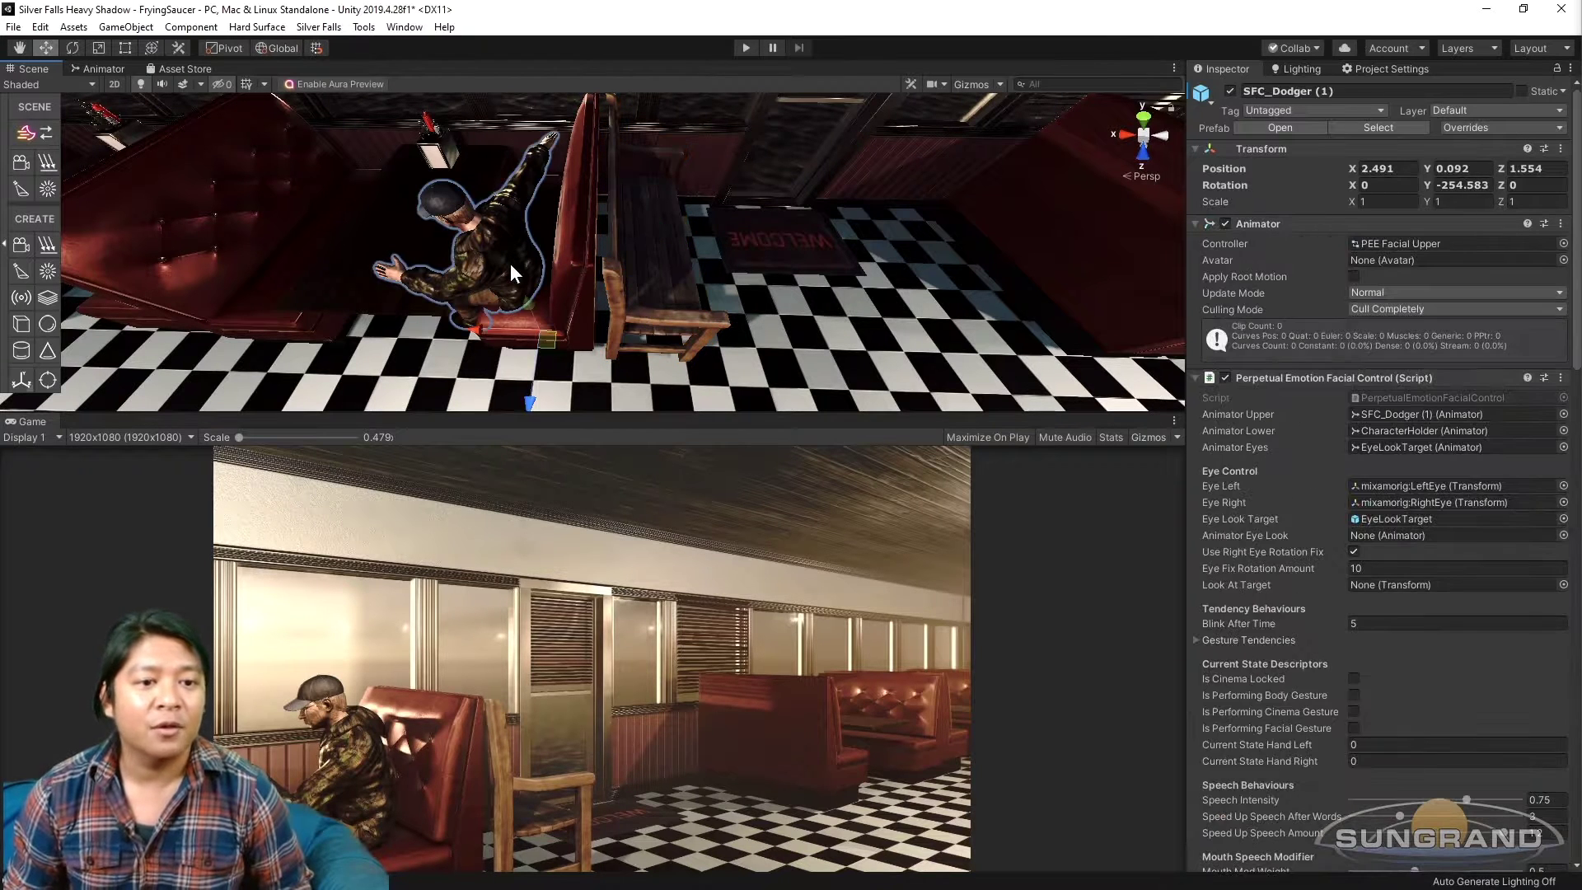
key(e)
drag(586, 376, 58, 421)
key(alt)
alt+drag(613, 357, 379, 298)
drag(498, 360, 654, 317)
drag(605, 247, 601, 362)
key(e)
key(w)
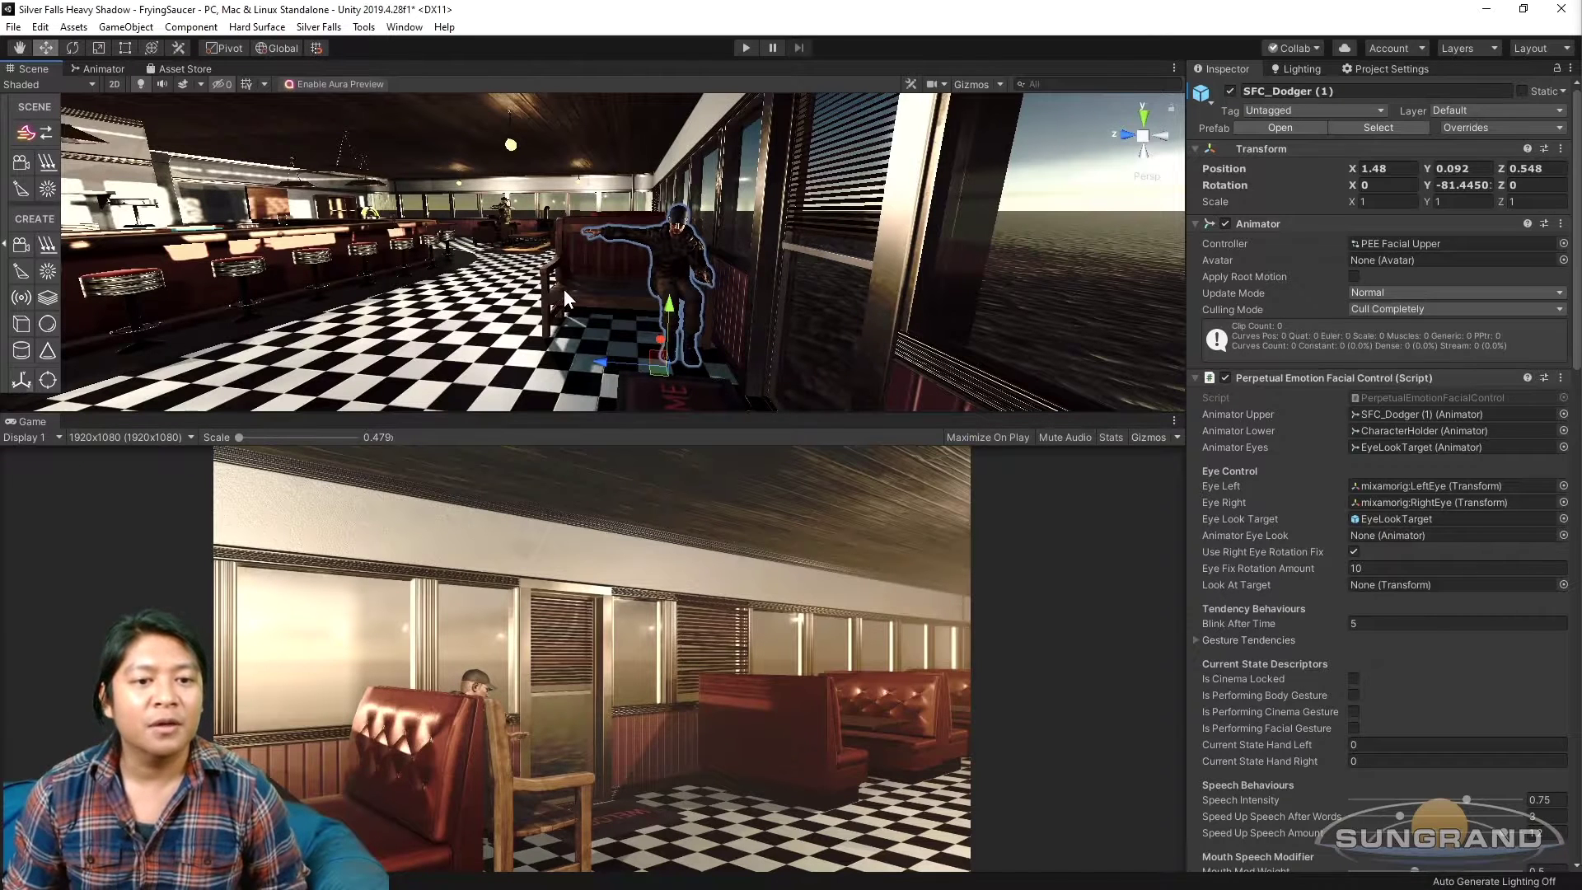
Duplicate the seated character, move the copy to about Z 1.146 and mirror it with a negative X scale.
click(564, 289)
click(687, 341)
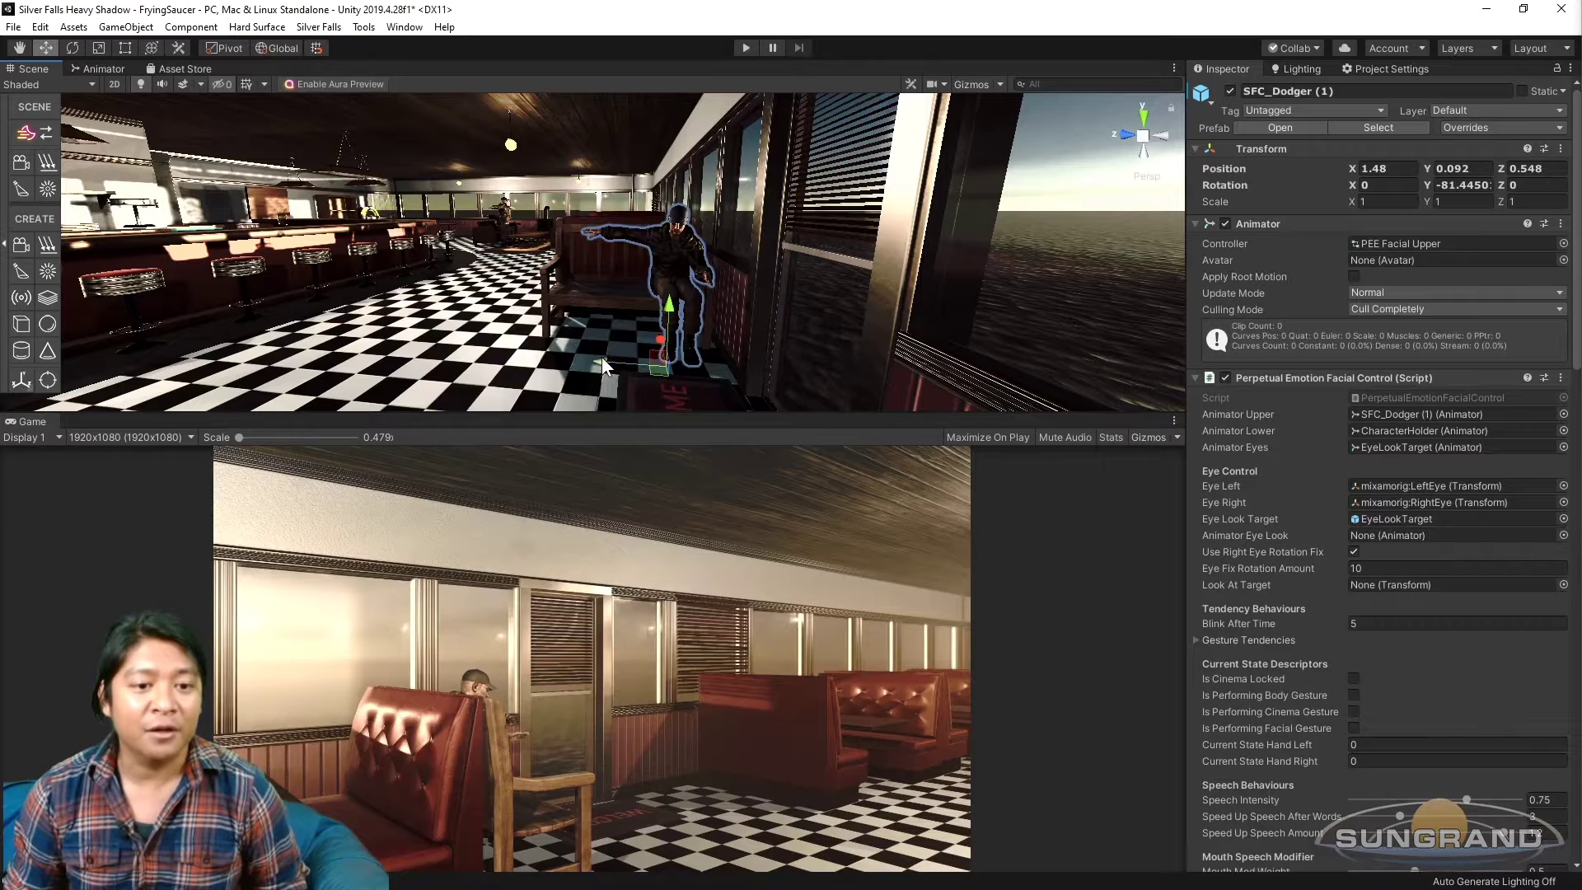
drag(573, 359, 545, 348)
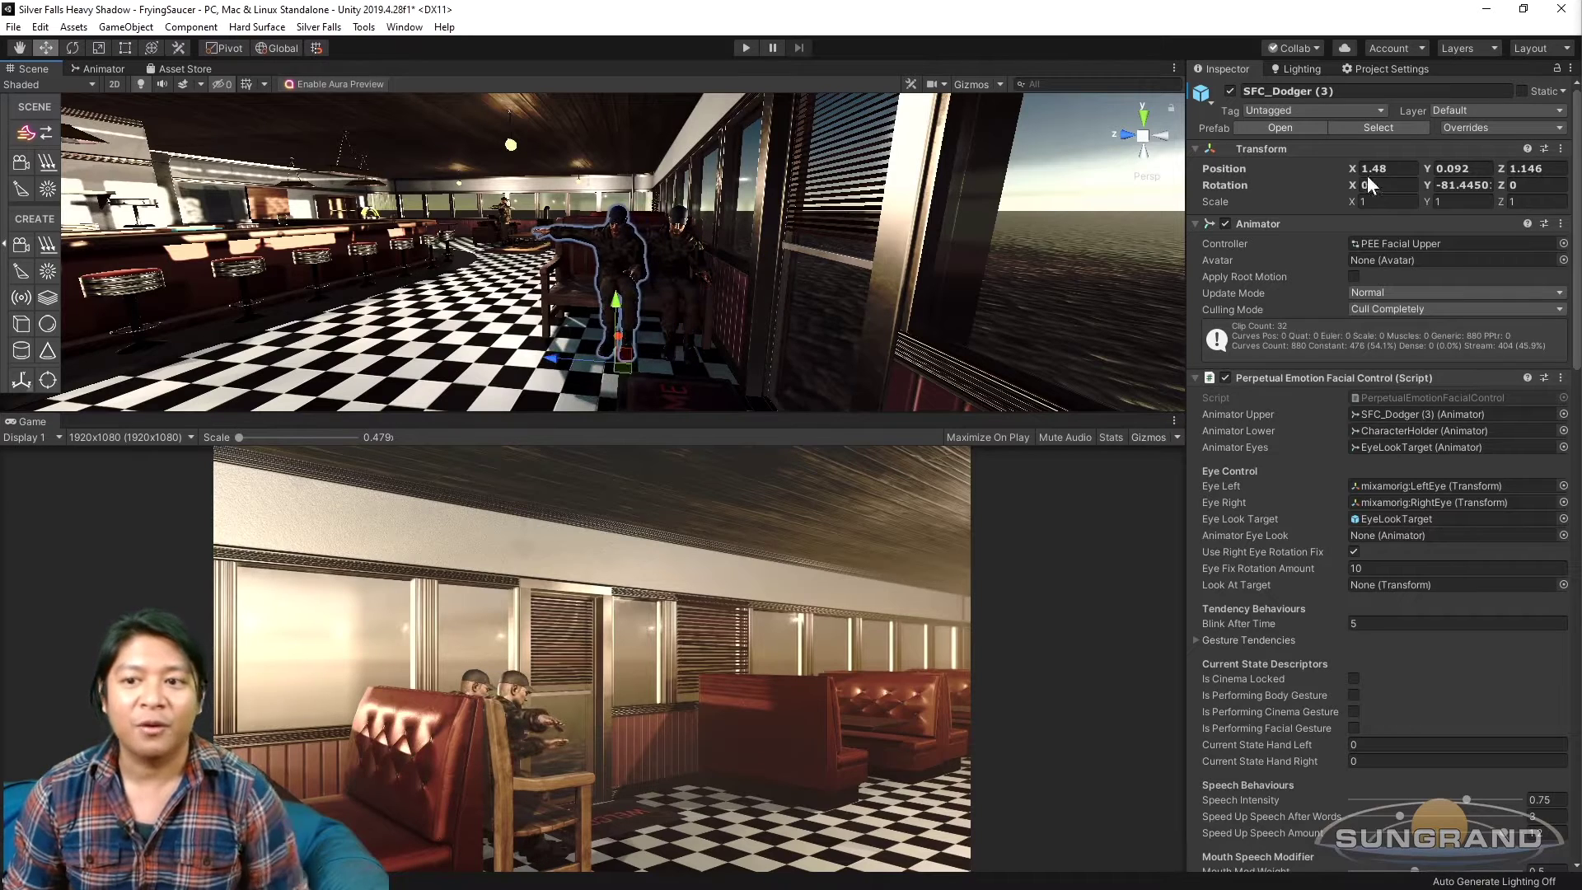
text(-)
Rotate the mirrored character so it sits facing forward on the bench.
right_drag(609, 317, 612, 384)
key(w)
key(s)
key(e)
mouse_move(566, 393)
mouse_down()
mouse_move(580, 407)
mouse_move(589, 389)
mouse_up()
middle_drag(590, 388, 557, 163)
Select both seated characters and shift them together along the bench on Z.
click(484, 161)
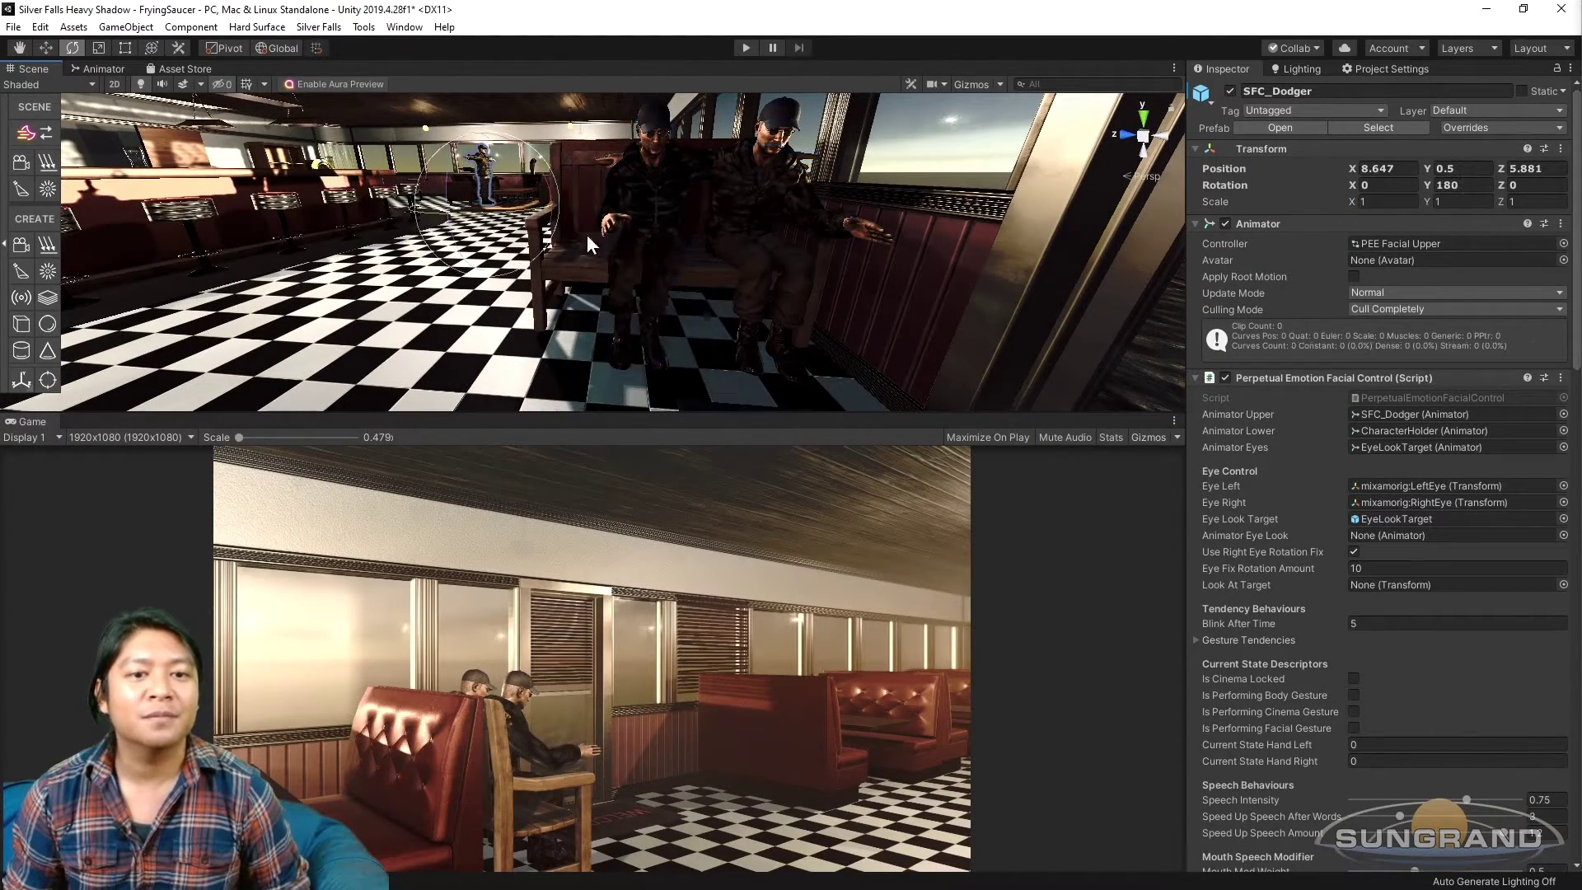
click(725, 247)
shift+click(654, 222)
key(w)
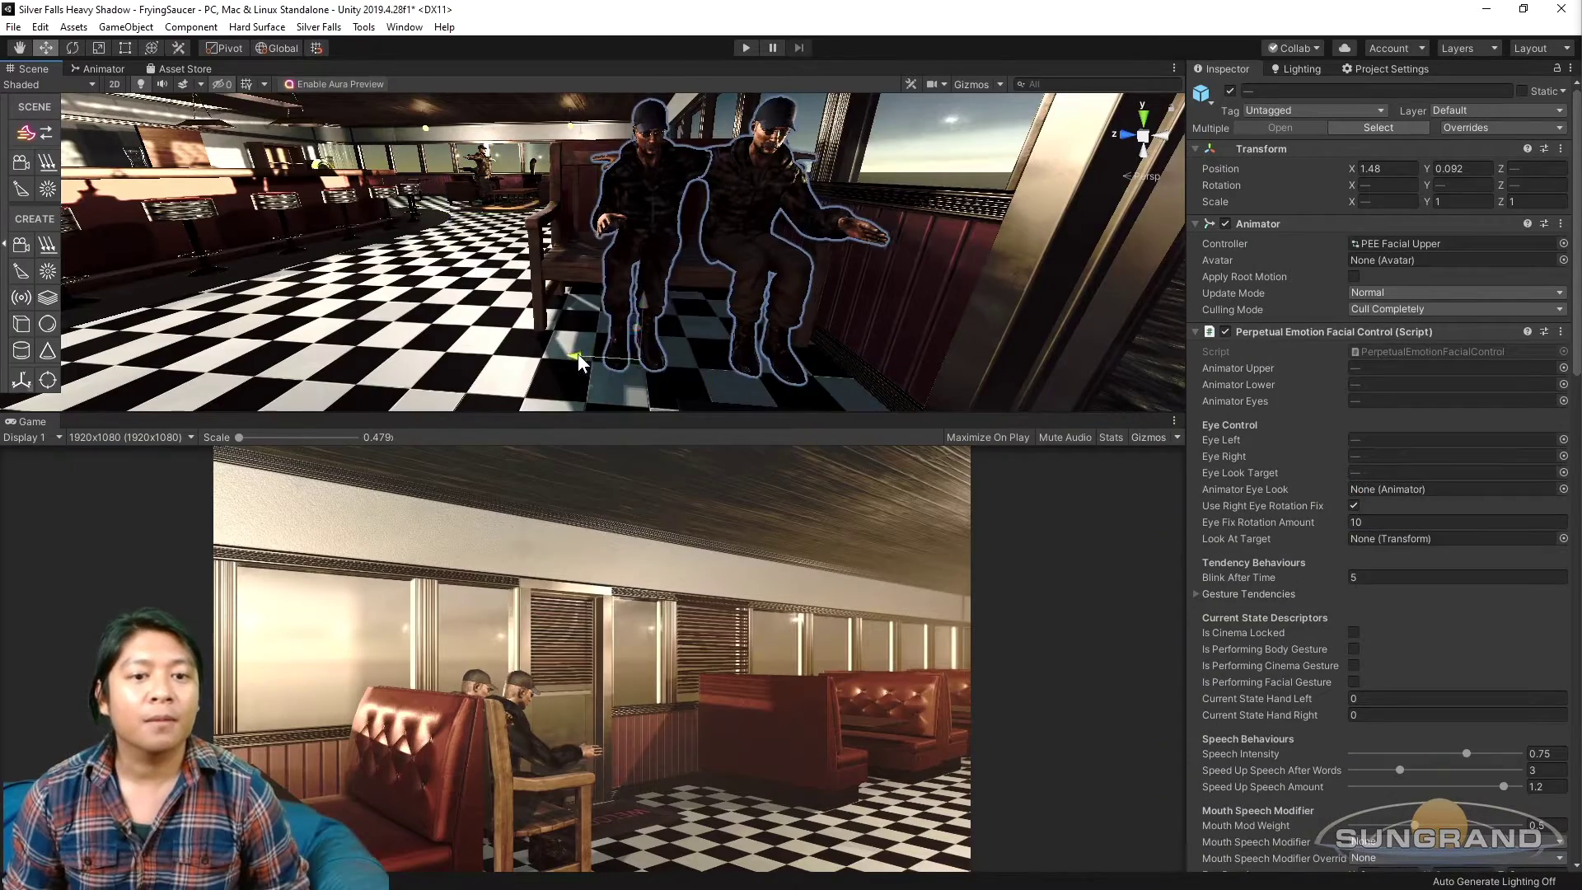
scroll(561, 350, down, 5)
drag(558, 354, 947, 355)
scroll(659, 313, up, 5)
alt+drag(610, 329, 931, 303)
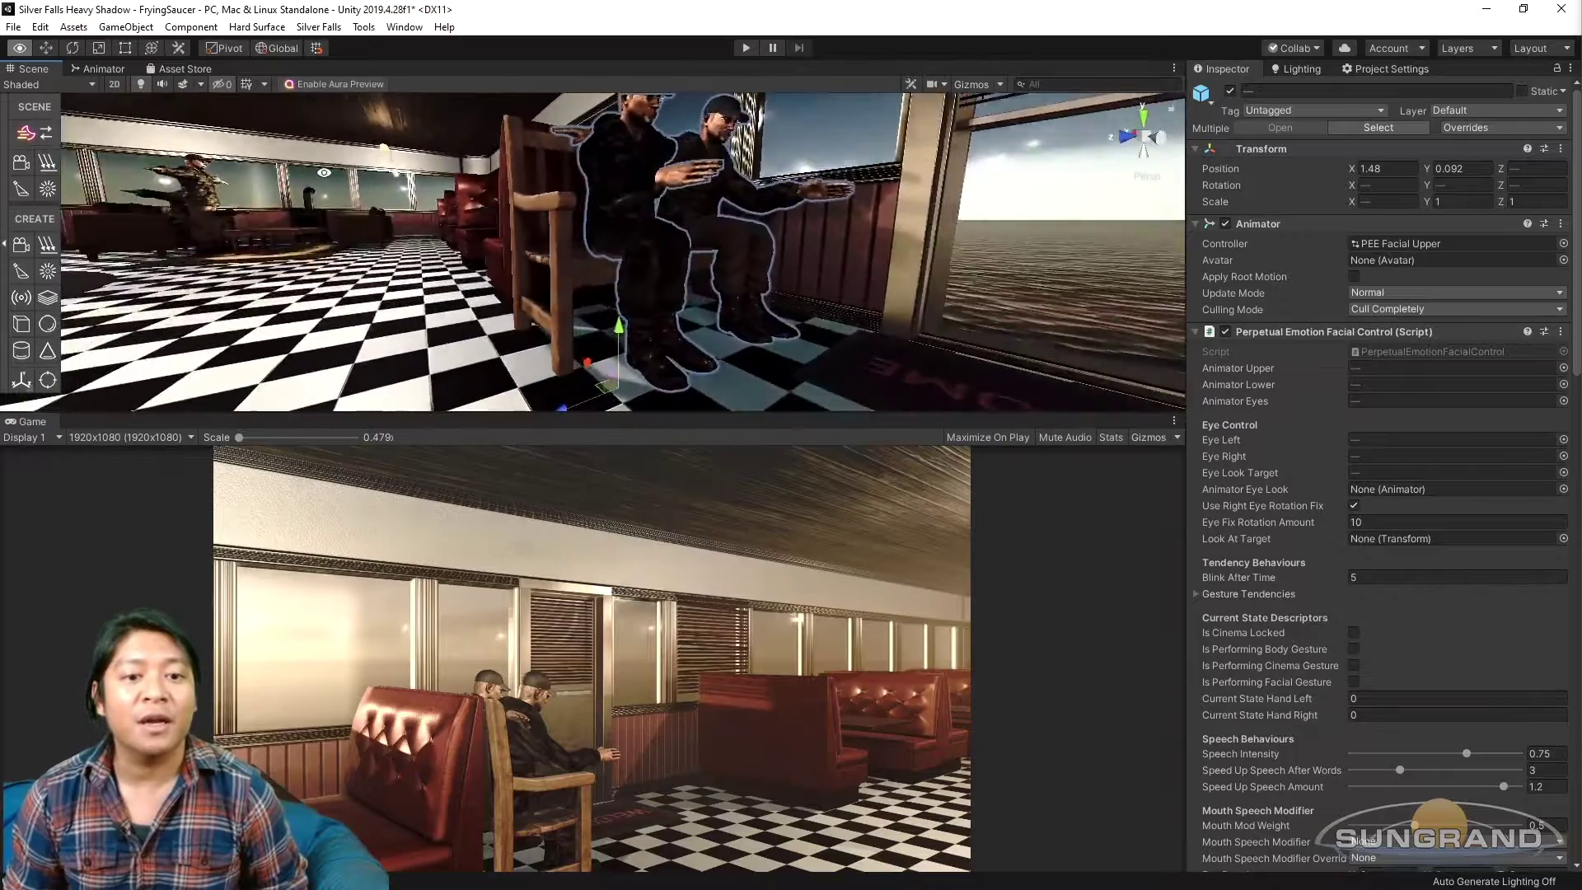
Duplicate the bench, set the copy's Y rotation to 0 and place it across the entrance at about X -1.452.
click(606, 281)
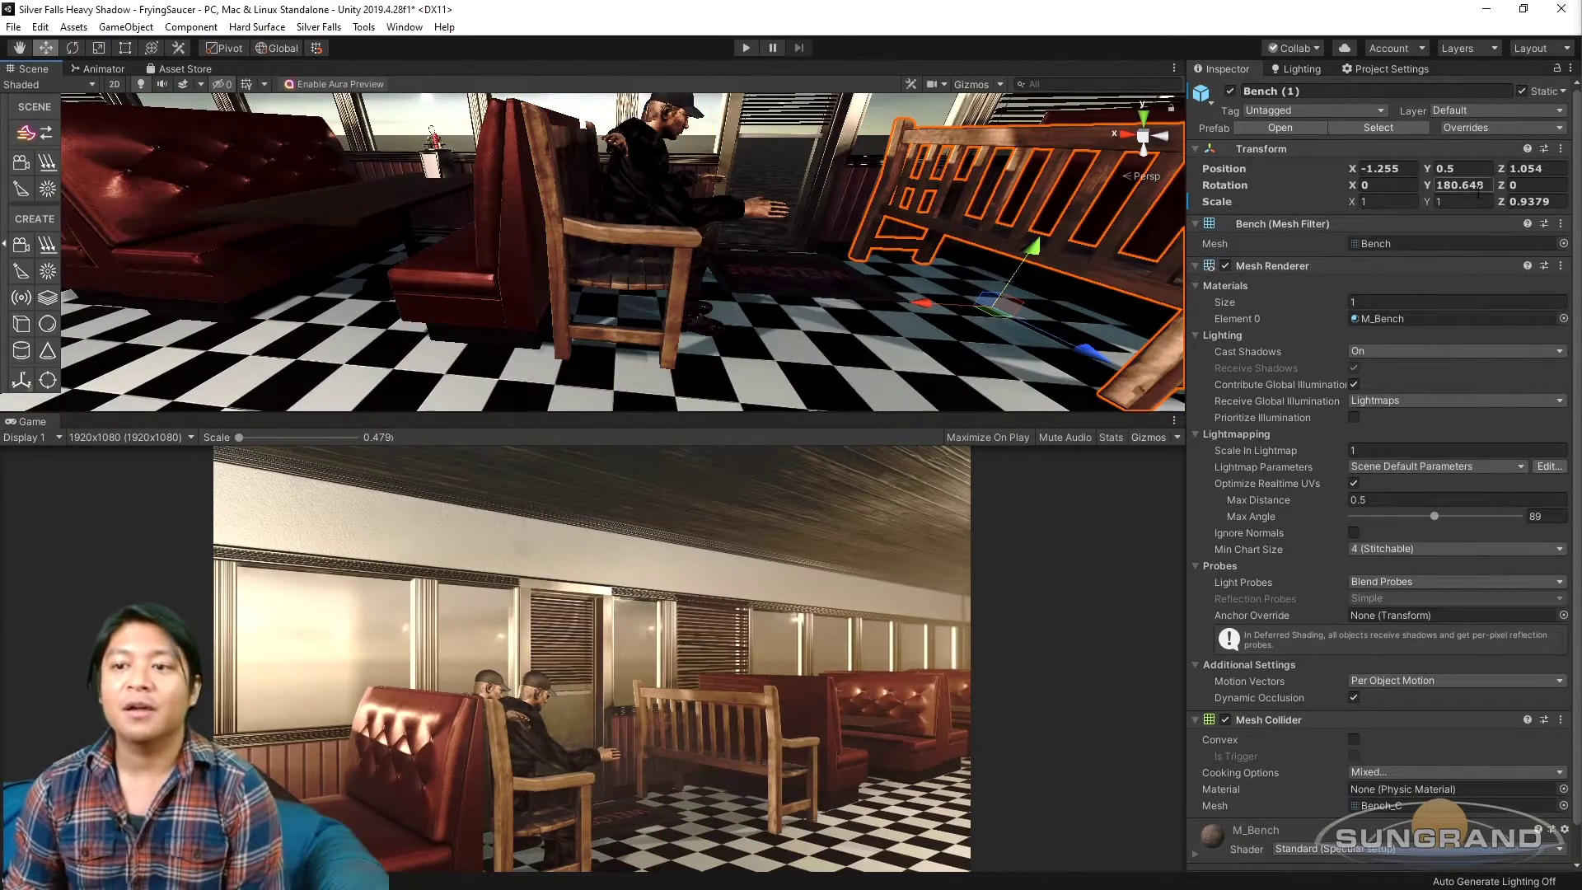
text(0)
key(d)
right_drag(710, 247, 689, 256)
drag(612, 271, 639, 271)
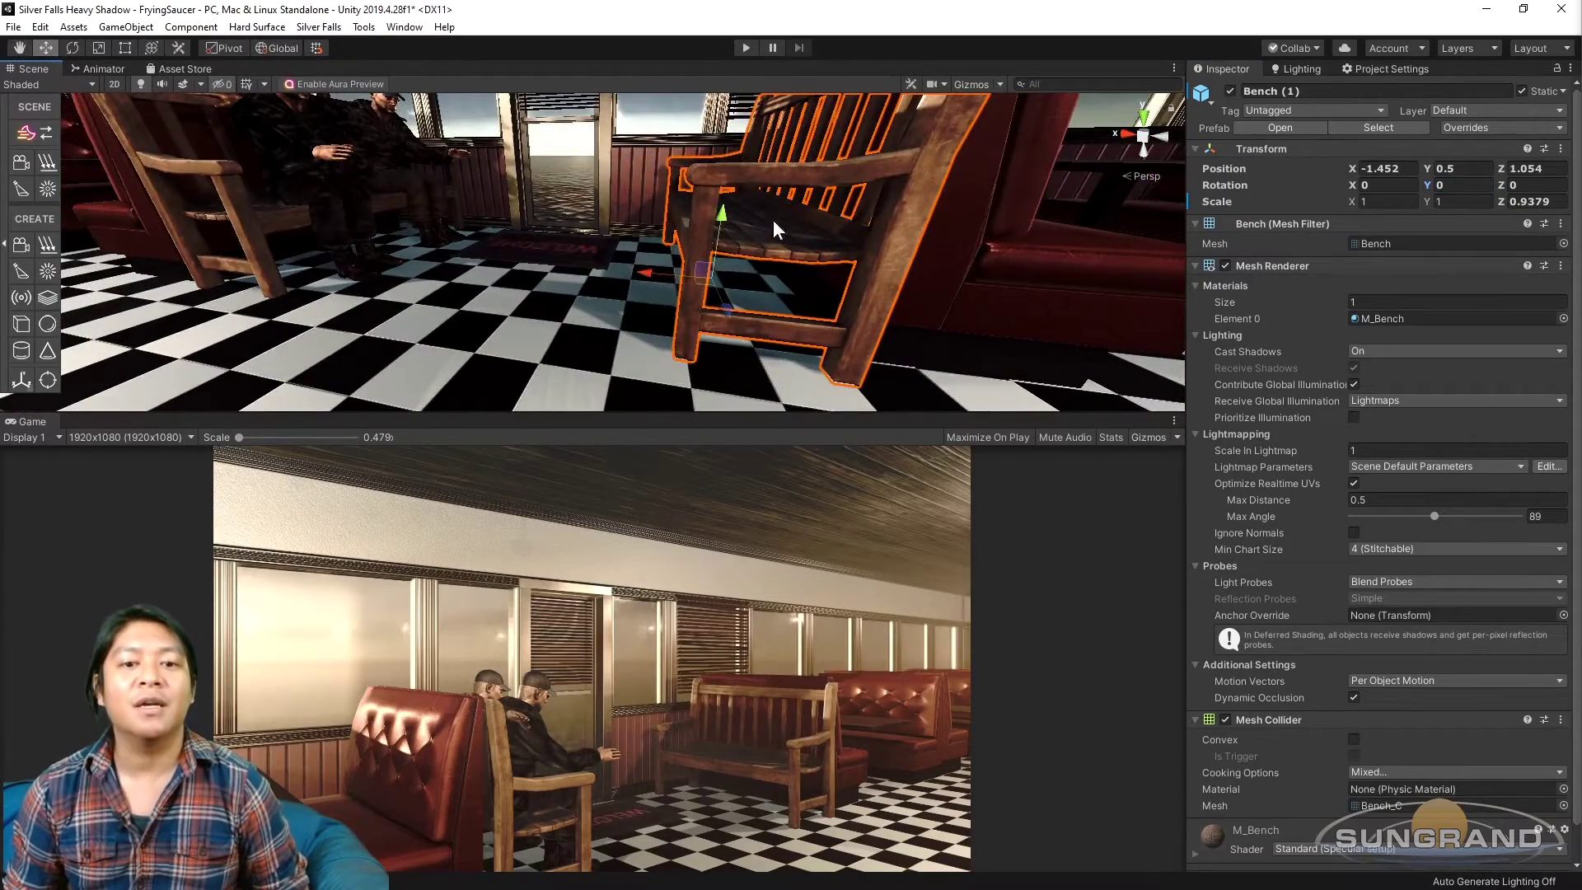
Examine up close how the first bench fits beside the booth and the welcome mat.
middle_drag(774, 217, 677, 276)
alt+drag(677, 276, 552, 290)
scroll(826, 233, down, 6)
click(544, 309)
scroll(543, 264, up, 3)
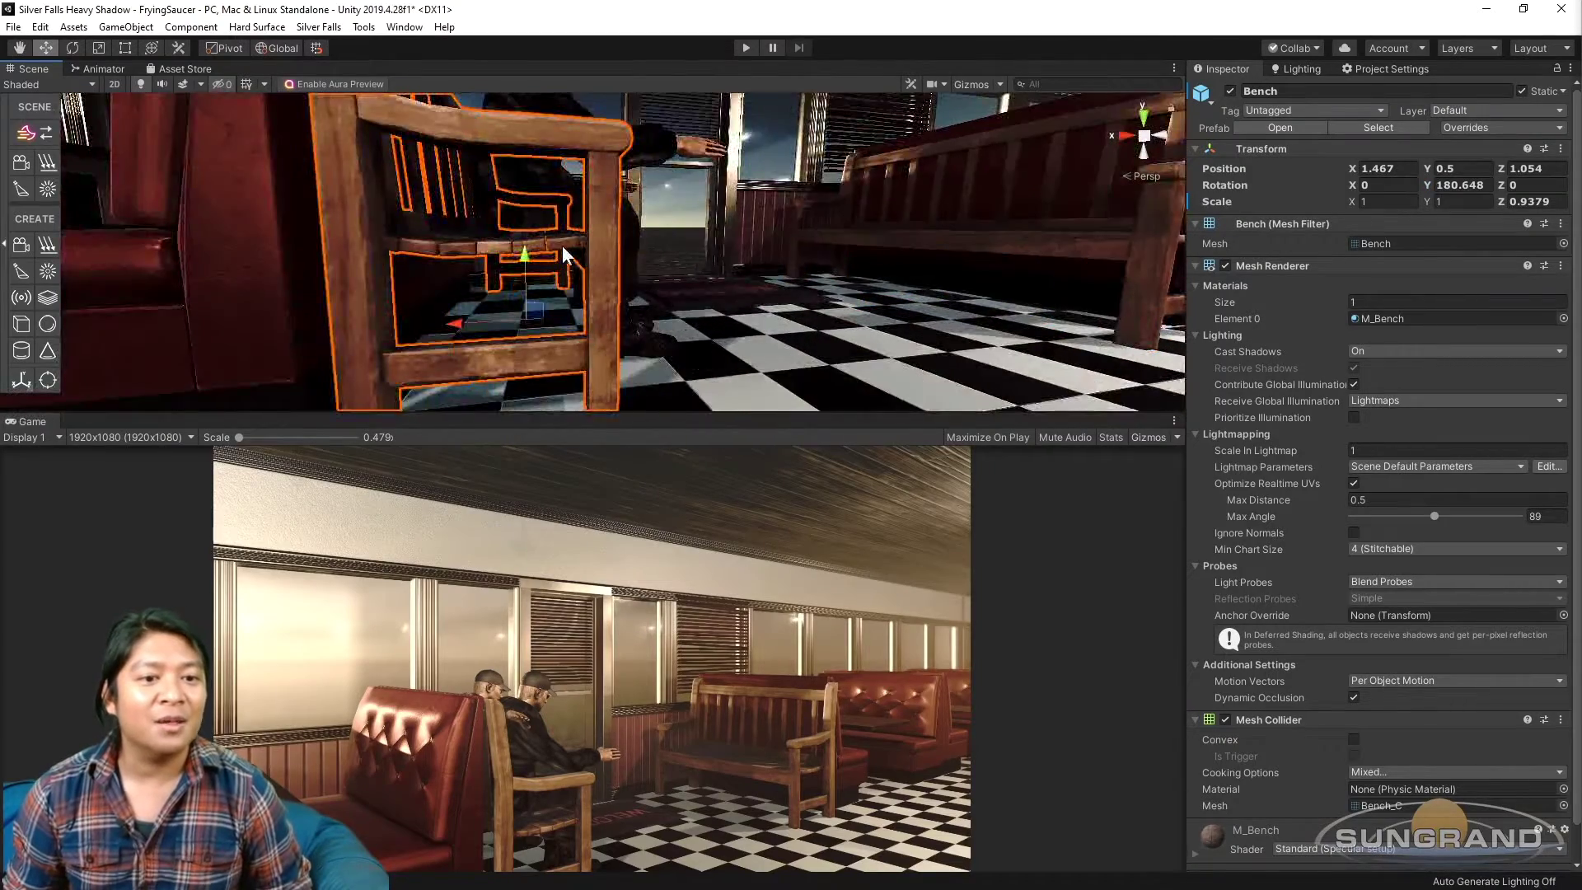
middle_drag(564, 244, 720, 282)
click(705, 331)
alt+drag(705, 331, 595, 306)
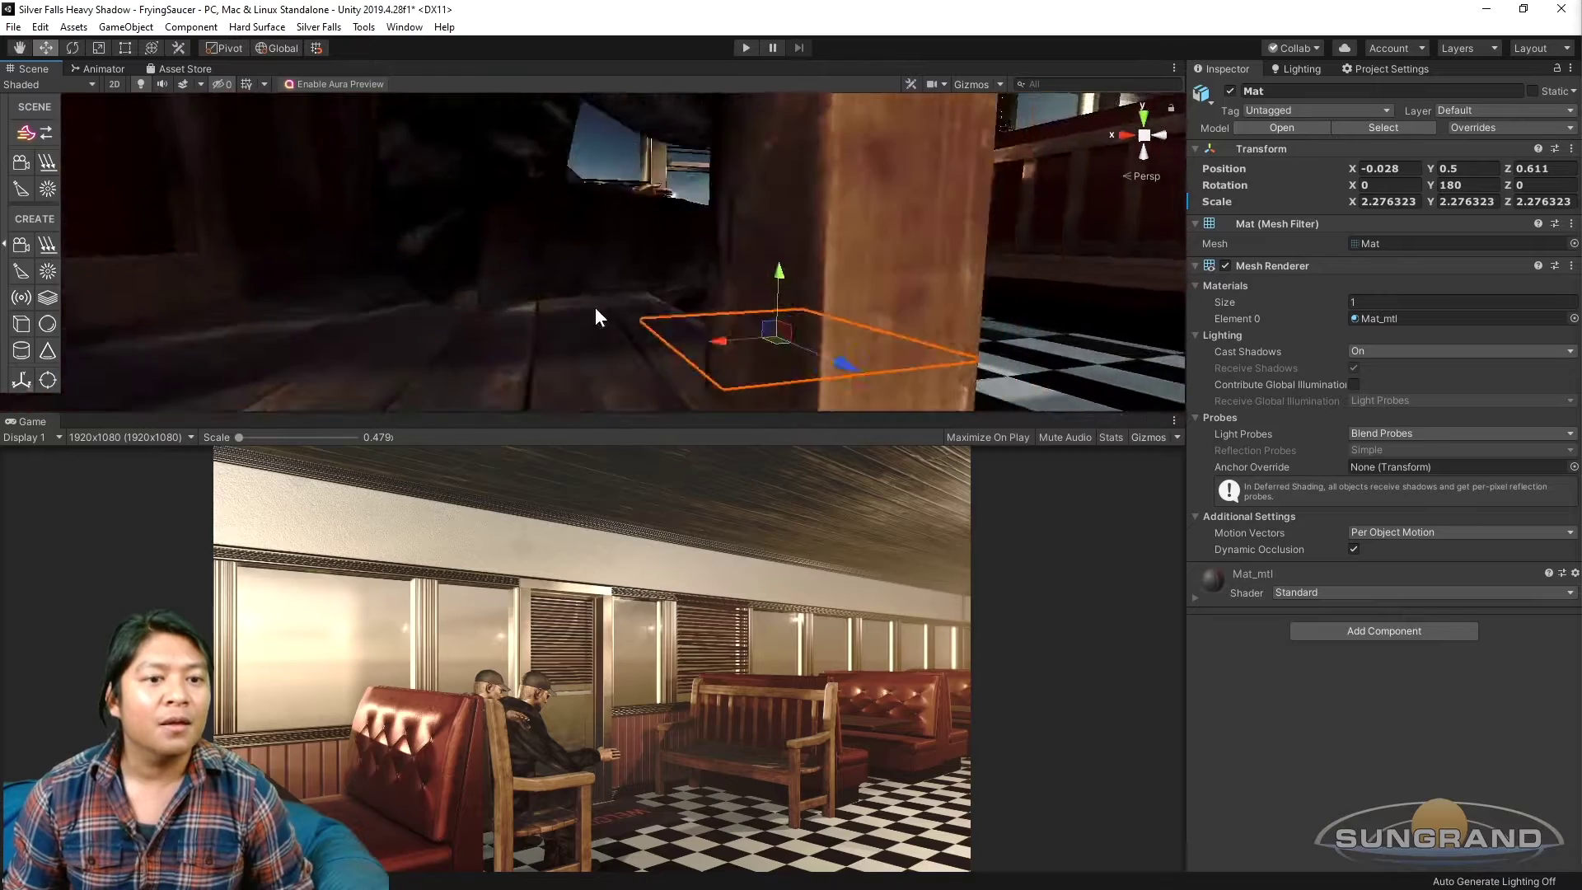
Reduce the first bench's Y scale to about 0.962 and apply all overrides to its prefab.
scroll(595, 306, down, 10)
click(571, 310)
key(r)
scroll(554, 256, up, 4)
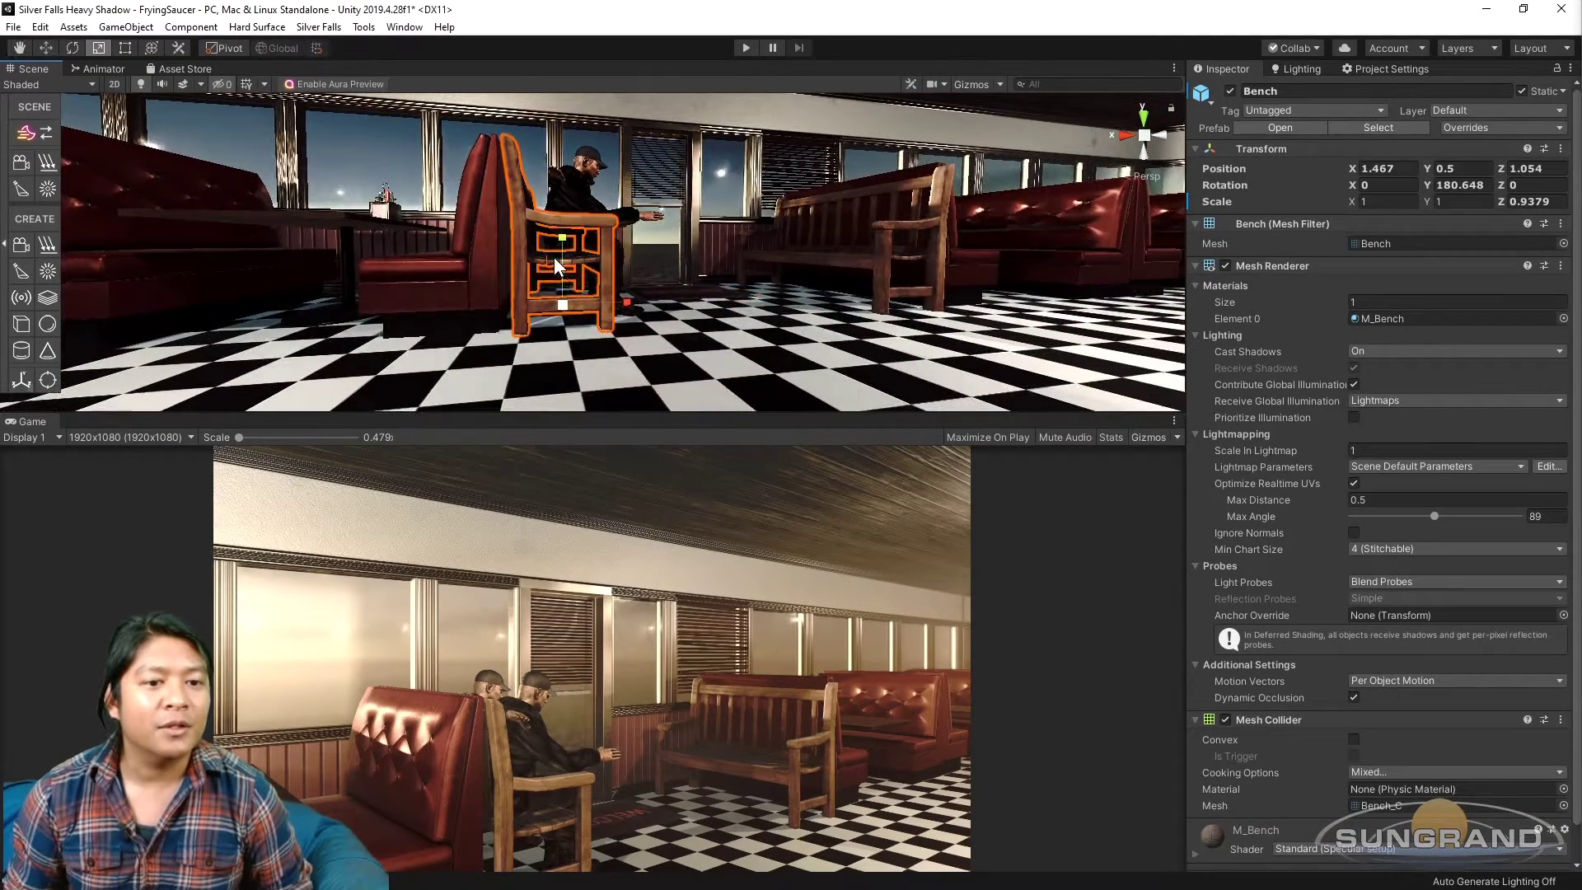
drag(572, 249, 640, 338)
click(1510, 131)
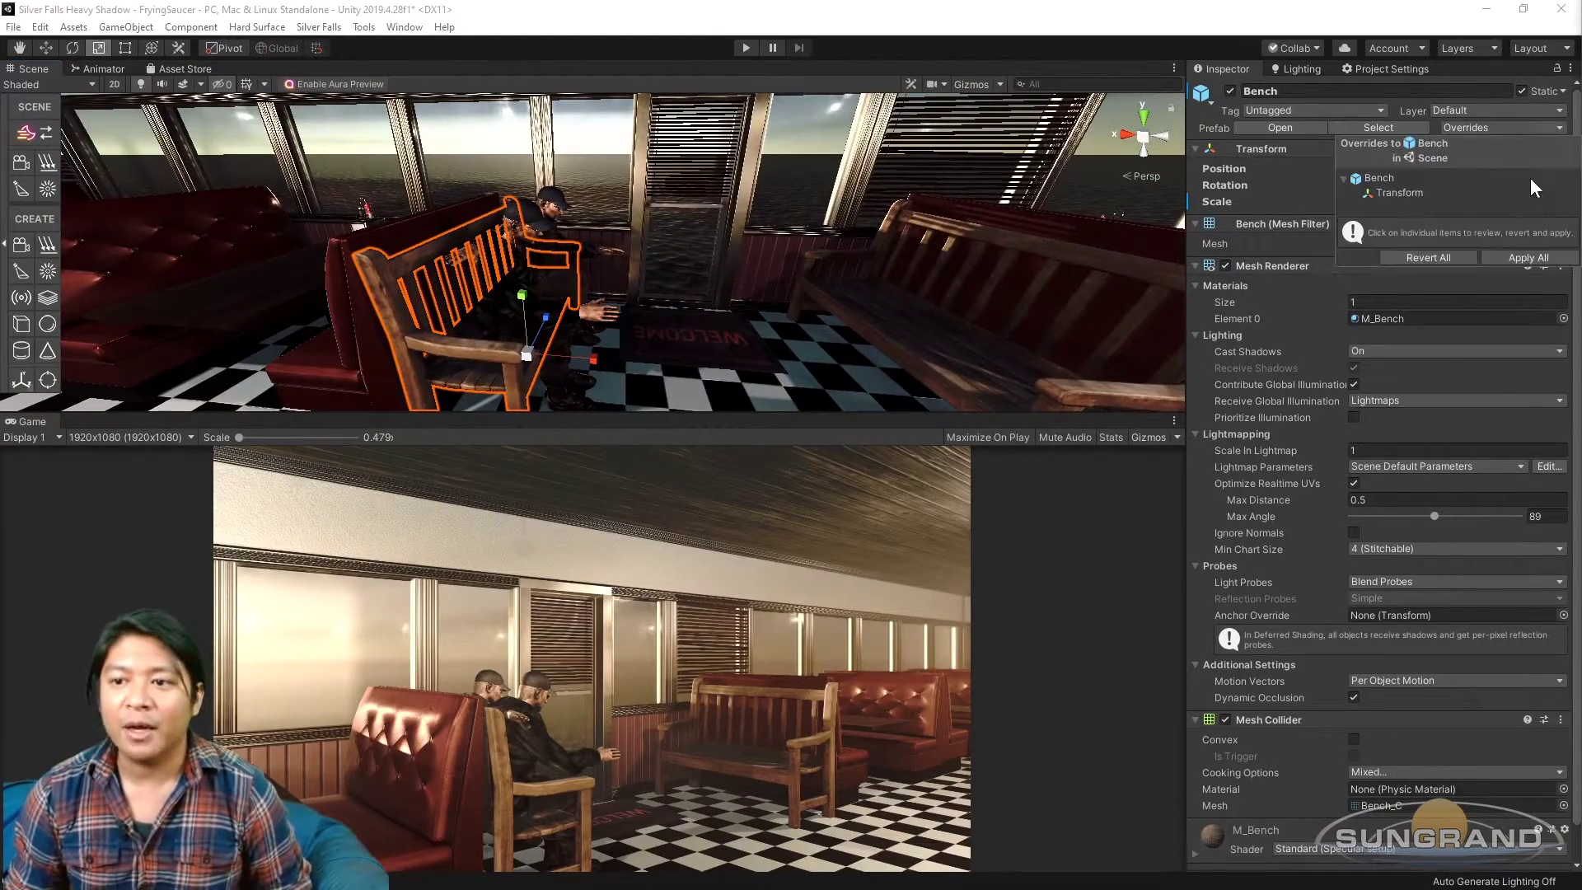
click(1529, 259)
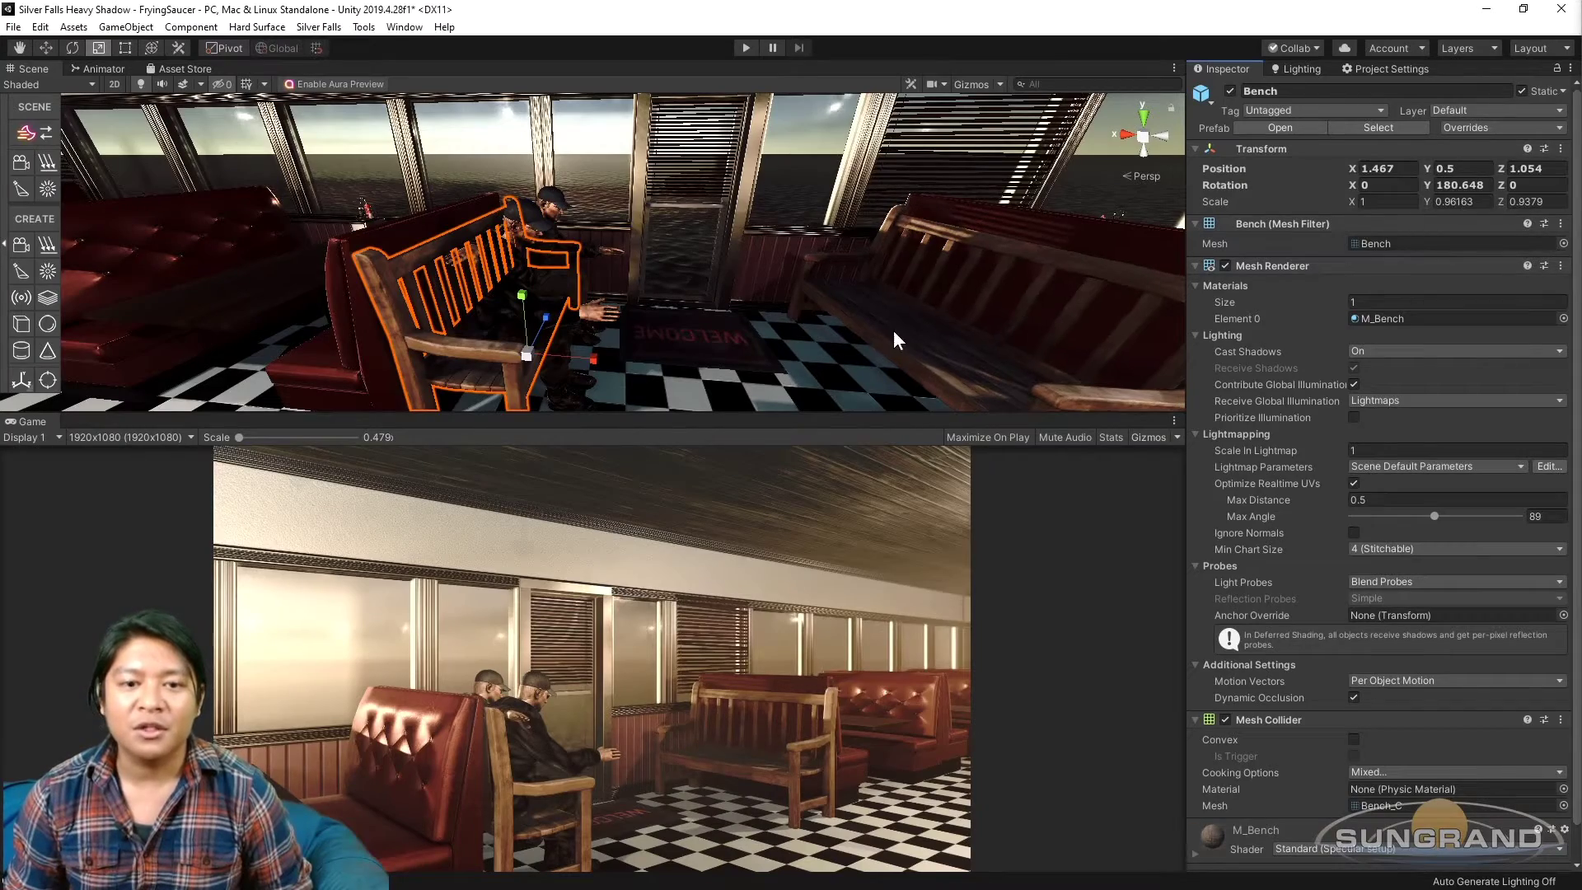
Examine how the second bench lines up with the booth behind it across the entrance.
alt+drag(700, 330, 836, 299)
scroll(708, 298, up, 5)
alt+drag(708, 298, 887, 284)
click(972, 203)
alt+drag(972, 202, 726, 280)
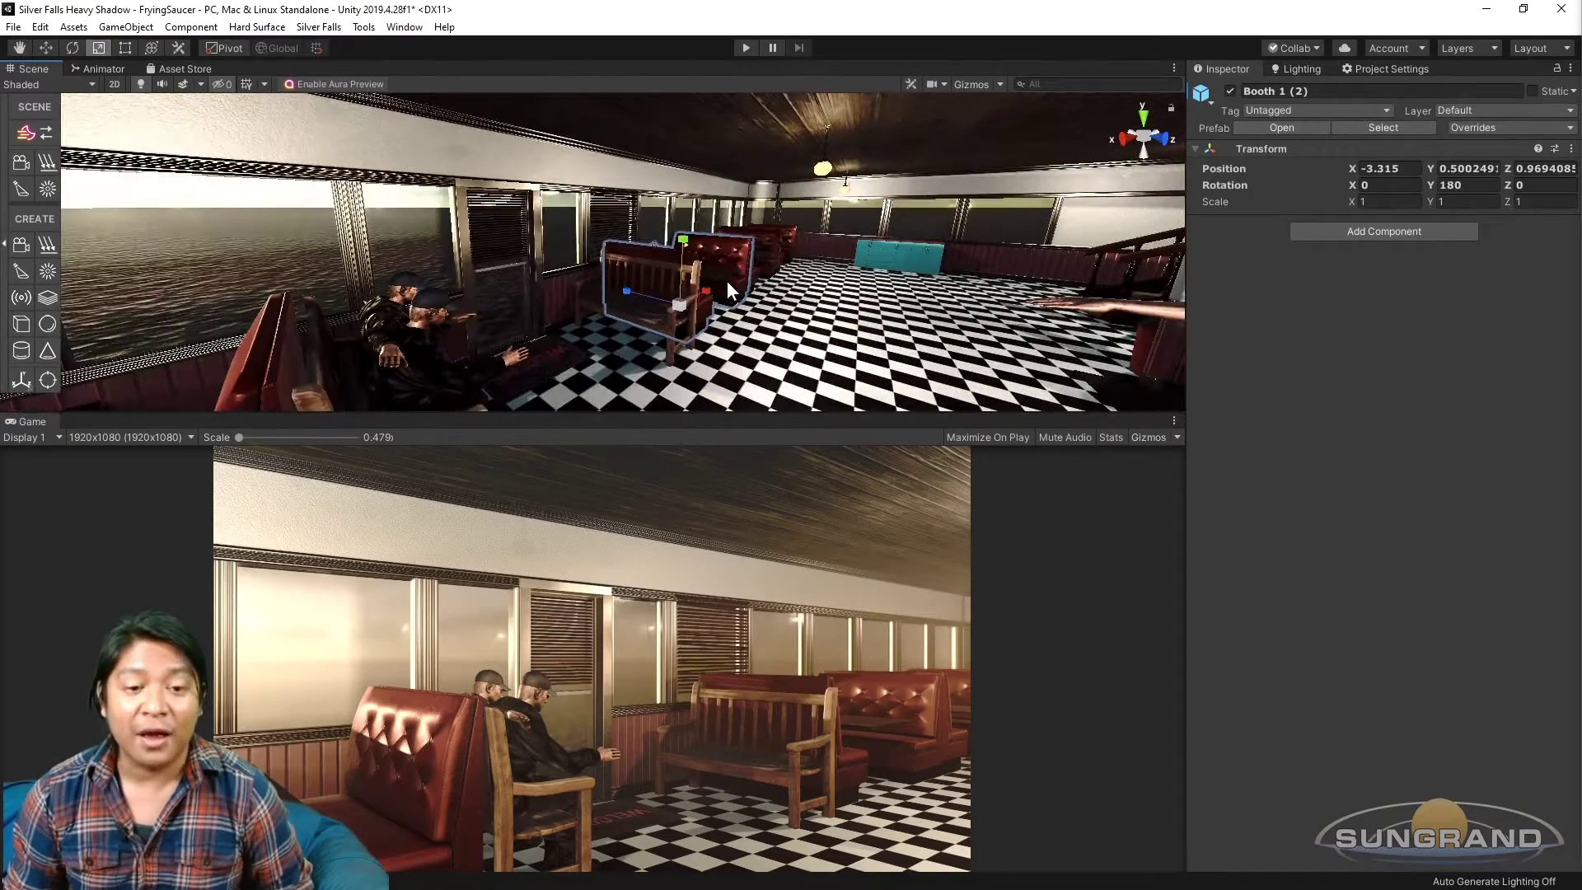
scroll(697, 273, up, 4)
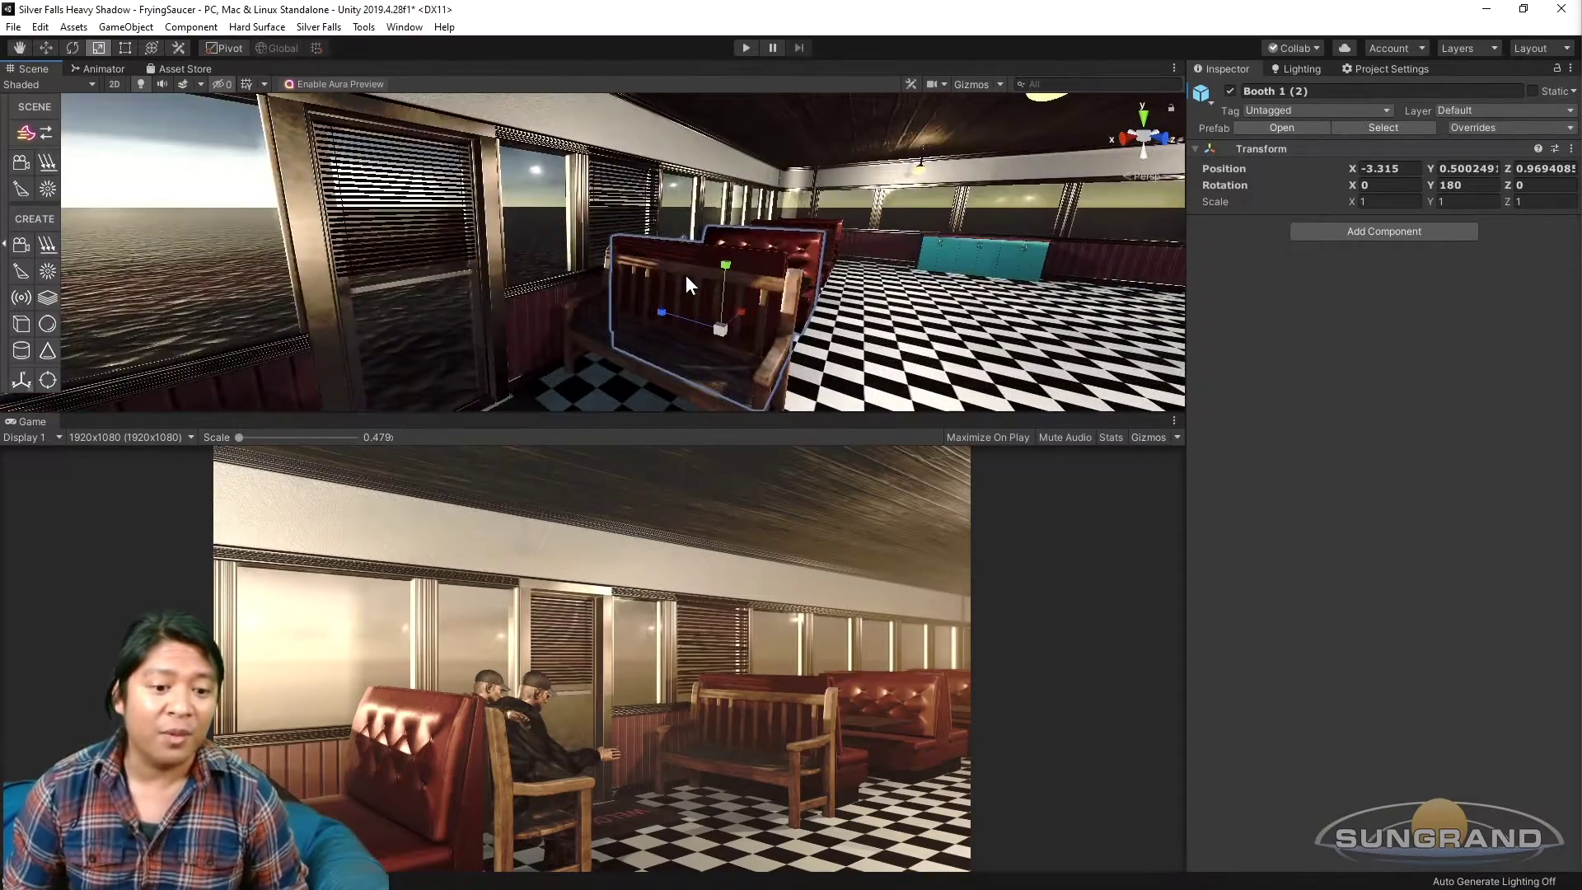
scroll(686, 278, down, 10)
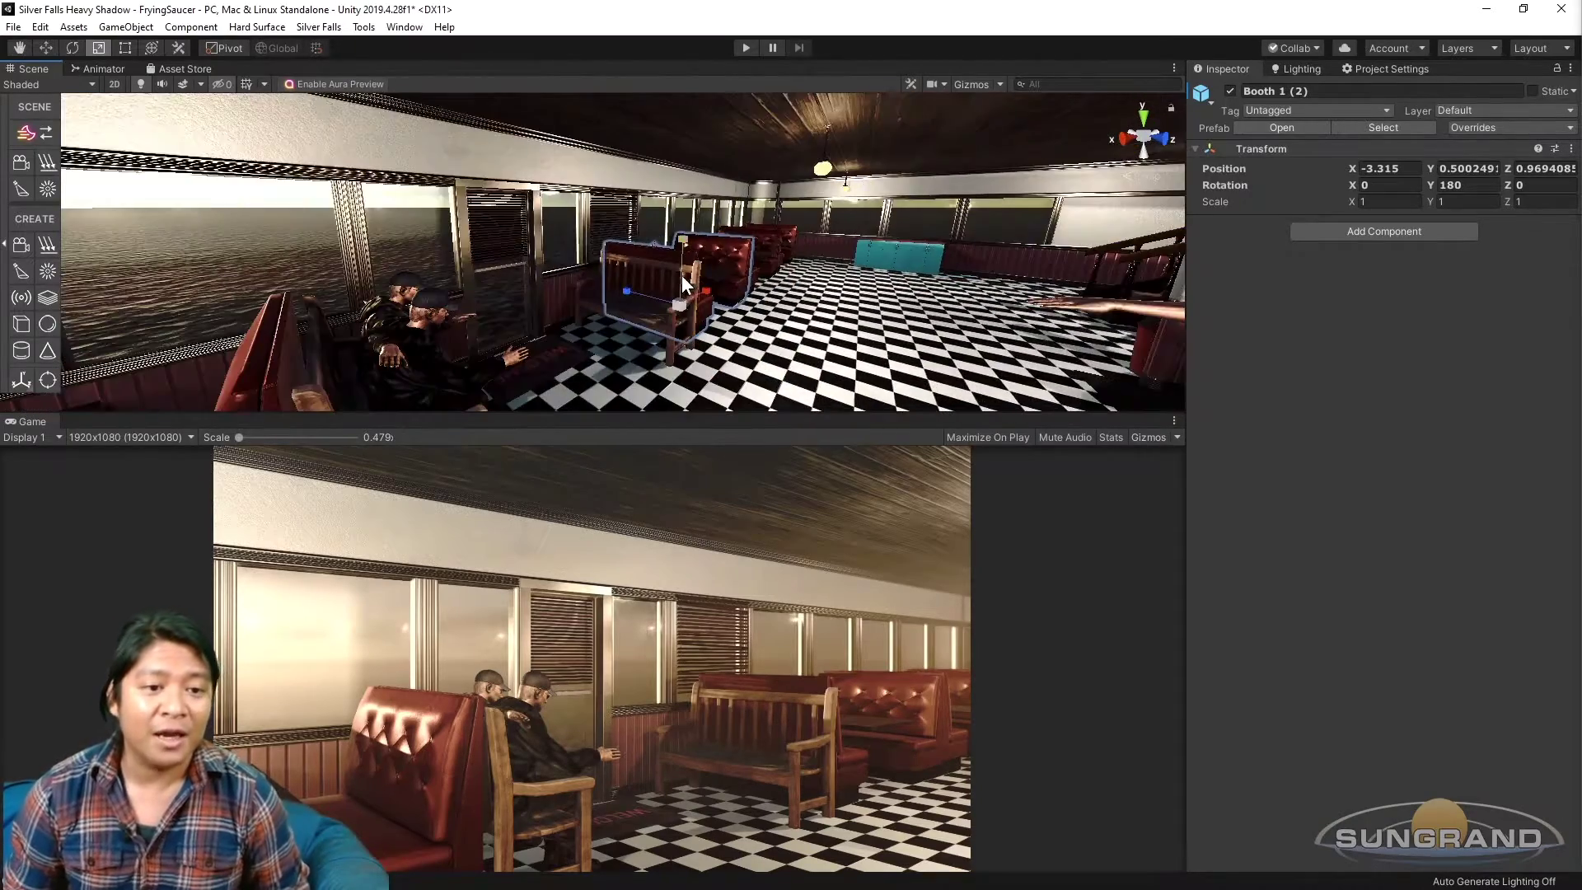
mouse_move(705, 272)
right_down()
mouse_move(634, 268)
mouse_move(725, 263)
right_up()
Select the main camera and turn it to a Y rotation of about 228.578.
click(972, 85)
alt+drag(957, 275, 742, 265)
alt+drag(972, 206, 1071, 305)
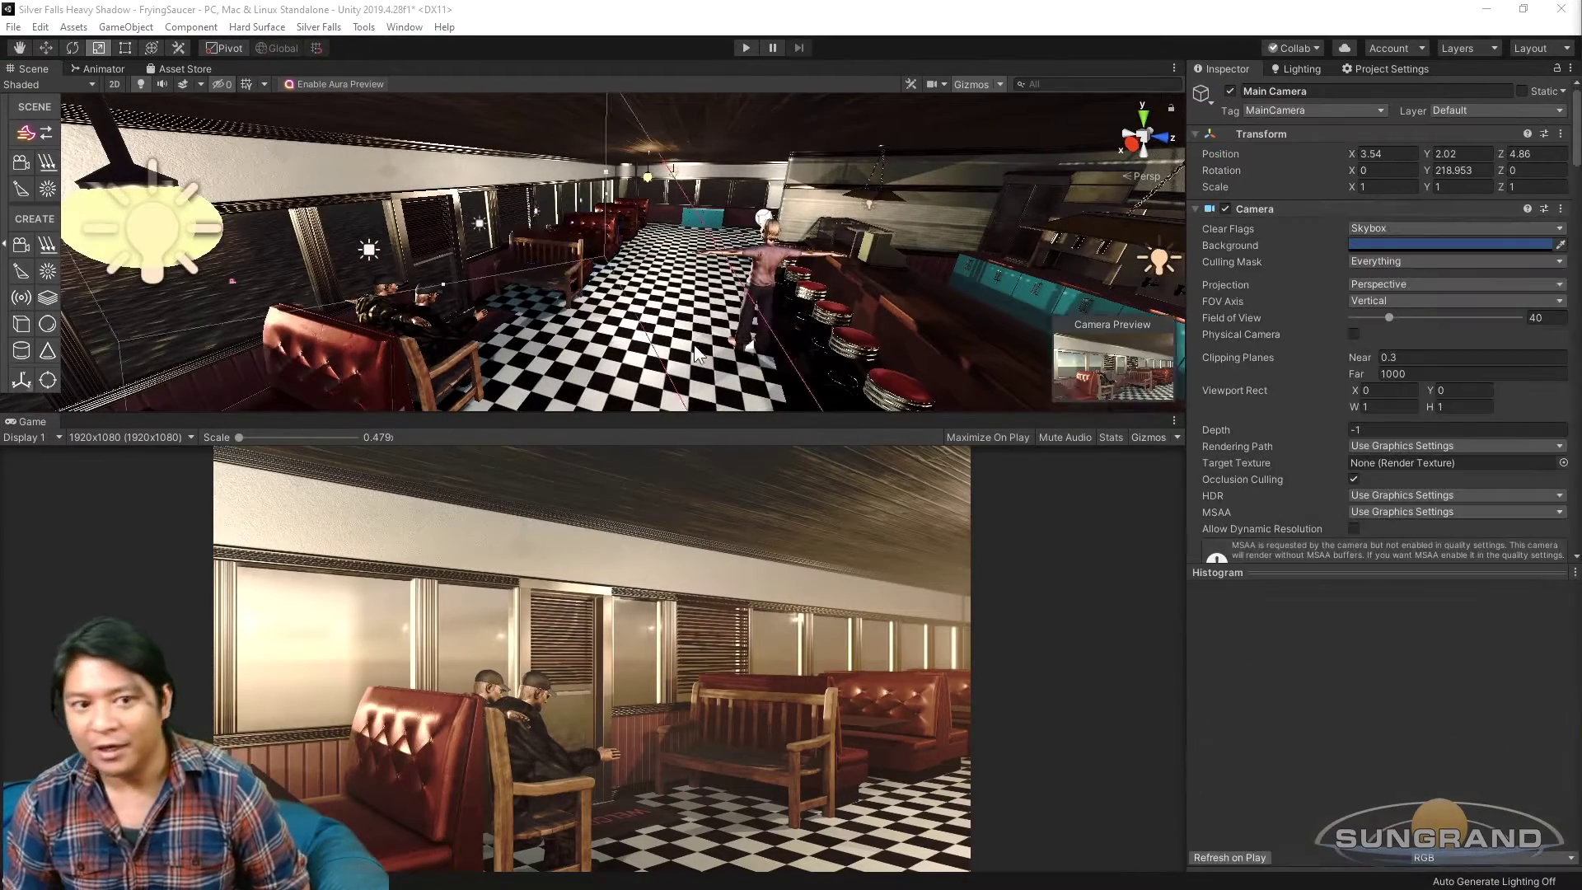
mouse_move(647, 297)
right_down()
mouse_move(649, 325)
mouse_move(646, 311)
right_up()
key(w)
drag(582, 326, 659, 313)
key(e)
key(w)
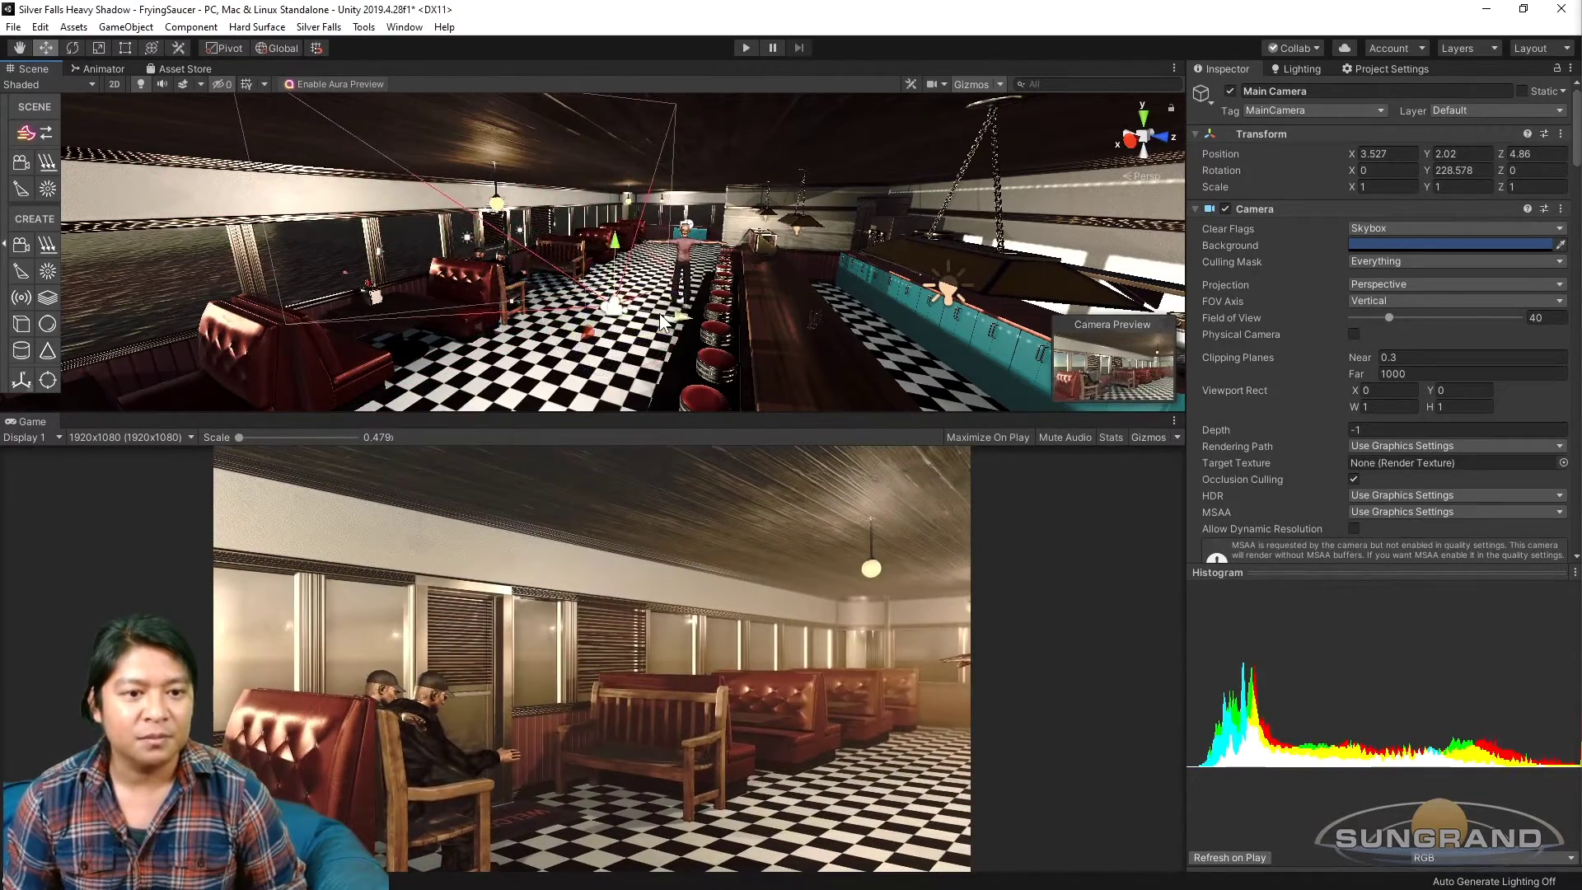
Move the main camera back along the diner to about X 5.184, Z 6.3.
alt+right_drag(661, 314, 601, 310)
drag(577, 313, 506, 367)
scroll(574, 327, down, 3)
drag(611, 313, 630, 346)
scroll(618, 346, up, 3)
middle_drag(613, 350, 603, 308)
right_drag(602, 308, 580, 346)
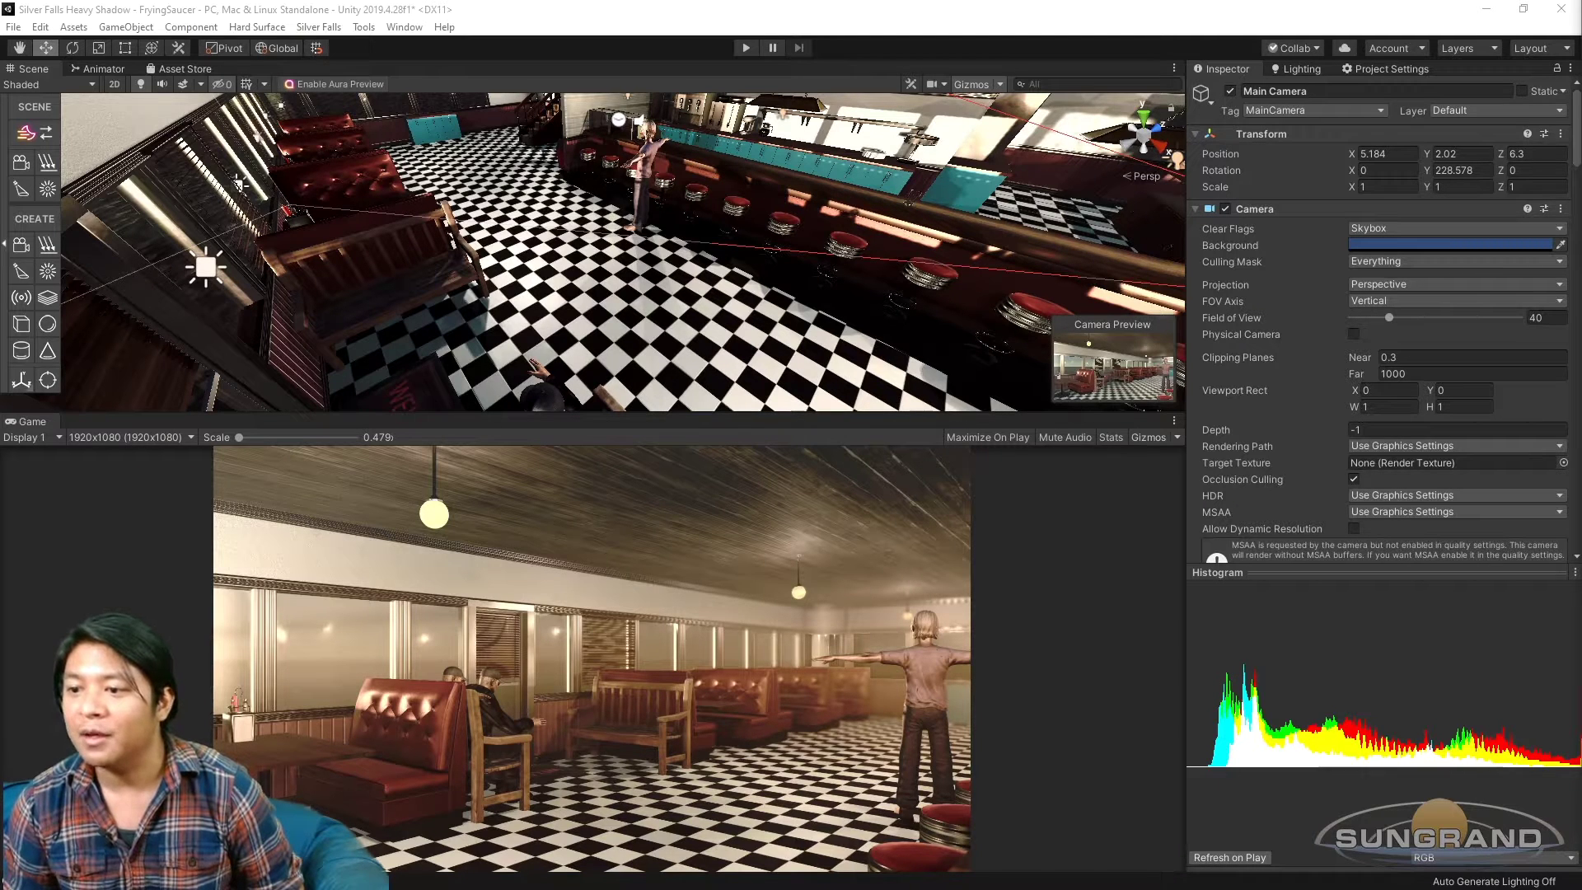
Preview the carpet prefabs and place the Carpet_05 runner in the aisle beside the bar stools at about X 0.12, Z 3.922.
drag(1469, 633, 1474, 764)
key(Down)
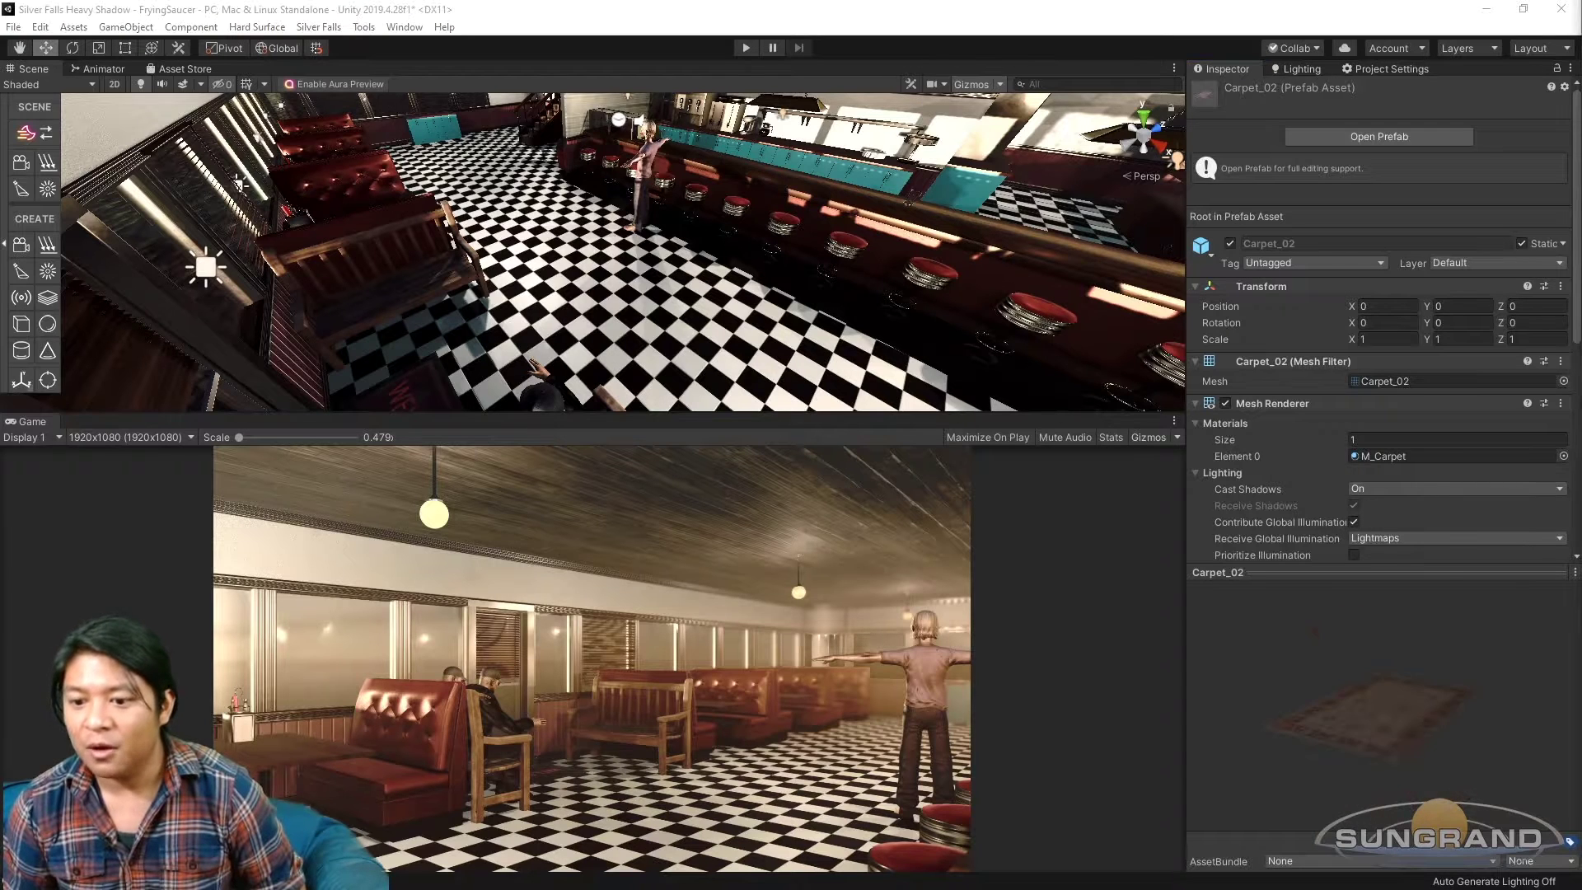
drag(1349, 755, 1401, 800)
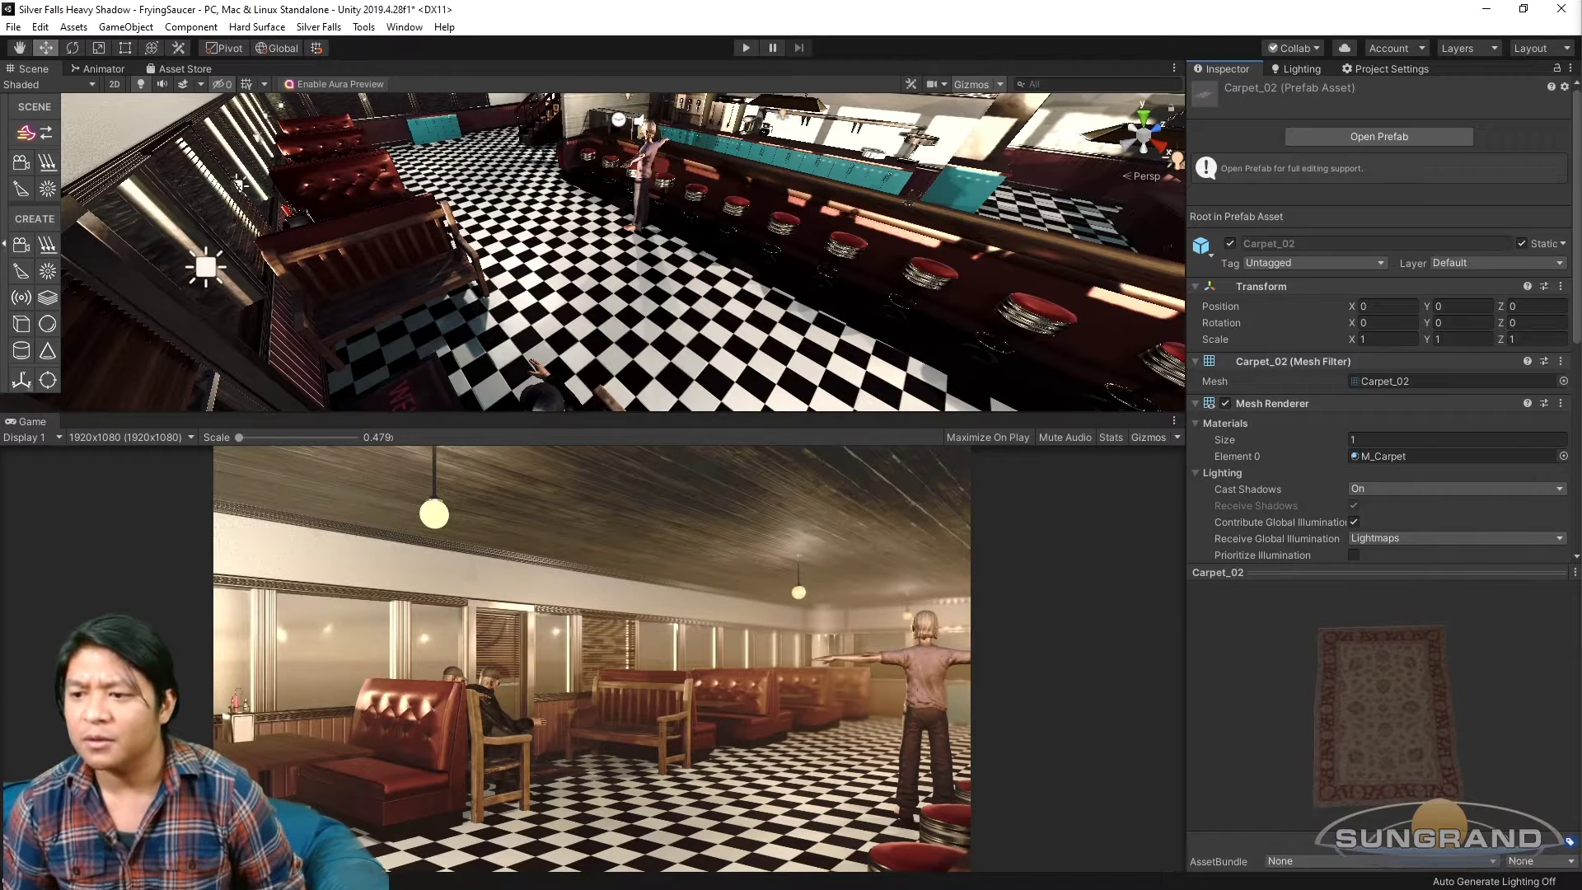
key(Down)
drag(1401, 795, 1508, 730)
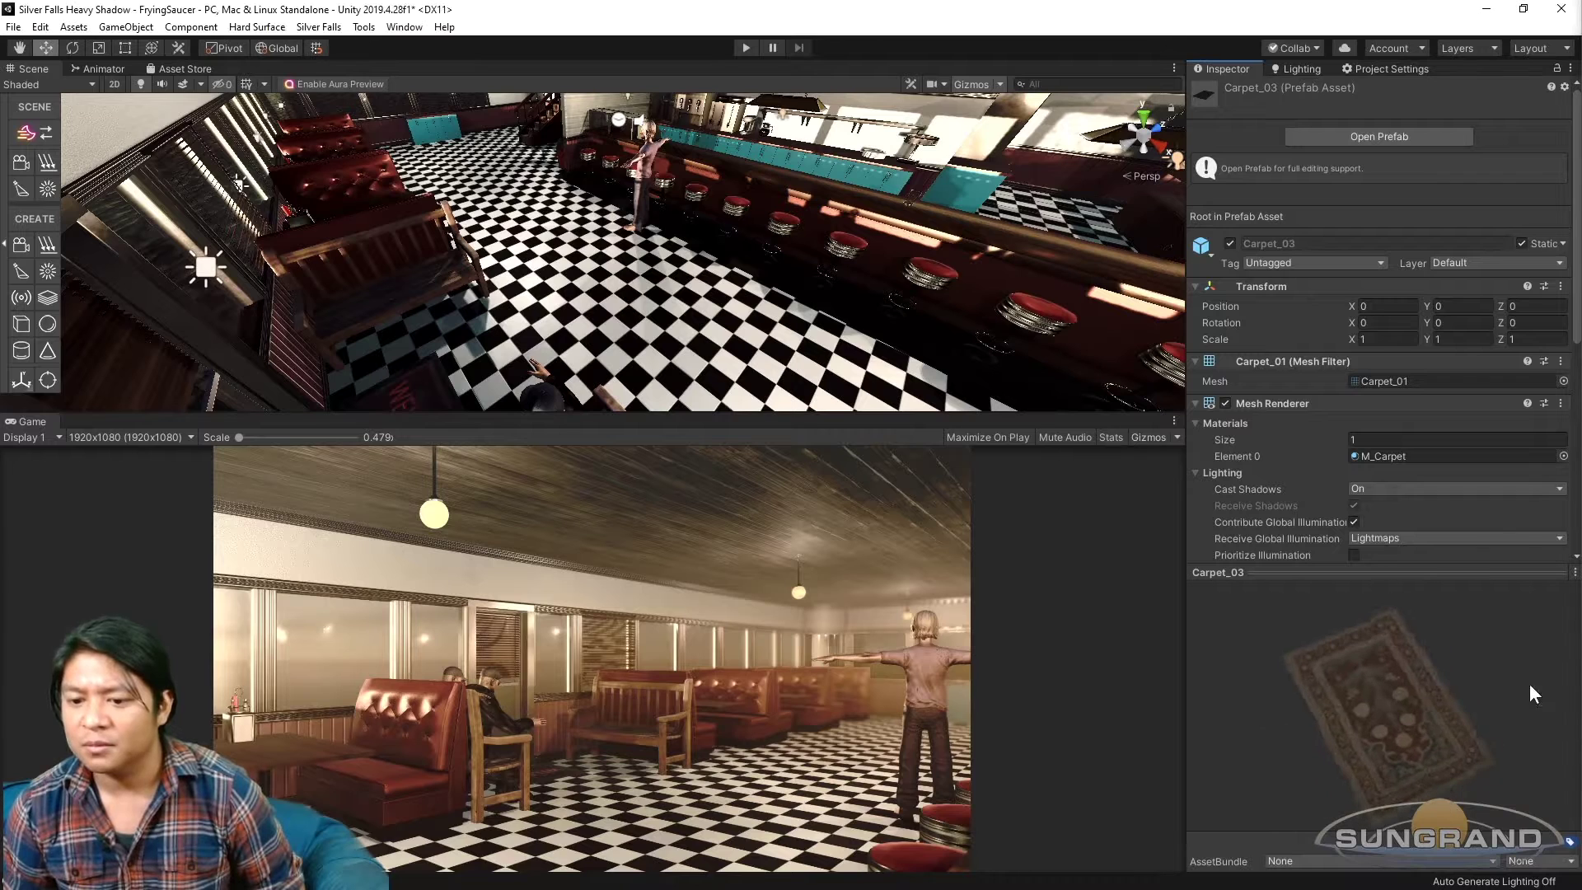
key(Down)
drag(1568, 360, 700, 314)
key(f)
Examine the runner's surface up close and compare it with the rug under the lounge table.
middle_drag(675, 306, 753, 327)
scroll(753, 326, up, 6)
drag(739, 307, 620, 281)
scroll(651, 322, up, 8)
scroll(743, 310, down, 5)
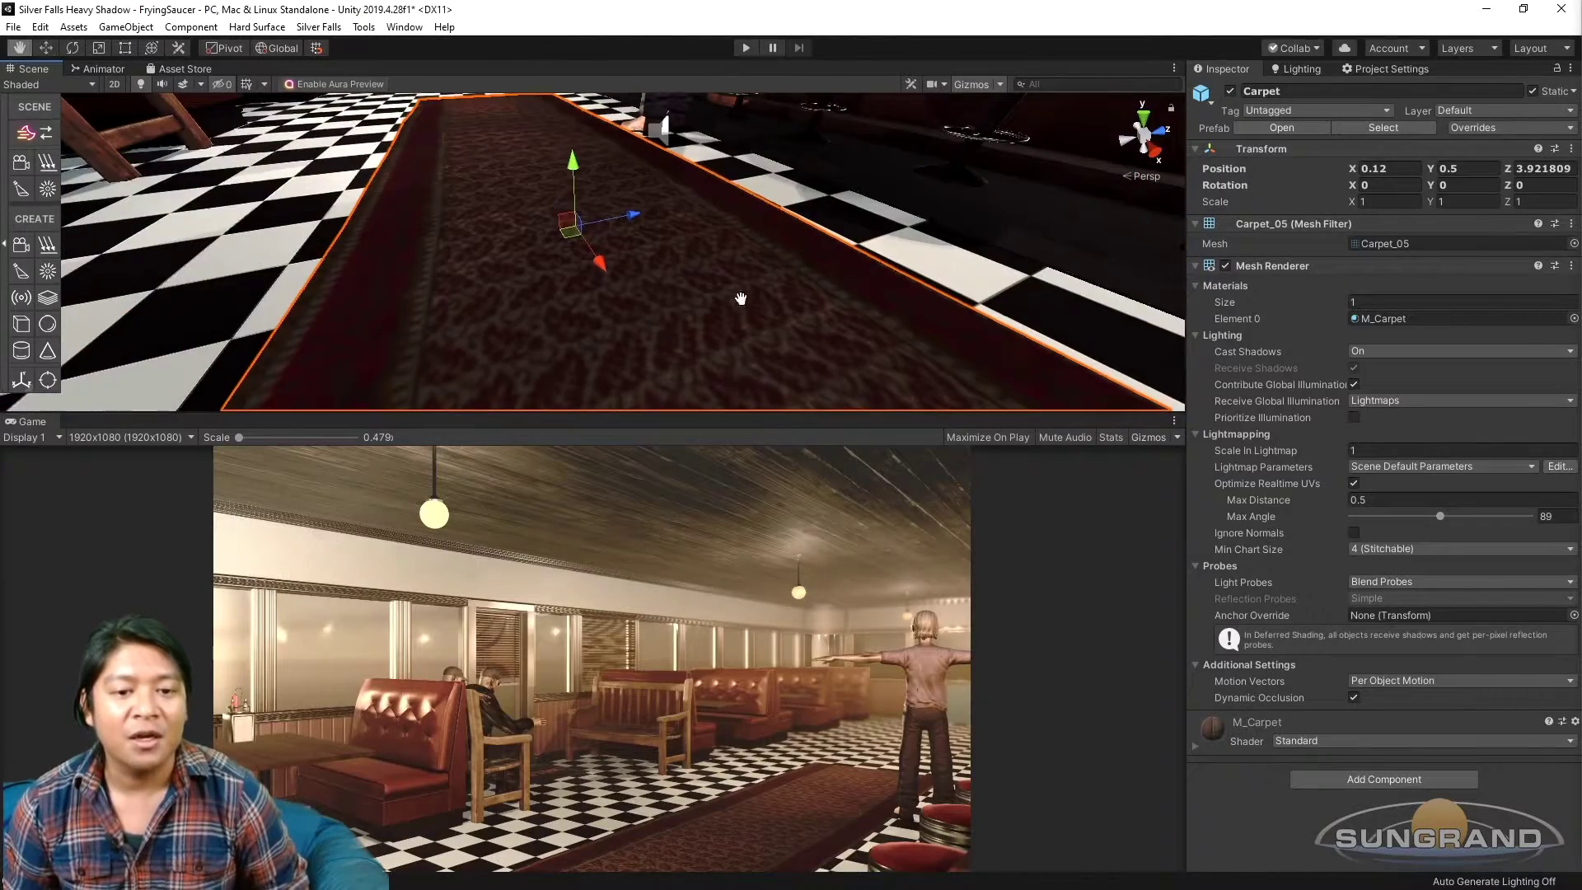
alt+drag(669, 249, 840, 388)
middle_drag(840, 388, 619, 196)
alt+drag(619, 196, 716, 232)
scroll(710, 281, up, 6)
scroll(605, 216, down, 5)
scroll(617, 261, down, 5)
scroll(613, 262, up, 2)
alt+drag(614, 262, 664, 328)
scroll(664, 327, up, 3)
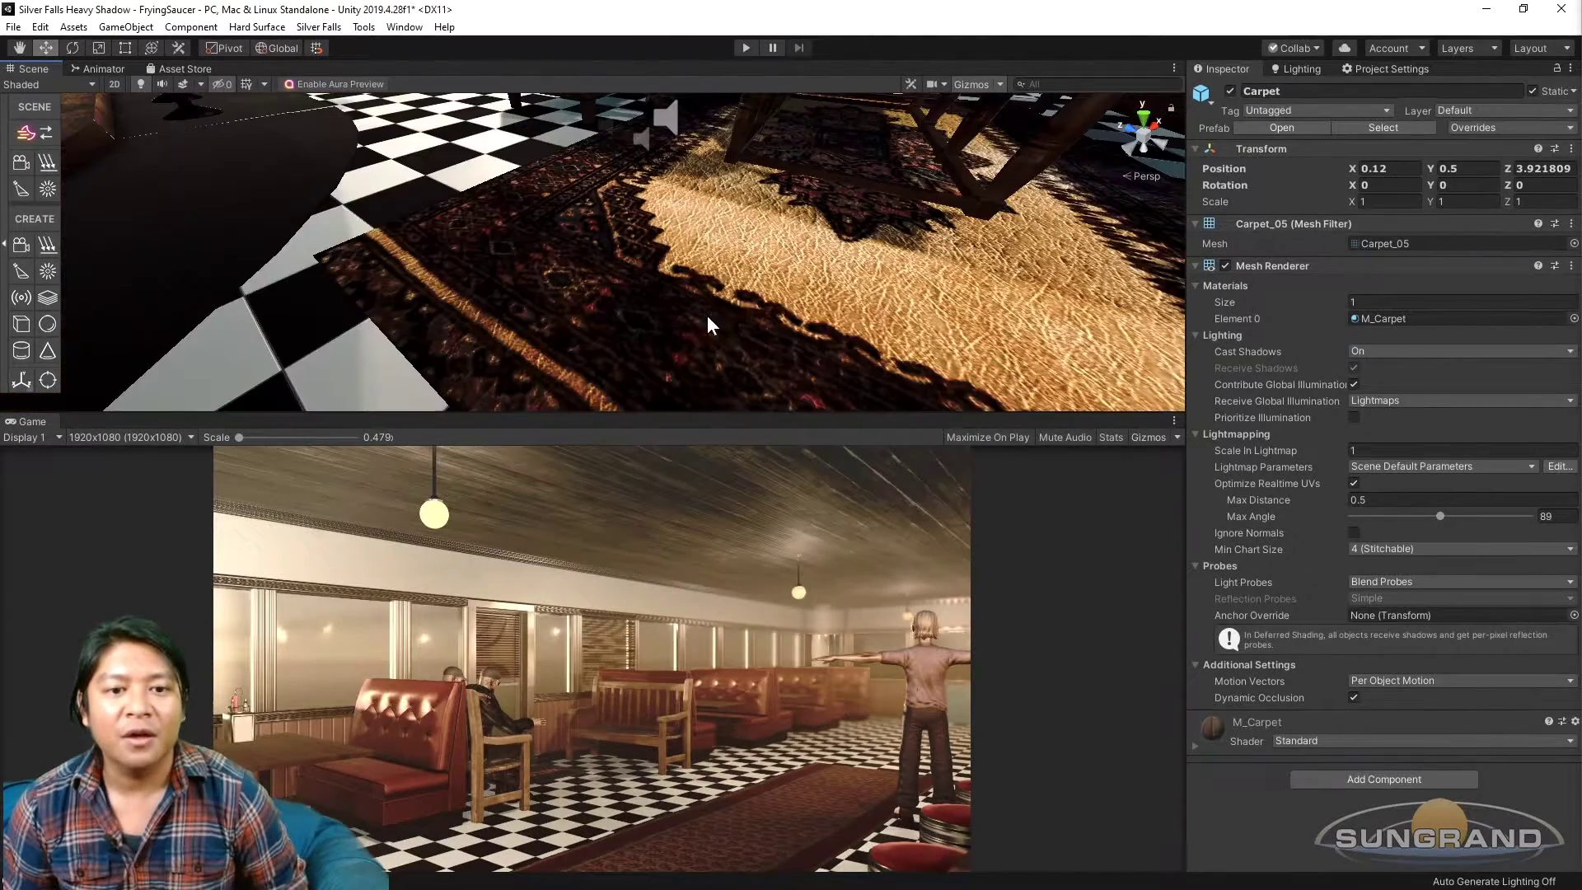
Inspect the lounge rug's Carpets_Map_1A material and locate its Detail Albedo texture.
click(789, 303)
scroll(1285, 741, down, 6)
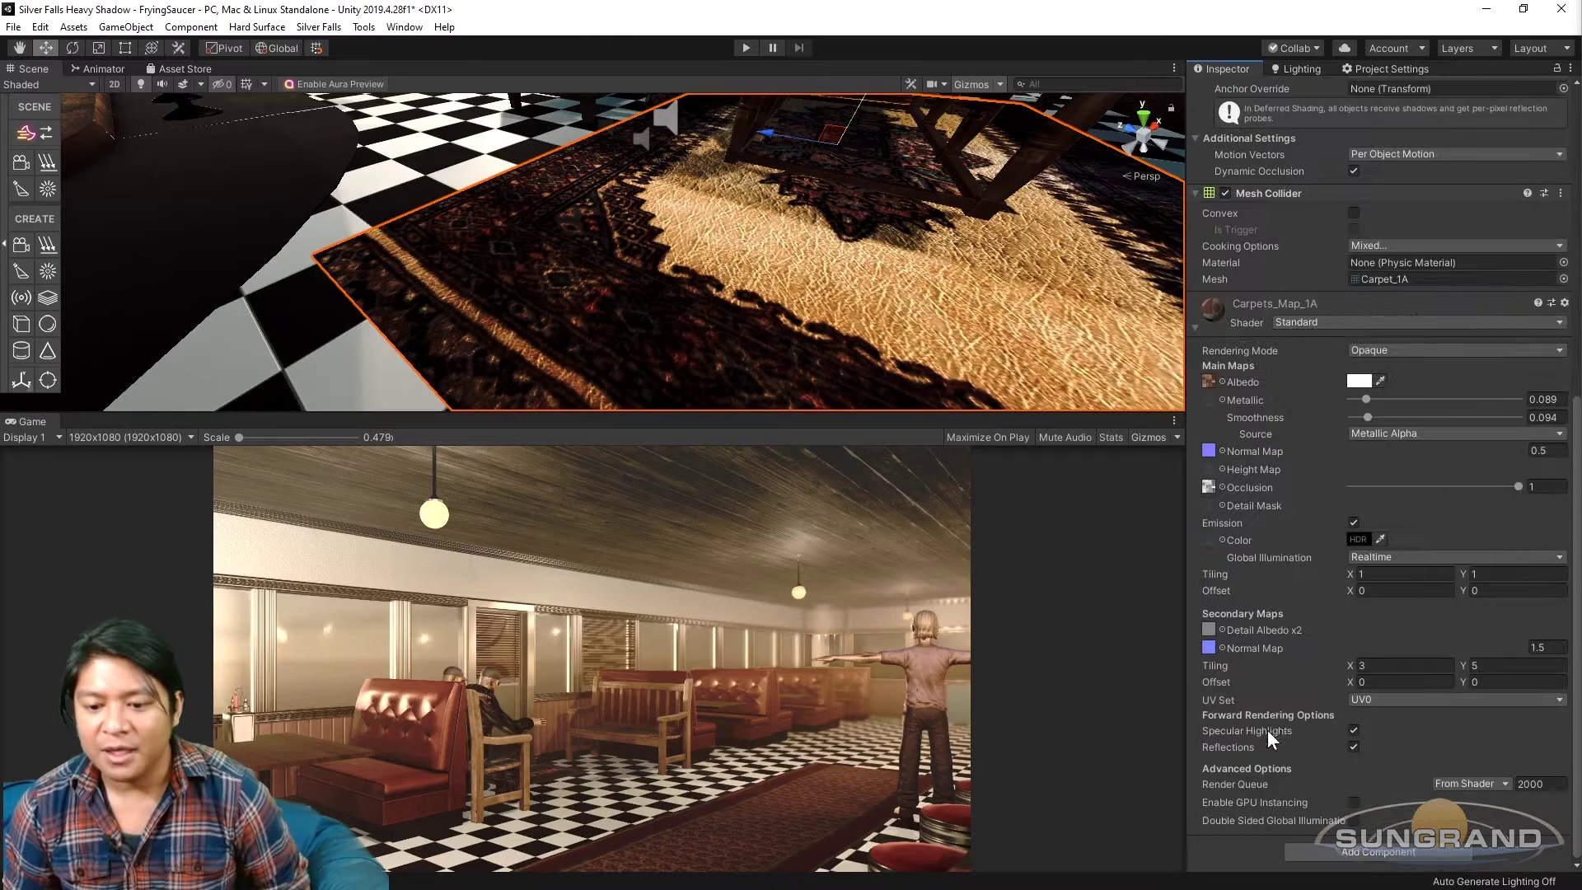
click(1210, 630)
scroll(794, 249, down, 5)
alt+drag(794, 249, 931, 309)
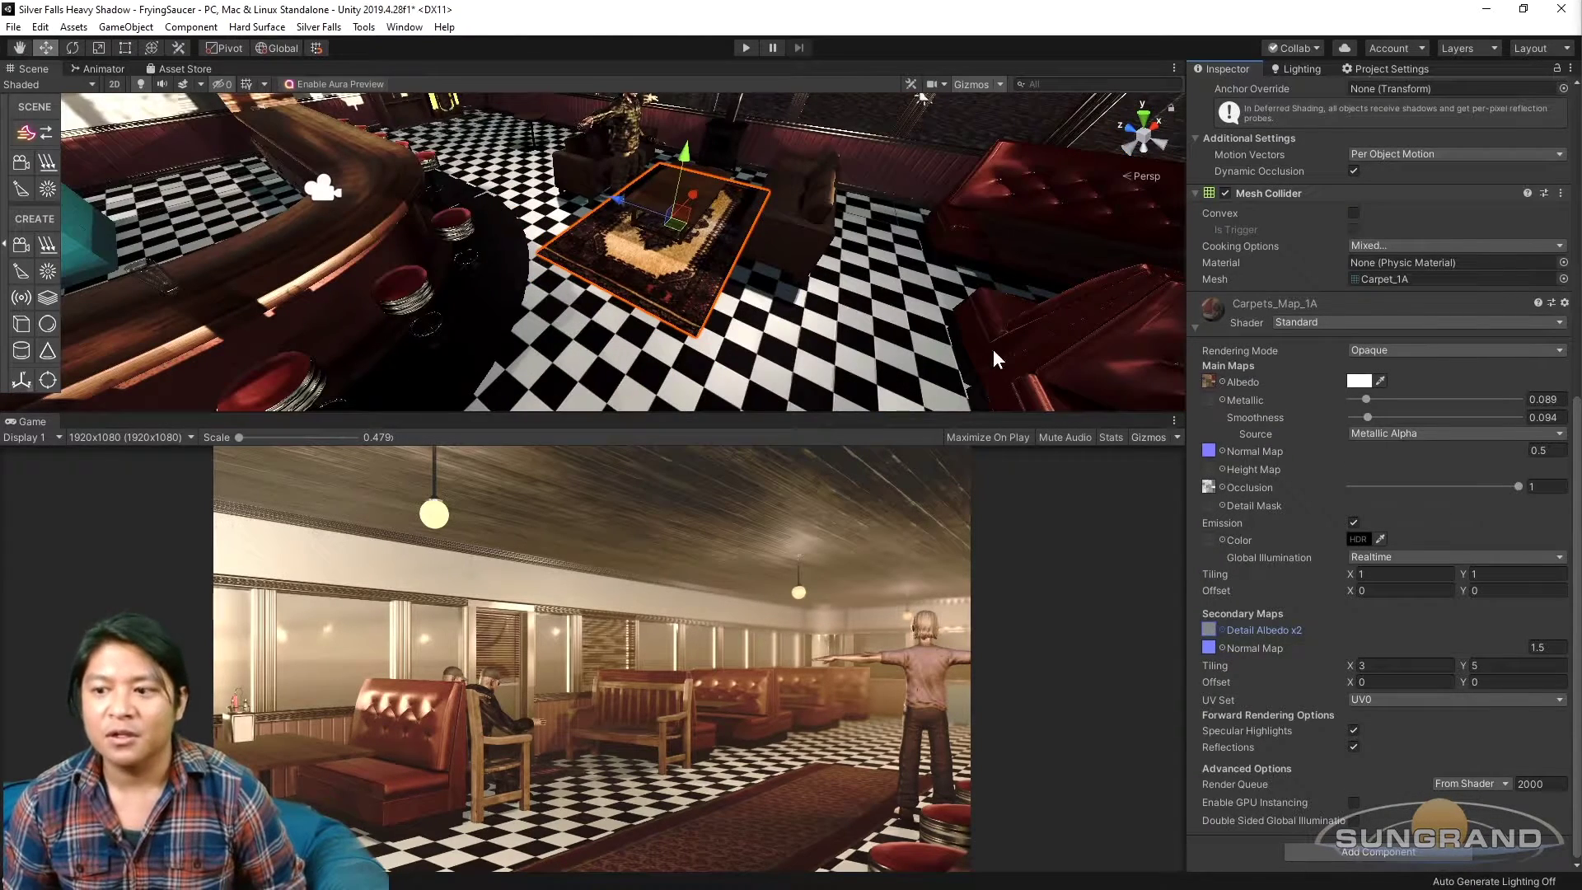
Assign the detail albedo and detail normal textures to the secondary maps of the aisle runner's M_Carpet material.
scroll(758, 296, down, 2)
alt+drag(735, 289, 494, 231)
scroll(692, 248, up, 3)
right_drag(692, 246, 504, 204)
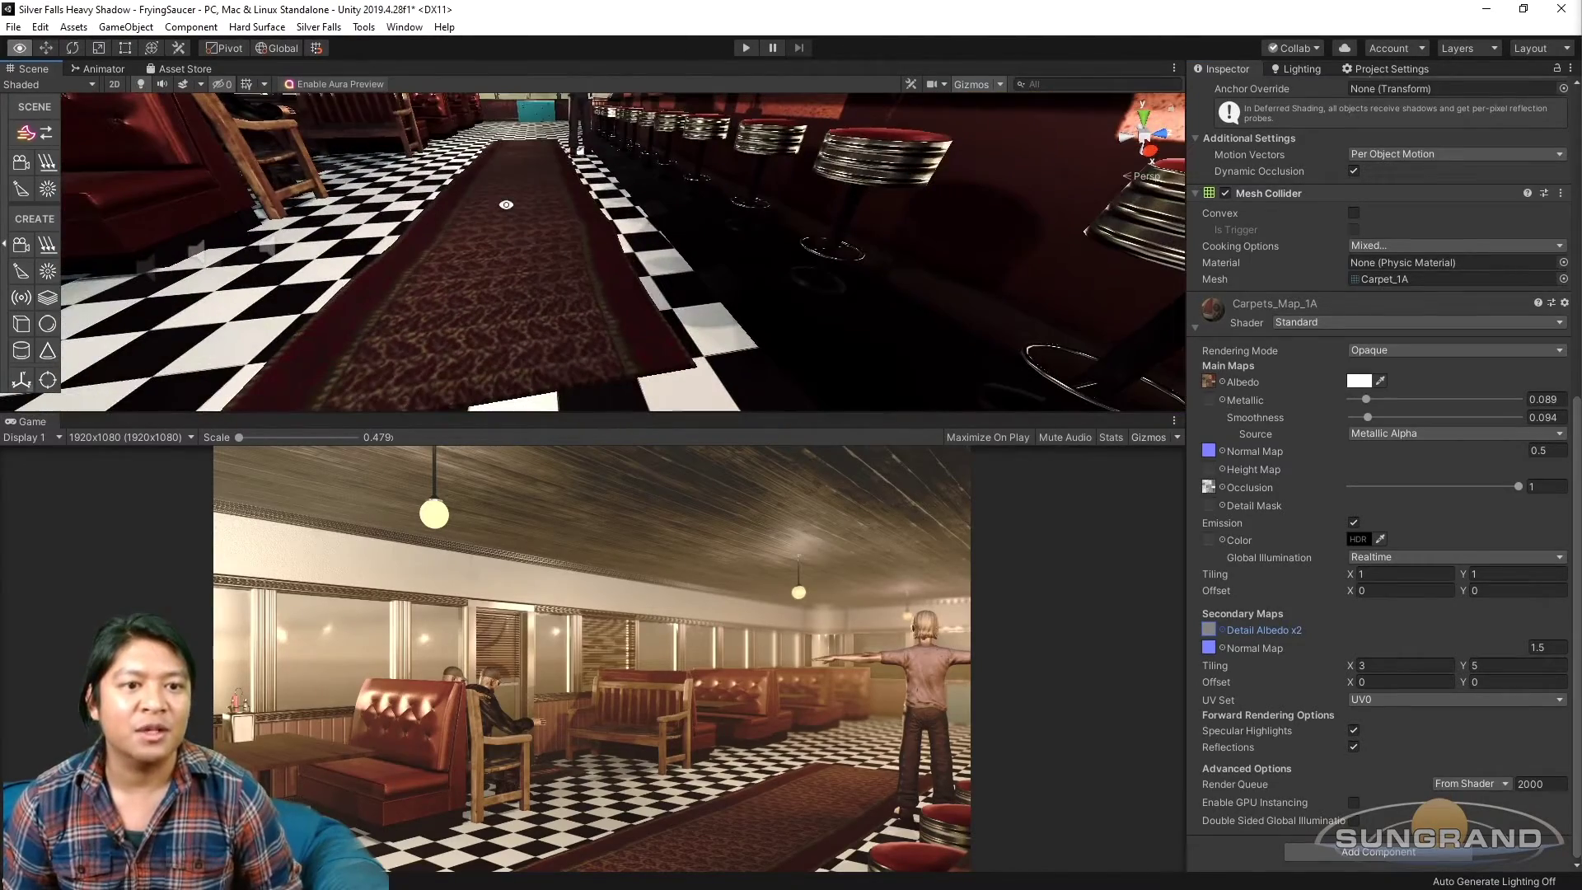
click(522, 230)
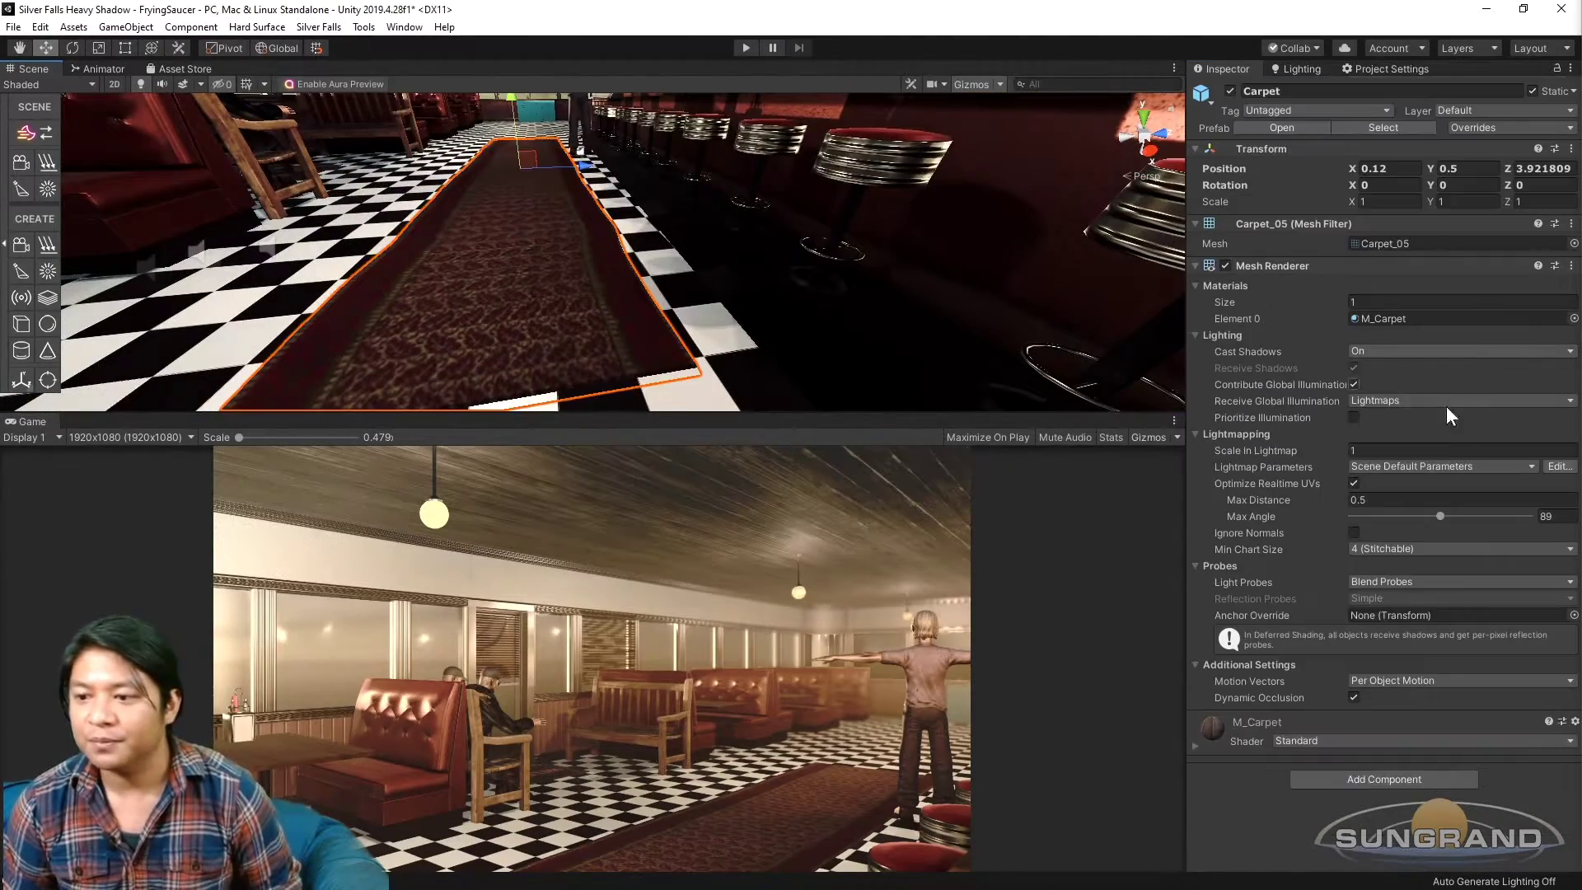
click(1259, 739)
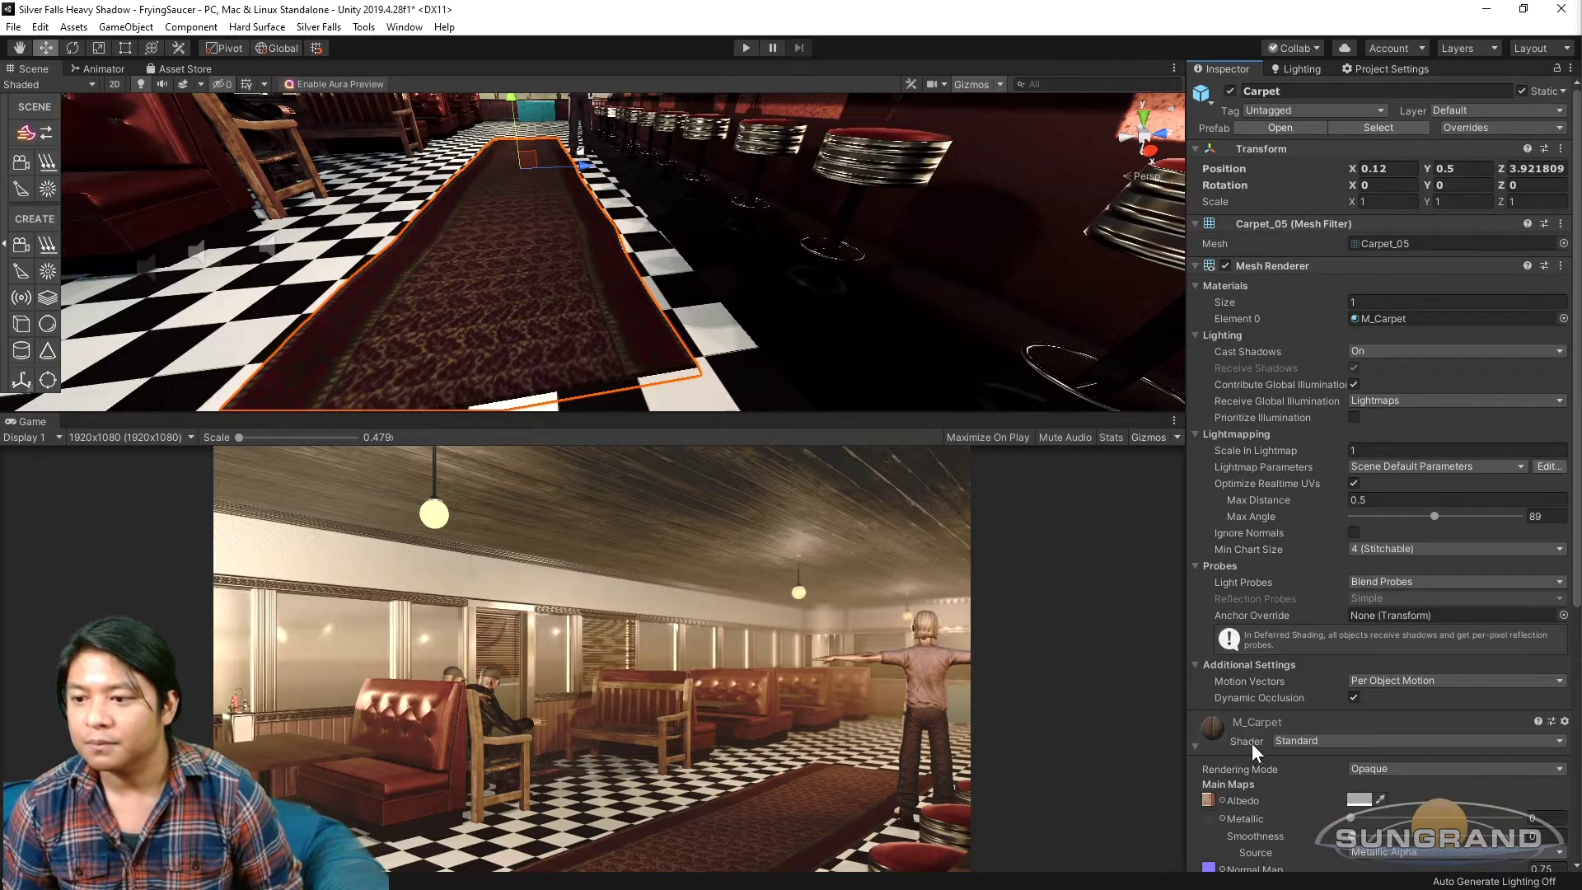
scroll(1253, 745, down, 6)
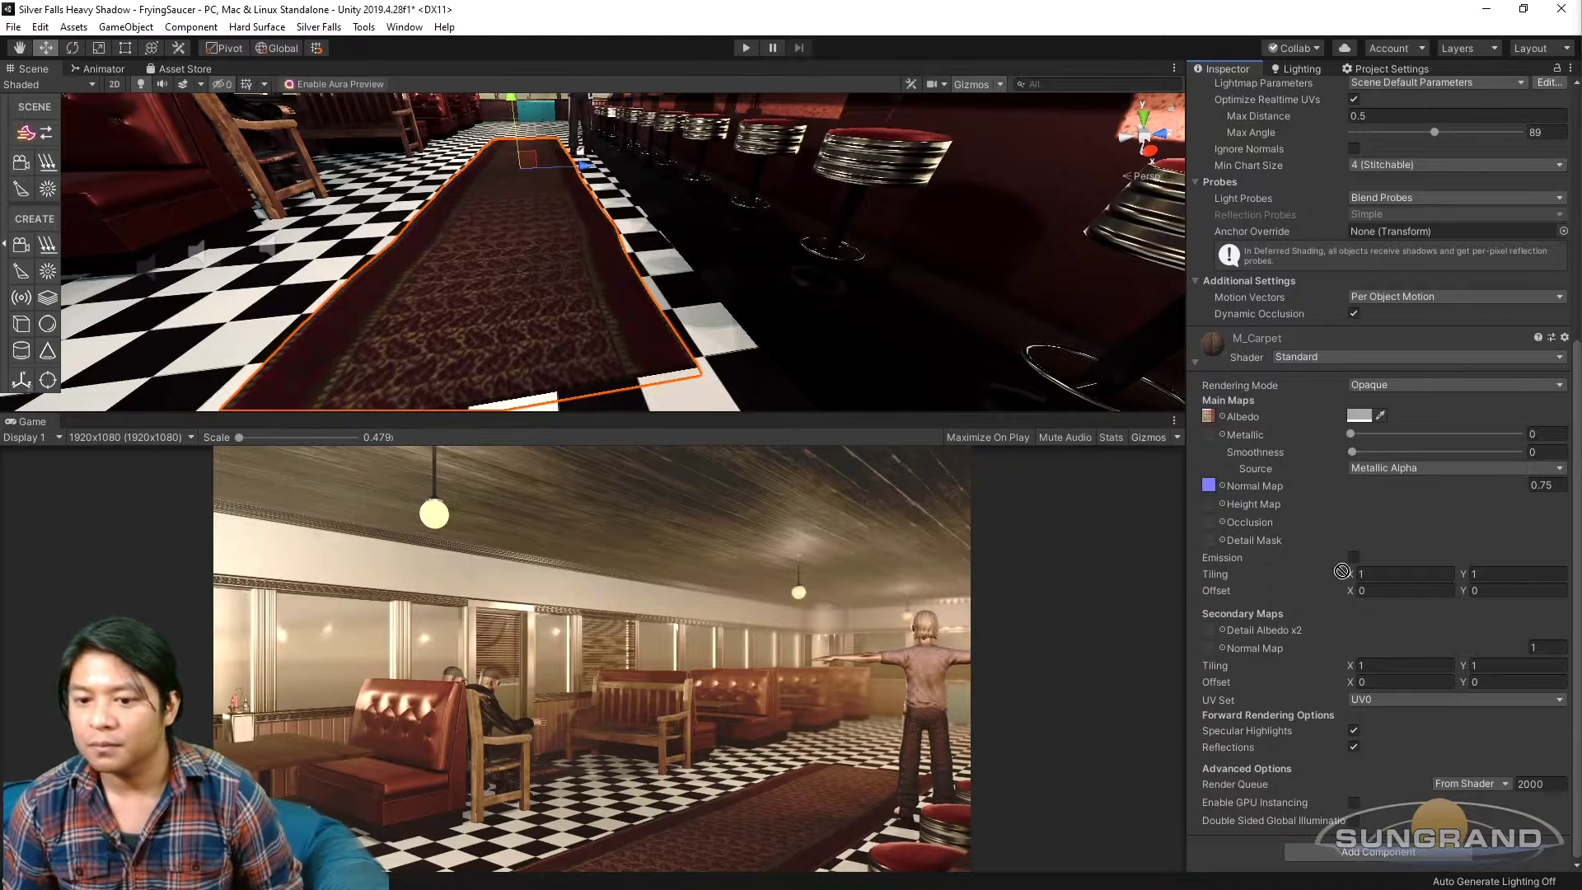
drag(1209, 629, 1209, 631)
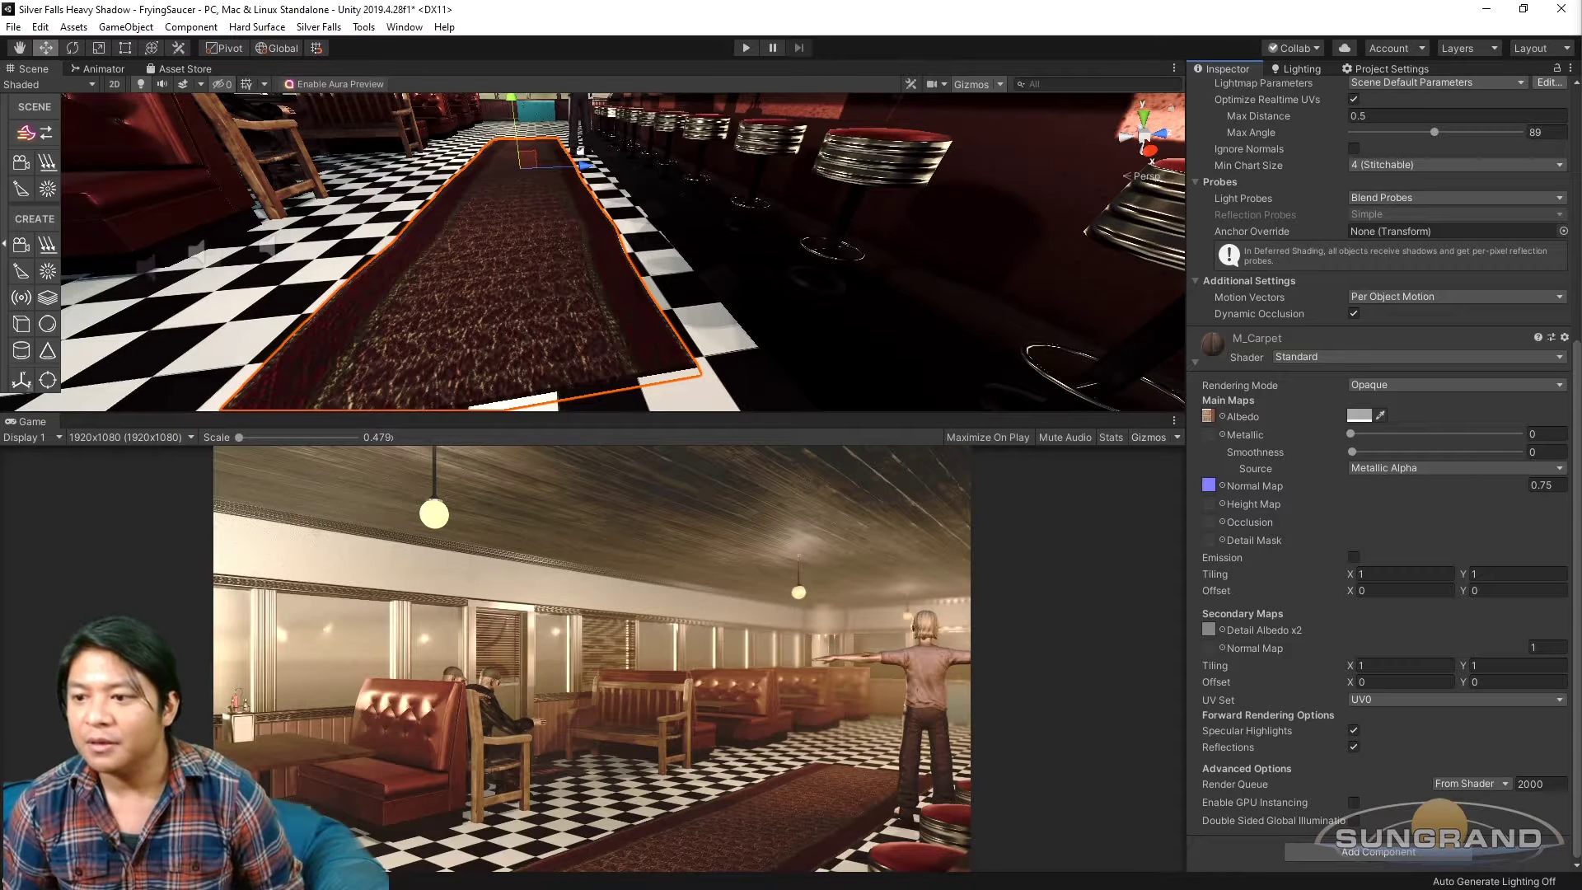
drag(1391, 477, 1210, 650)
Set the secondary maps tiling of M_Carpet to X 1, Y 2.
click(1397, 664)
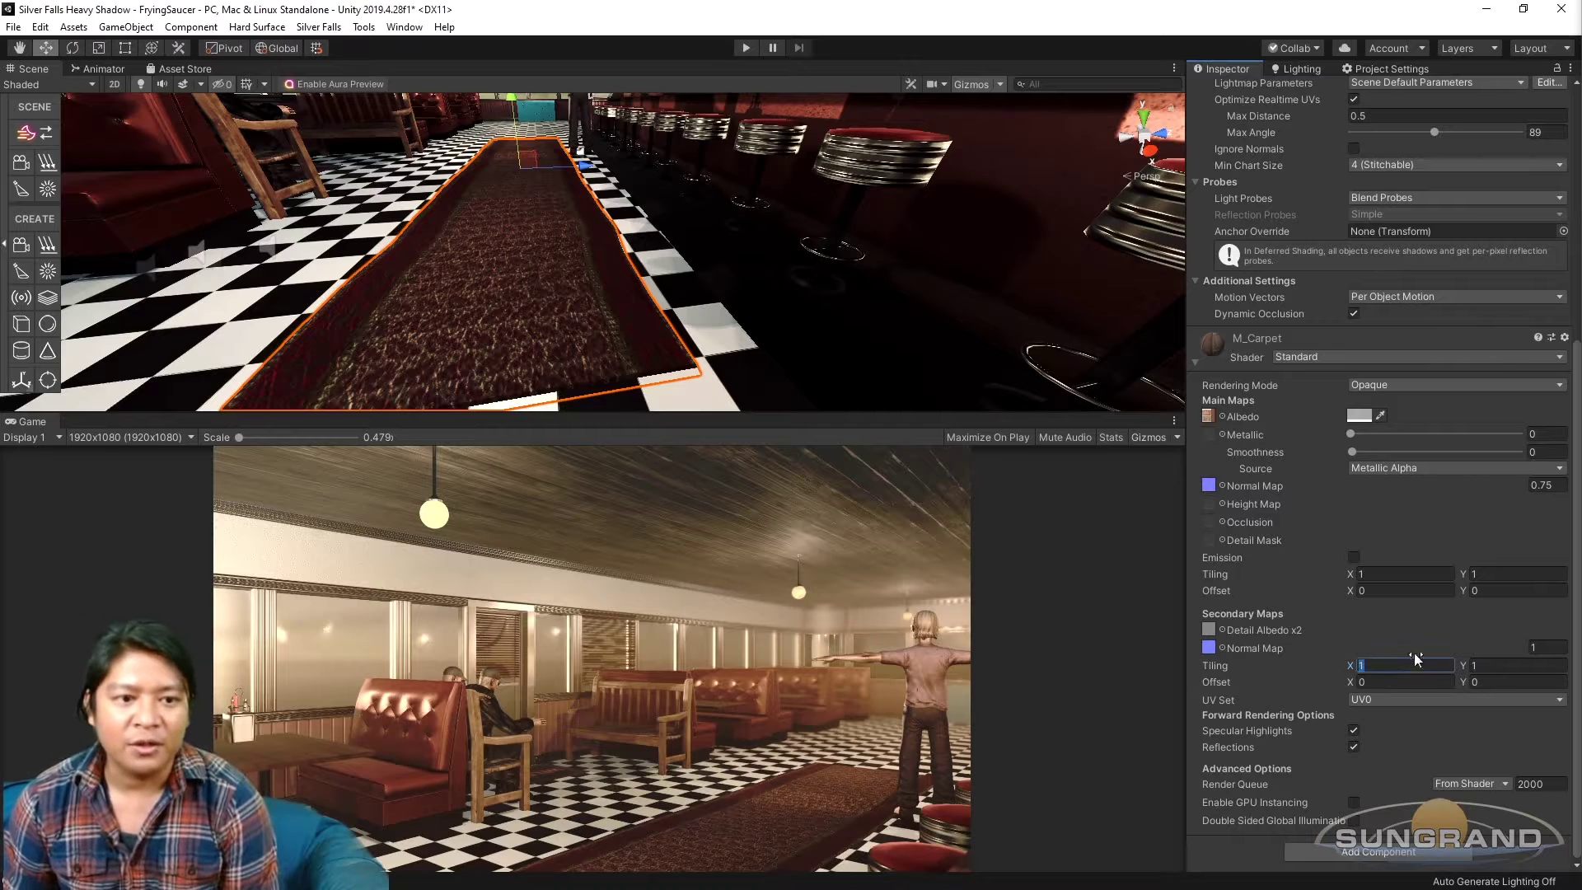
text(3)
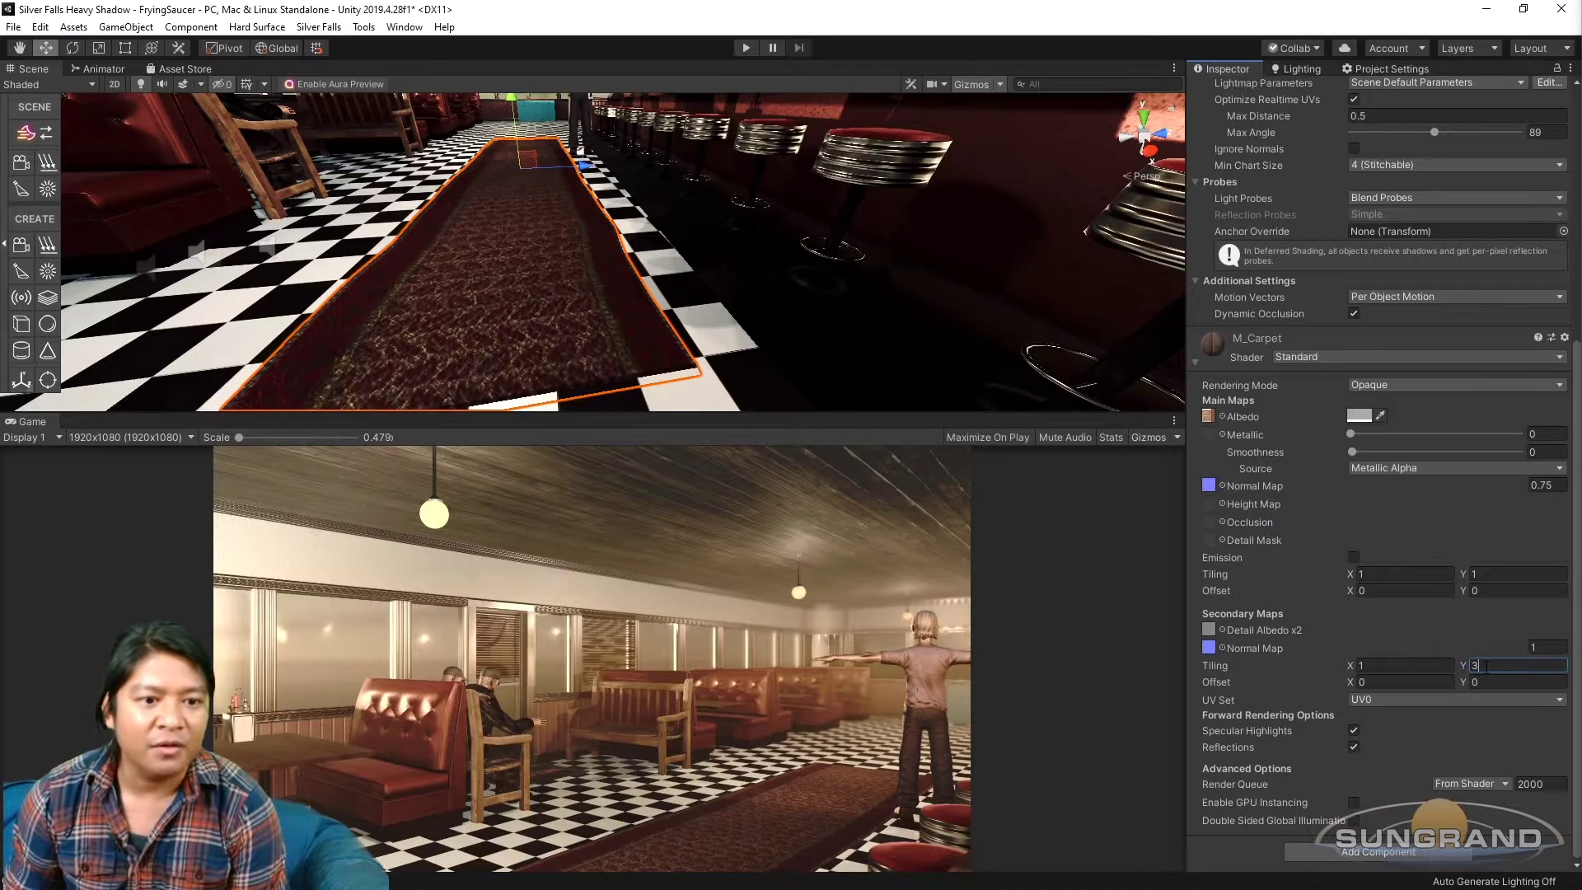
click(1413, 665)
text(2)
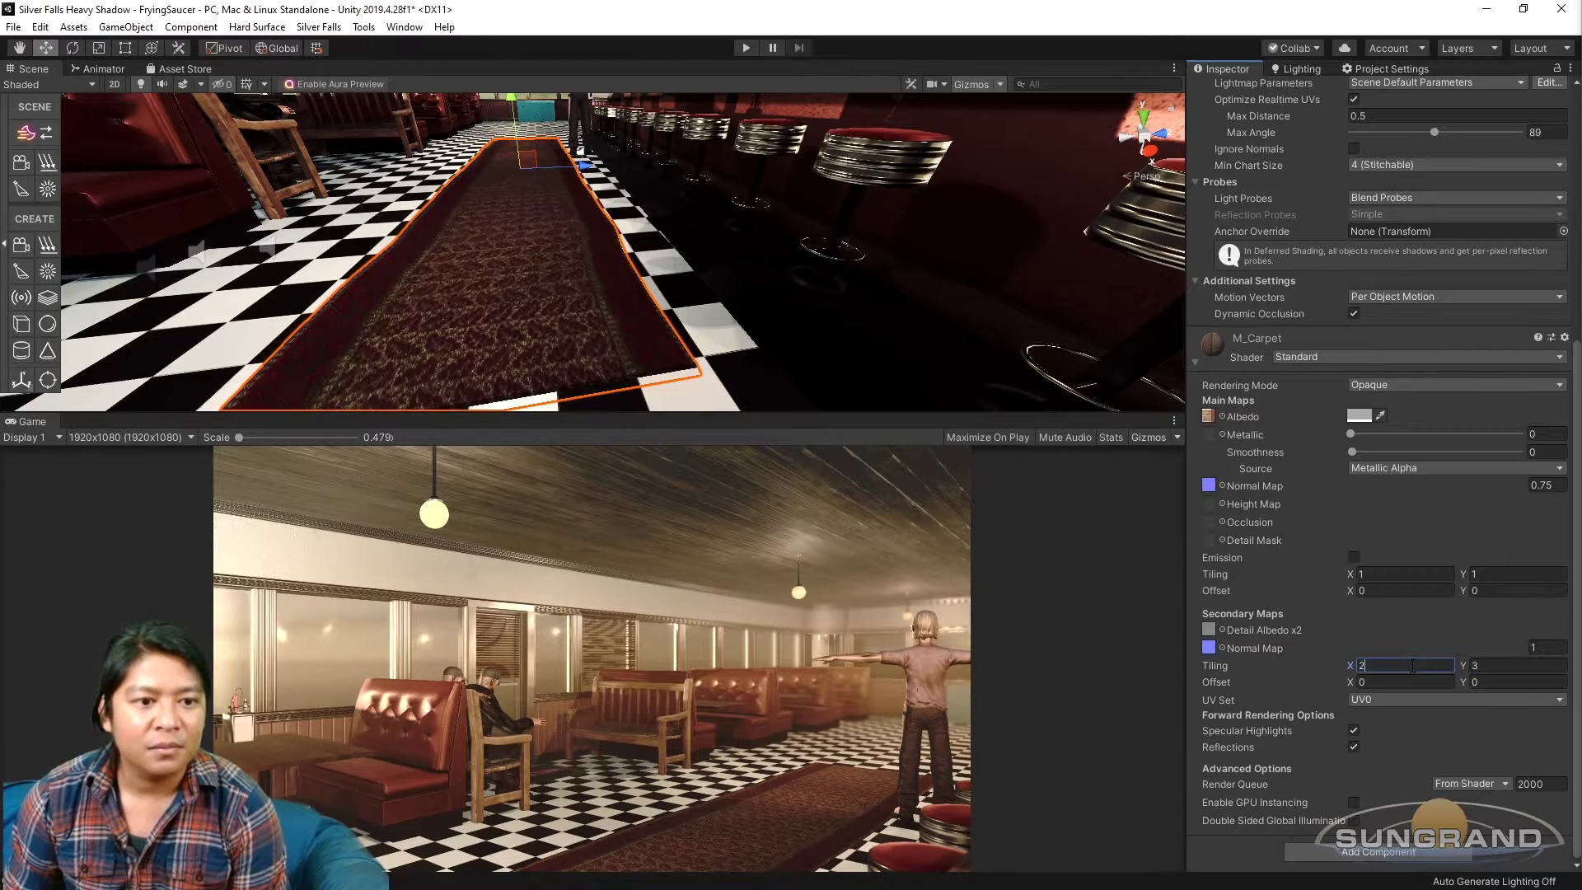
middle_drag(498, 266, 595, 299)
text(2)
text(1)
Try several strengths for M_Carpet's secondary normal map and set it to 3.
click(1547, 648)
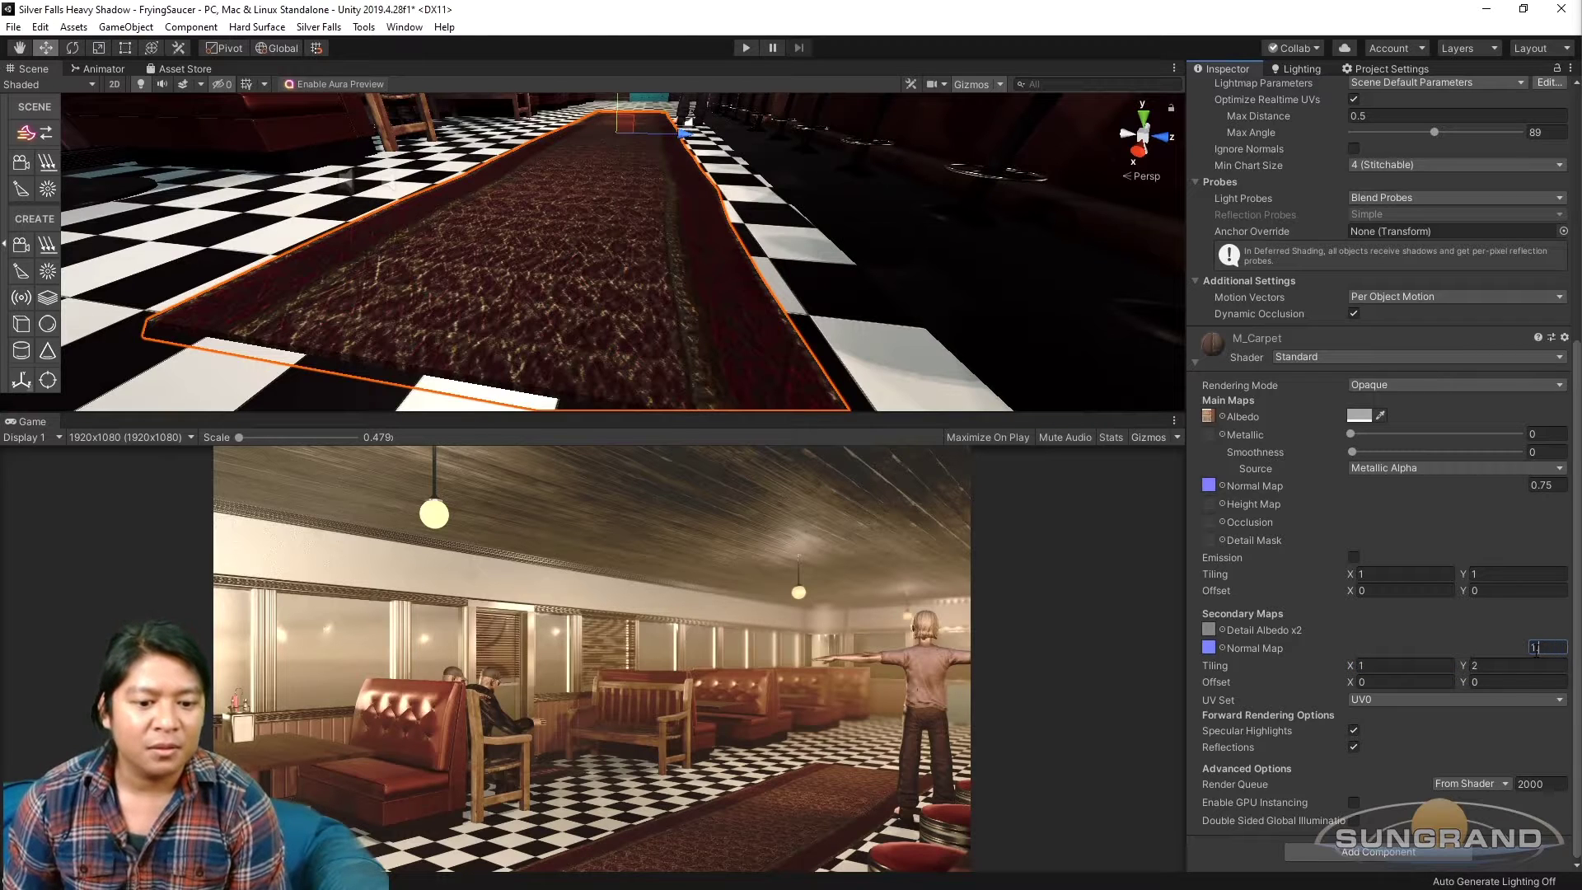
text(1.5)
drag(1552, 648, 823, 422)
text(2)
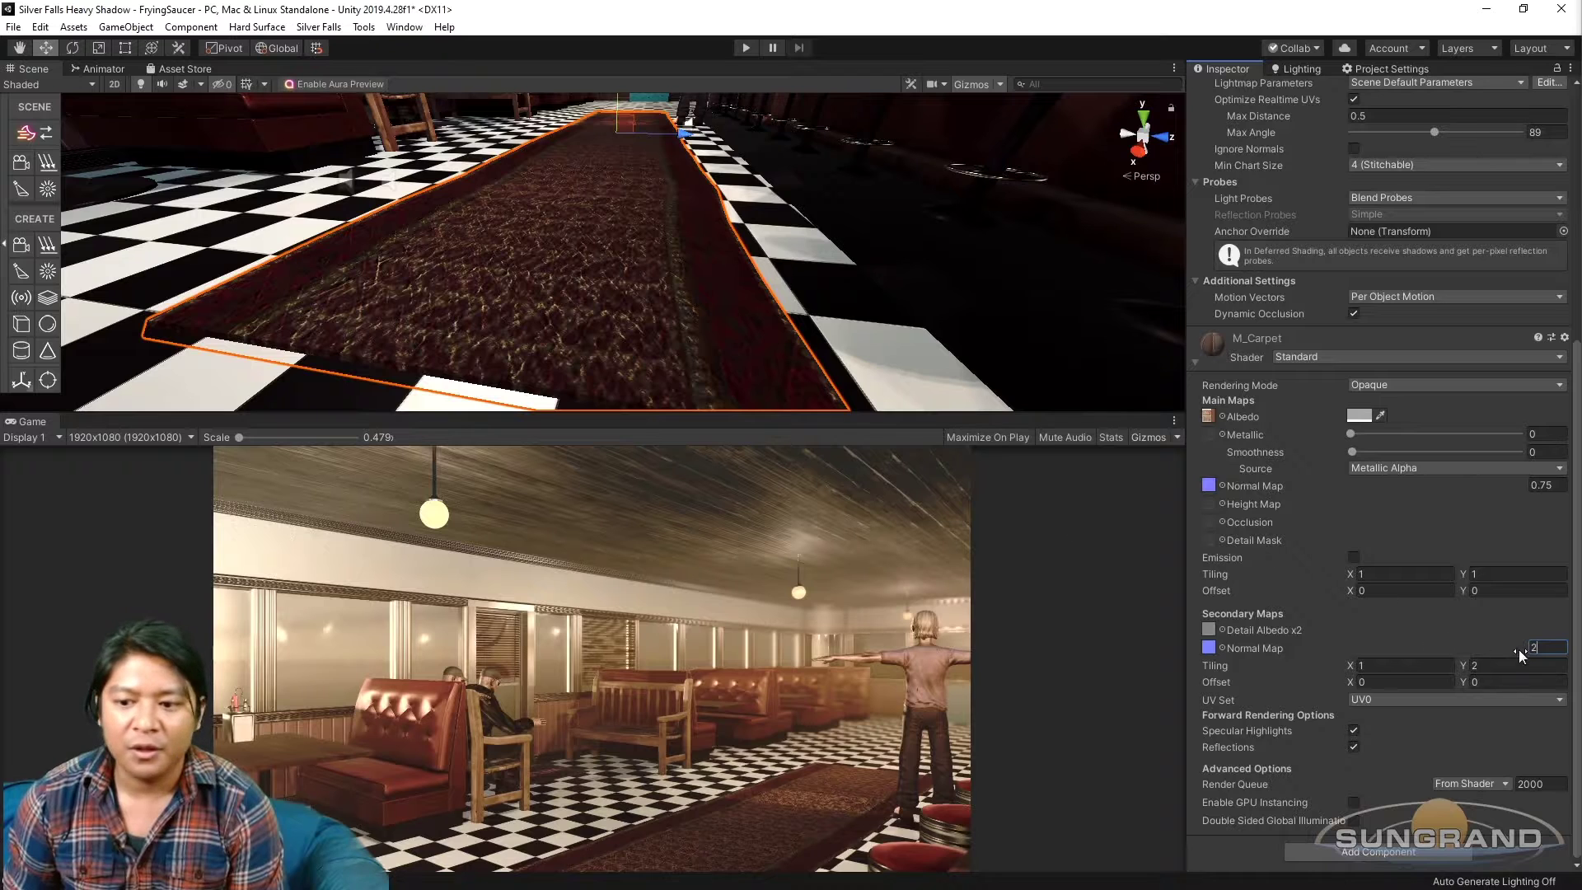
key(BackSpace)
text(3)
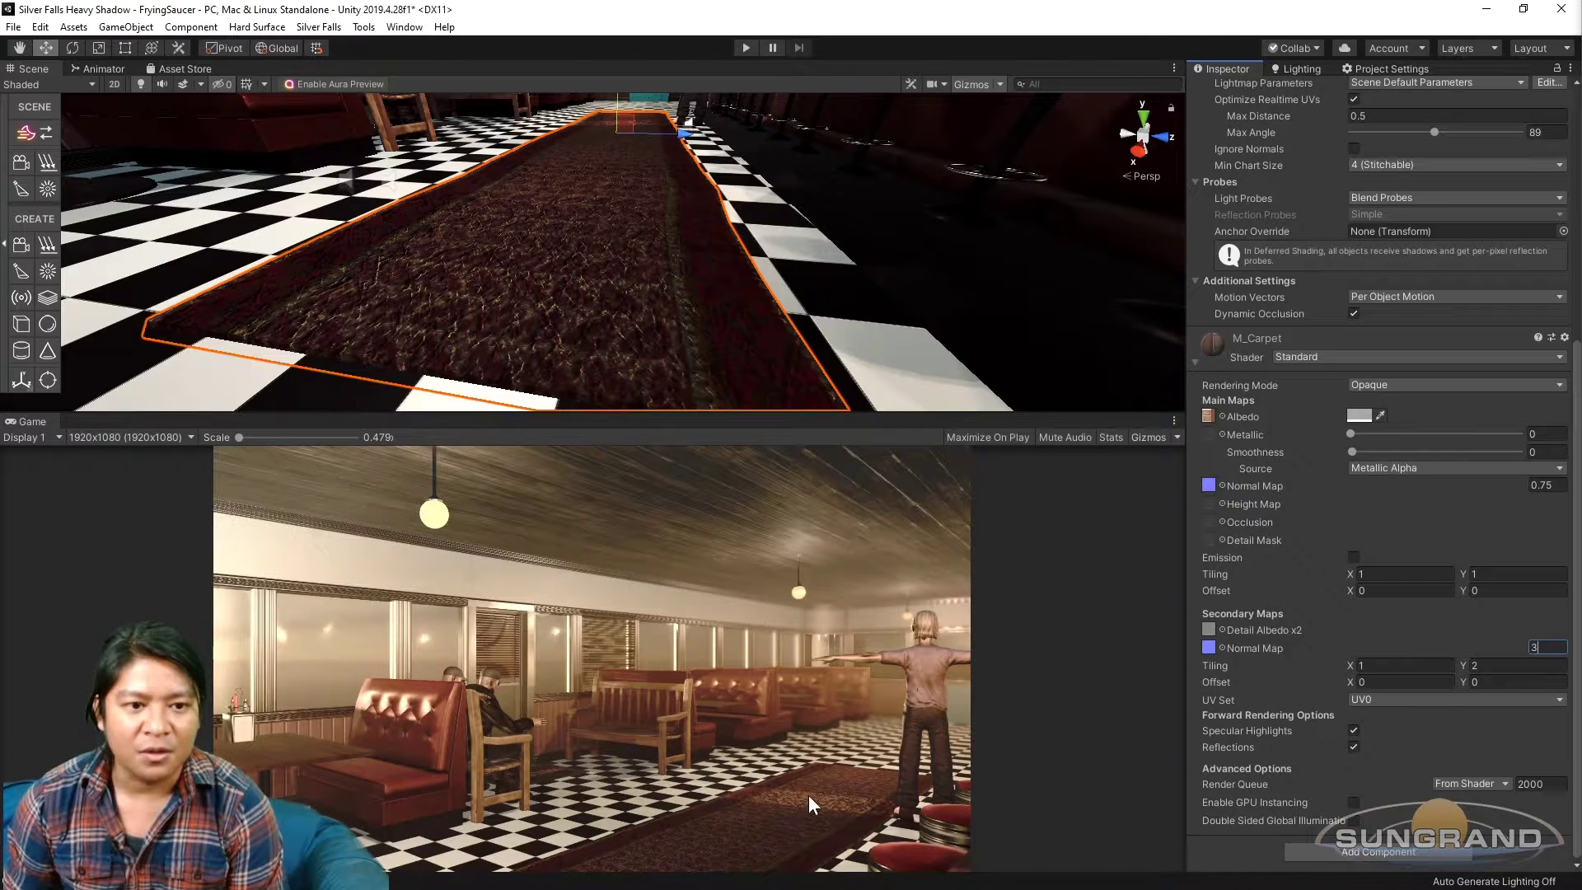
key(BackSpace)
text(2.5)
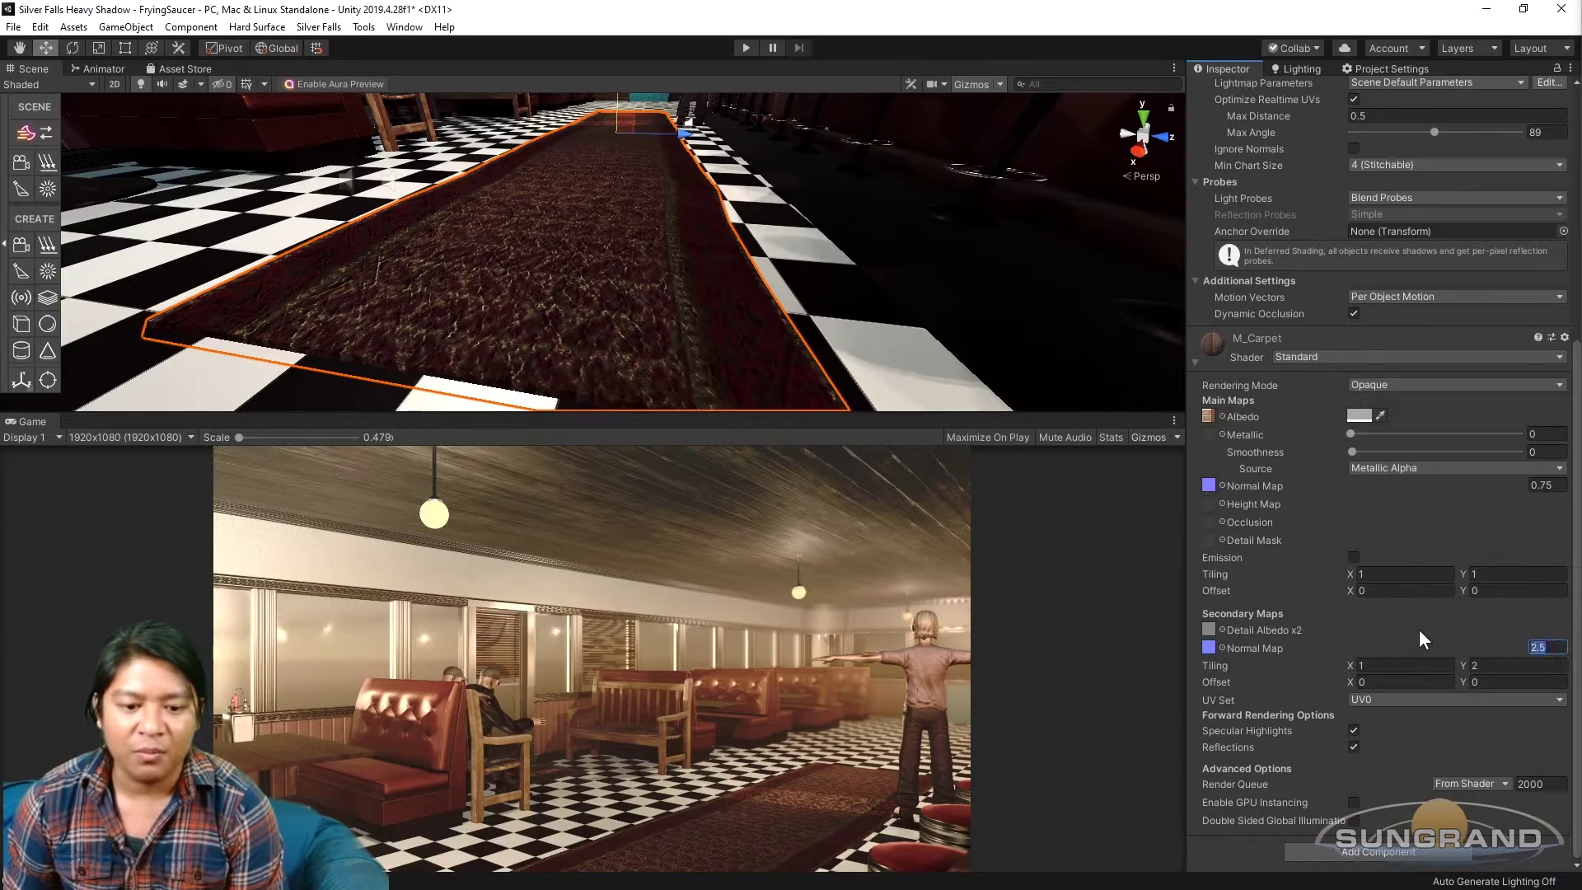
Examine the detailed runner from several angles along the aisle and the bar counter.
right_drag(695, 269, 630, 358)
alt+drag(630, 358, 628, 265)
scroll(618, 257, down, 4)
middle_drag(612, 252, 607, 296)
scroll(607, 296, up, 5)
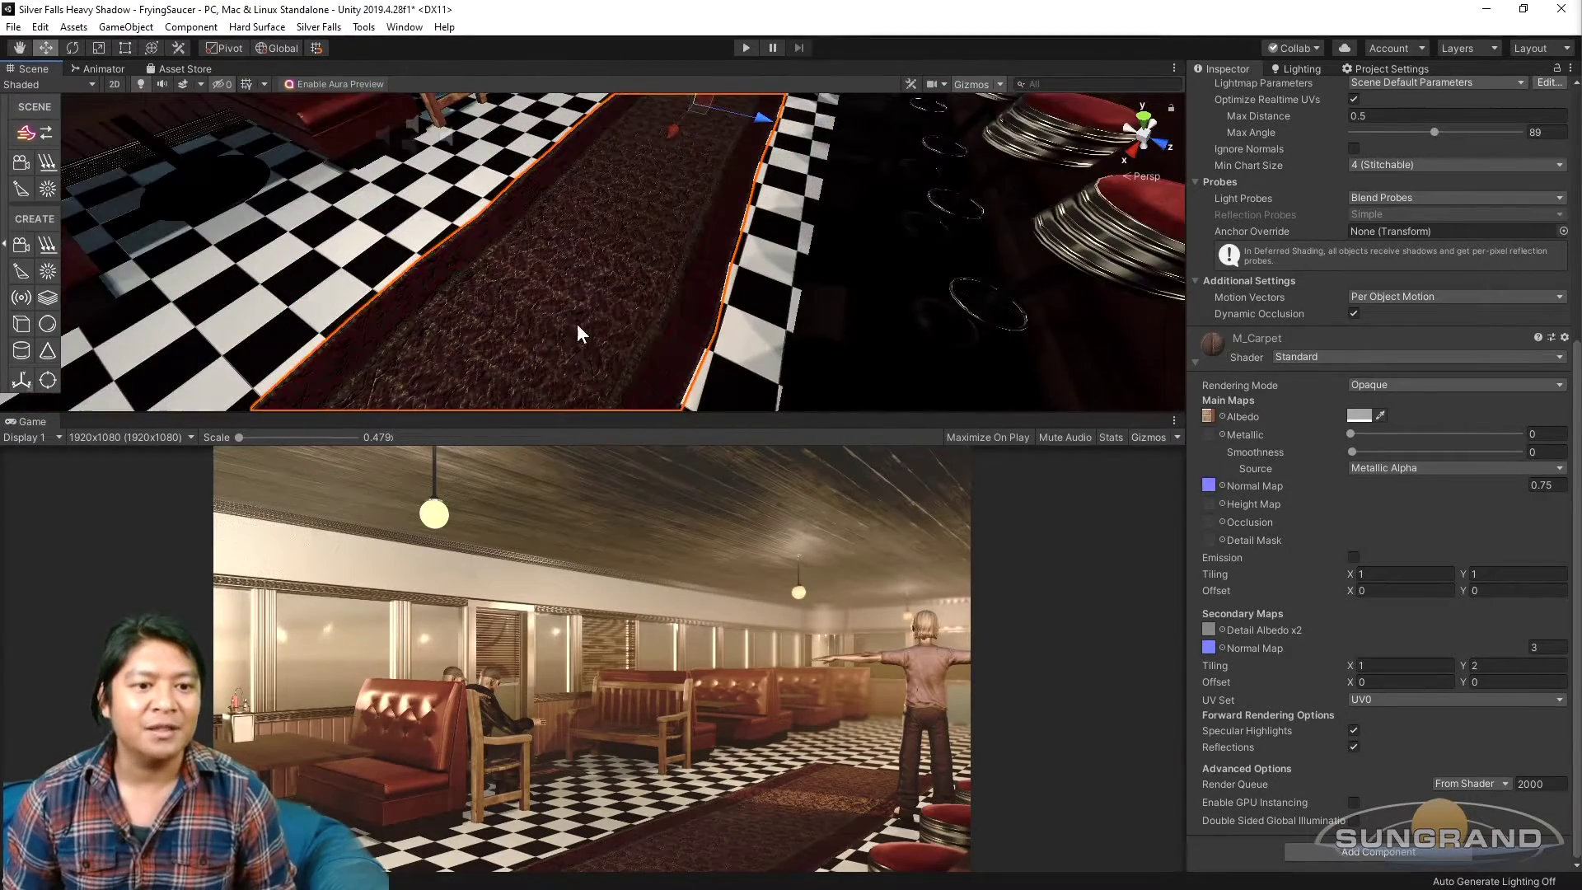
scroll(583, 323, down, 5)
alt+drag(583, 323, 568, 295)
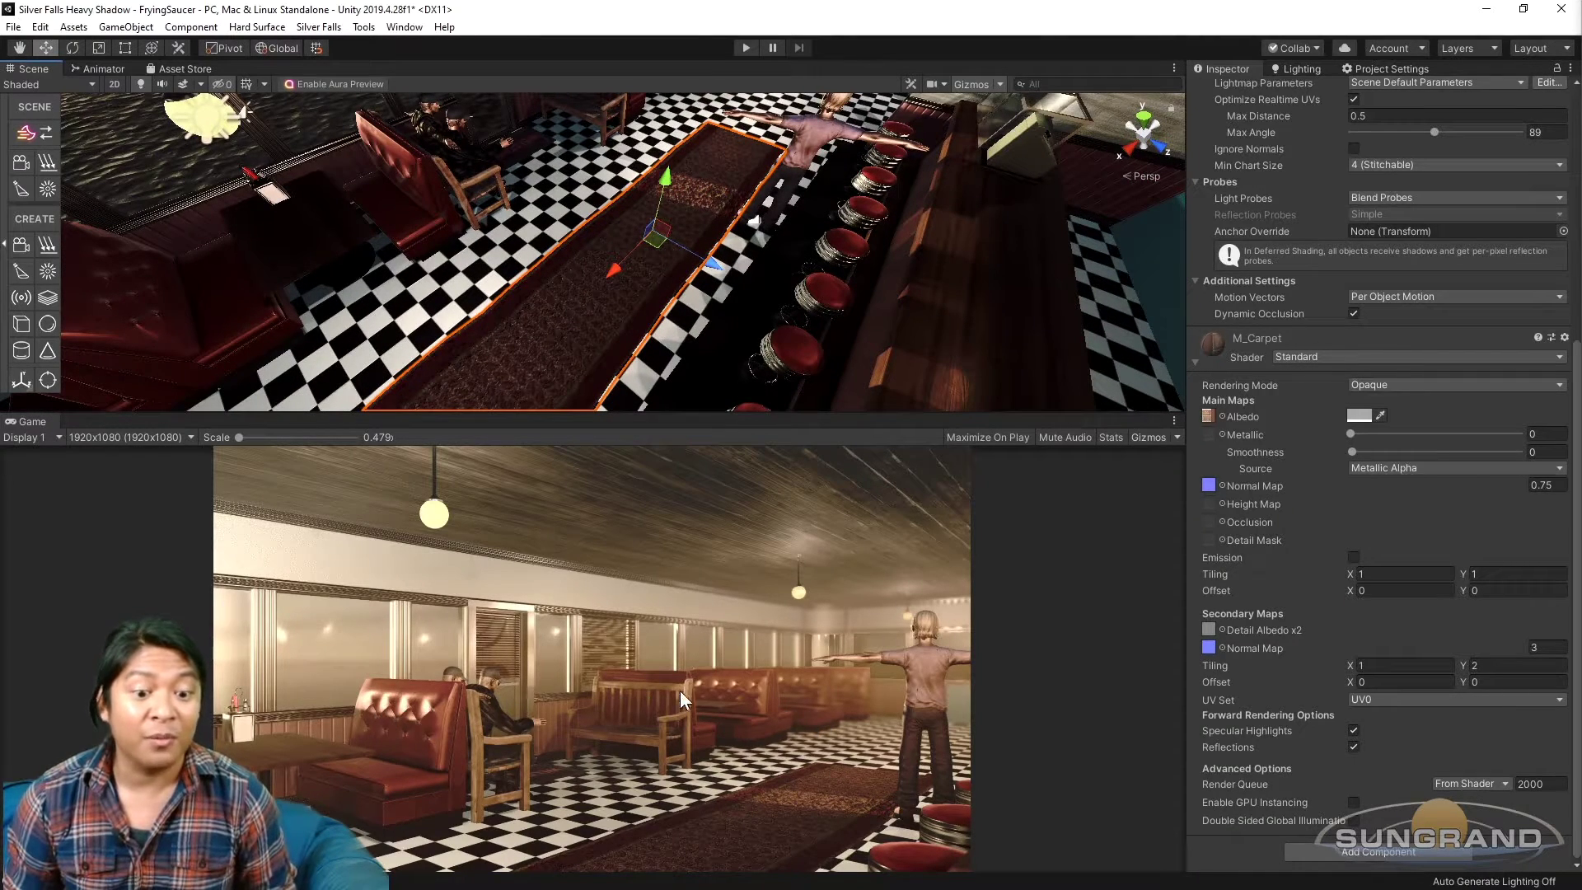
alt+drag(342, 263, 497, 195)
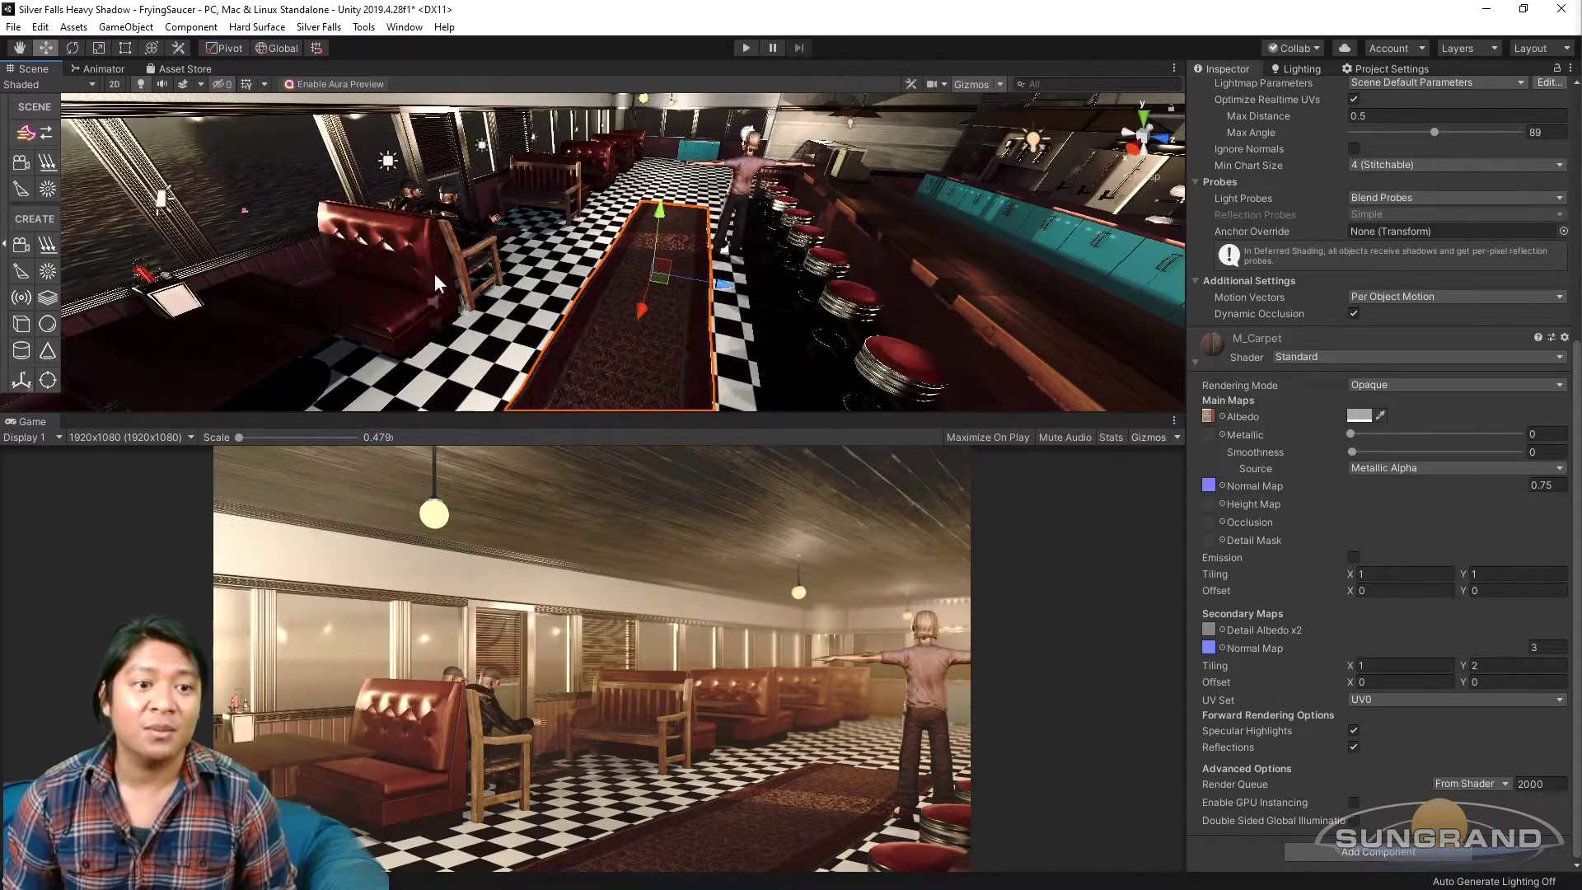
right_drag(531, 345, 580, 363)
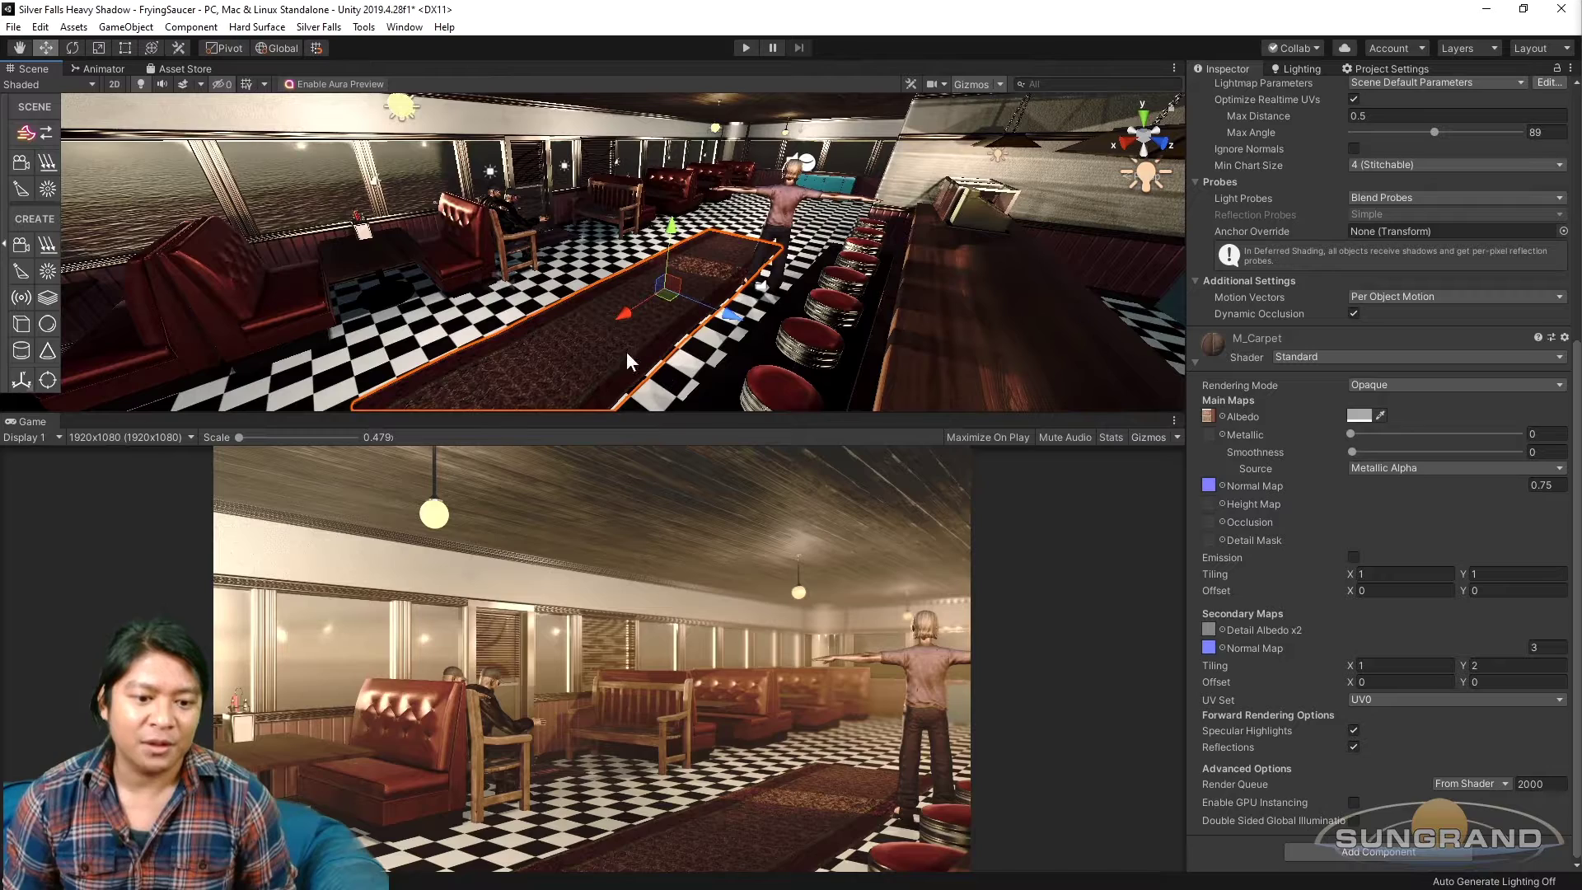
alt+drag(594, 352, 606, 304)
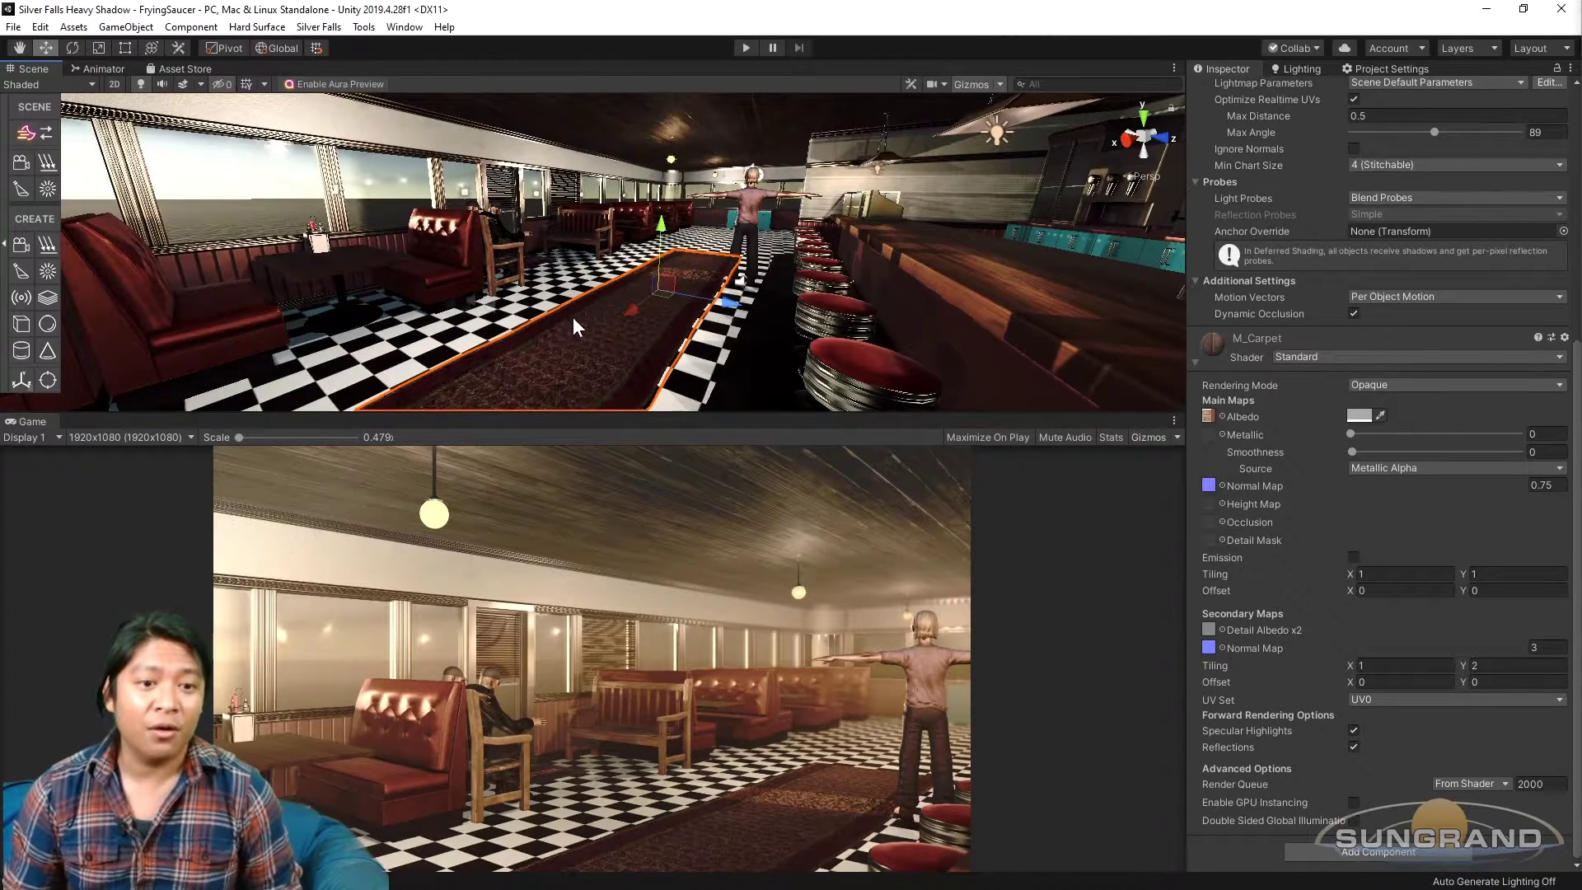
right_drag(585, 352, 707, 407)
alt+drag(708, 407, 729, 402)
click(790, 341)
scroll(725, 341, down, 3)
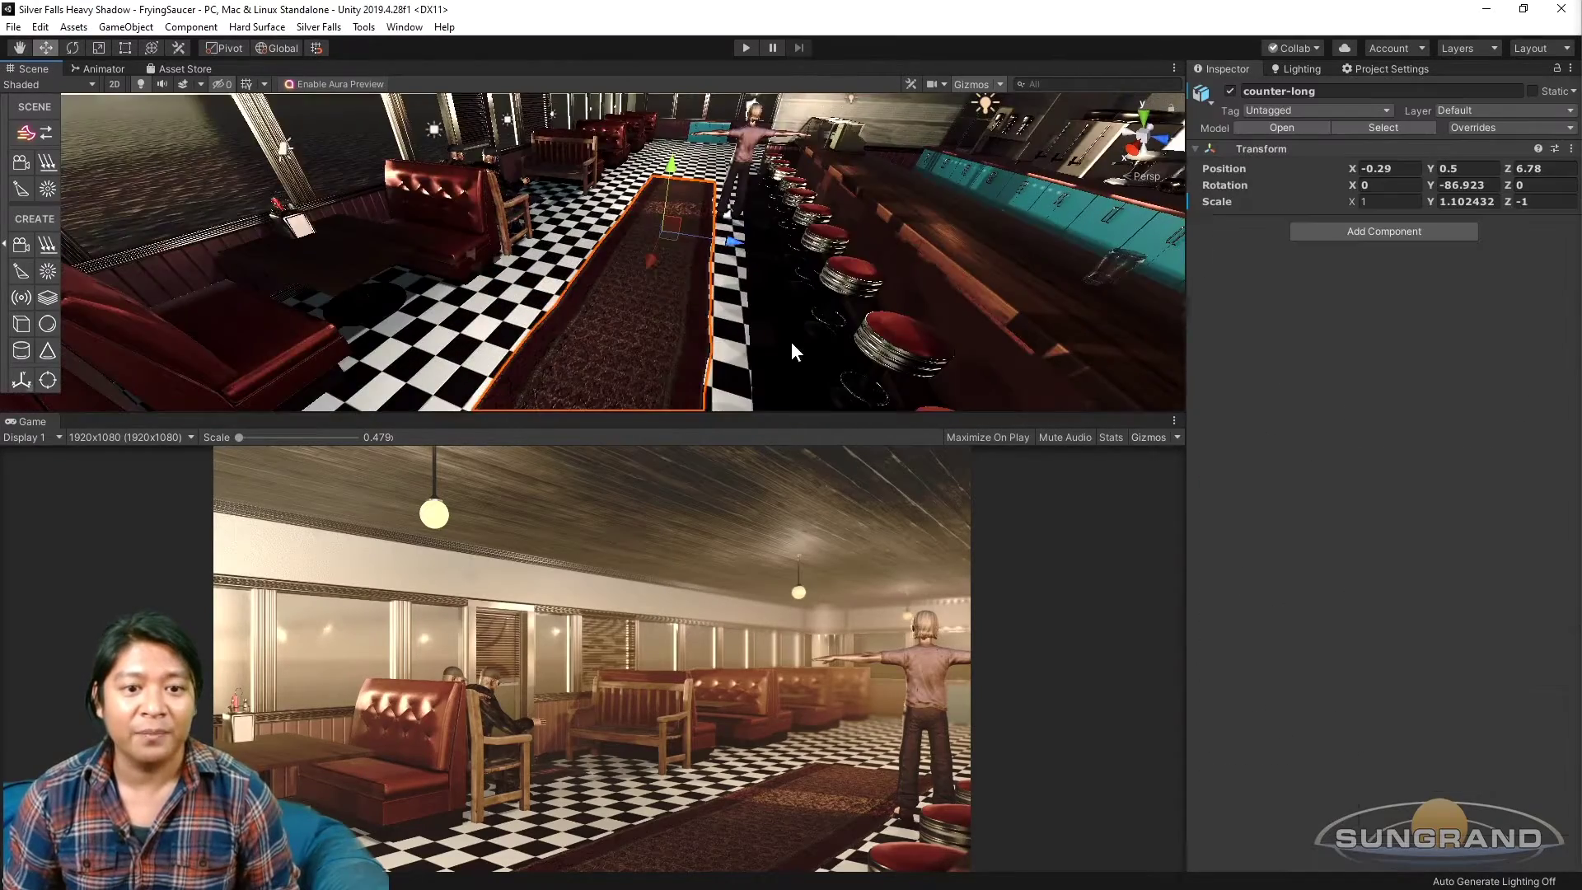
alt+drag(724, 342, 819, 368)
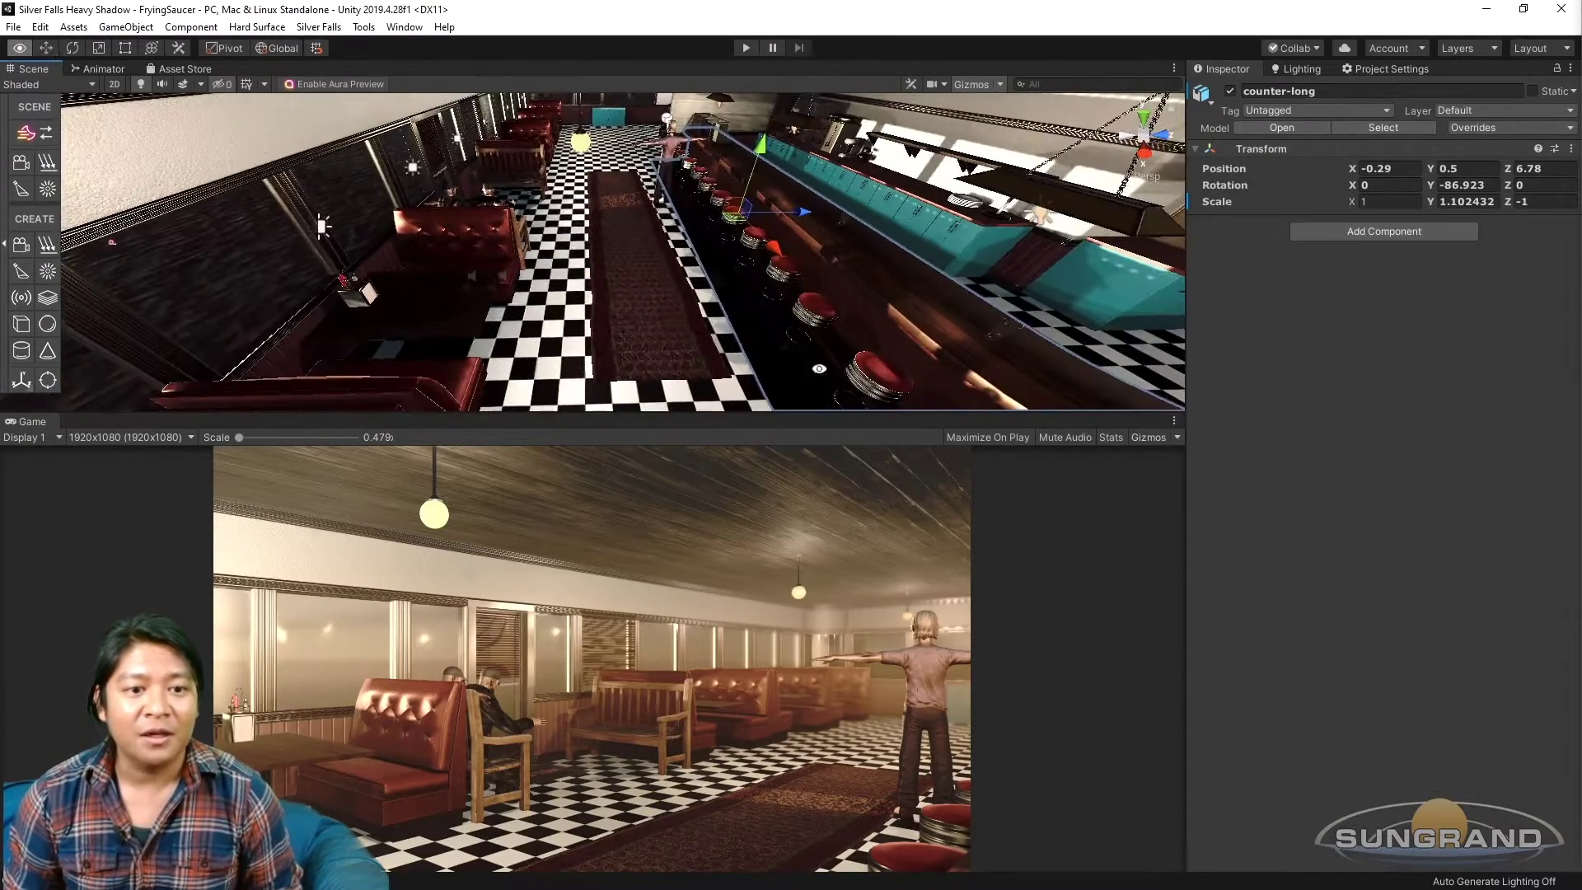
Select the aisle runner and rotate it slightly to about -1.053 on Y.
click(630, 288)
scroll(600, 309, up, 4)
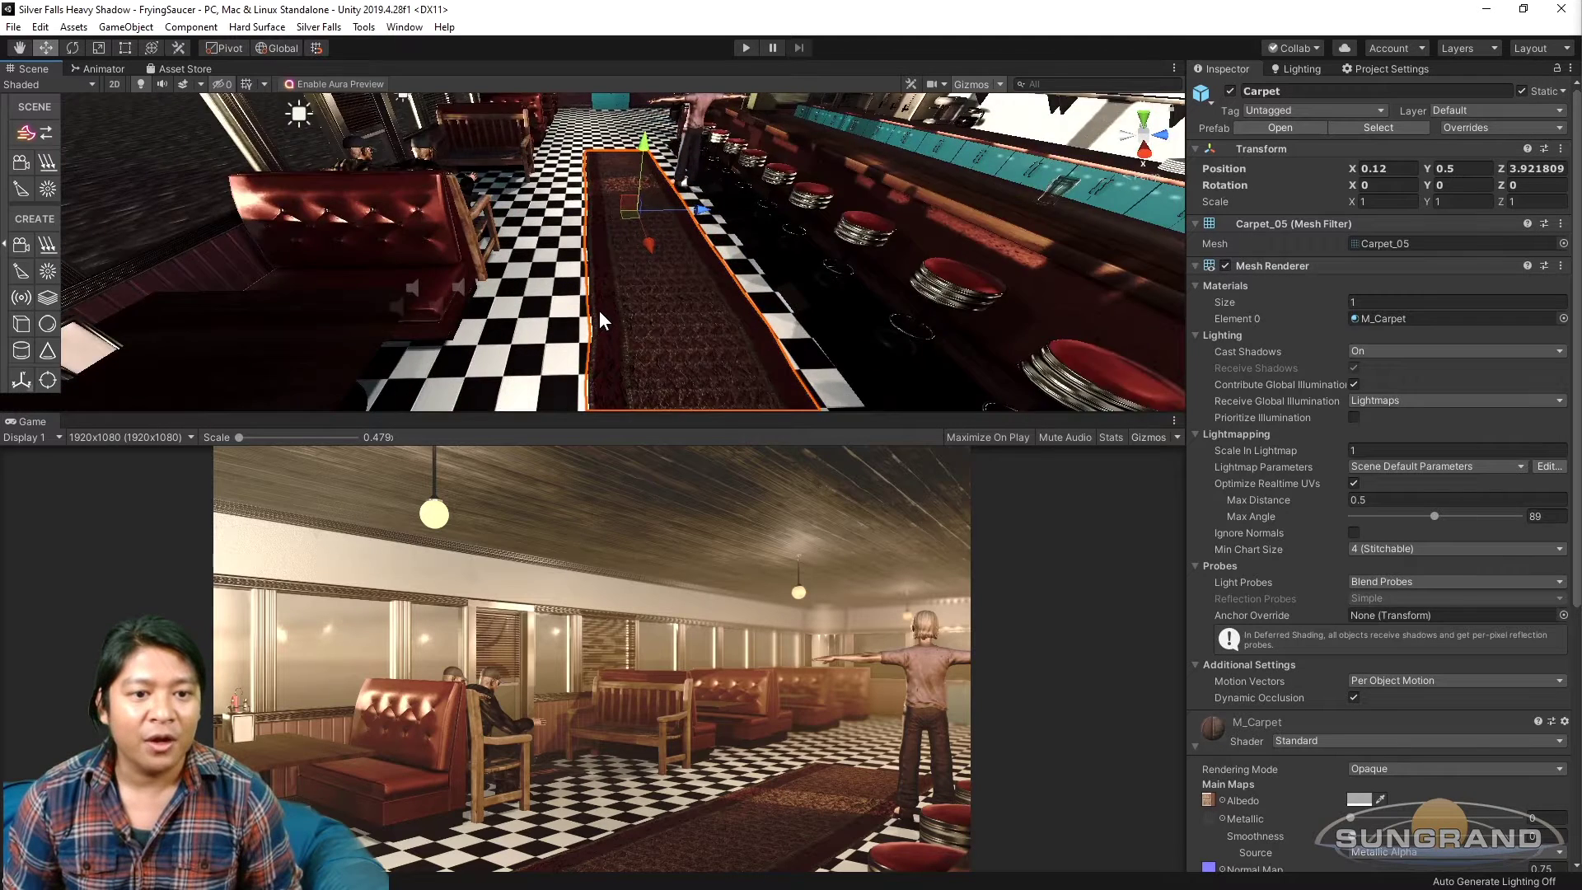
key(e)
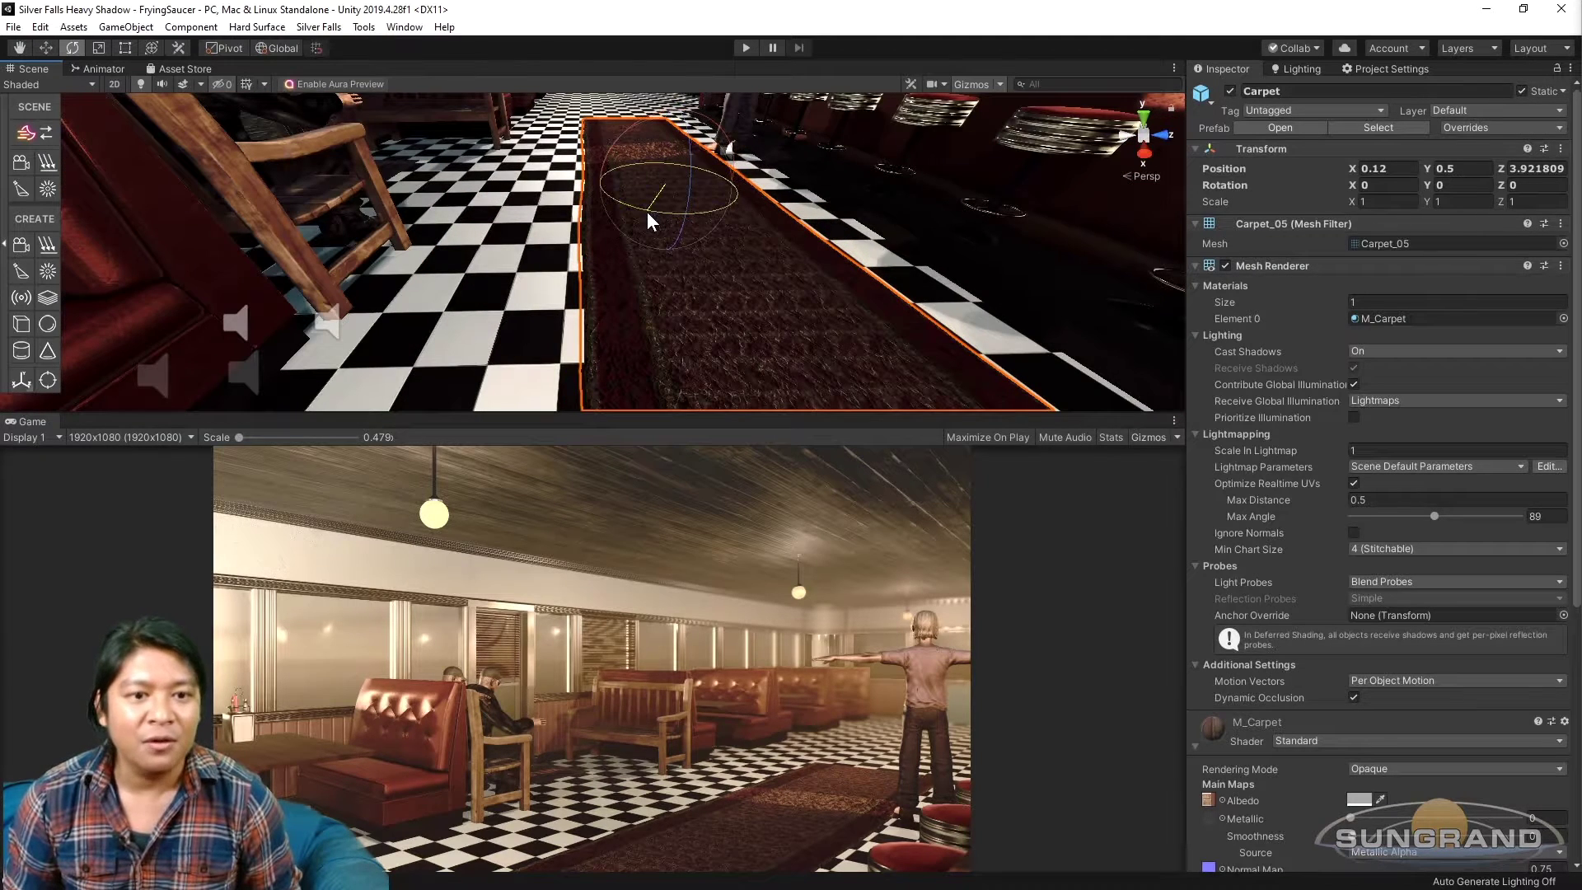
drag(646, 211, 650, 215)
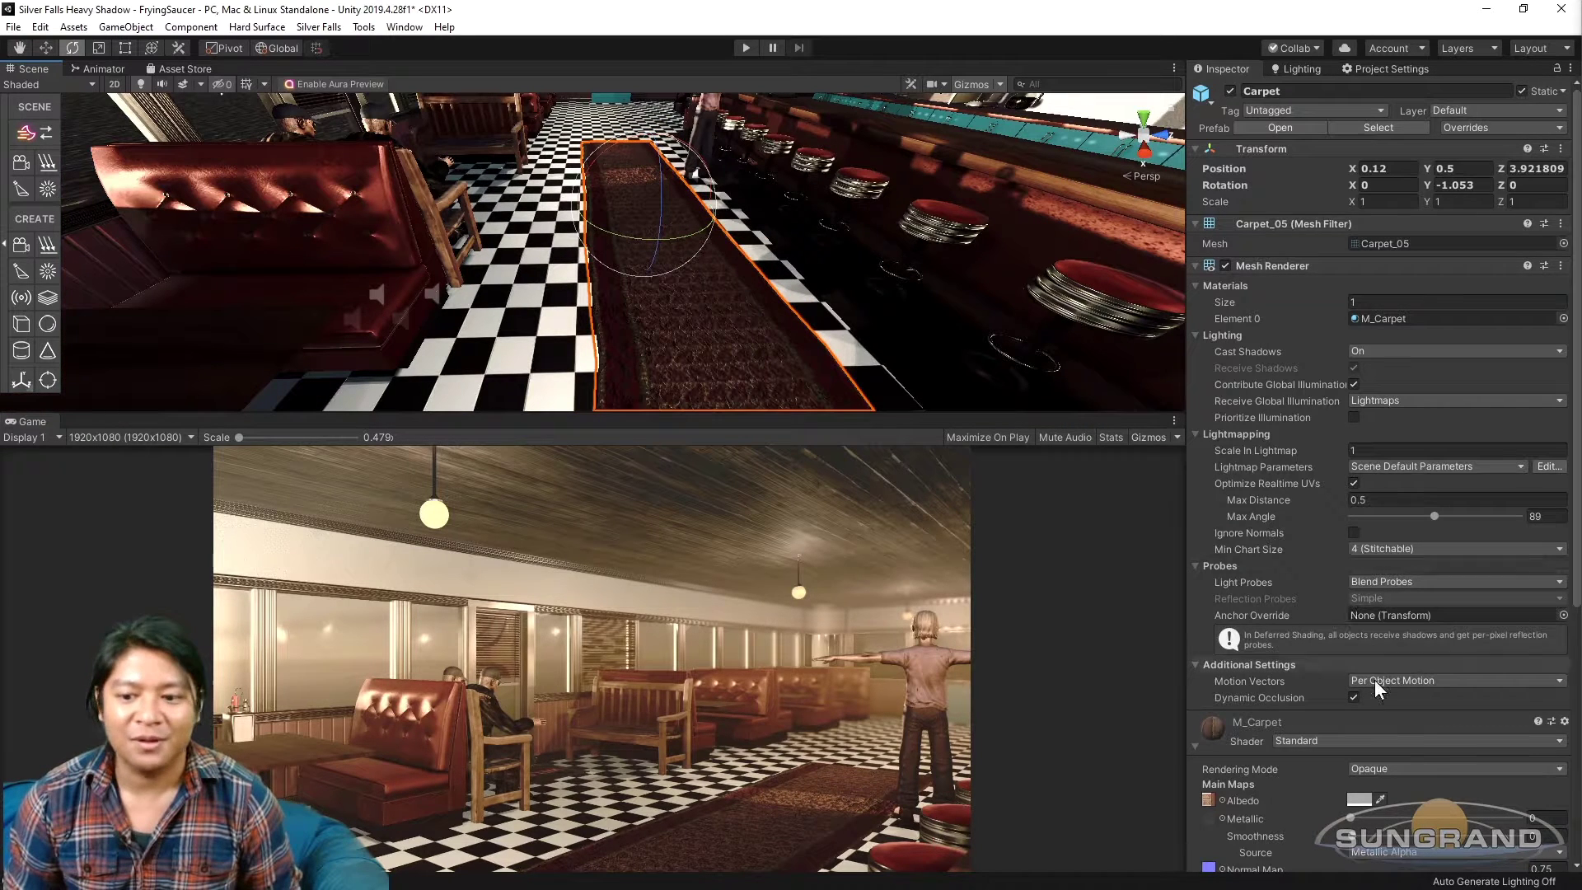
Brighten M_Carpet's albedo colour to the near-white F3F3F3.
click(1359, 798)
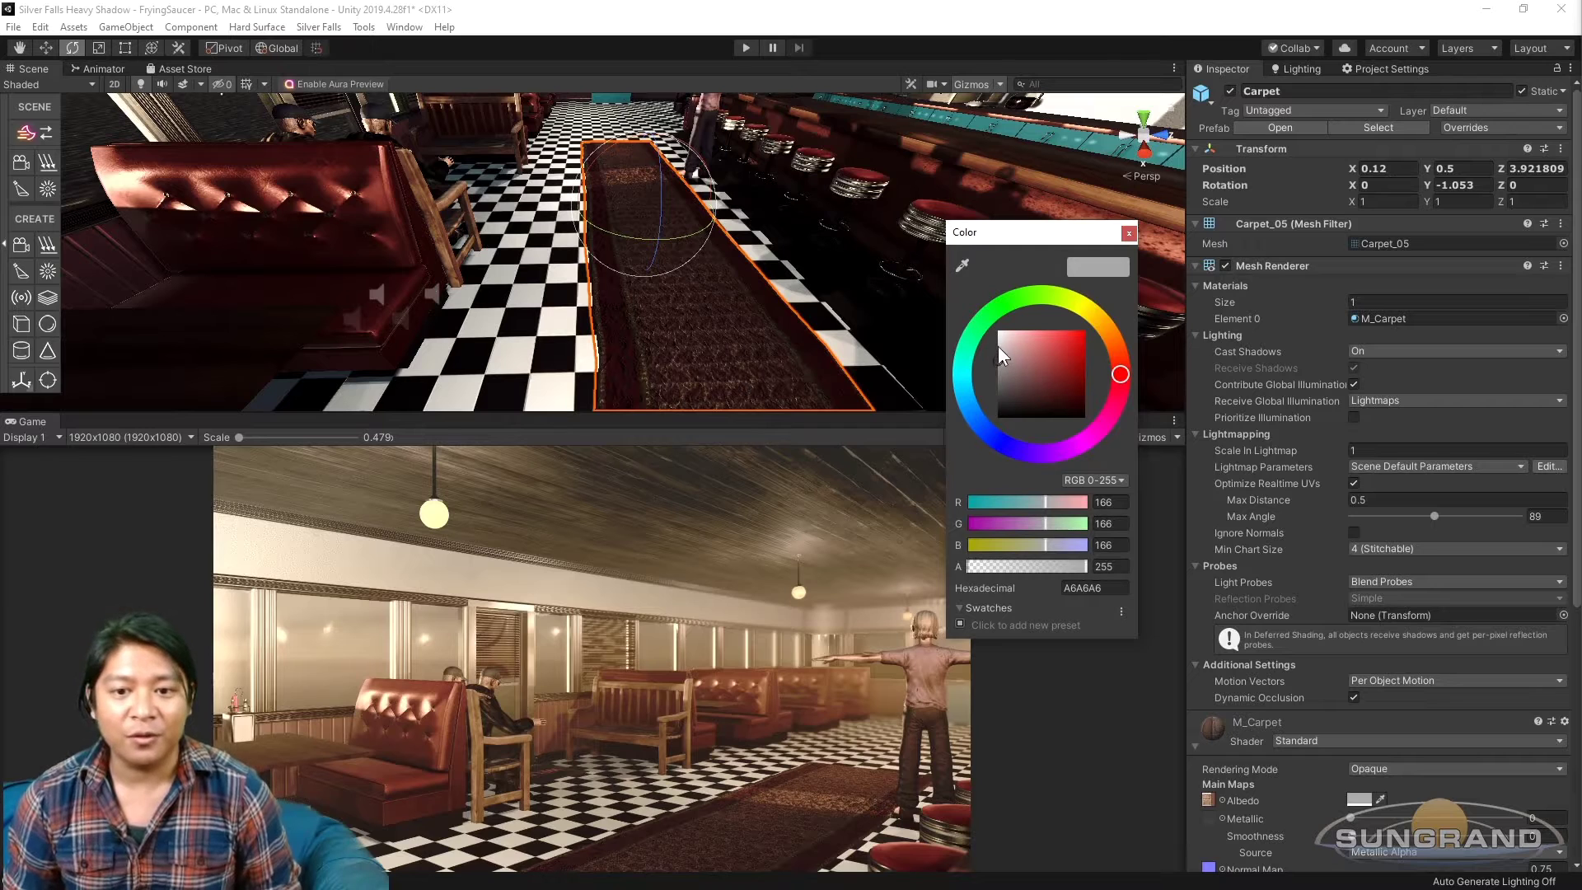
drag(999, 346, 966, 335)
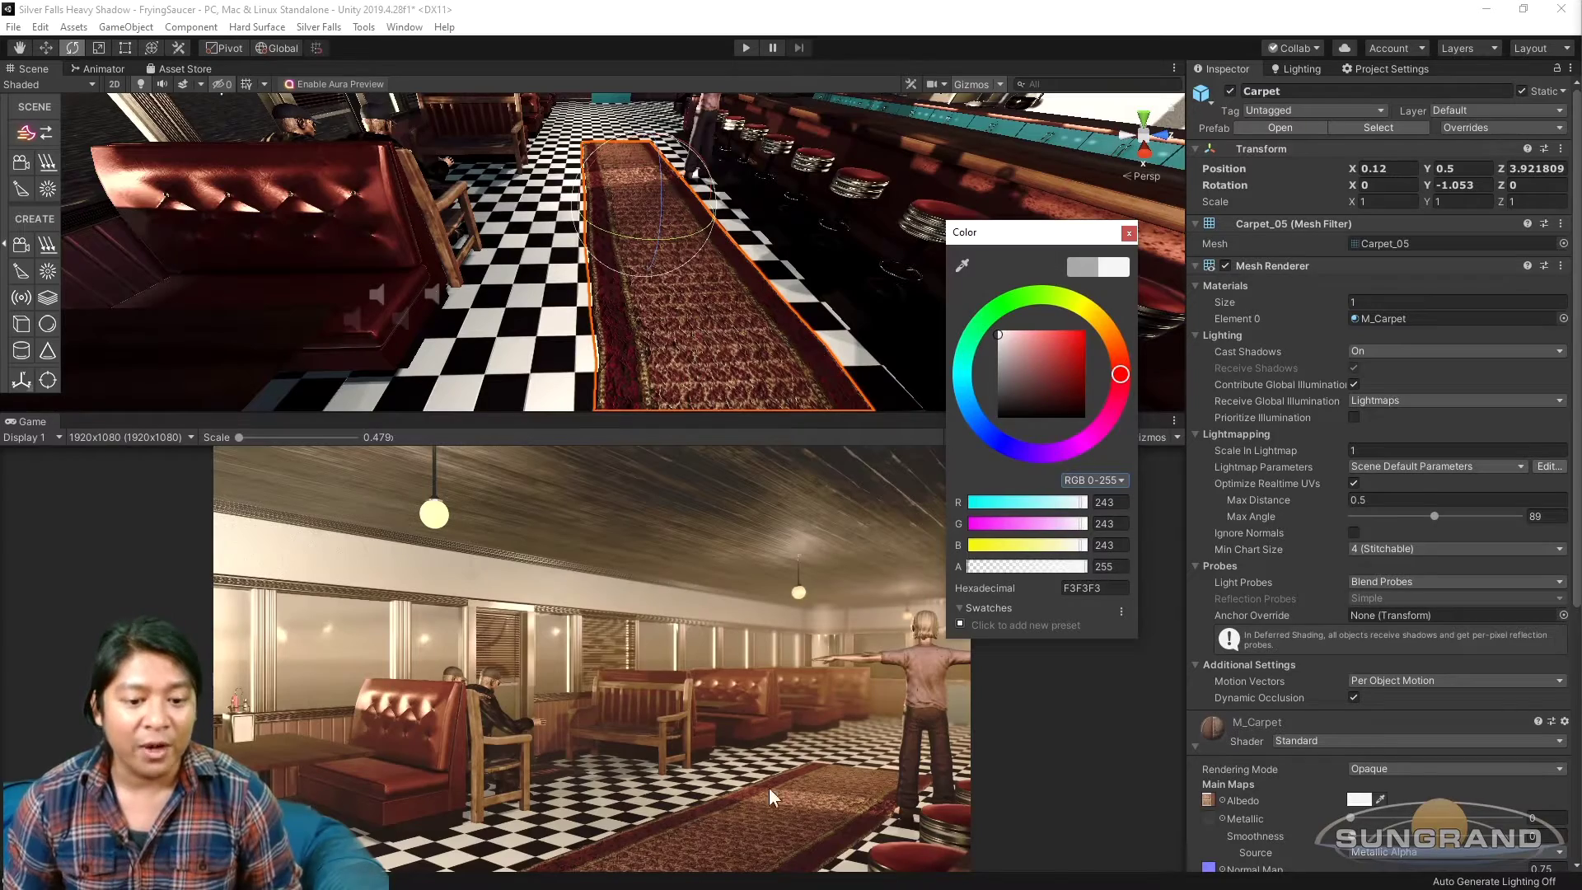
click(1128, 234)
scroll(719, 269, down, 4)
alt+drag(721, 267, 690, 309)
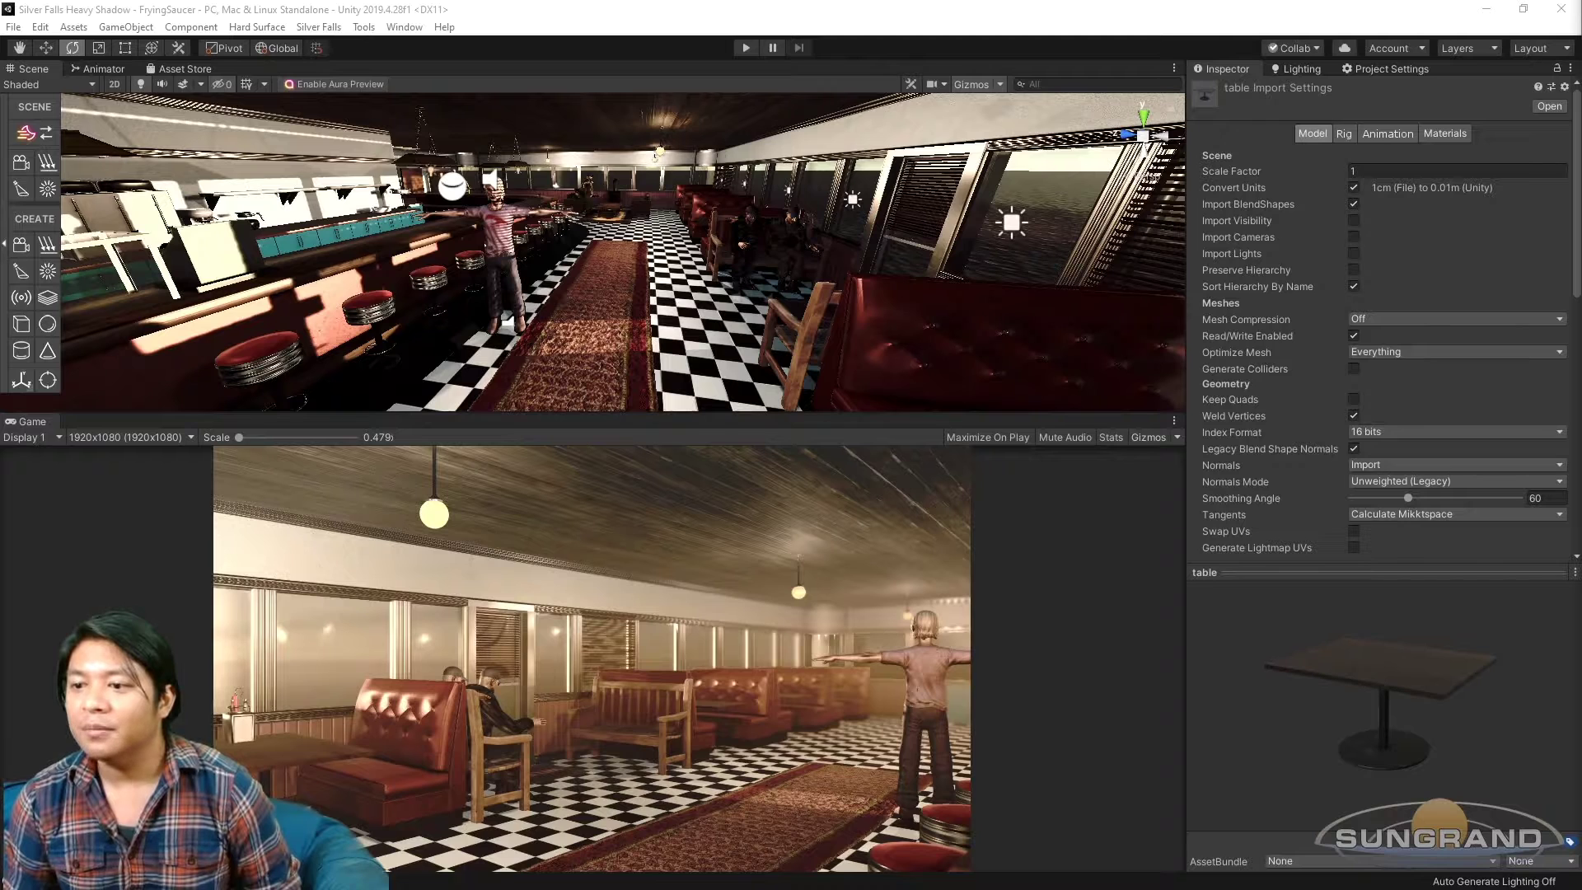
Place the Table prefab with its chairs on the open floor at the far end of the diner.
key(Down)
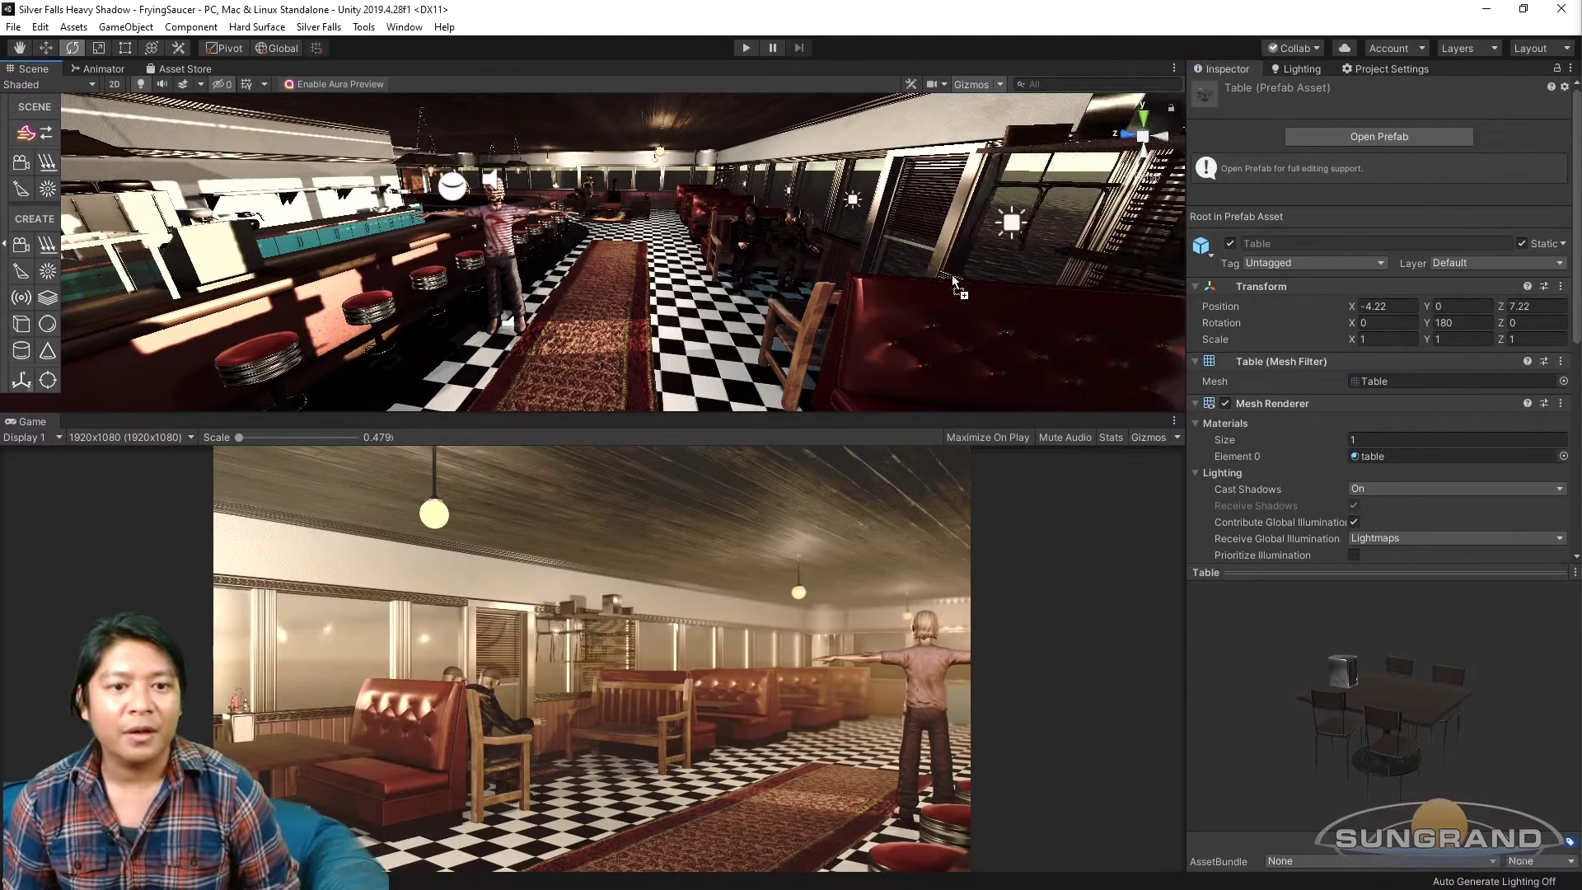
drag(756, 252, 1403, 265)
key(f)
alt+scroll(683, 269, down, 10)
alt+drag(663, 325, 362, 156)
scroll(605, 276, down, 4)
mouse_move(628, 295)
alt+mouse_down()
mouse_move(563, 237)
mouse_move(519, 157)
mouse_move(620, 271)
alt+mouse_up()
middle_drag(620, 272, 707, 336)
Position a second table set beside the first one at X -8.63, Z 3.79.
drag(714, 321, 300, 233)
key(f)
scroll(541, 266, down, 5)
alt+drag(542, 267, 438, 293)
scroll(681, 245, down, 3)
scroll(706, 288, up, 3)
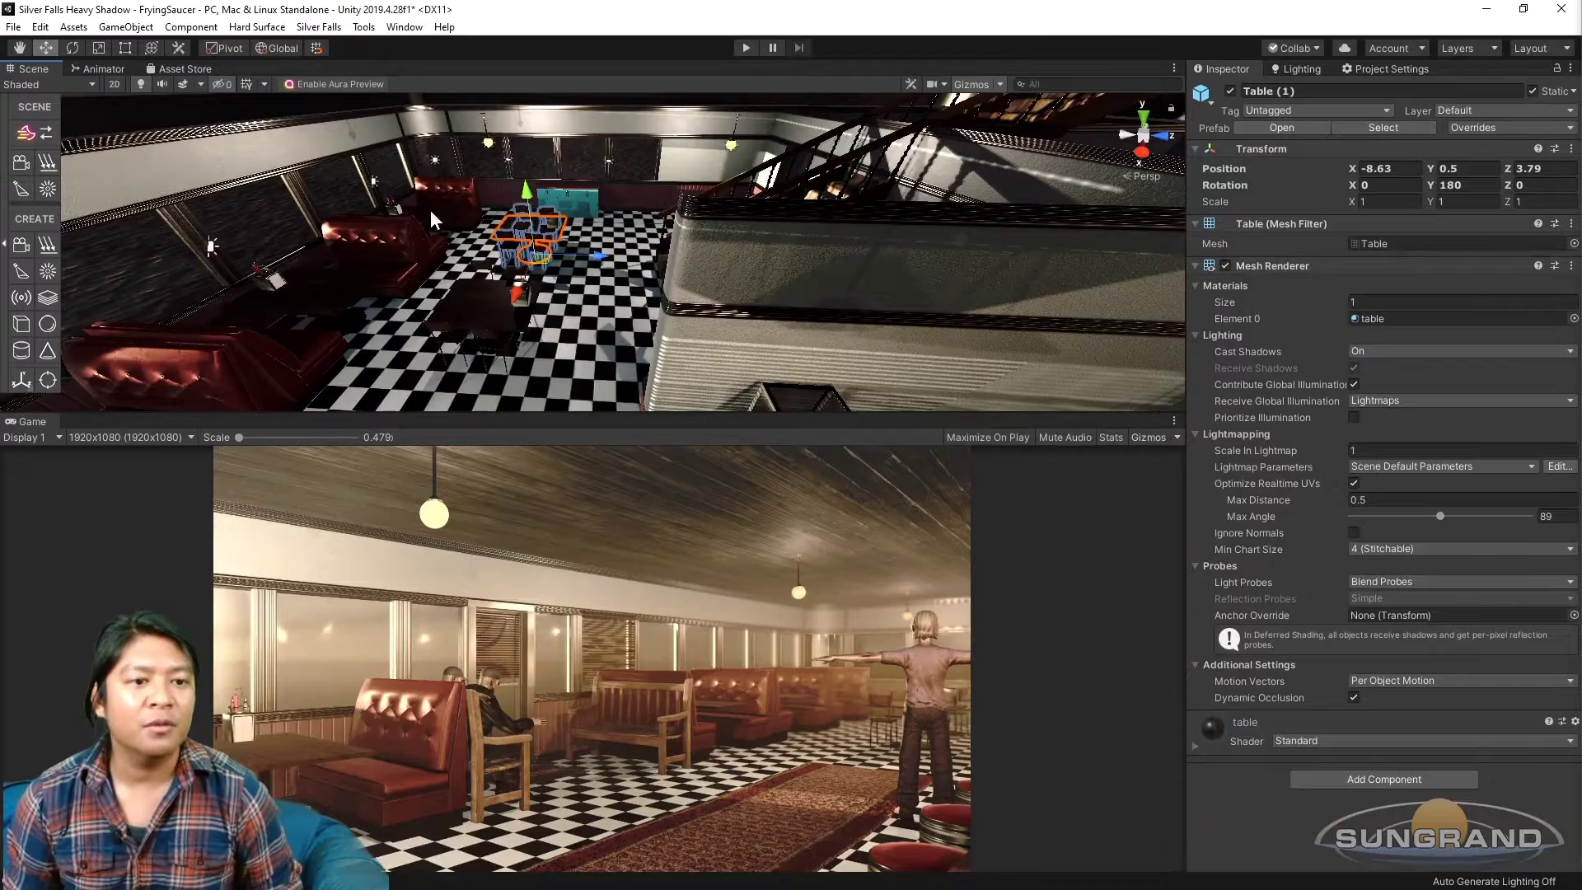
Examine the aisle, the booths and the bar's corner for spots that need more furniture.
alt+drag(430, 211, 341, 290)
scroll(327, 364, down, 3)
middle_drag(328, 364, 392, 249)
scroll(349, 289, down, 3)
scroll(392, 246, down, 6)
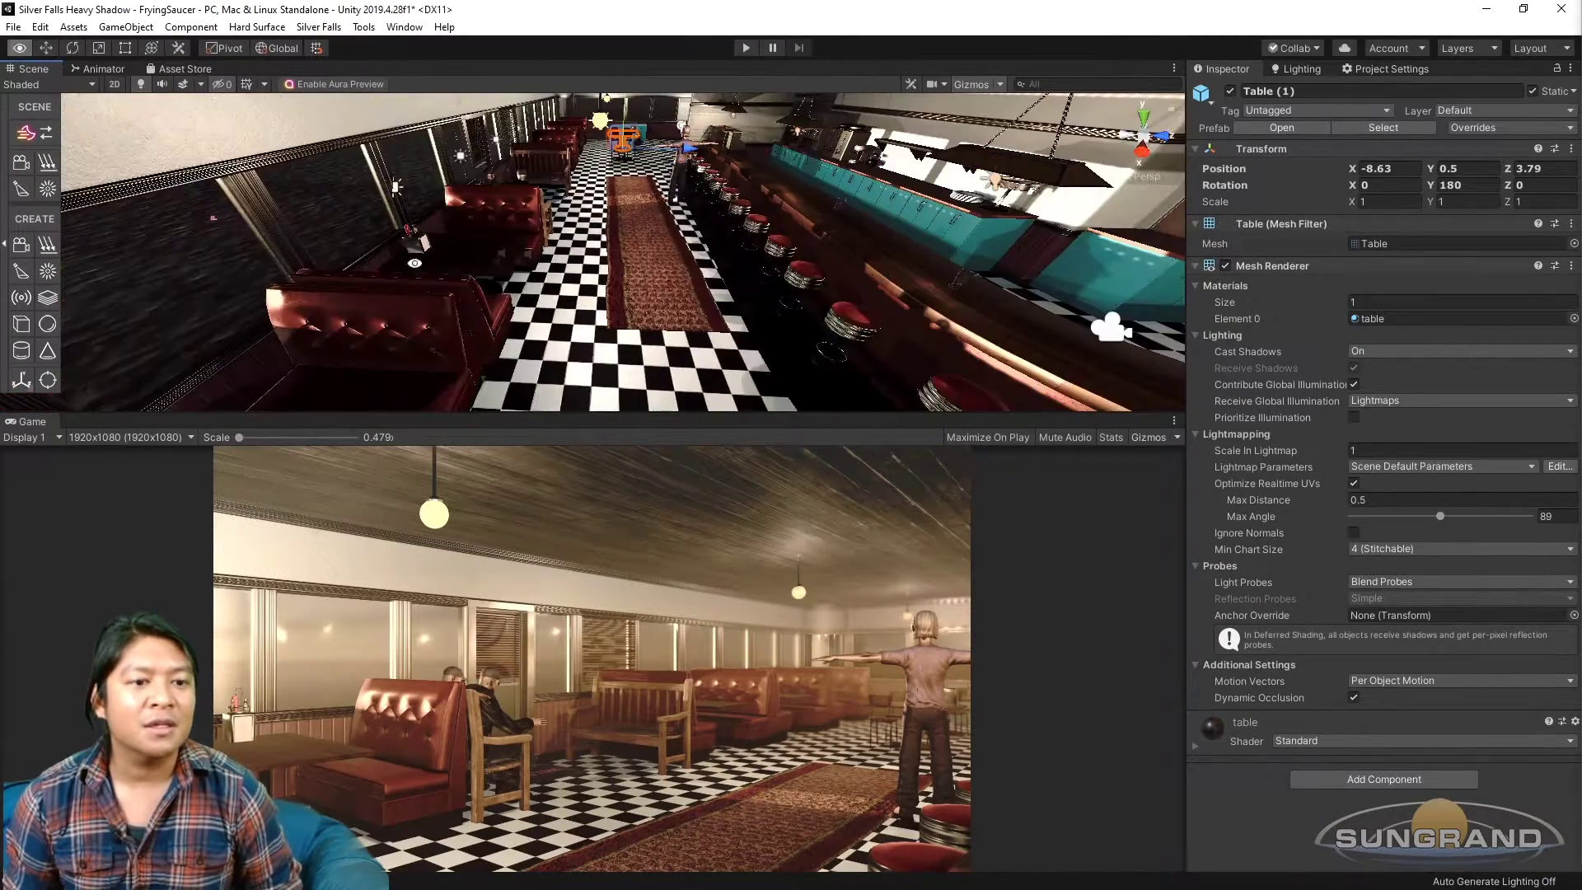
middle_drag(425, 310, 431, 275)
scroll(408, 262, down, 10)
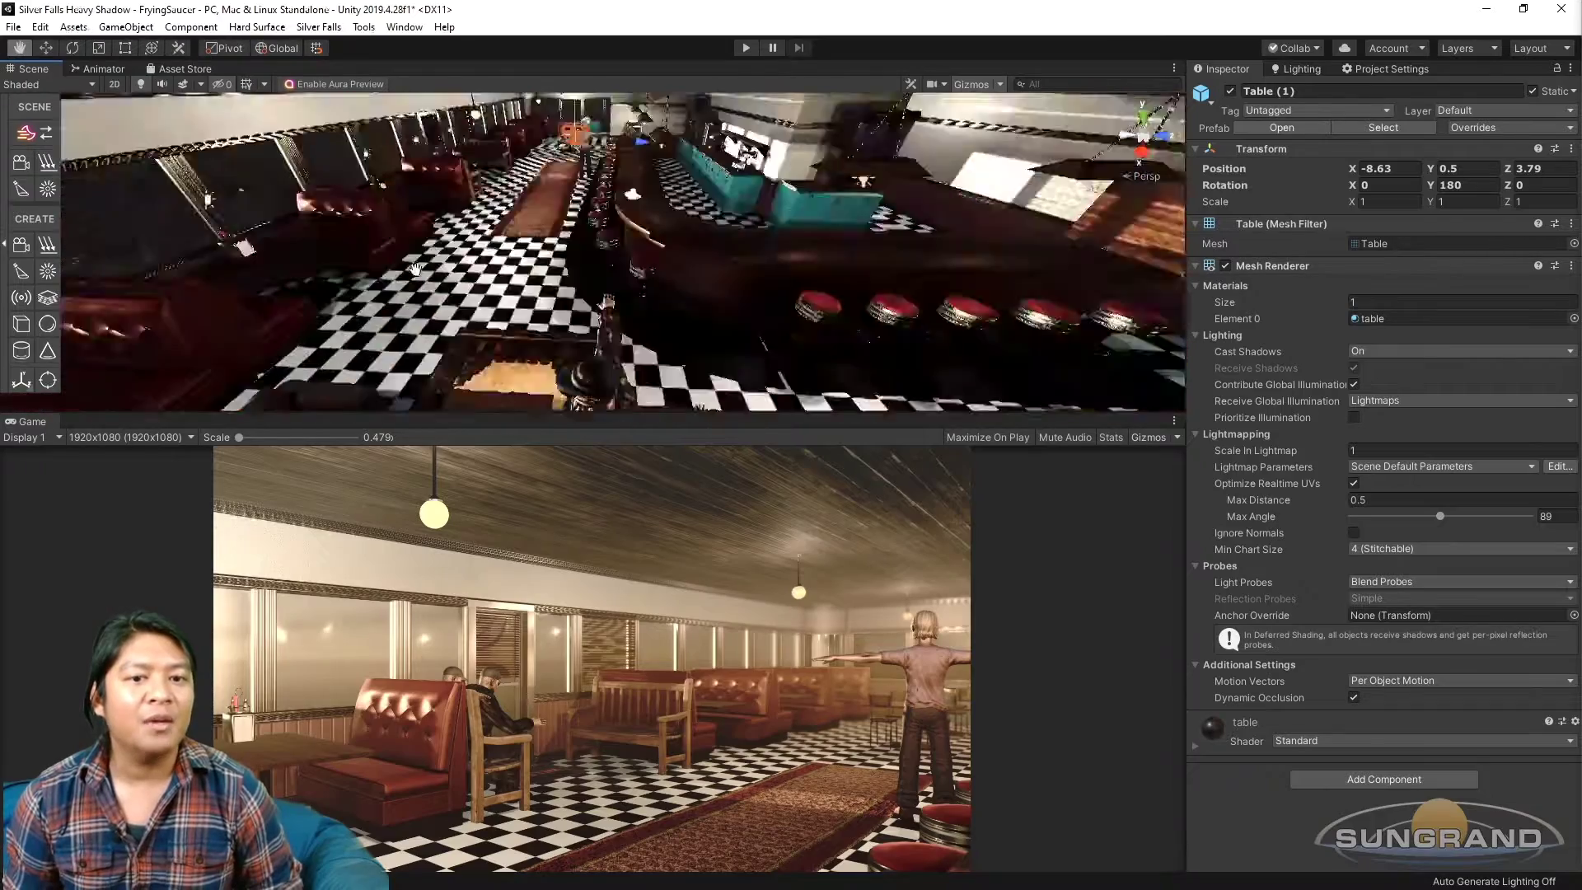
alt+drag(412, 254, 633, 246)
middle_drag(633, 245, 734, 240)
alt+drag(734, 241, 1063, 267)
Select the round table near the end of the aisle and move it to X 6.04, Z 3.69.
click(853, 247)
key(f)
scroll(989, 285, down, 6)
drag(528, 270, 1467, 194)
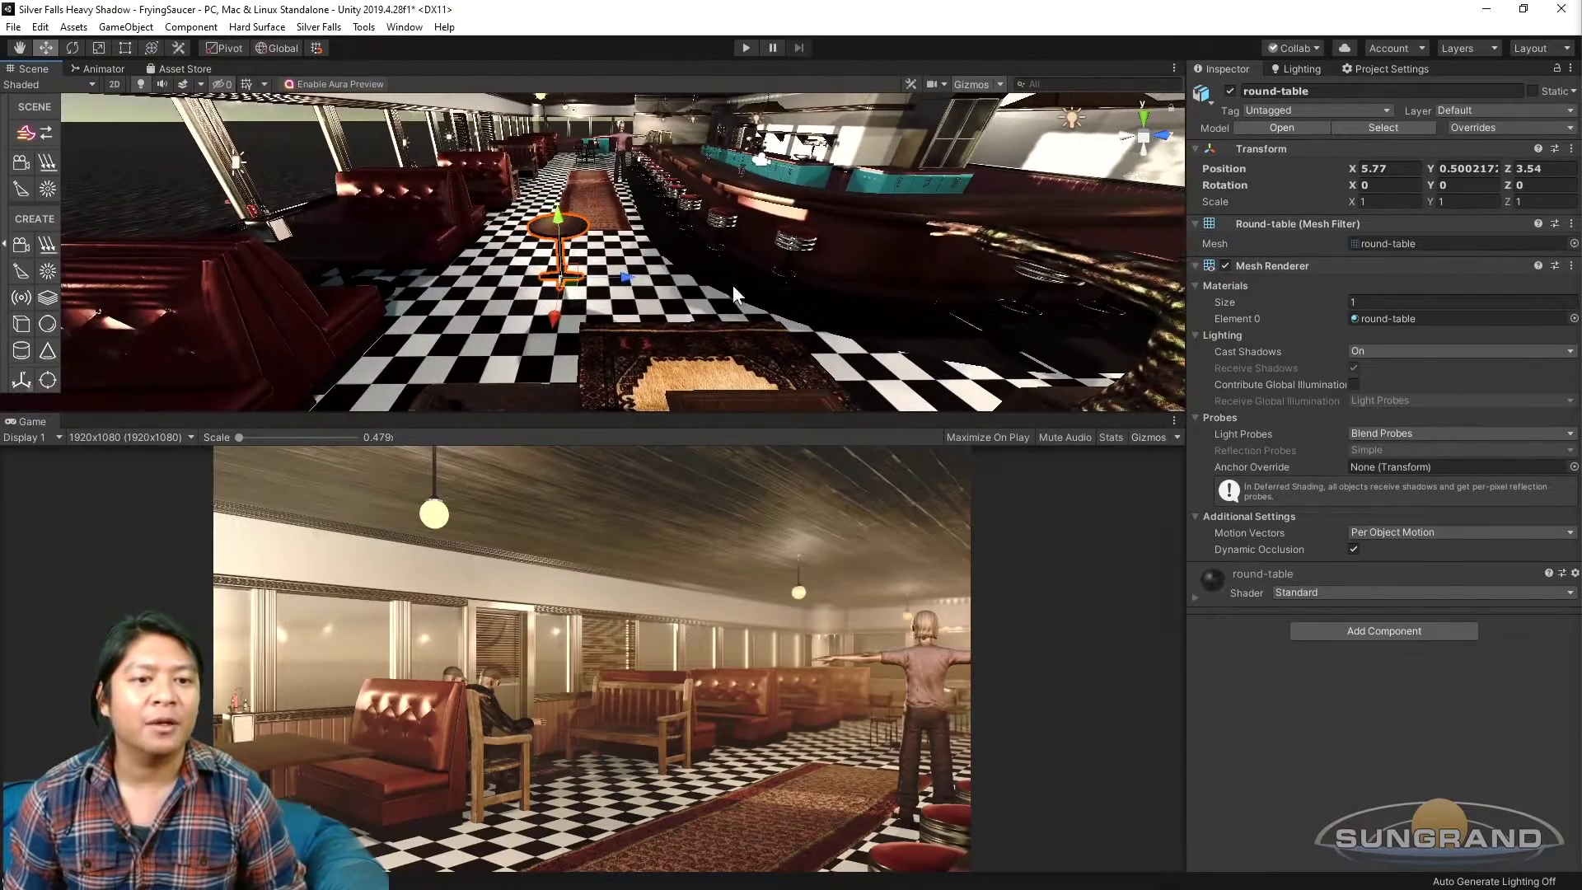
drag(618, 274, 571, 324)
alt+drag(552, 308, 1356, 224)
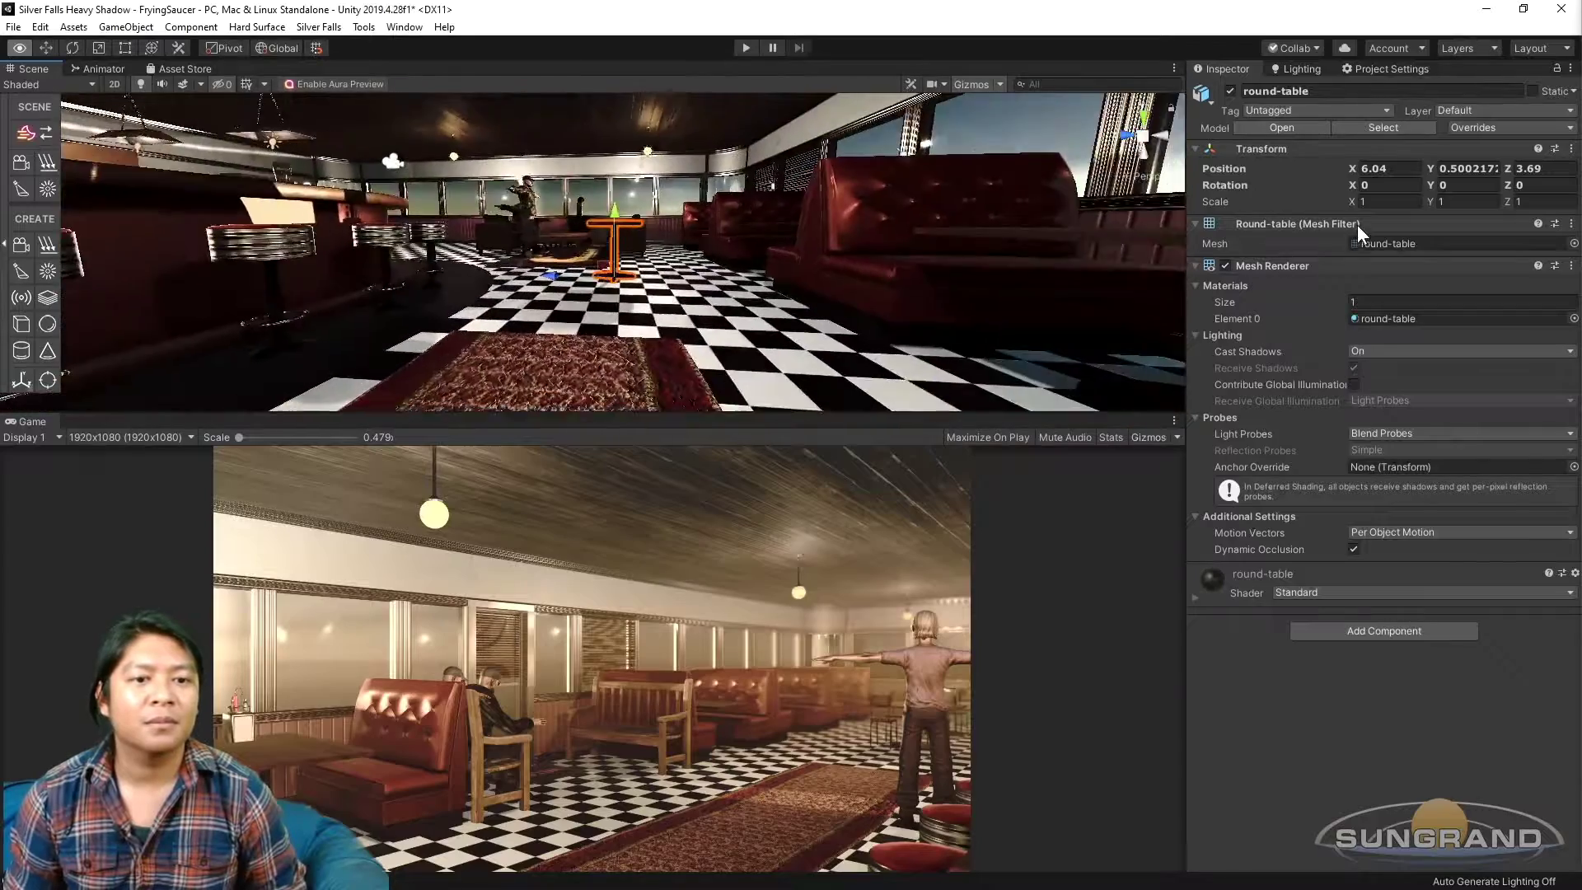
alt+drag(1323, 342, 644, 266)
Duplicate the Table set standing at X -6.09 at the far end of the diner.
click(625, 264)
click(585, 247)
middle_drag(442, 154, 460, 210)
alt+drag(460, 210, 435, 194)
click(434, 191)
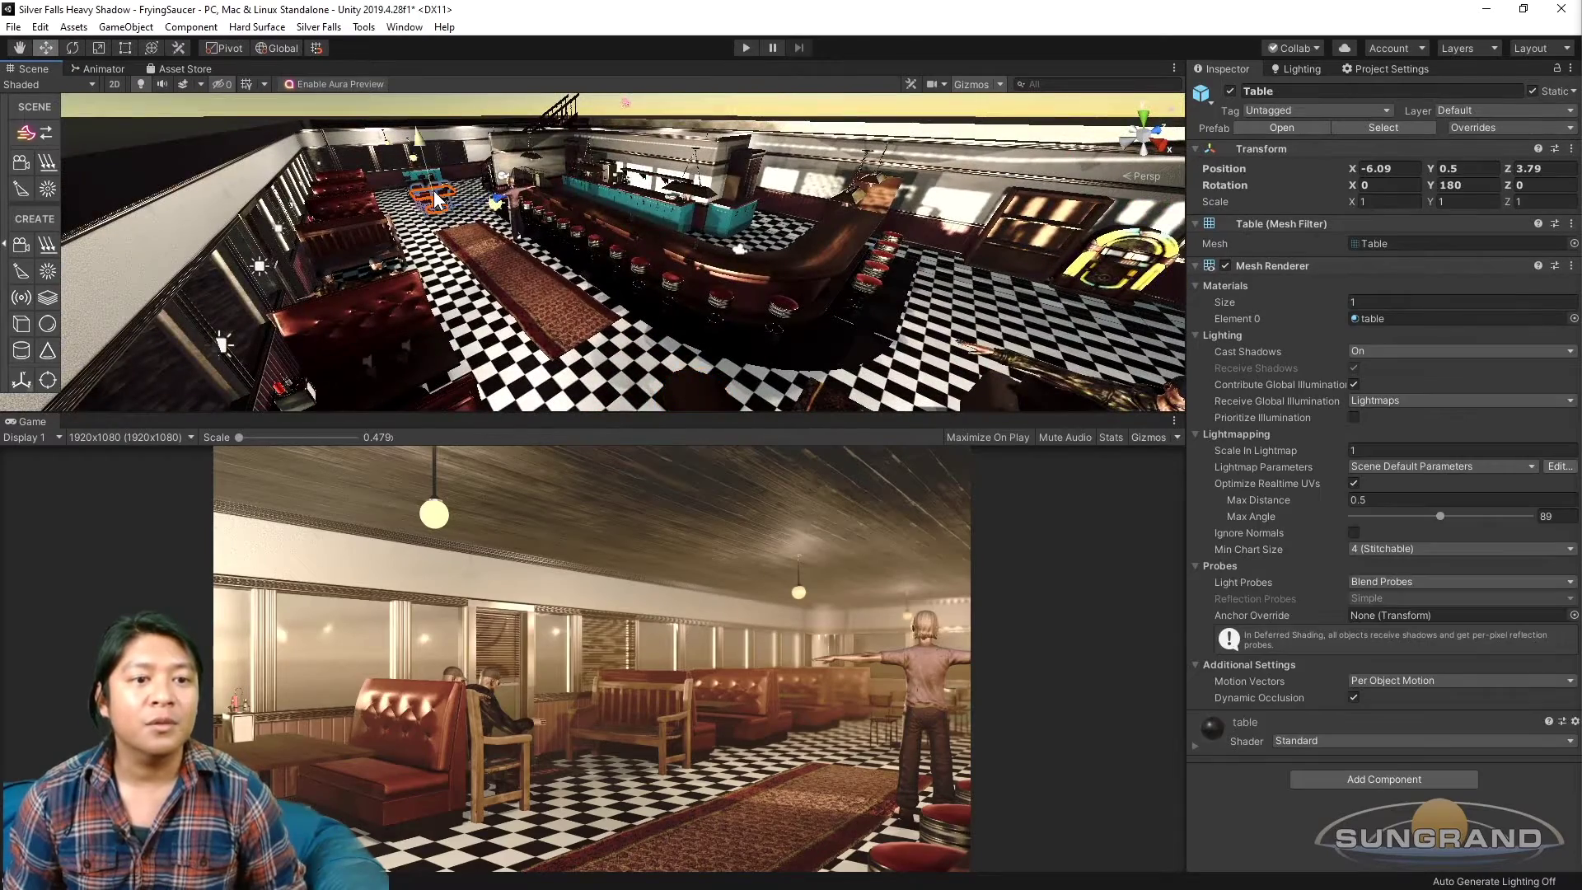
key(ctrl+d)
key(f)
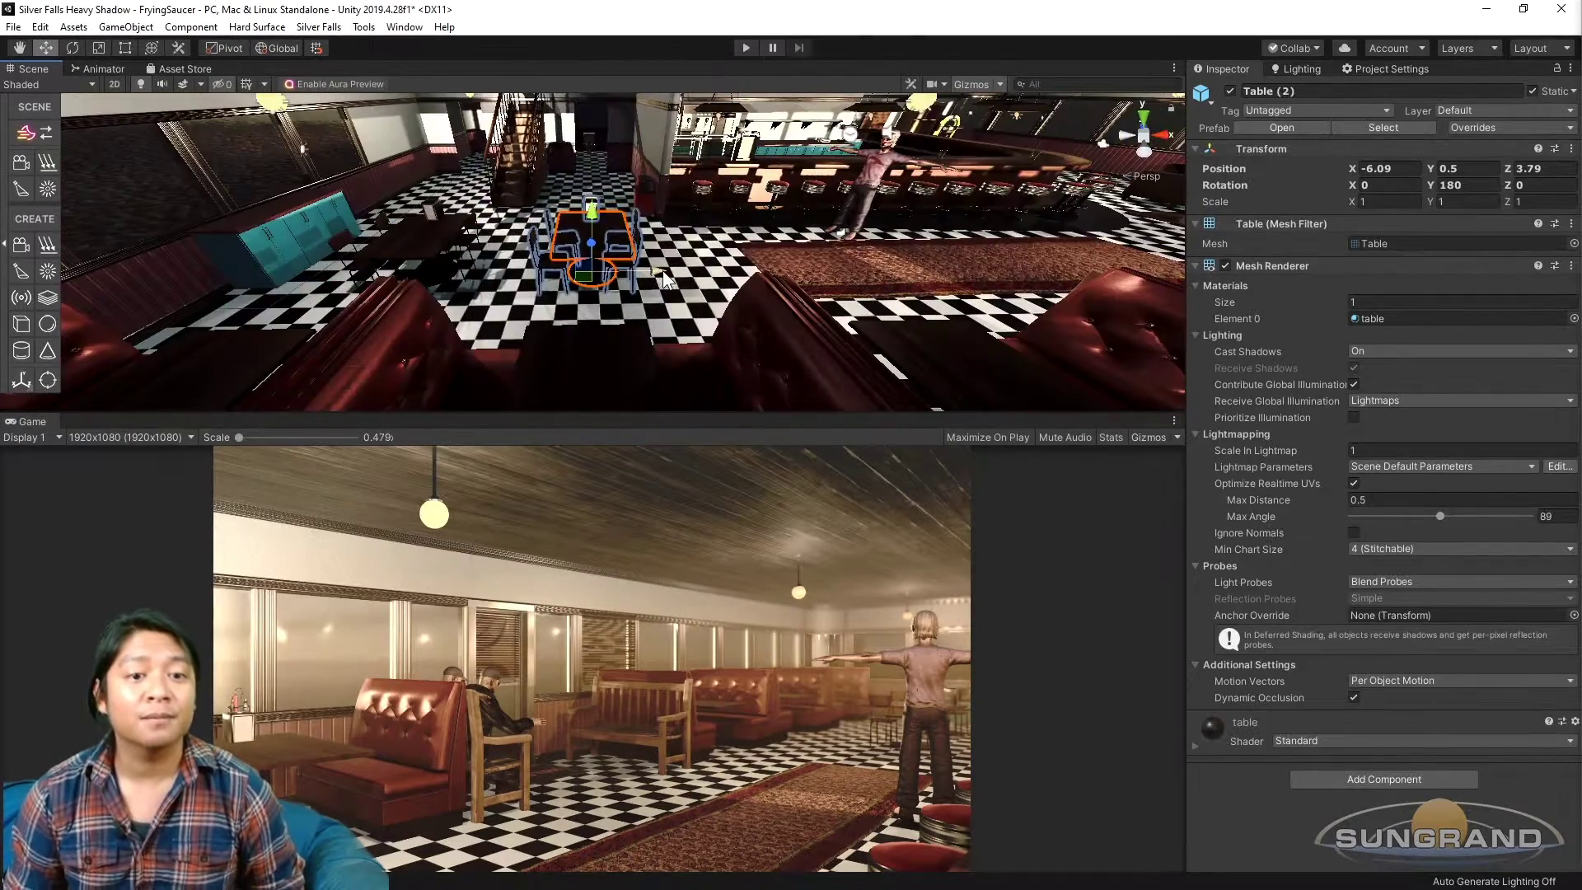
Move the duplicated table set to the open floor near the jukebox at X 9.48, Z 10.66.
drag(776, 273, 52, 144)
key(f)
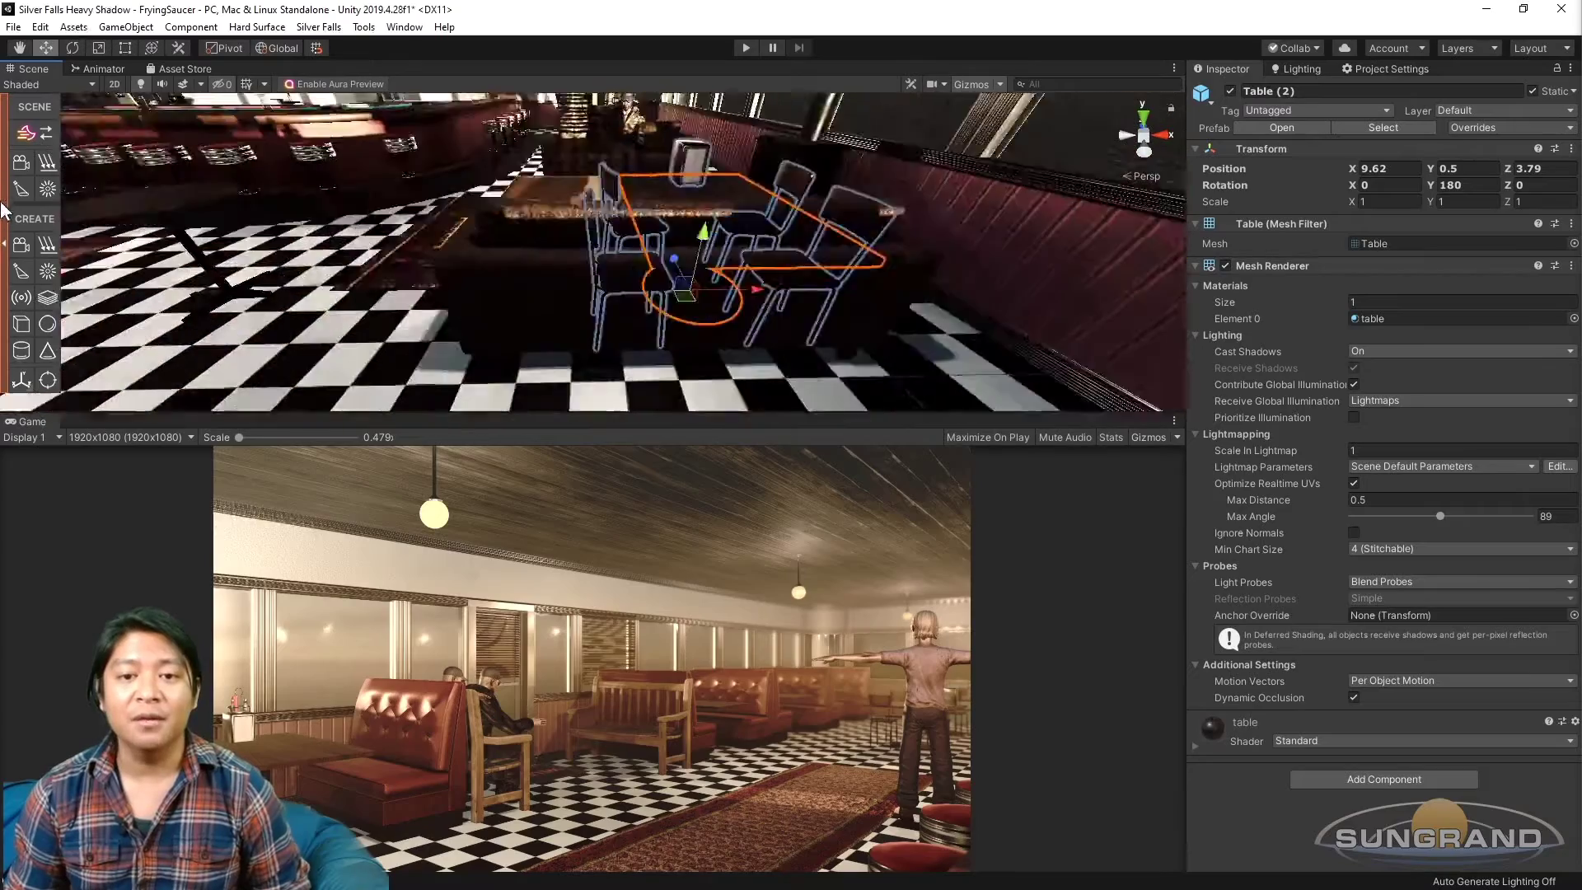
scroll(461, 222, down, 8)
alt+drag(461, 215, 665, 254)
key(f)
alt+drag(664, 254, 1021, 234)
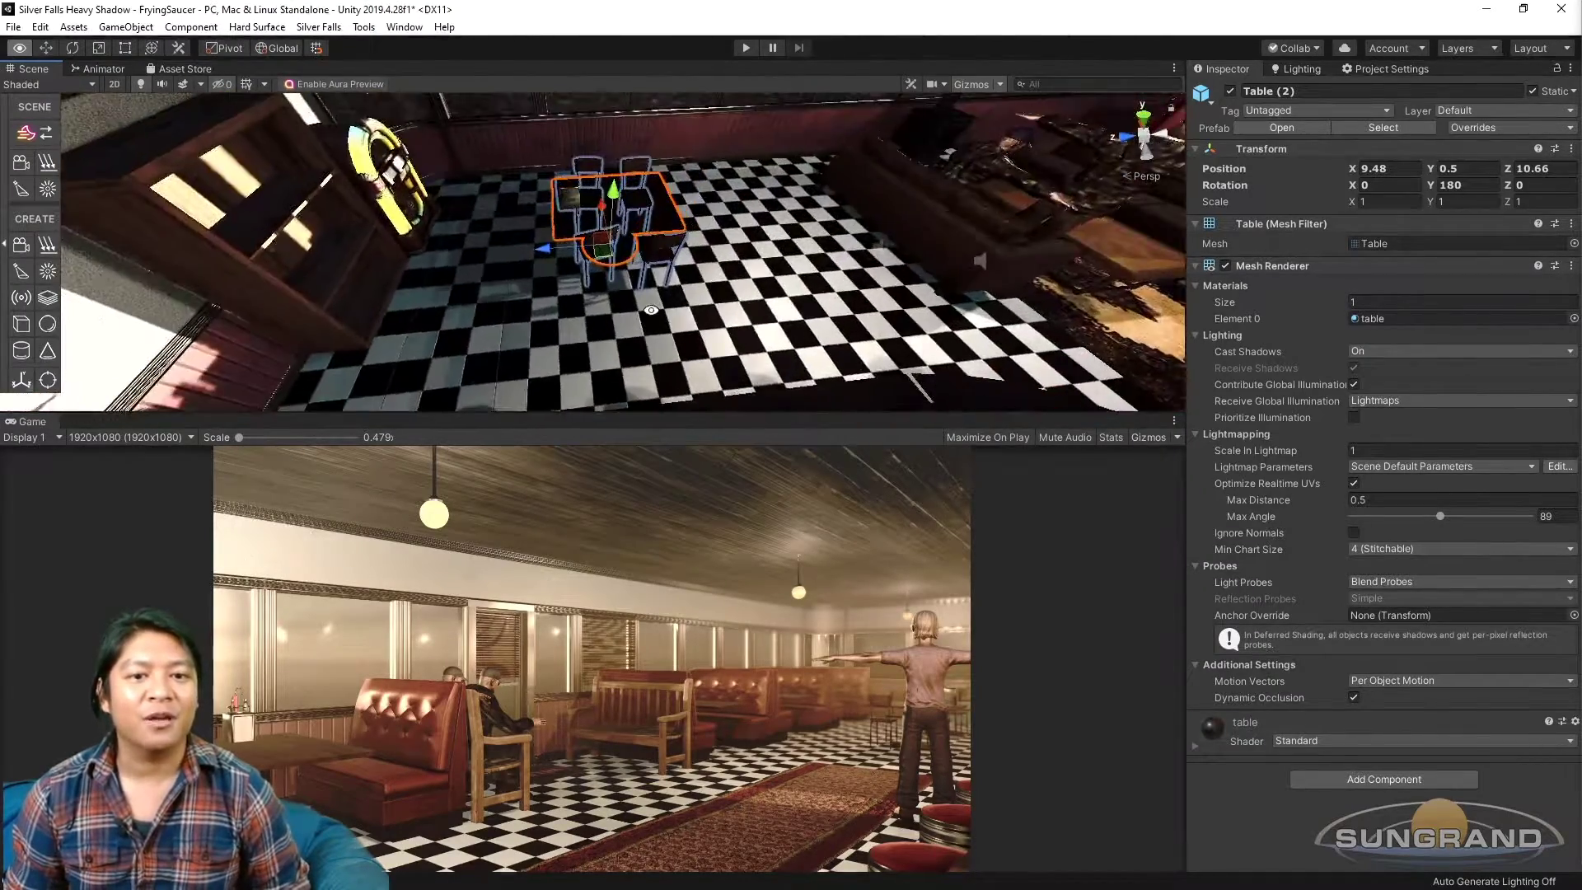
alt+drag(387, 194, 536, 280)
Duplicate the table set near the jukebox so that another one furnishes that corner.
key(ctrl+d)
key(f)
alt+drag(685, 292, 756, 237)
click(756, 238)
scroll(588, 241, down, 4)
alt+drag(588, 241, 747, 283)
scroll(593, 268, down, 3)
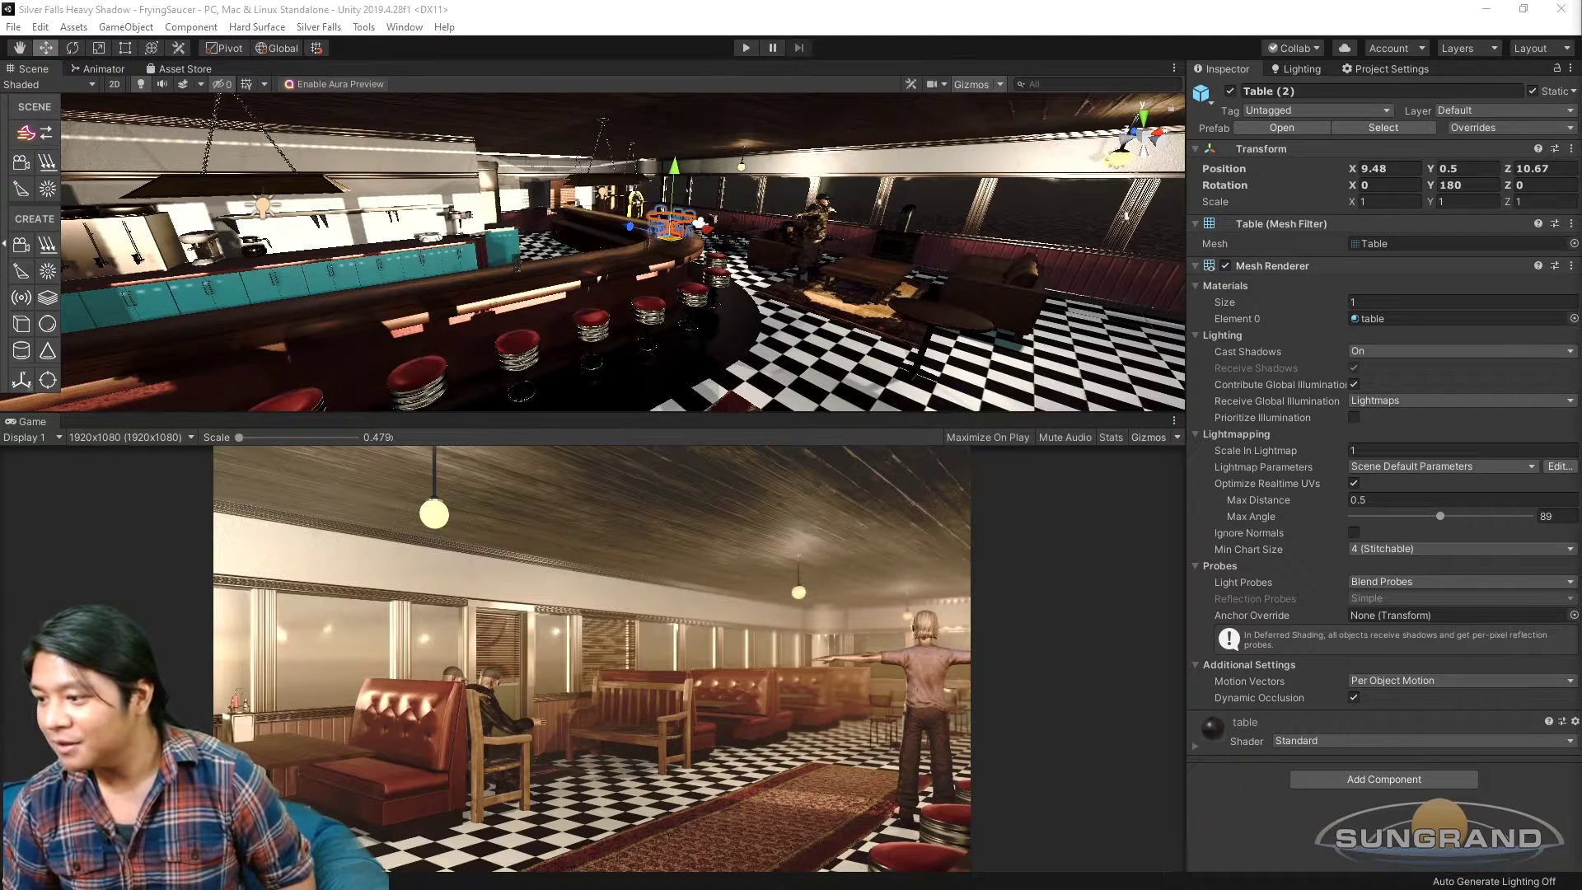
Turn Main Camera to 43.781 on Y and move it to X 2.886, Z 3.203, facing the bar and the jukebox corner.
alt+drag(729, 280, 1169, 211)
key(e)
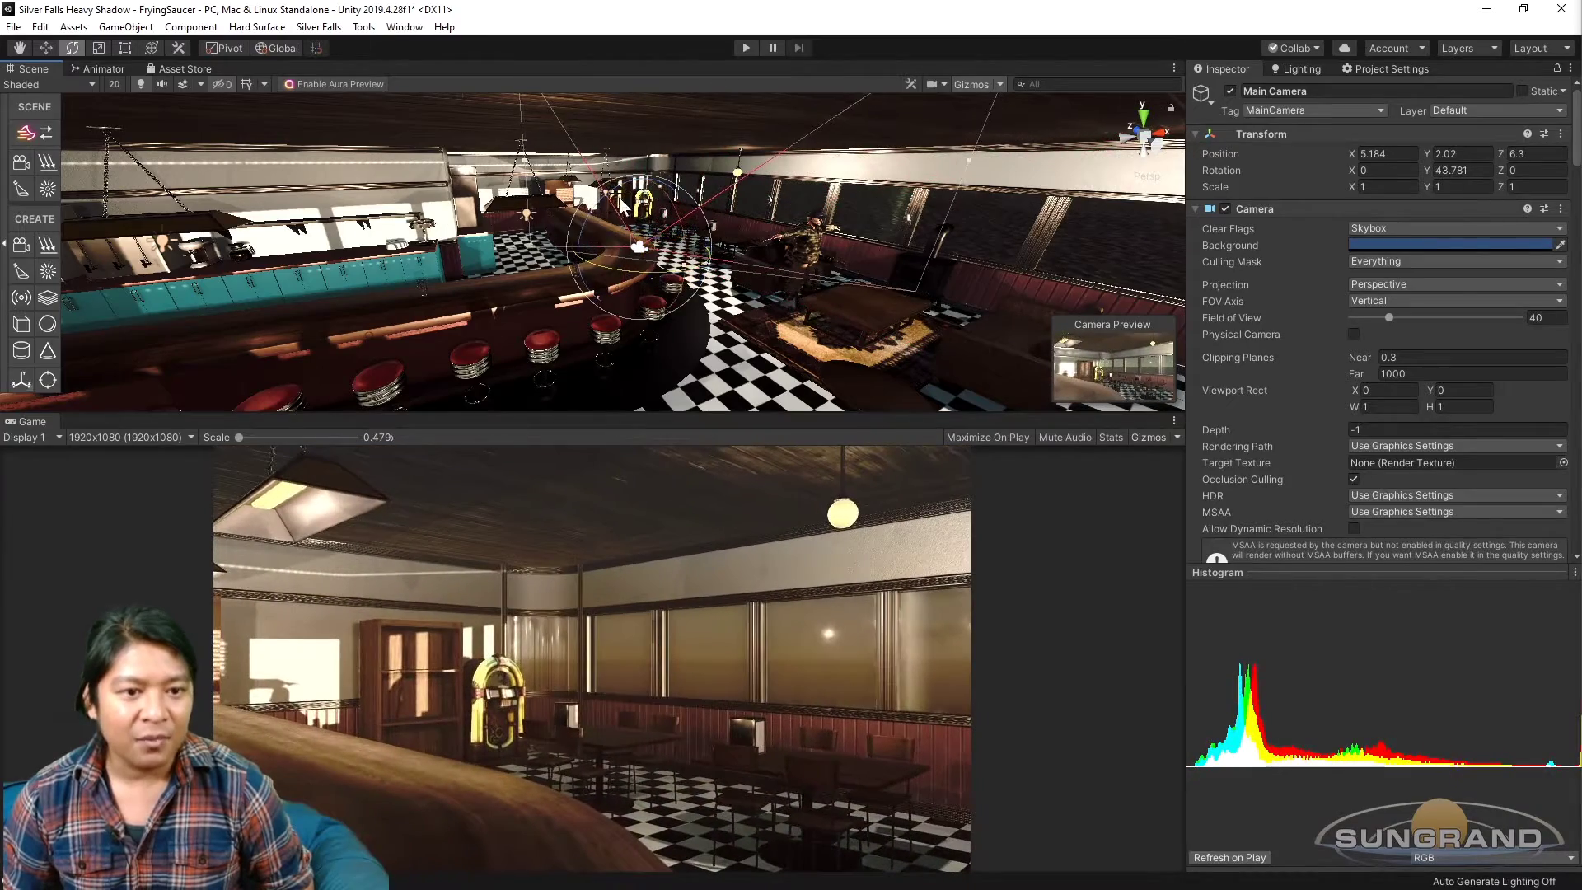
key(w)
scroll(617, 205, down, 3)
drag(596, 234, 766, 307)
scroll(666, 367, down, 3)
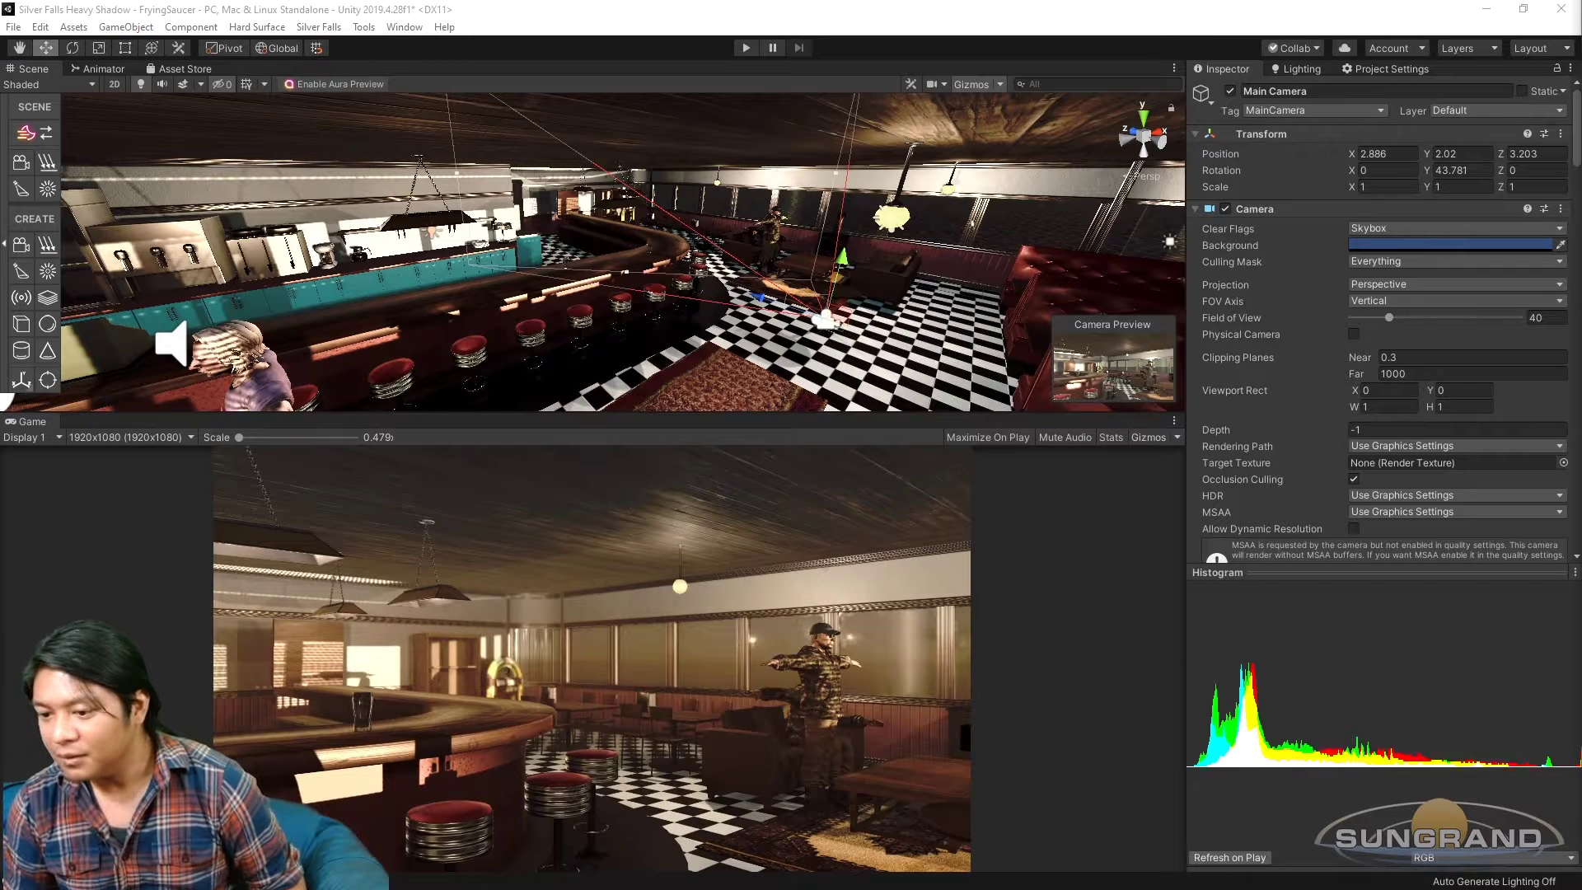
Switch the Aura Box Volume's Aura Volume component off and on again to compare the shot with and without fog.
scroll(680, 230, down, 10)
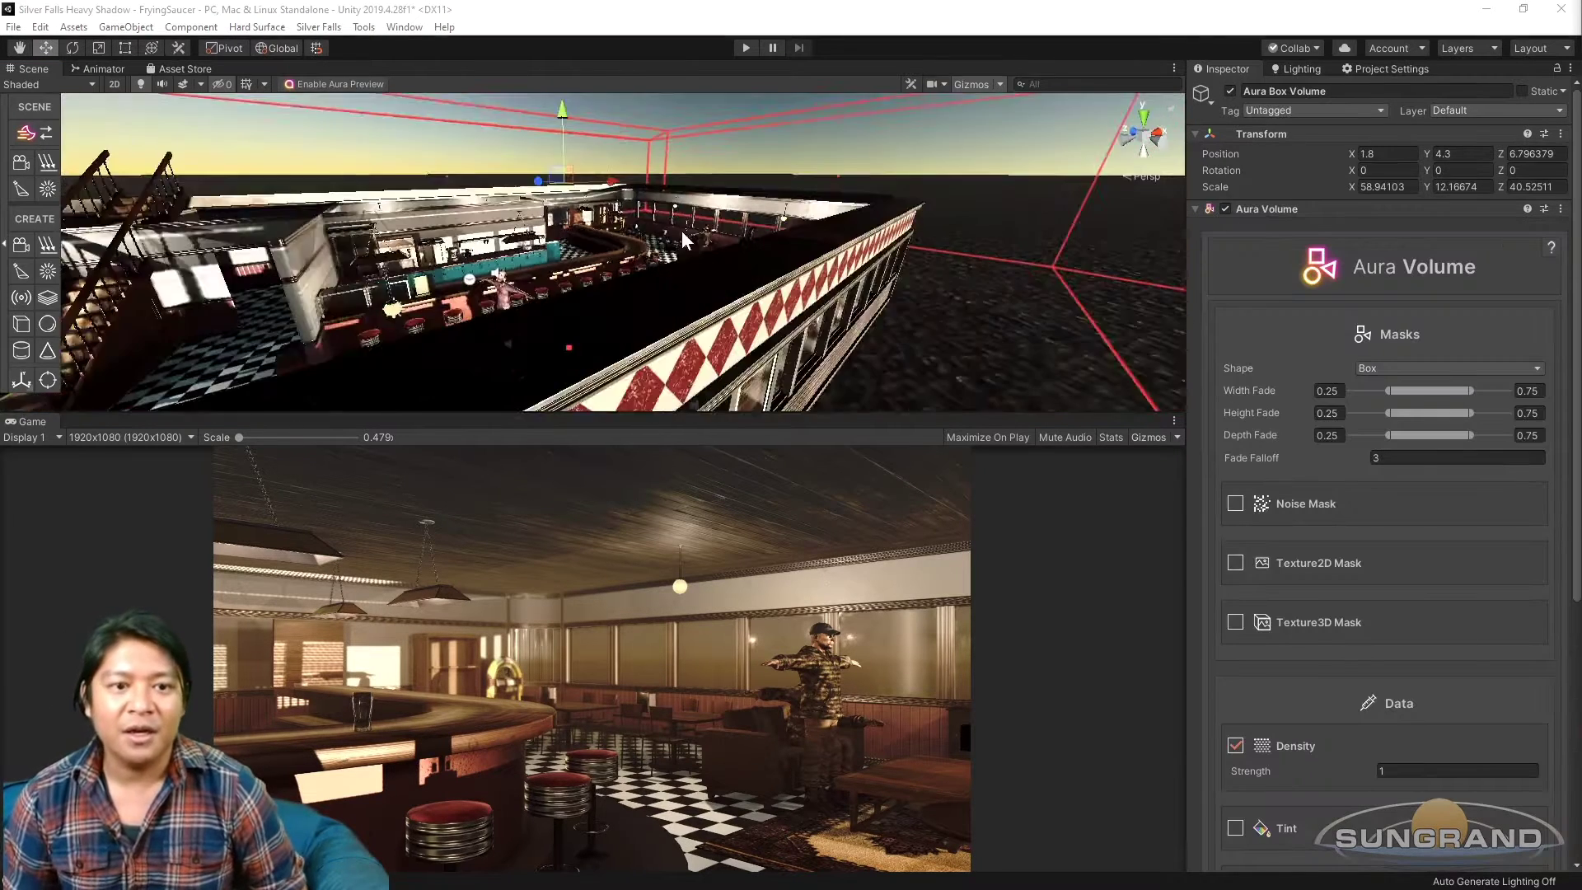
alt+drag(681, 230, 626, 290)
scroll(495, 235, up, 10)
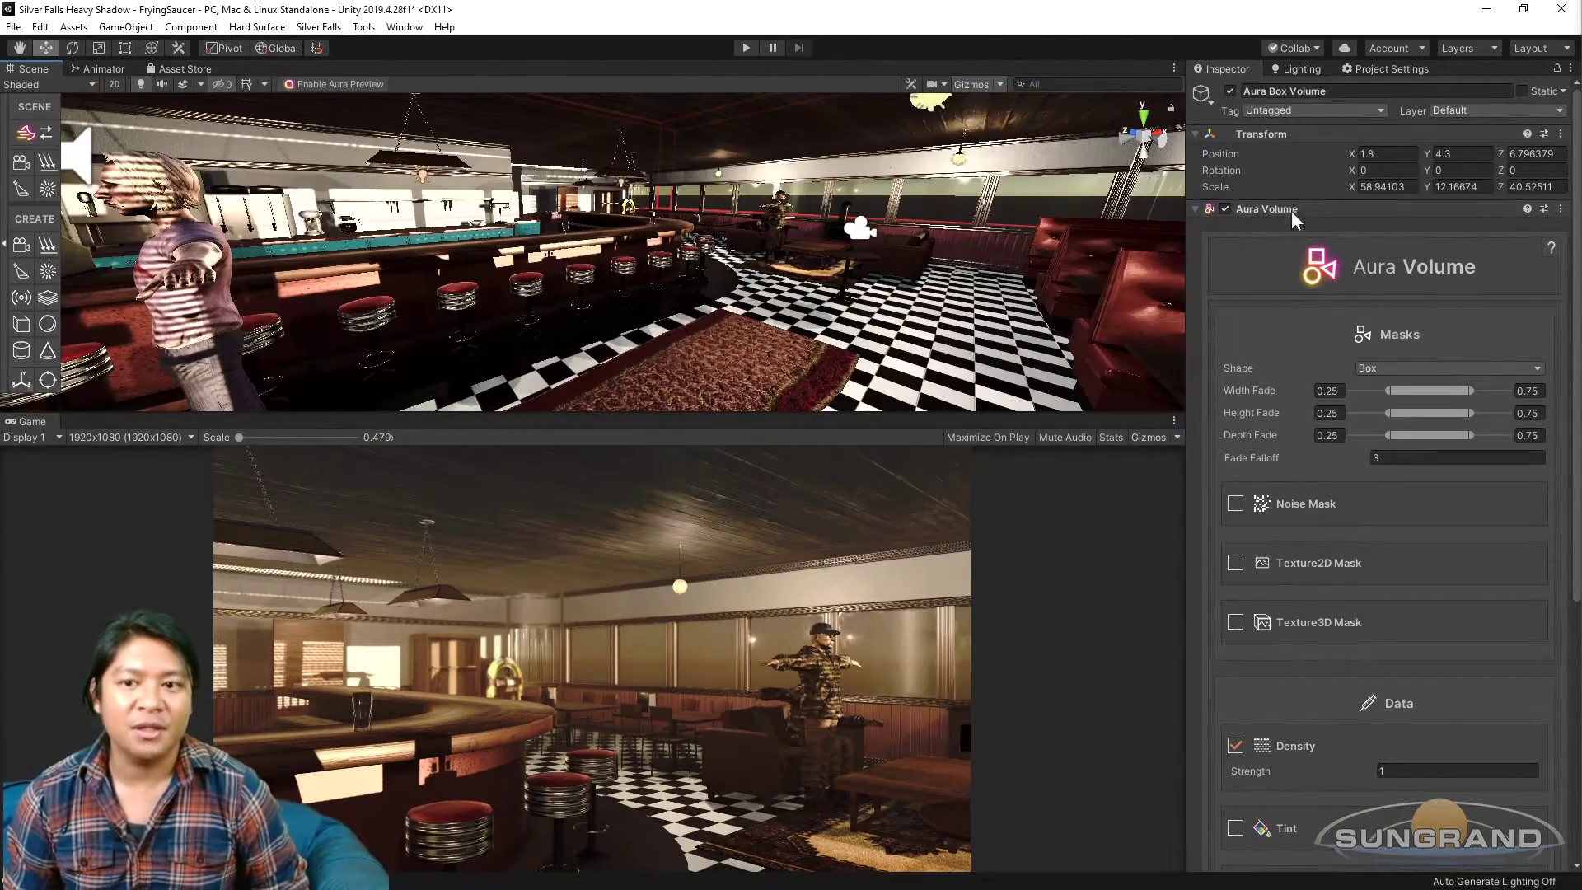
click(1225, 209)
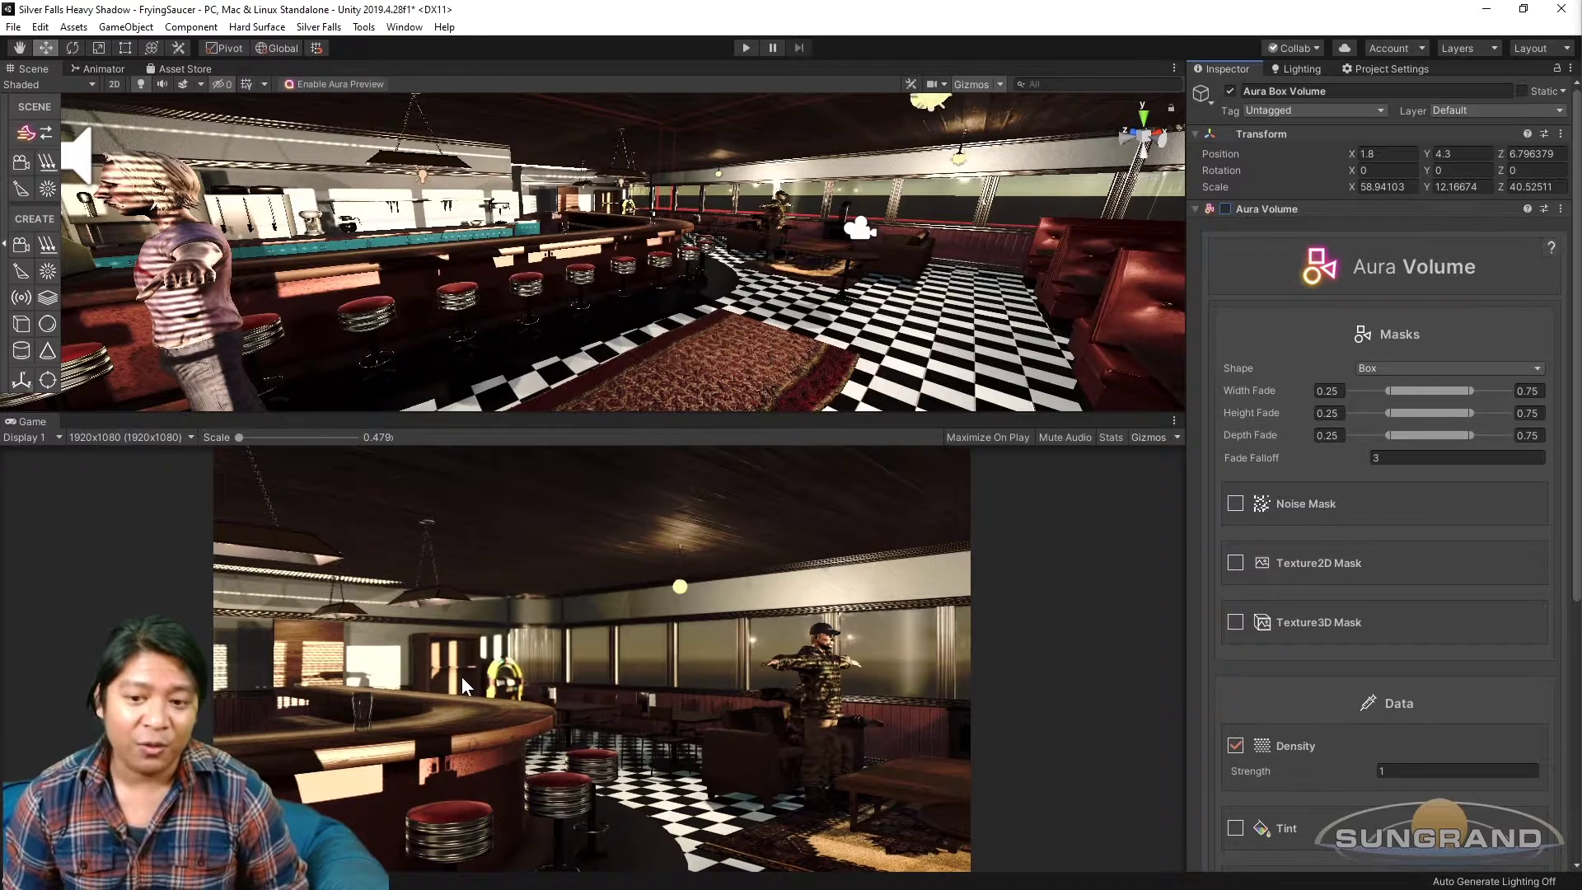
click(1225, 208)
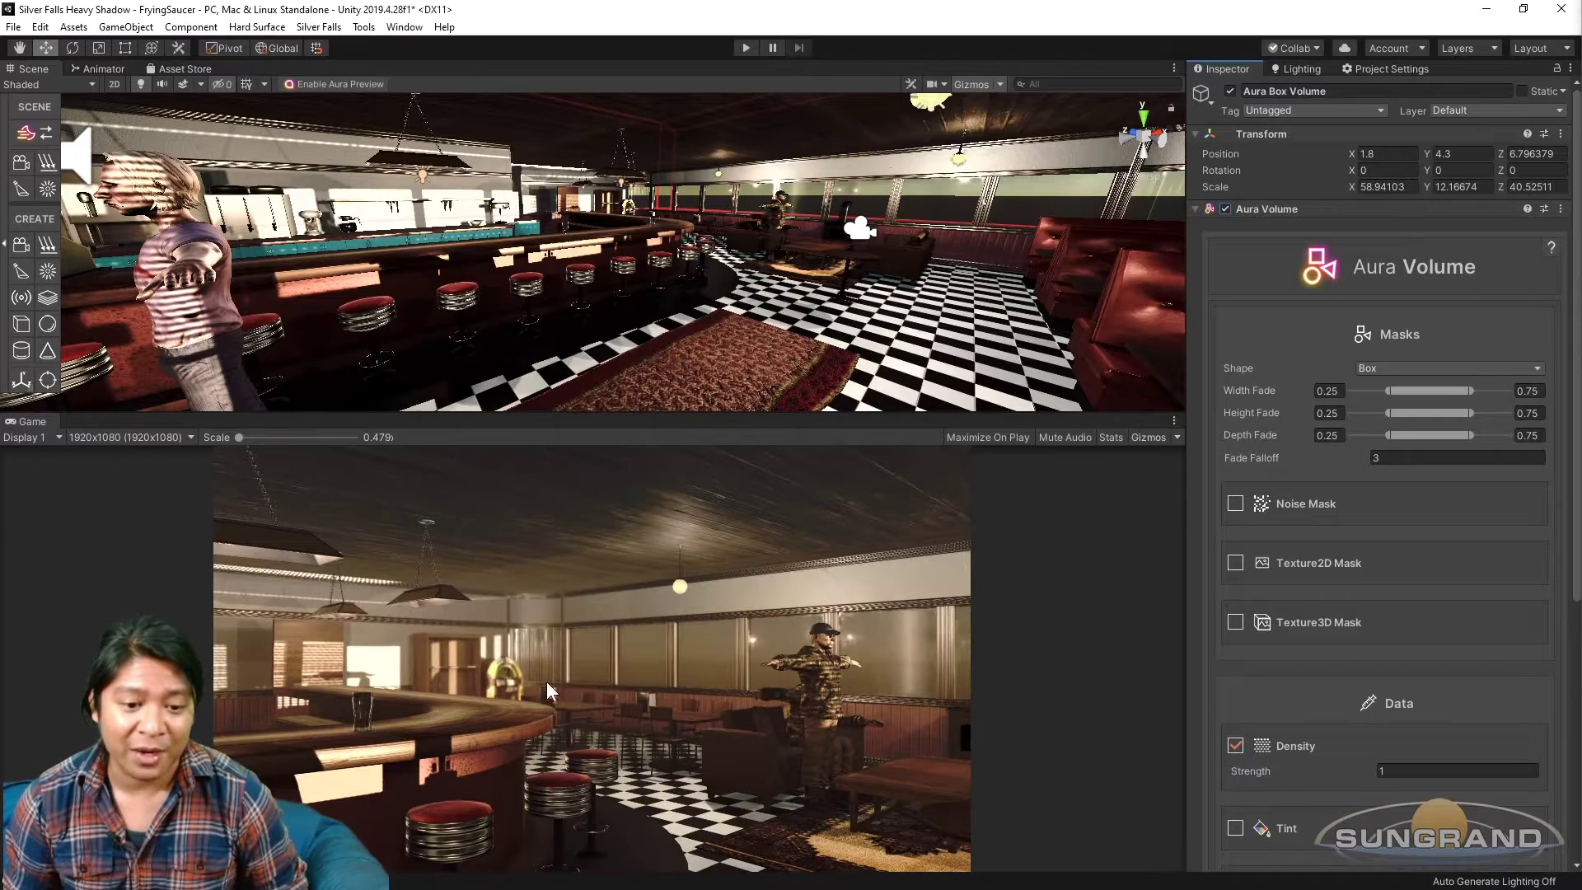
Move Main Camera back along the bar counter to X 0.51.
scroll(593, 255, down, 5)
middle_drag(593, 247, 762, 315)
right_drag(760, 316, 814, 314)
click(795, 282)
drag(725, 268, 669, 328)
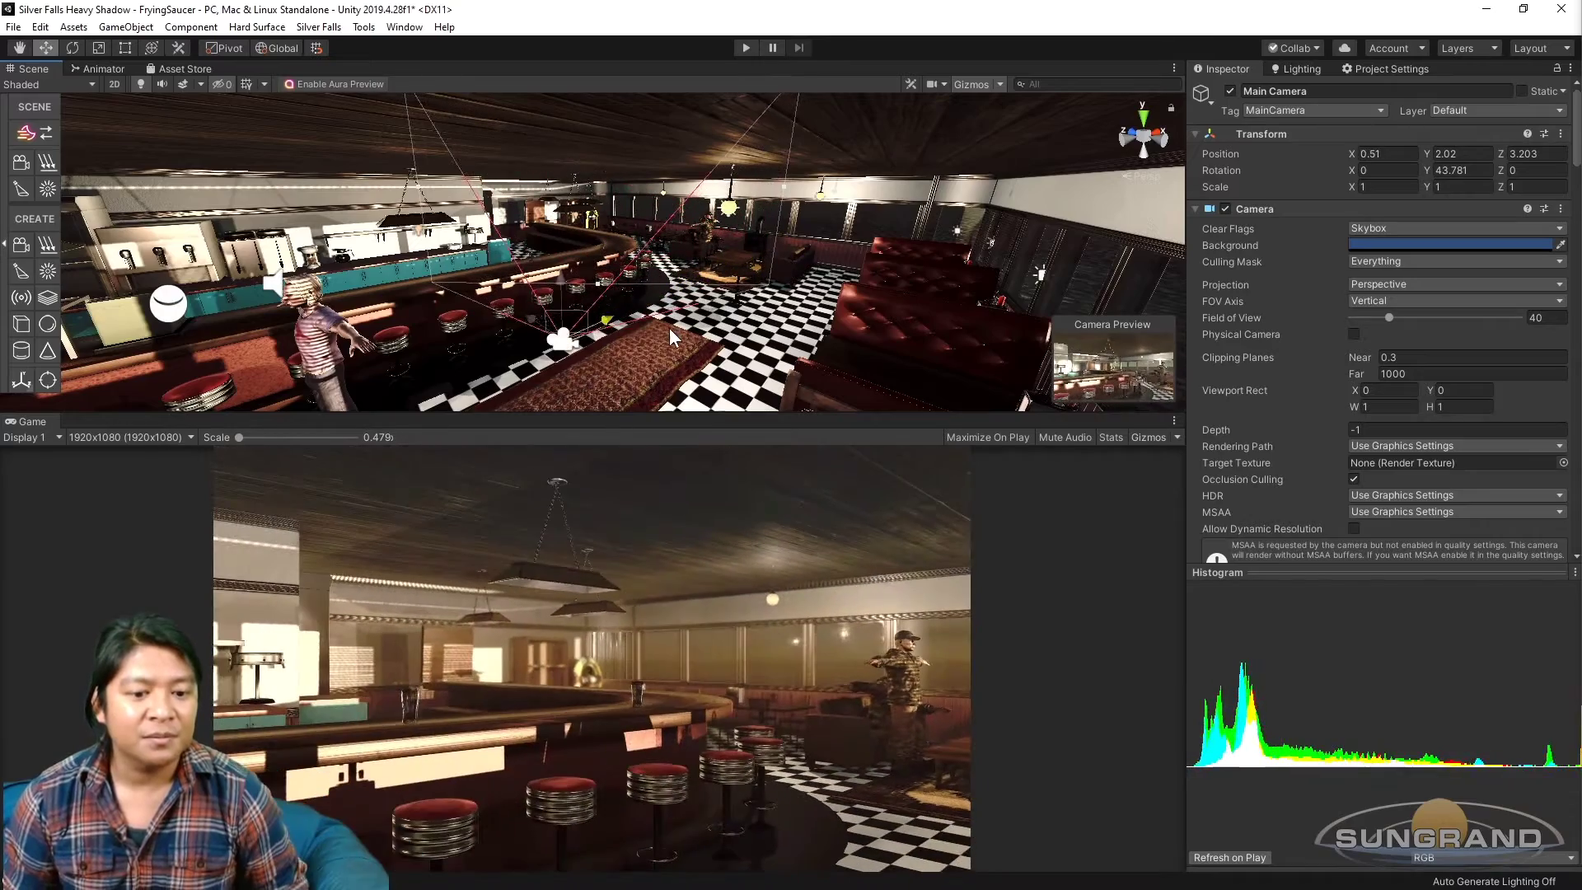
Turn Main Camera to about -142.018 on Y and move it to X -6.529, Z 7.26, facing the far-end tables.
key(e)
drag(570, 385, 1035, 305)
key(w)
scroll(714, 347, down, 3)
drag(538, 282, 398, 238)
drag(541, 253, 290, 321)
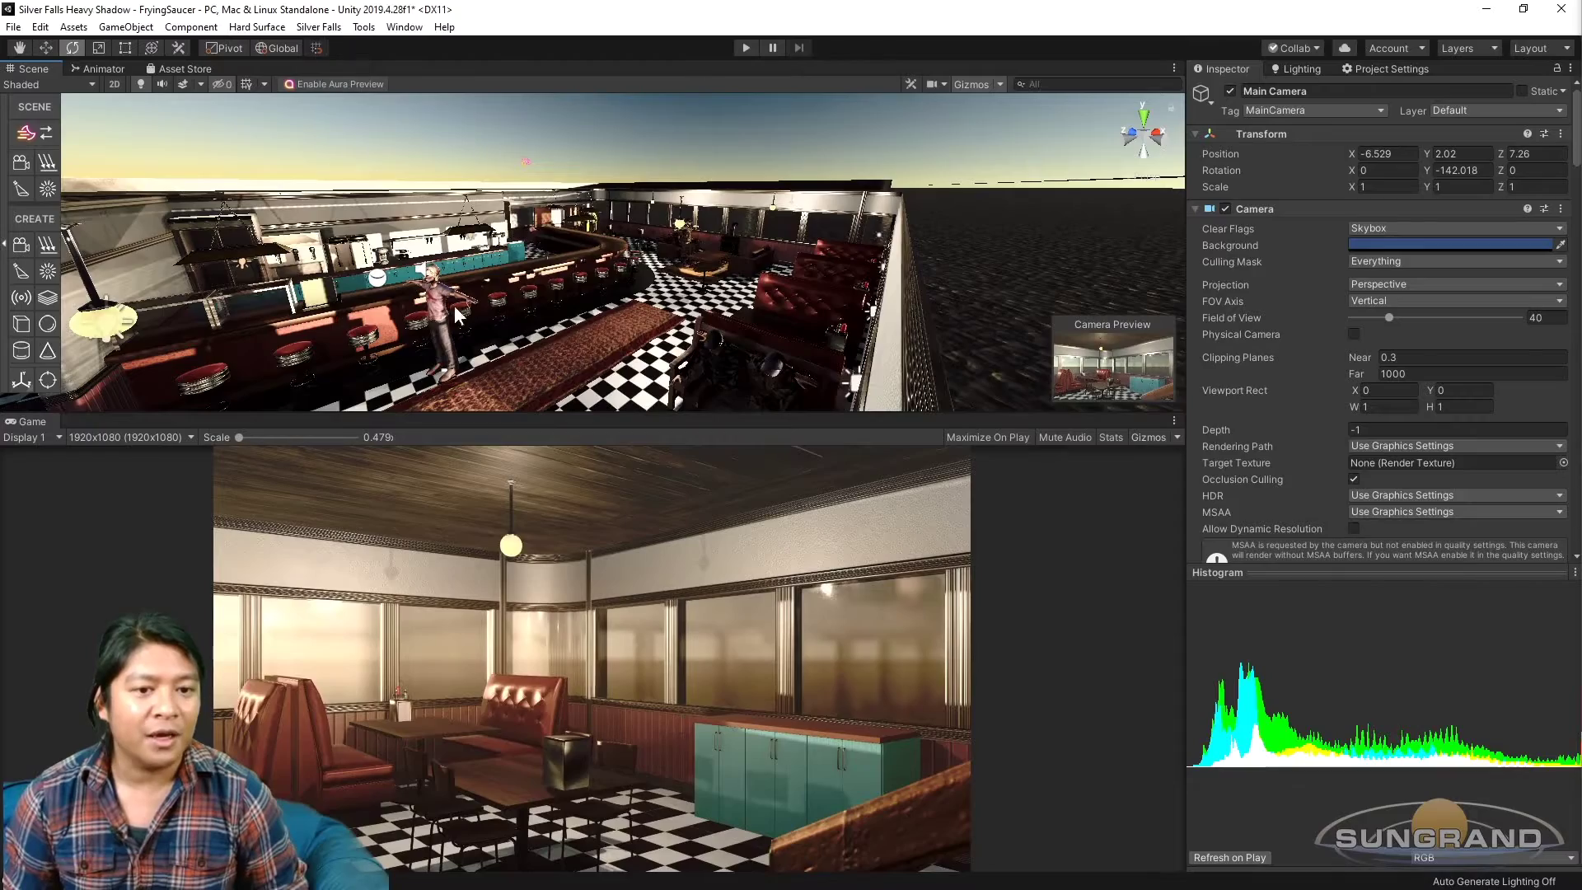
Reposition and turn Main Camera to frame the far-end table sets with the window booths and aisle runner behind them.
scroll(473, 299, down, 7)
alt+drag(791, 276, 591, 252)
scroll(591, 251, up, 3)
scroll(591, 251, up, 4)
middle_drag(592, 251, 671, 292)
drag(688, 326, 865, 313)
key(w)
drag(720, 297, 508, 250)
key(e)
key(w)
scroll(922, 362, down, 3)
right_drag(922, 363, 914, 394)
Move the SFC_Slim character from the aisle to the far-end table sets at X -6.35, Z 5.01.
click(727, 341)
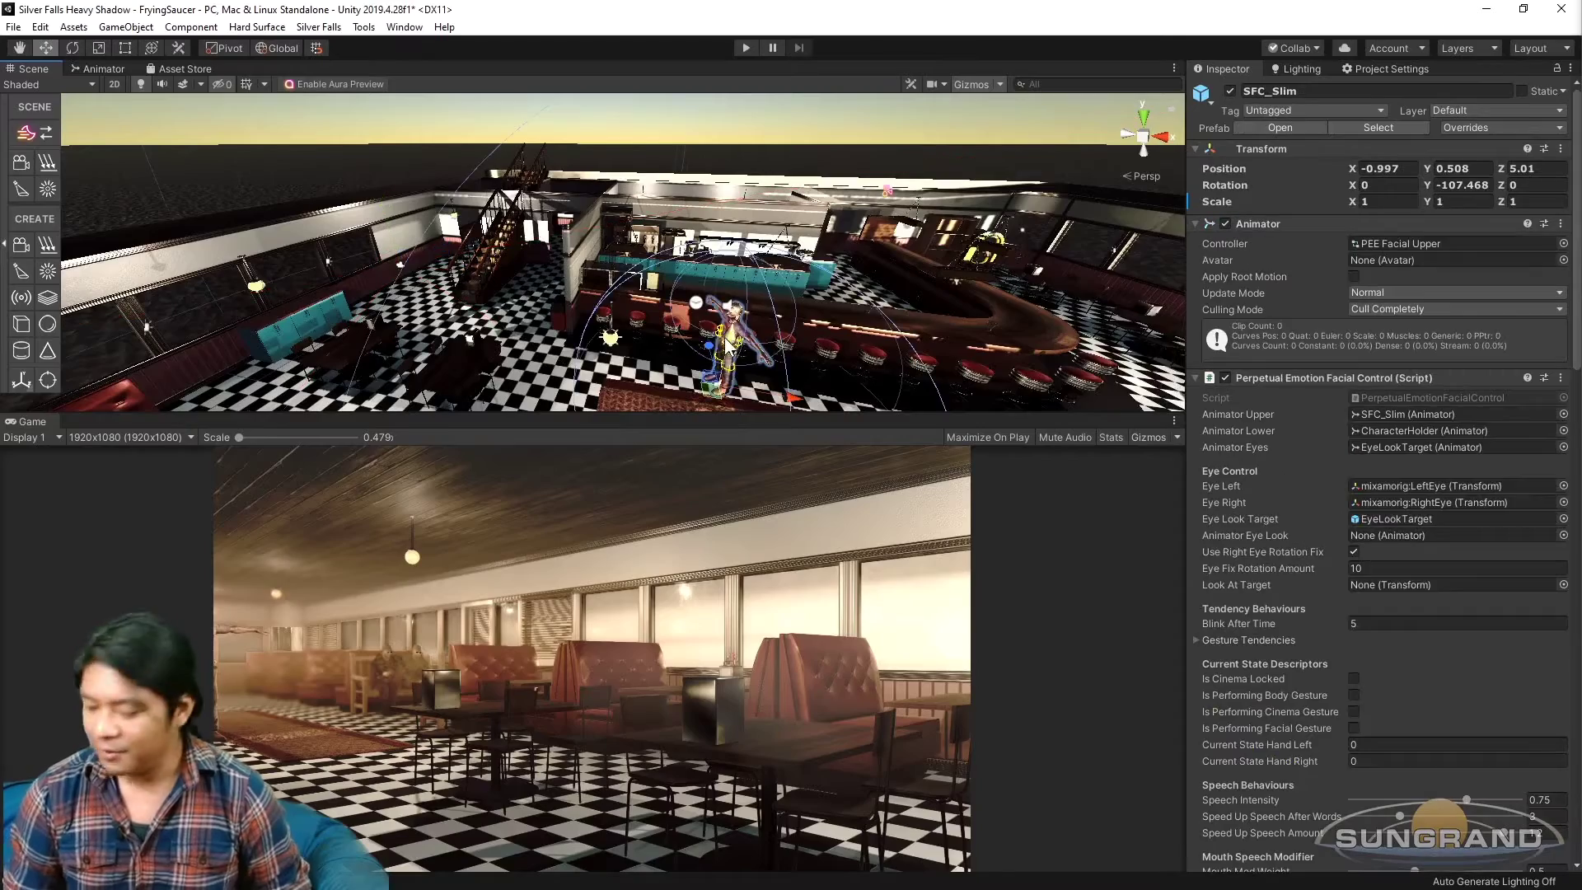
key(f)
right_drag(644, 335, 639, 344)
drag(635, 327, 301, 245)
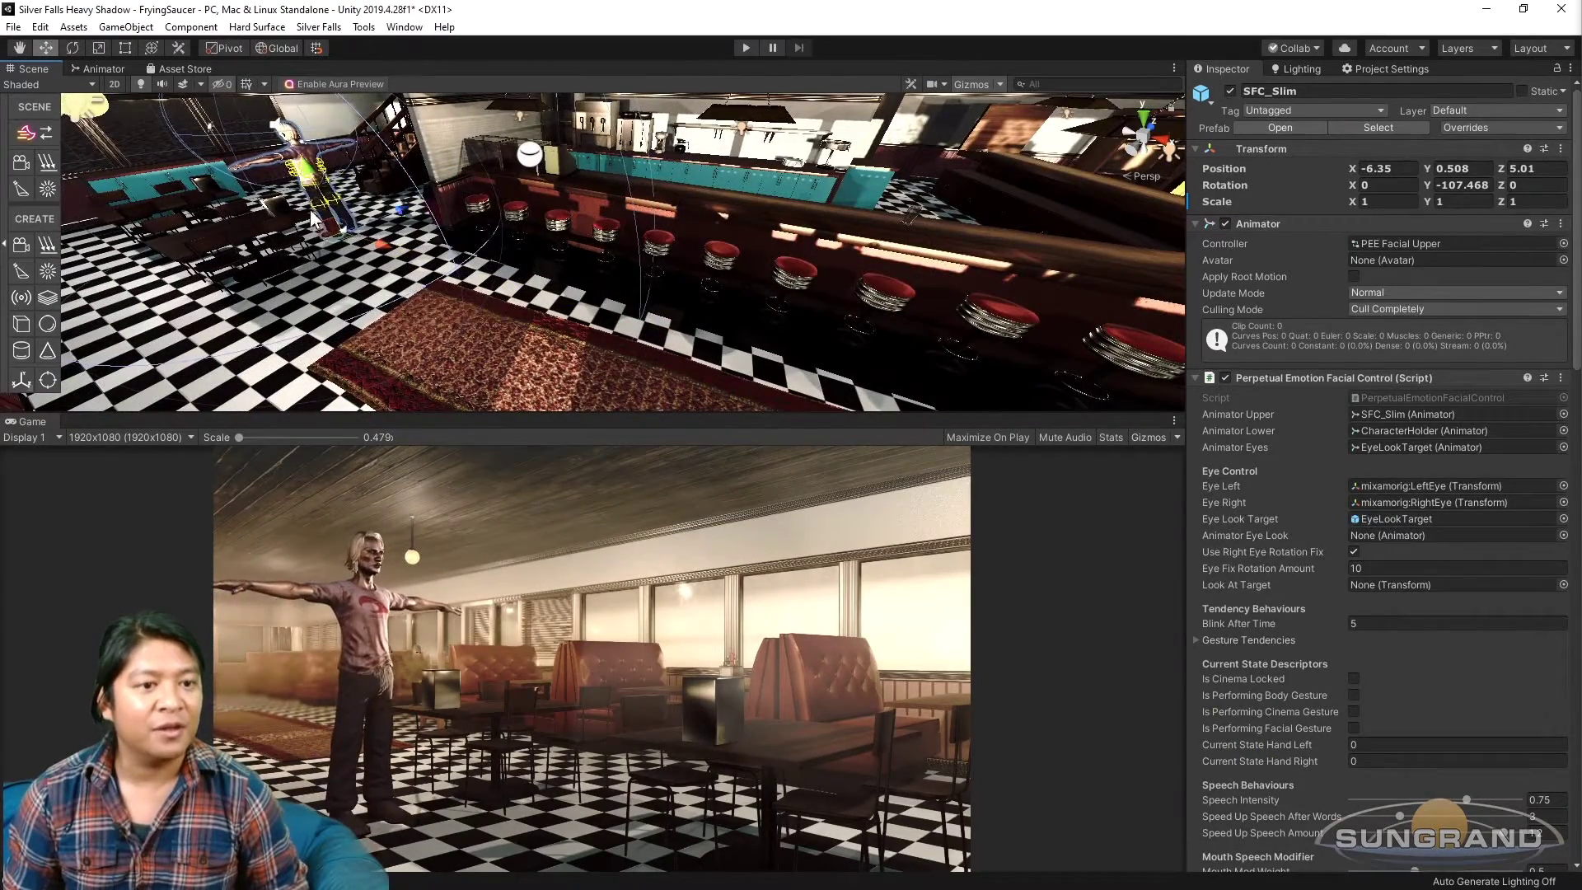
Shift SFC_Slim to X -5.992, Z 4.89 and rotate it to about -188.8 on Y.
drag(392, 206, 386, 212)
key(f)
key(e)
drag(592, 367, 610, 405)
scroll(649, 366, up, 4)
key(w)
alt+drag(610, 405, 615, 329)
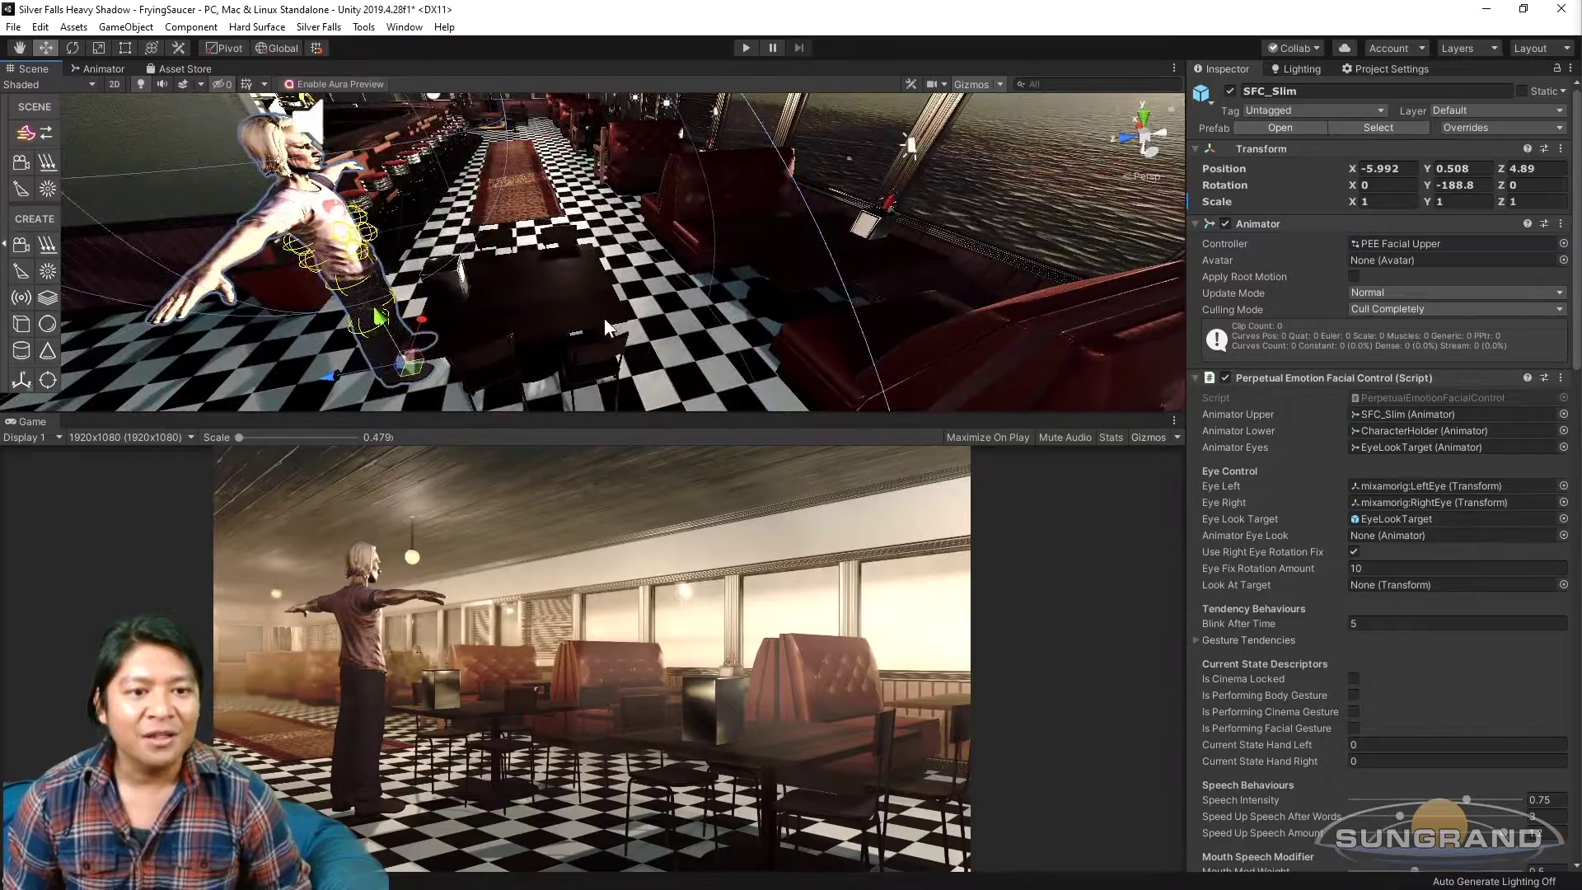
Try moving the table set next to SFC_Slim, and undo the move.
click(589, 301)
drag(463, 359, 622, 332)
scroll(791, 293, up, 4)
alt+drag(849, 286, 637, 253)
key(ctrl+z)
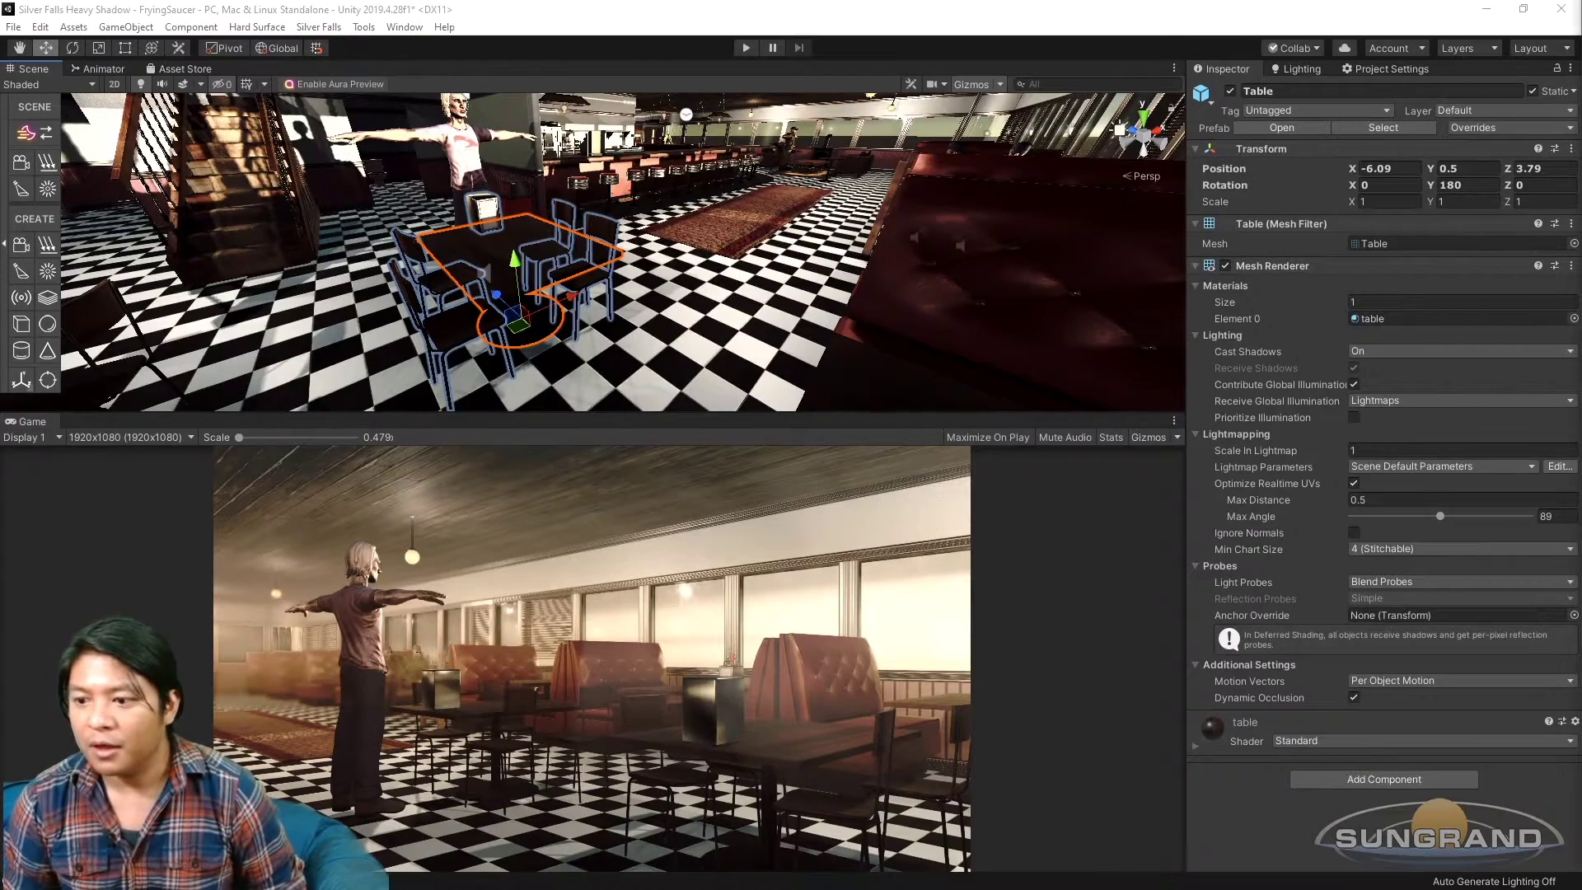
Move the table set next to SFC_Slim to Z 2.557 and scale it to about 1.077 on Y.
alt+drag(594, 276, 789, 420)
scroll(559, 300, up, 3)
scroll(557, 273, down, 3)
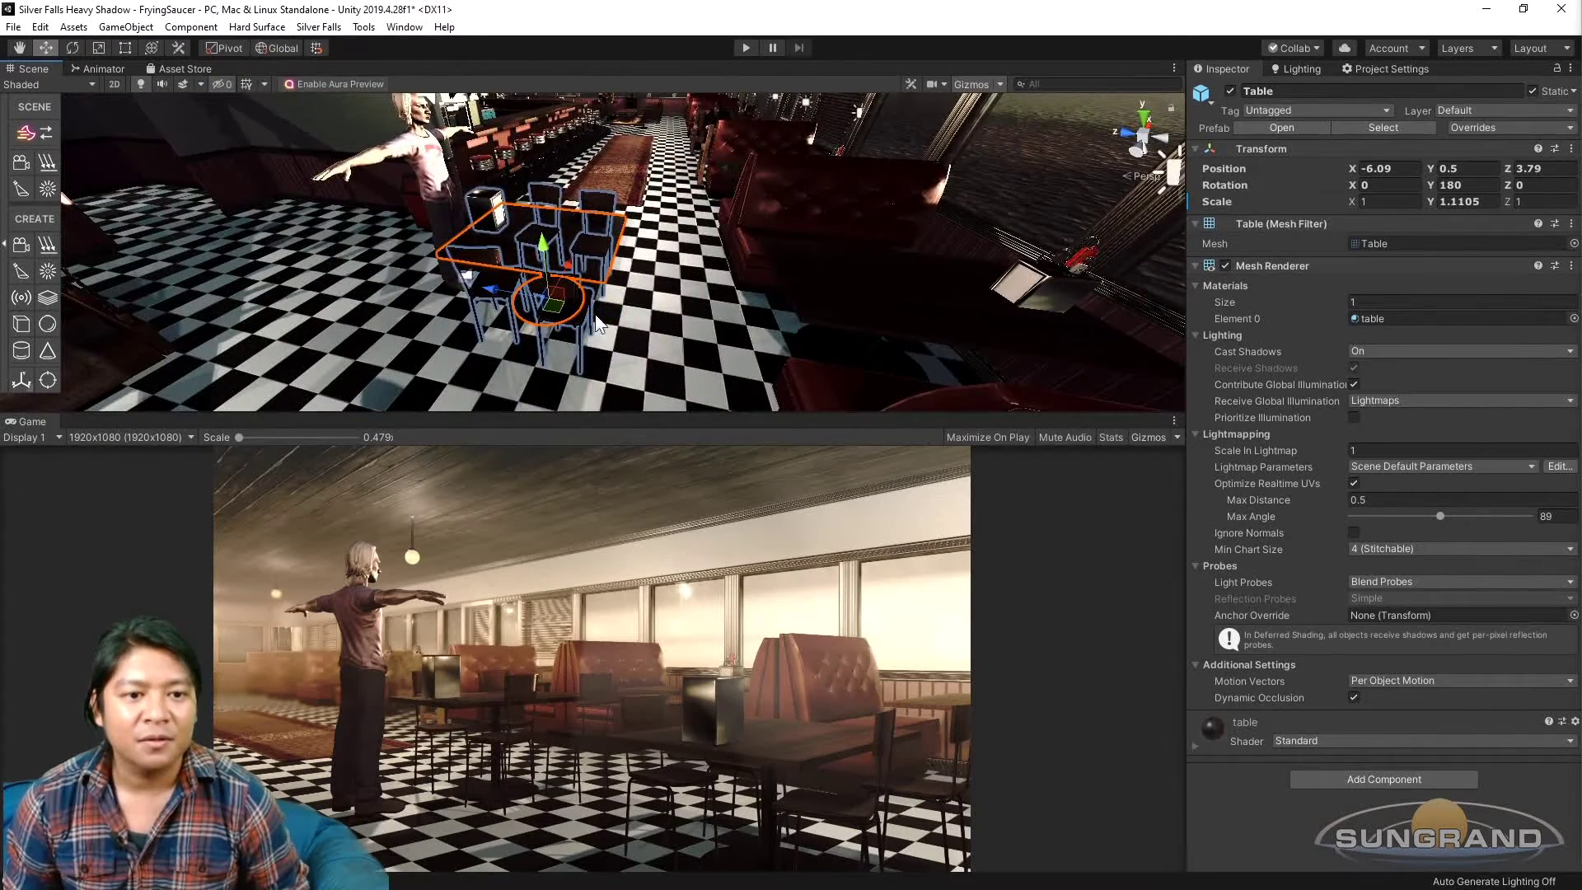
drag(497, 294, 596, 307)
alt+drag(733, 371, 582, 249)
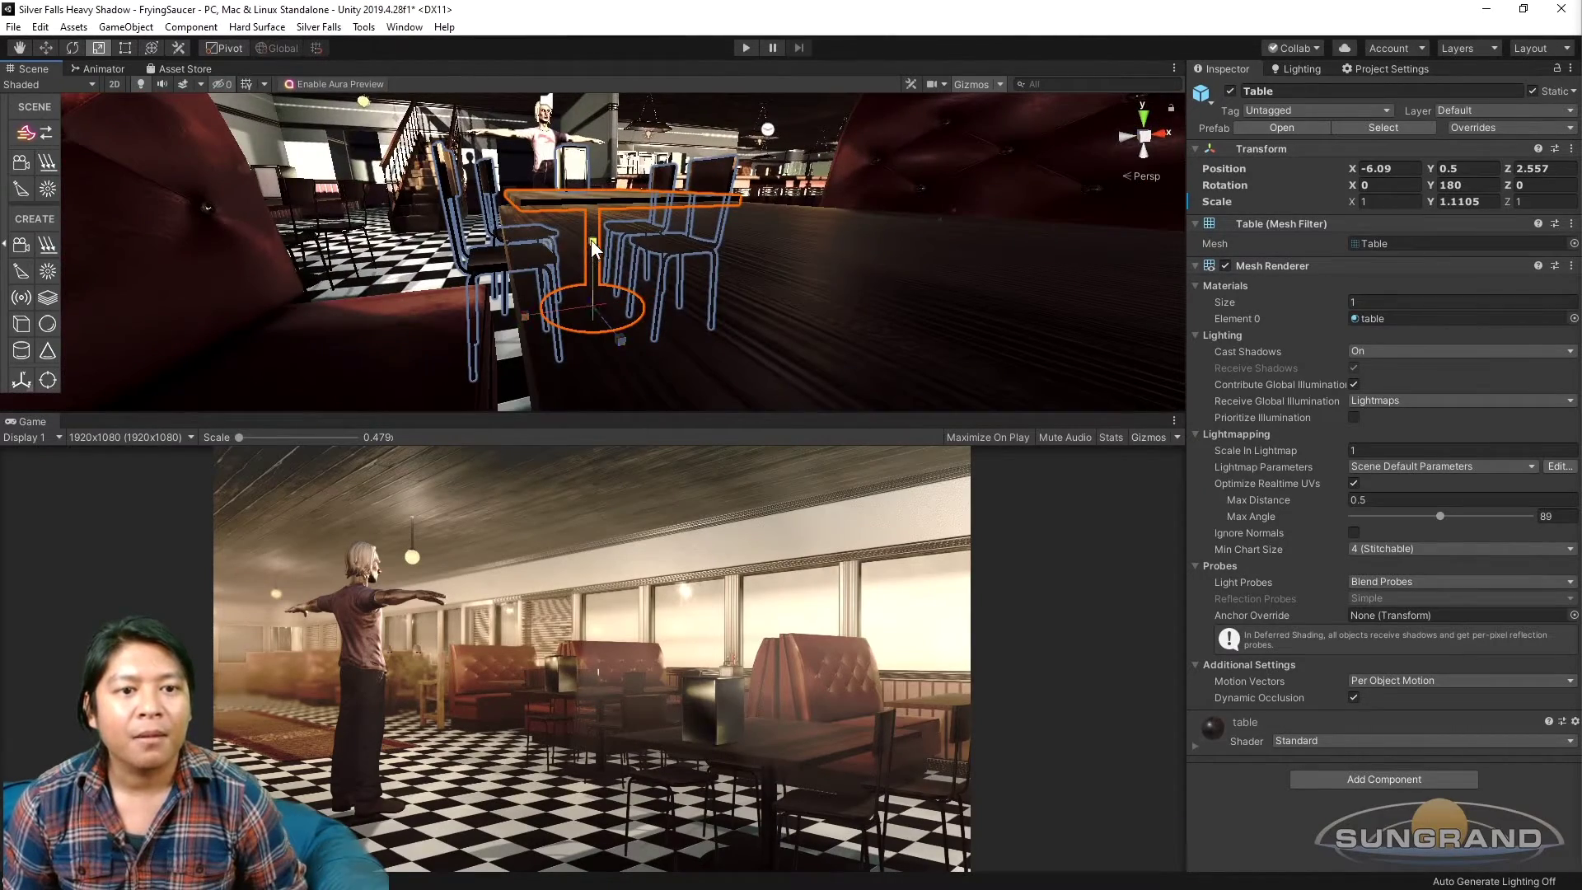
drag(591, 240, 923, 225)
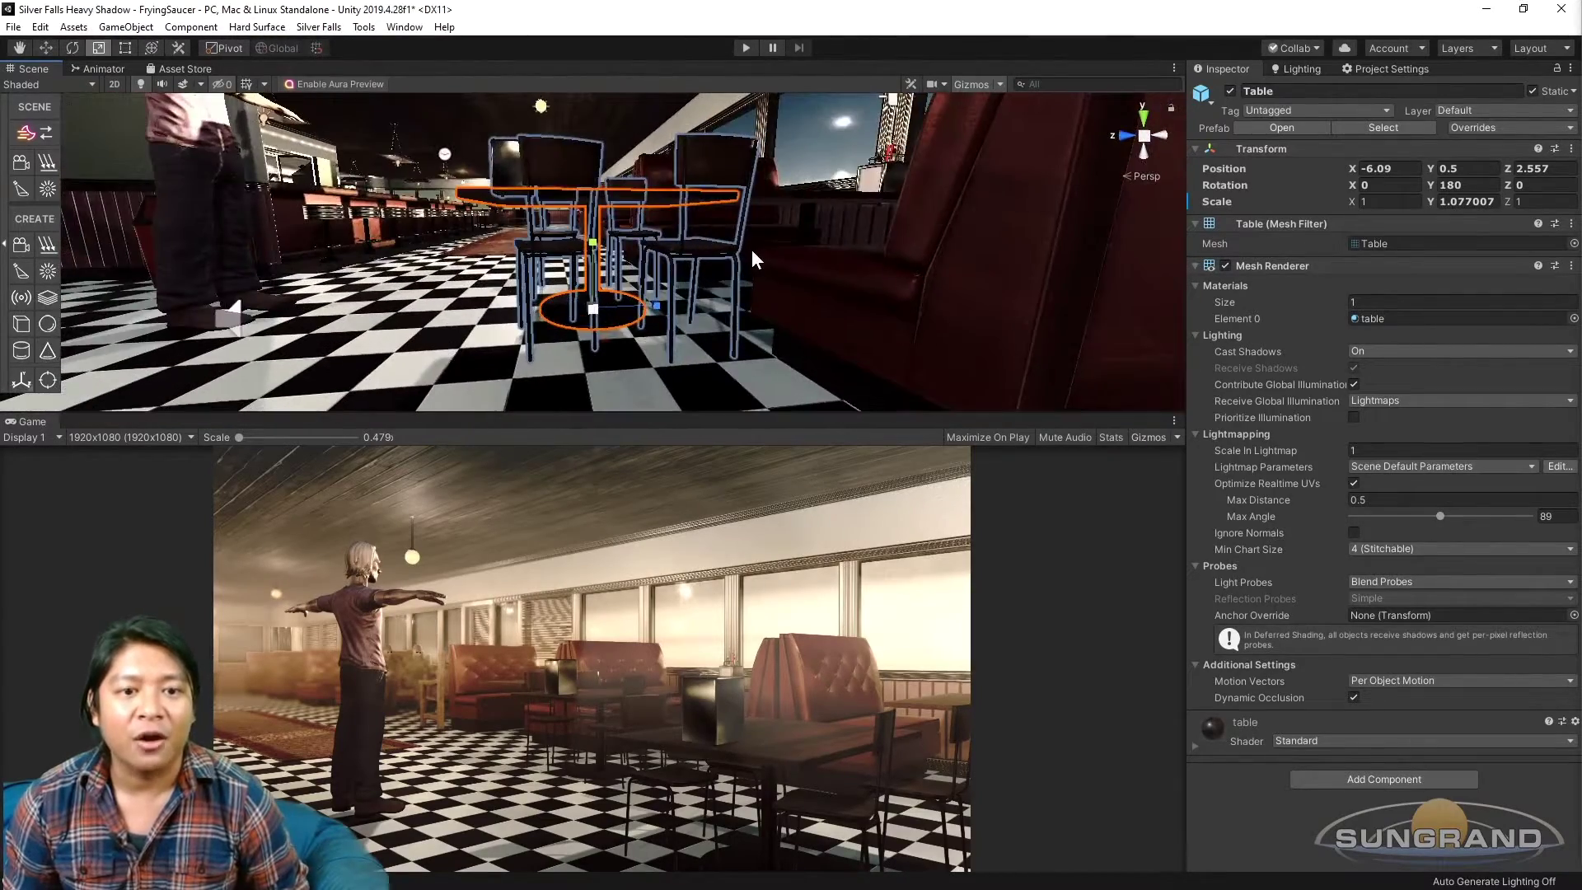
Select the four small chairs around the adjusted table and scale them to about 0.942 on Y.
scroll(751, 252, up, 4)
alt+drag(757, 252, 827, 283)
click(792, 244)
key(w)
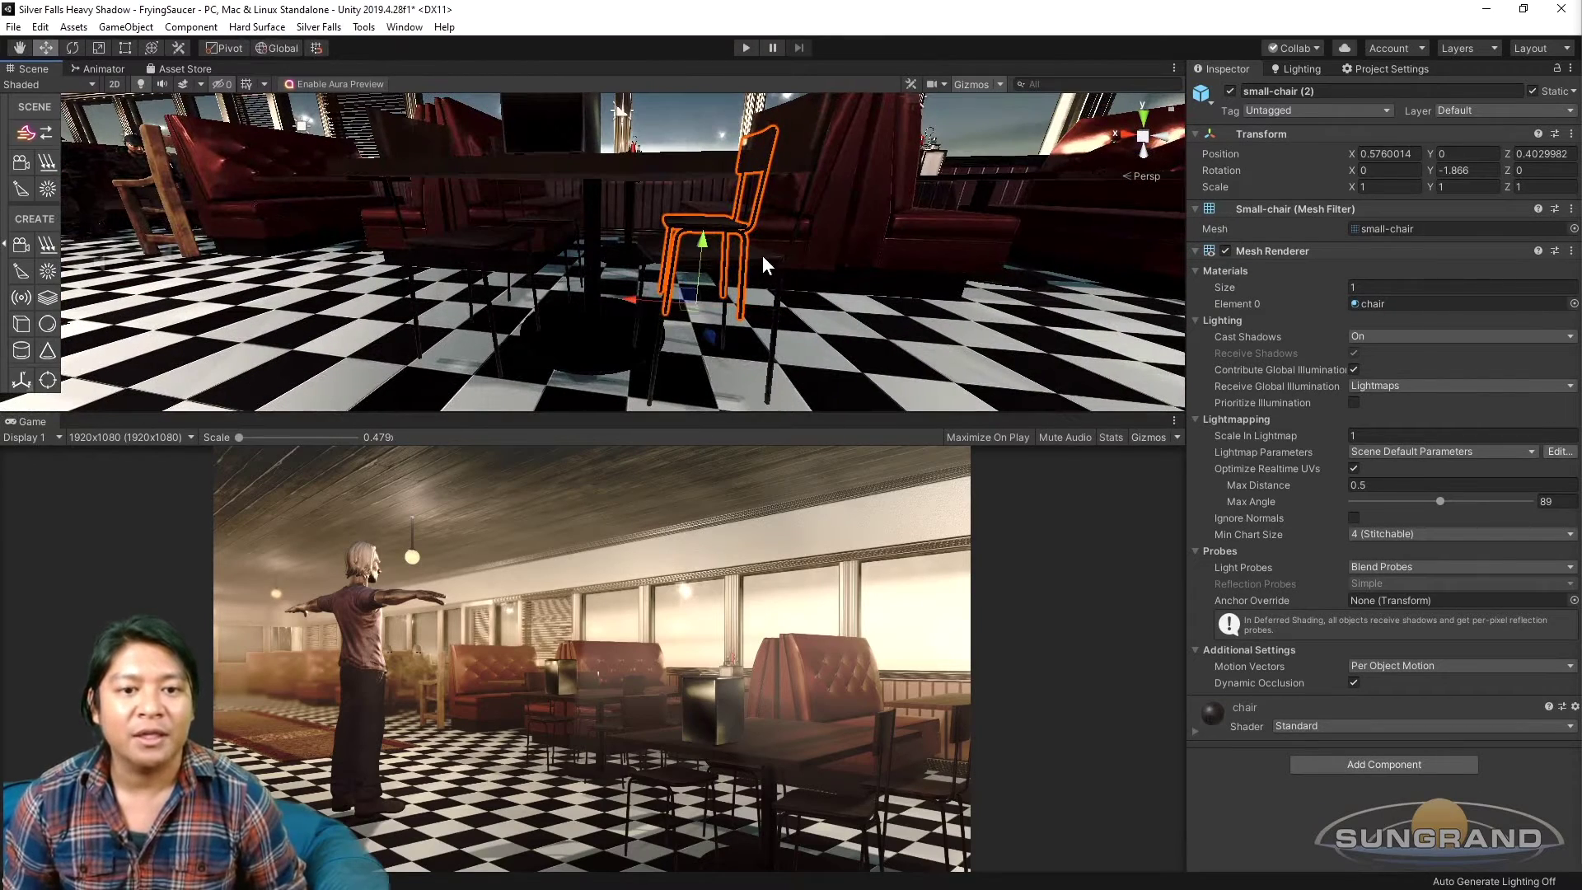
shift+click(764, 260)
shift+click(557, 211)
key(ctrl+z)
key(f)
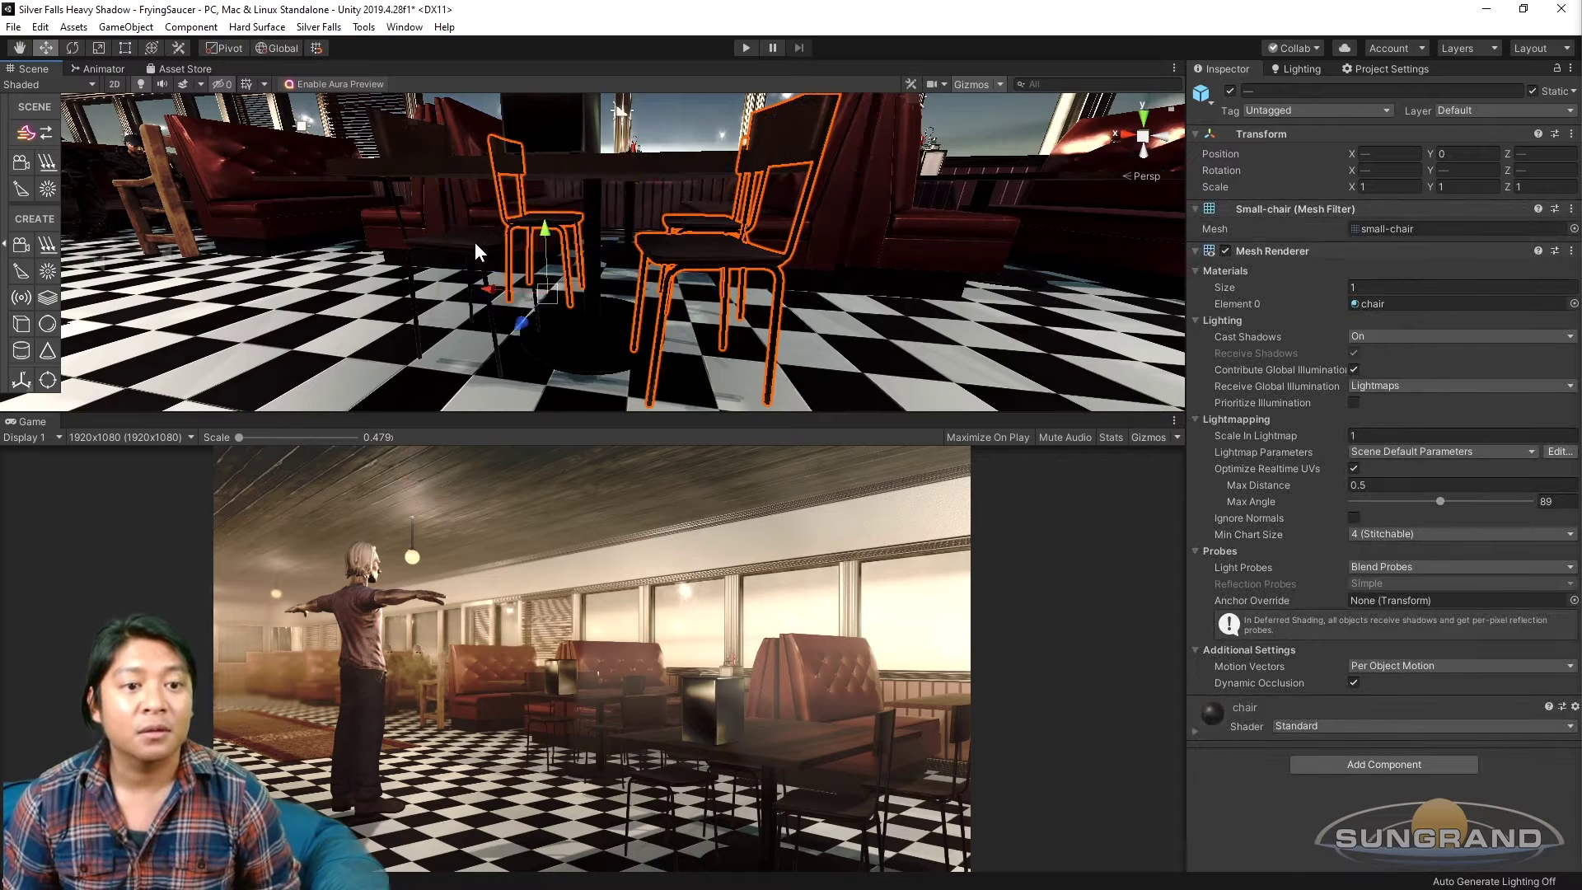
key(r)
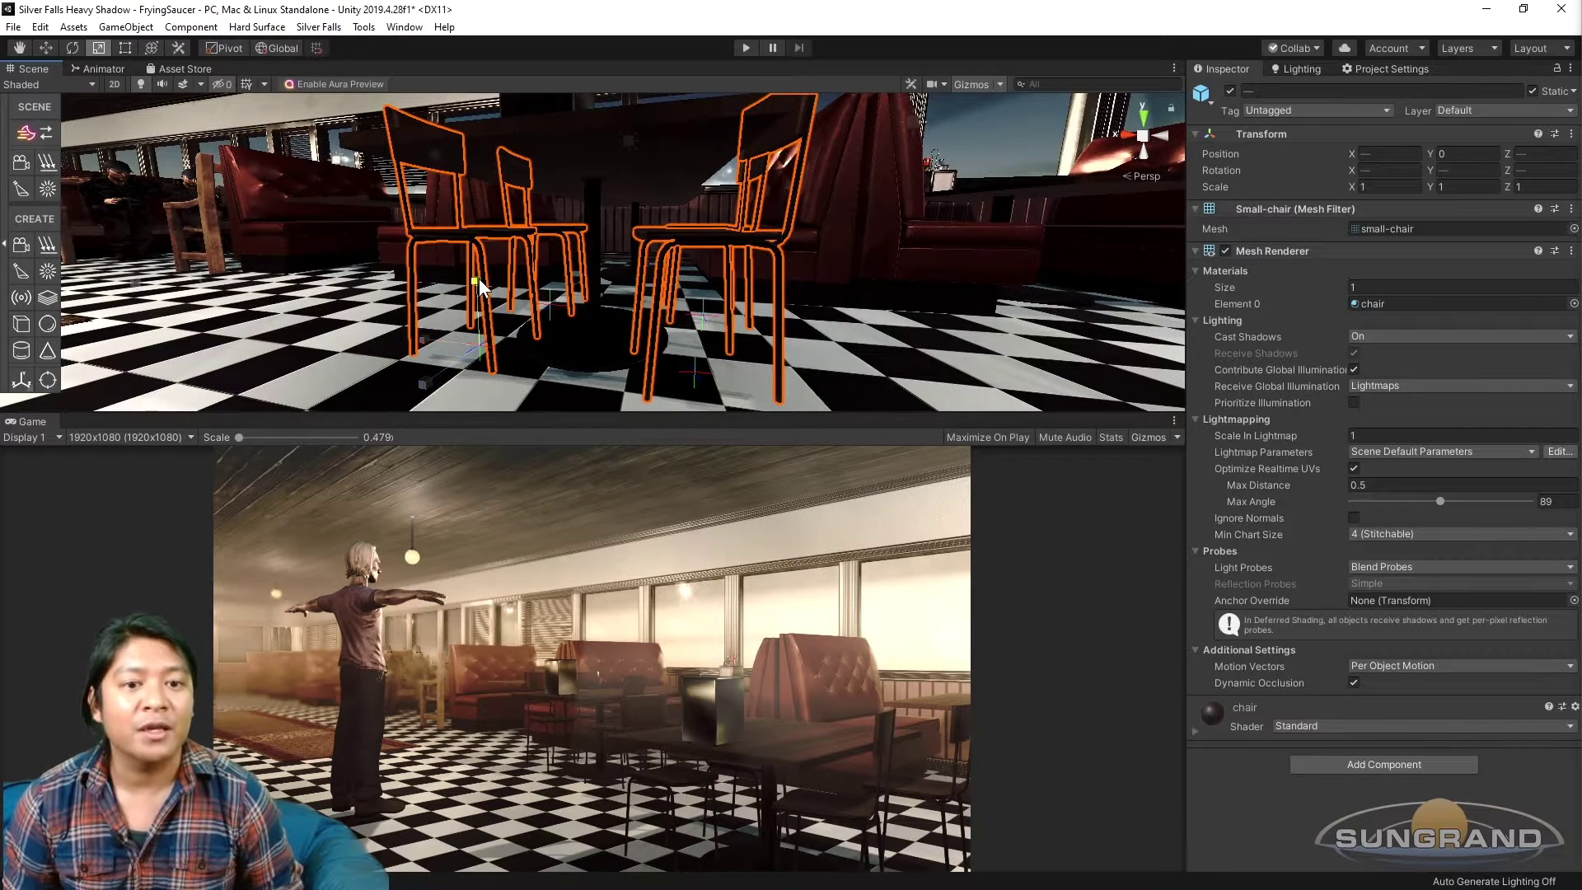
drag(480, 280, 482, 283)
alt+drag(700, 224, 745, 253)
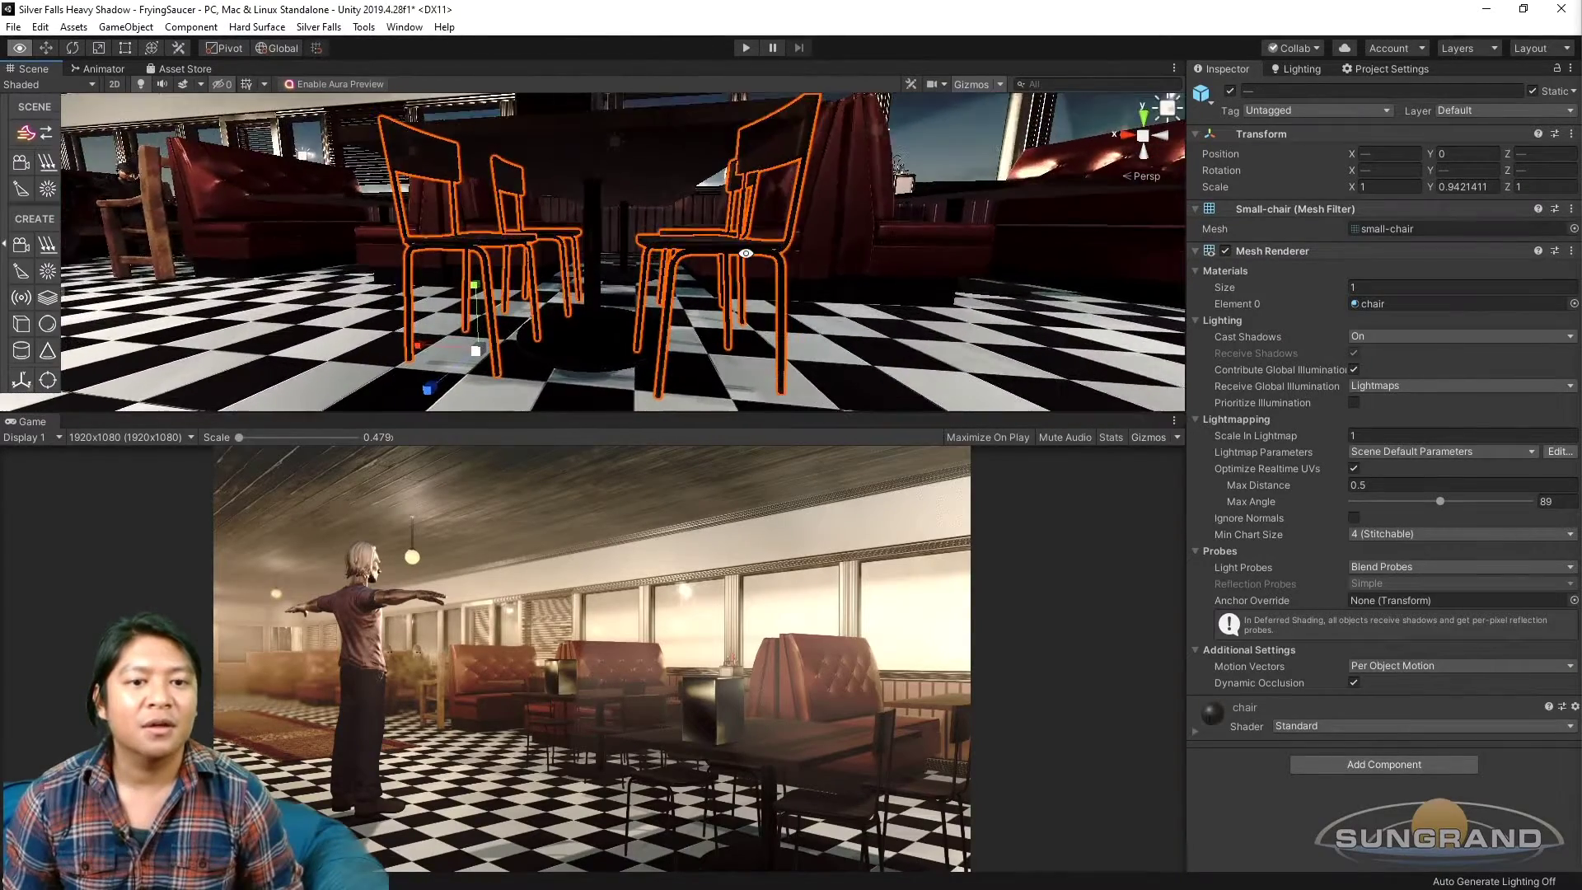
scroll(537, 295, down, 6)
alt+drag(537, 295, 479, 323)
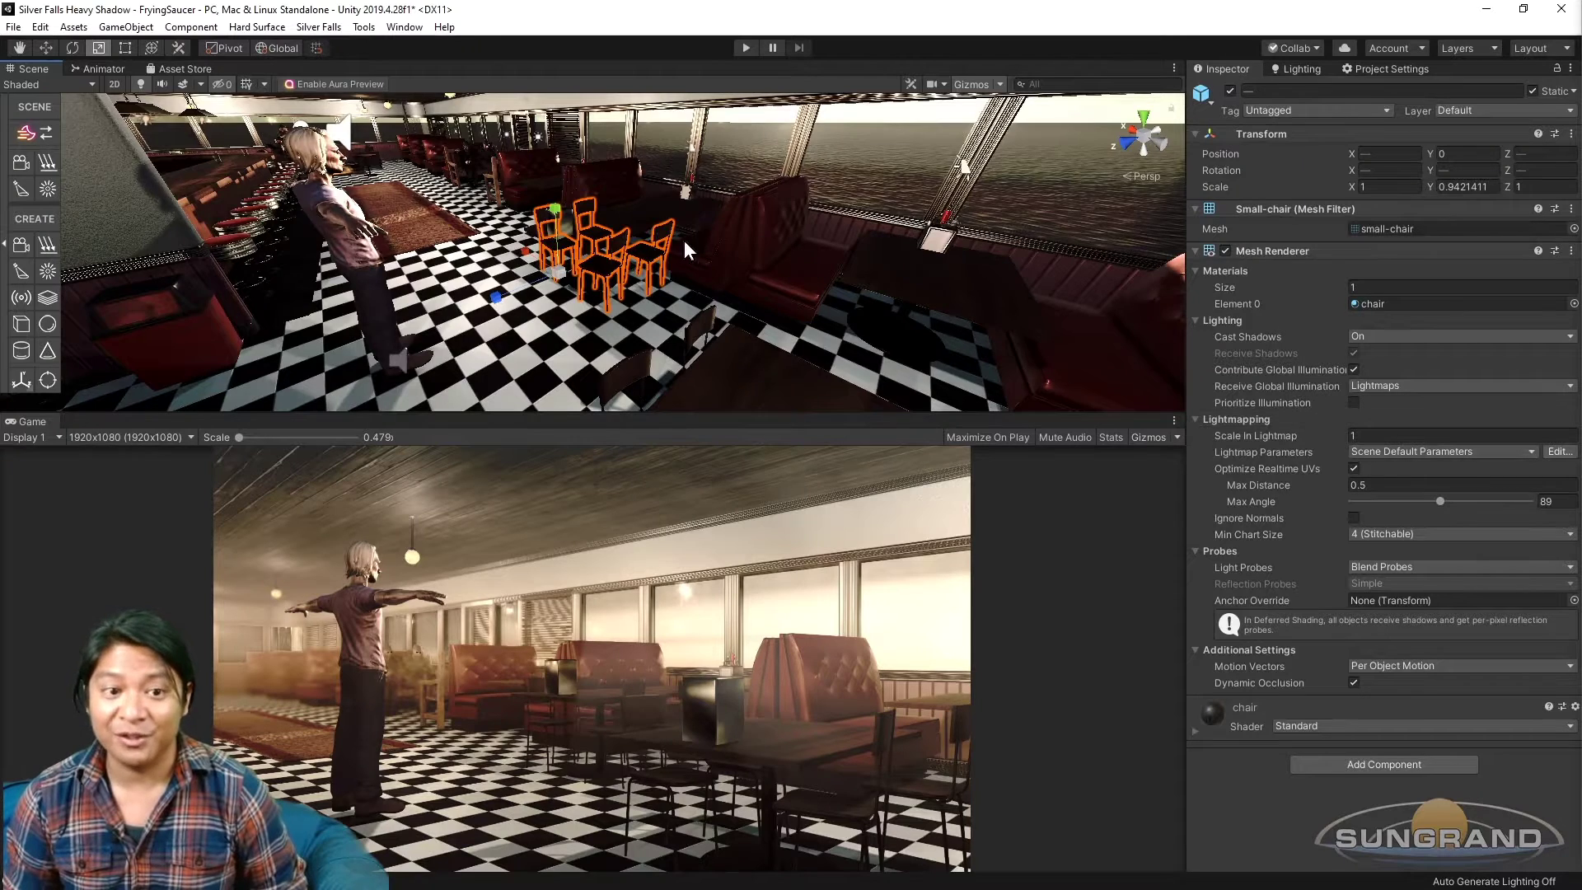
scroll(647, 282, up, 5)
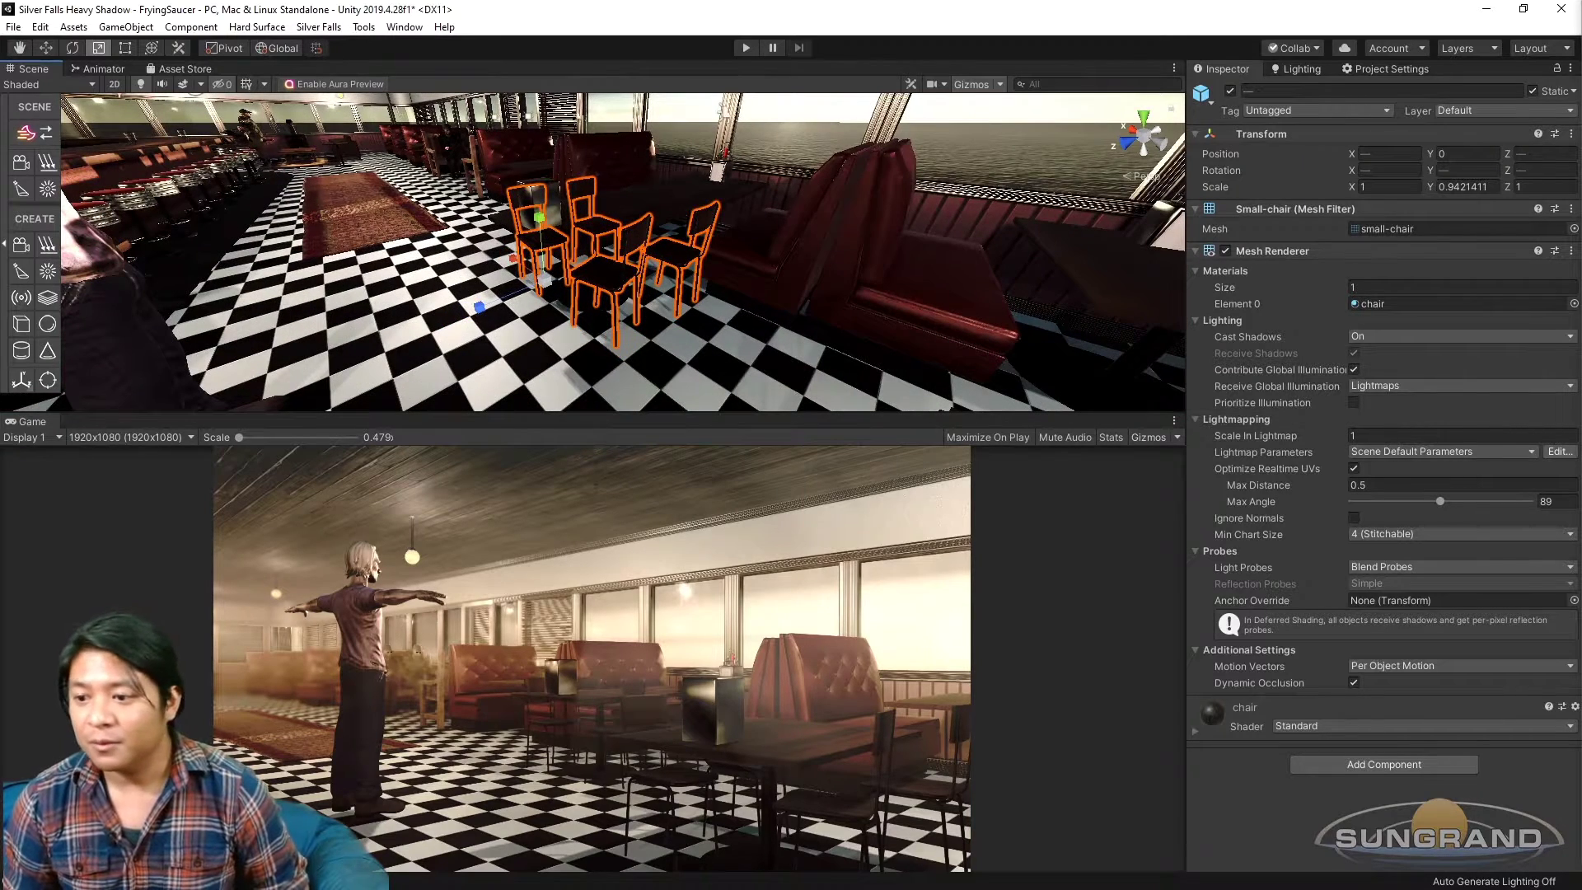
Apply all overrides of the adjusted table and its four small chairs to the Table prefab.
alt+drag(832, 275, 766, 298)
click(1523, 133)
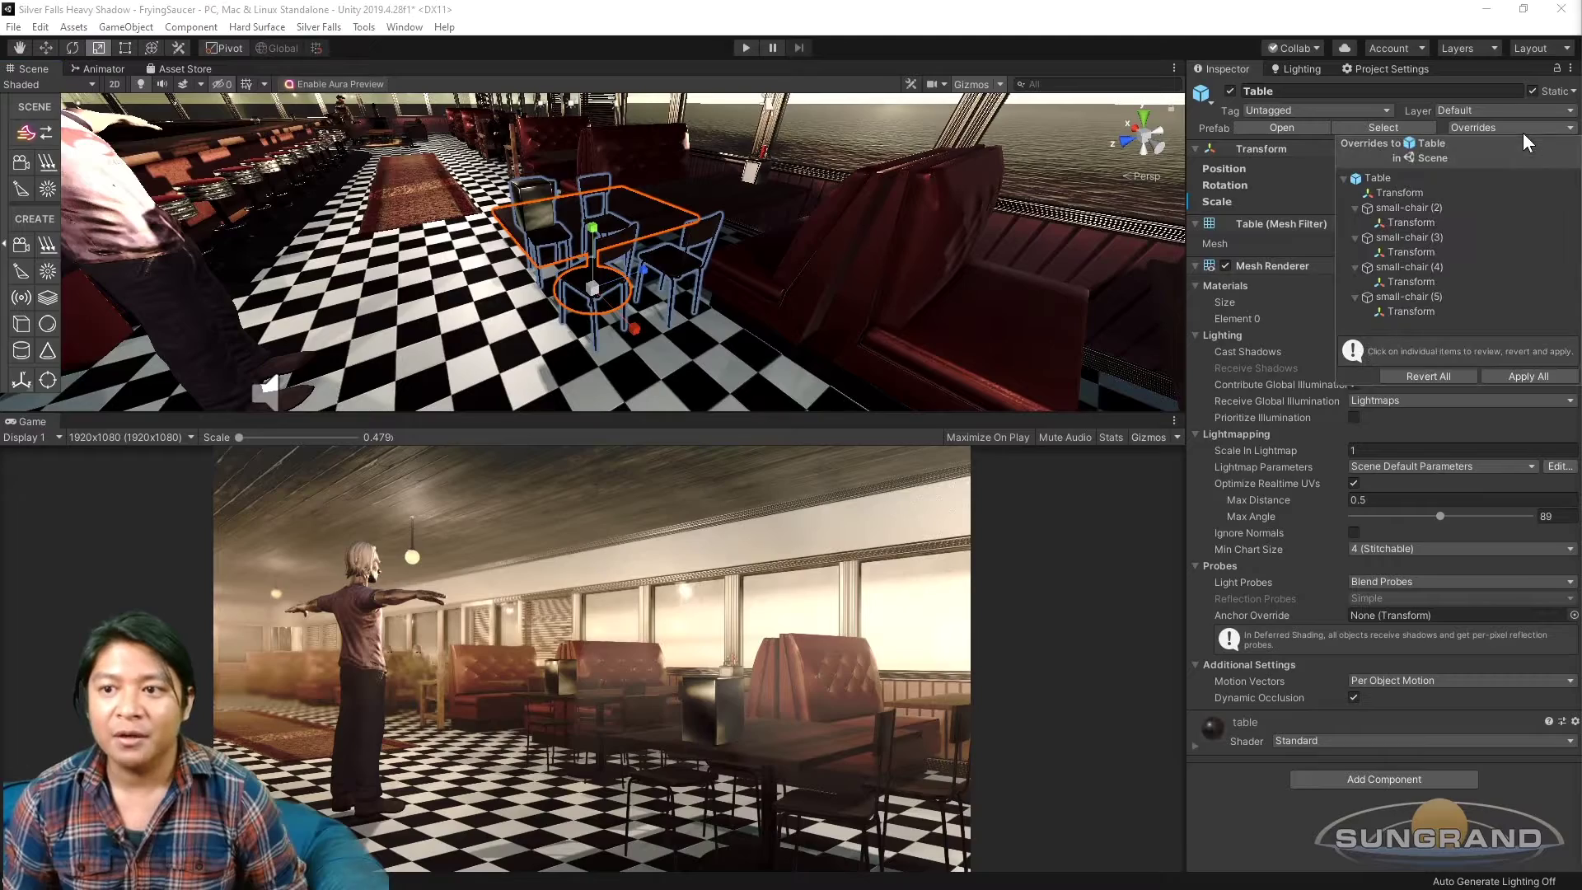
click(1528, 376)
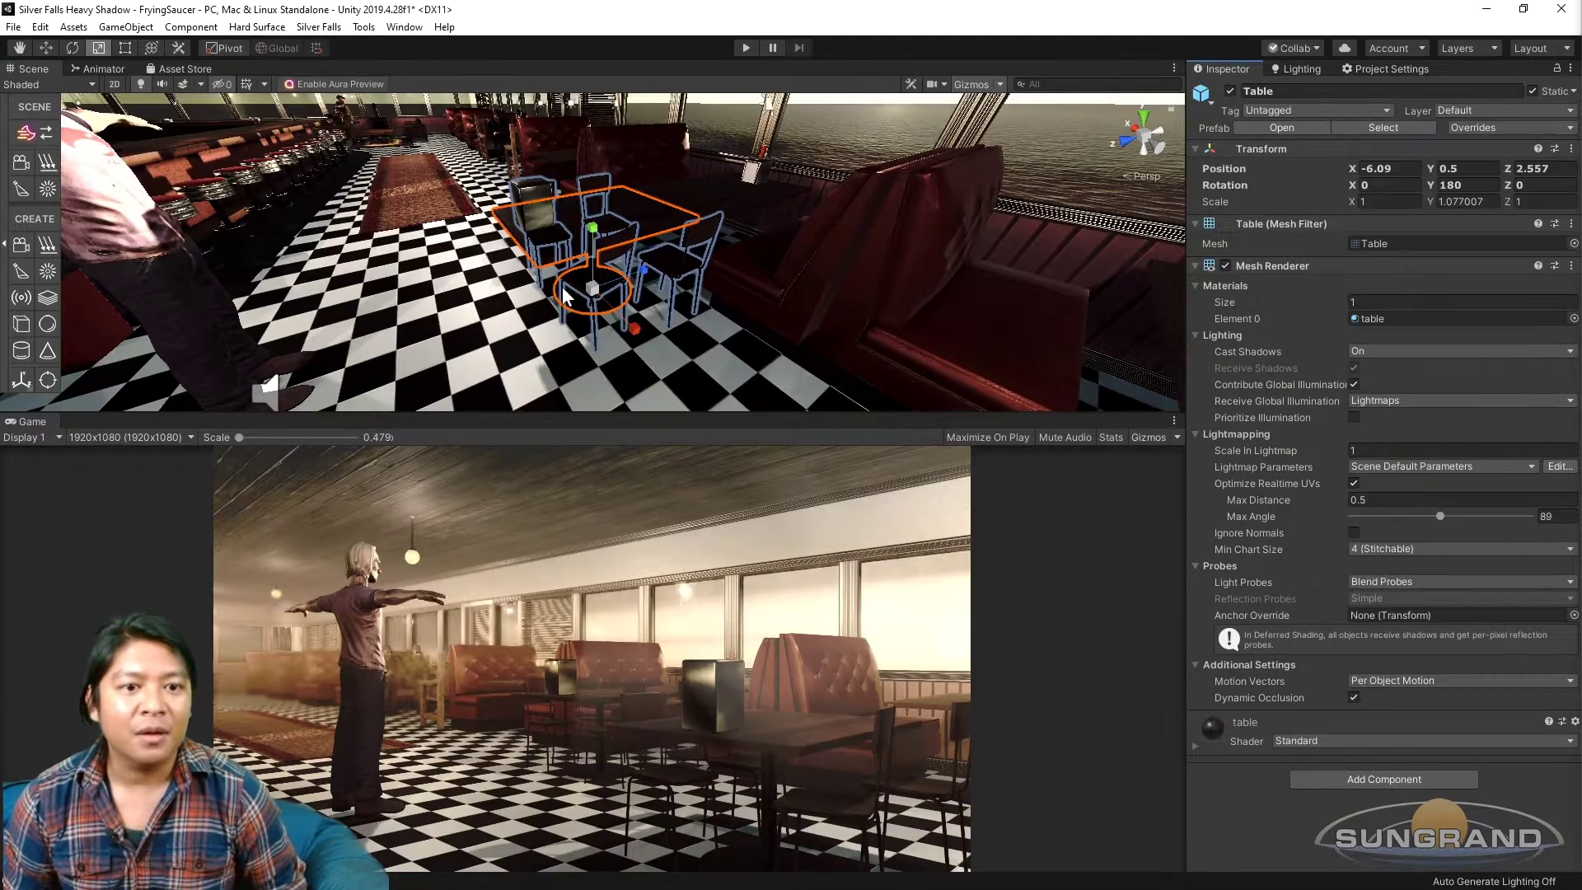
Align the adjusted table set with the neighbouring Table (1) by setting its Z position to 3.79.
scroll(596, 278, down, 5)
alt+drag(596, 278, 645, 218)
key(w)
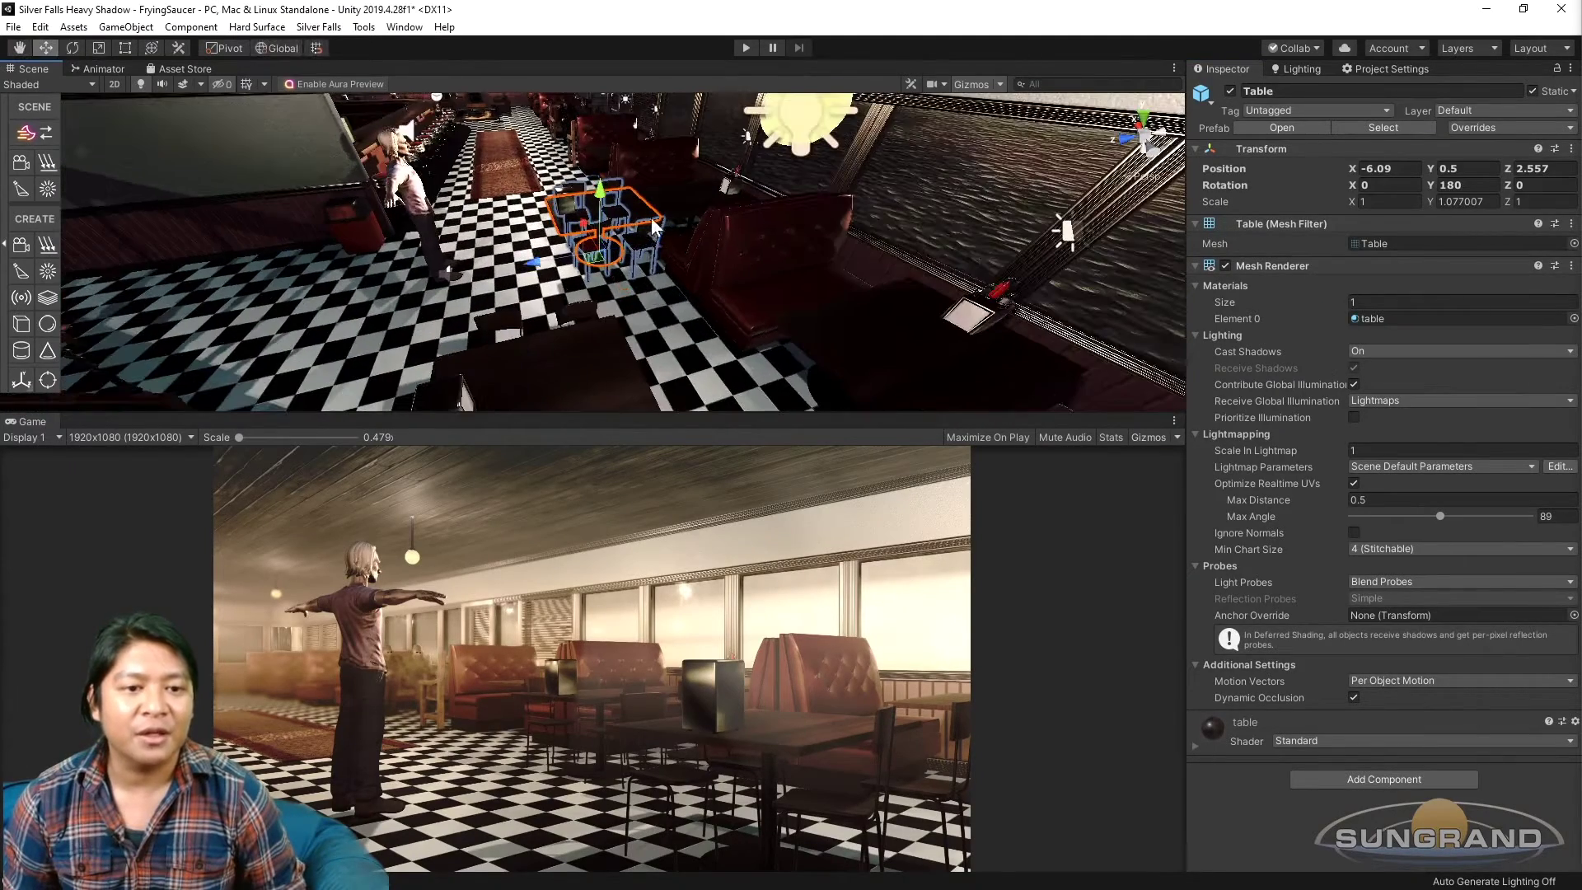
click(575, 374)
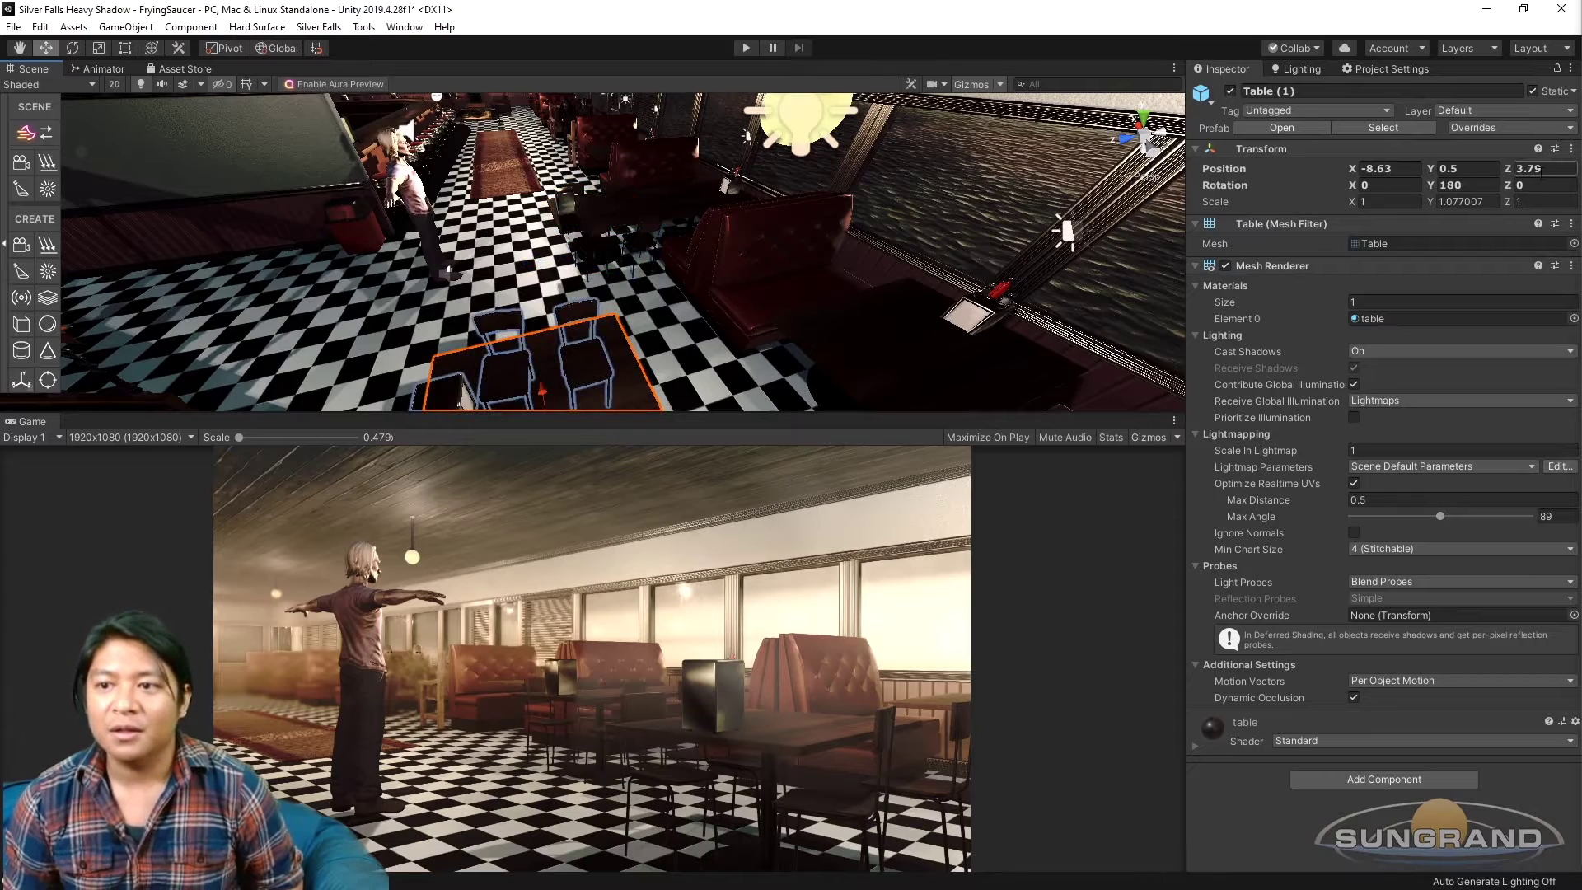
click(576, 219)
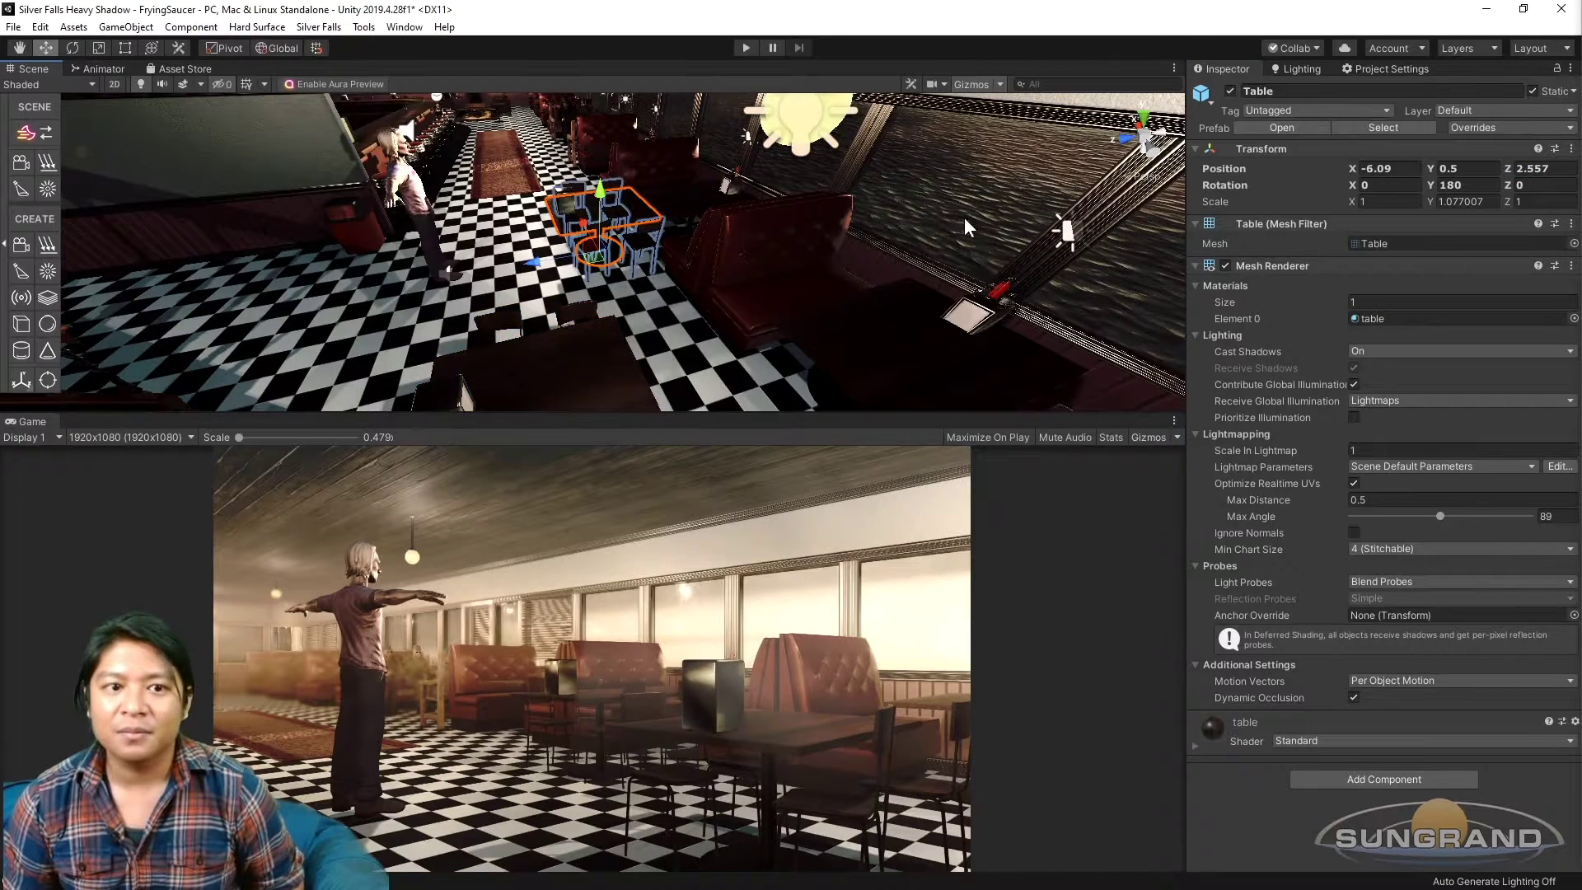
key(f)
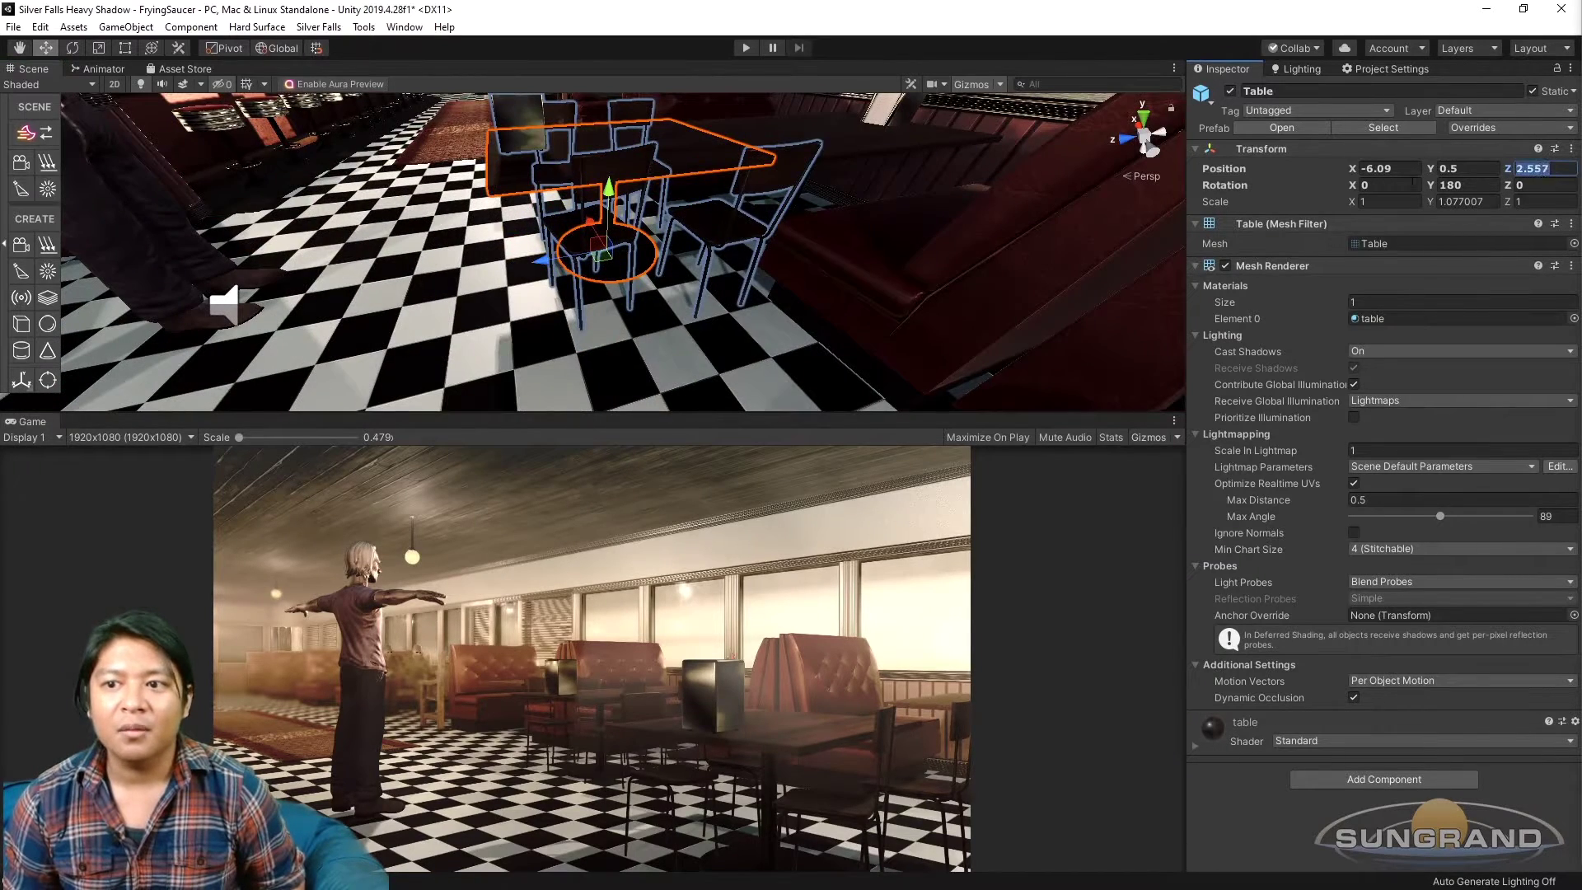
text(3.79)
scroll(585, 219, down, 5)
alt+drag(528, 220, 588, 306)
scroll(588, 305, up, 5)
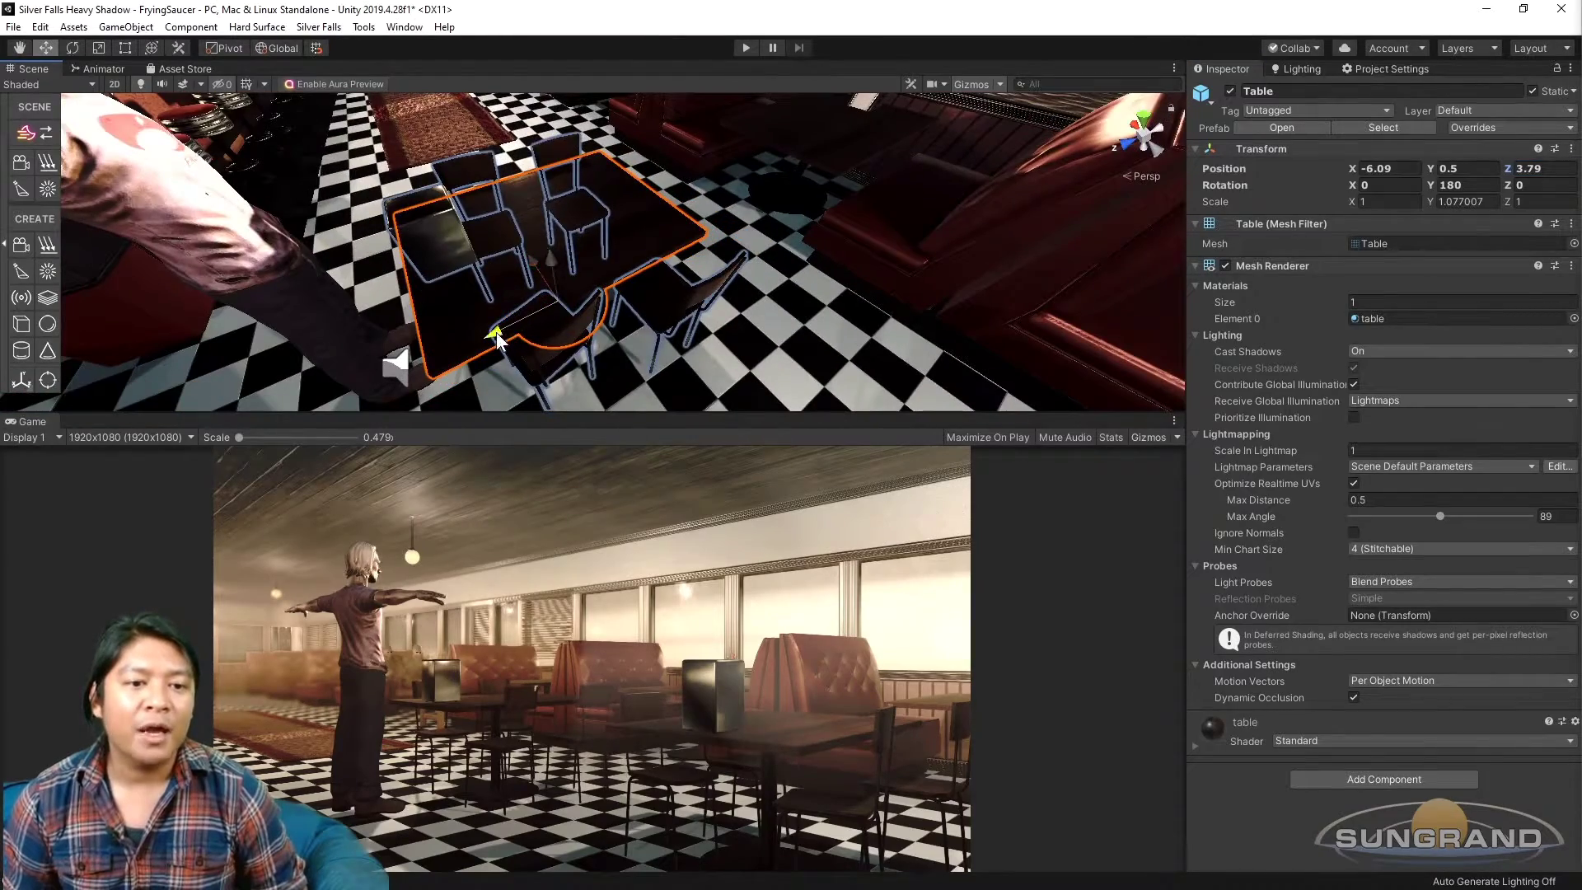
Reposition the other table sets further along the diner floor.
drag(497, 337, 647, 268)
right_drag(647, 268, 715, 324)
key(w)
drag(715, 323, 905, 223)
right_drag(630, 126, 890, 280)
key(e)
click(769, 257)
key(w)
drag(600, 344, 593, 348)
right_drag(594, 345, 664, 268)
Nudge Table (3) into place at X 9.55, Z 8.4 and save the scene.
click(684, 332)
key(w)
drag(677, 256, 686, 259)
key(s)
mouse_move(685, 262)
right_down()
mouse_move(712, 288)
mouse_move(692, 236)
right_up()
alt+drag(1072, 183, 599, 159)
scroll(596, 181, down, 5)
key(ctrl+s)
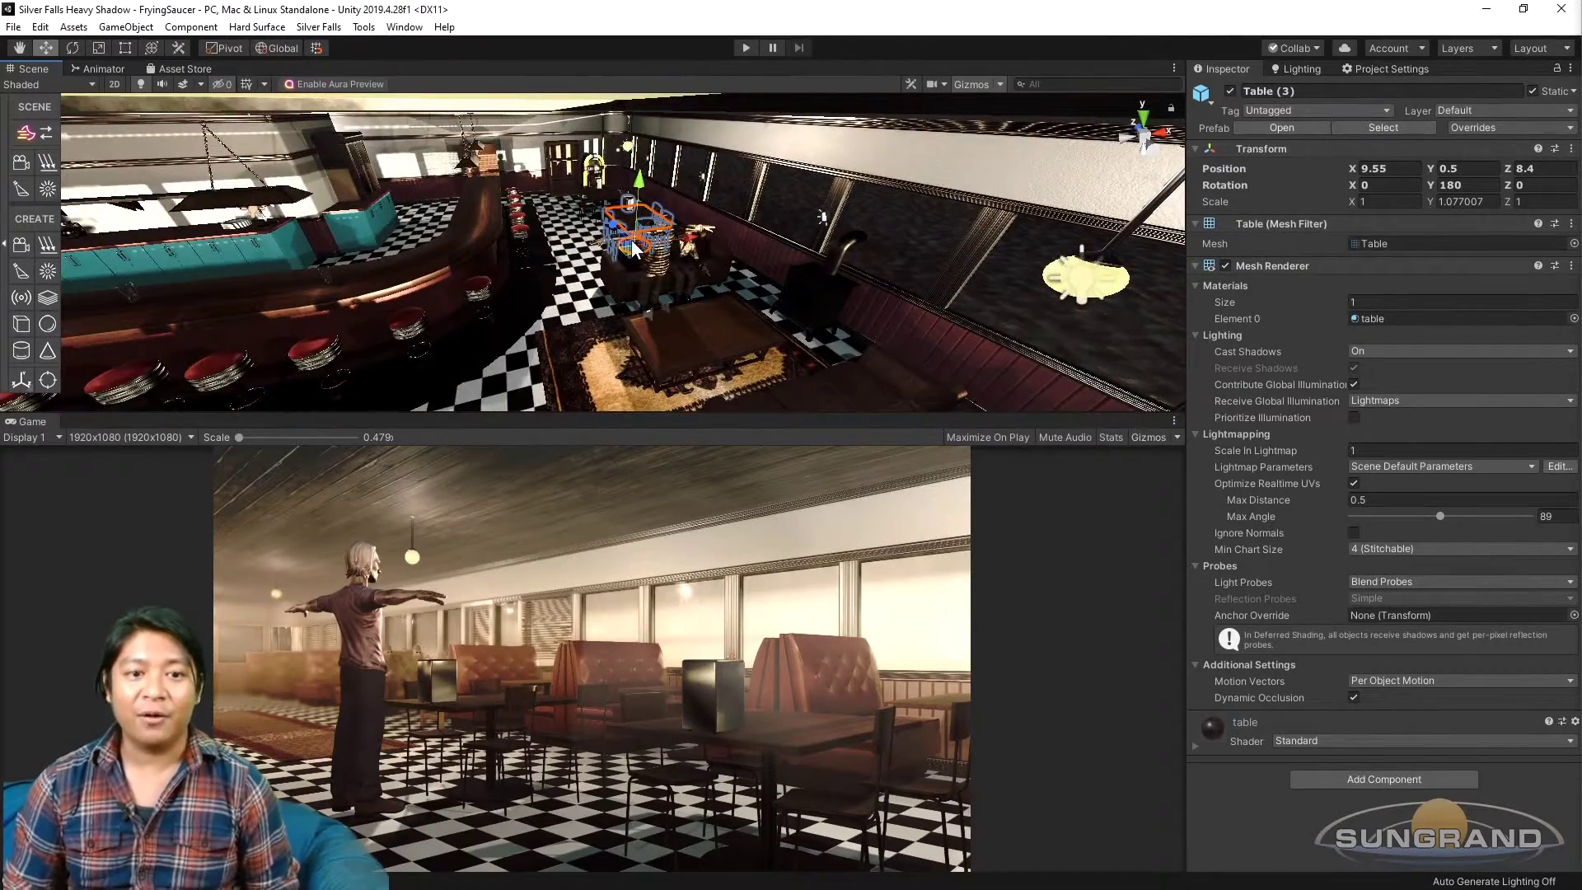
Examine the overall diner layout from the far end of the room and from outside the building.
scroll(614, 288, down, 6)
right_drag(614, 279, 542, 295)
right_drag(694, 306, 511, 244)
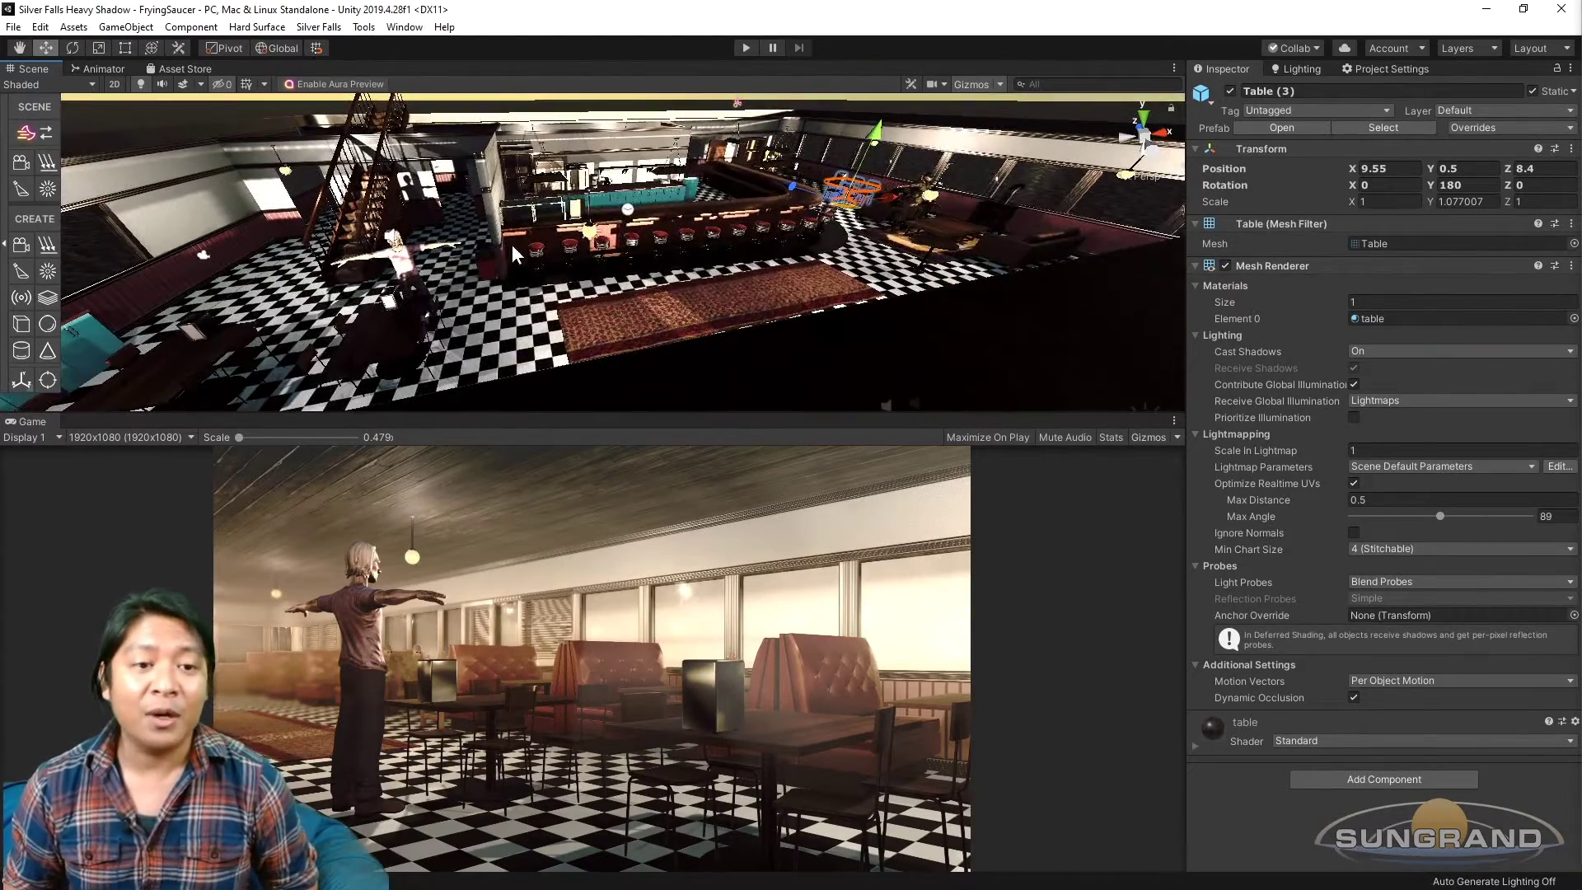
scroll(719, 270, down, 5)
mouse_move(720, 270)
right_down()
mouse_move(715, 253)
mouse_move(694, 267)
right_up()
scroll(694, 267, up, 4)
scroll(694, 267, down, 3)
middle_drag(693, 267, 600, 250)
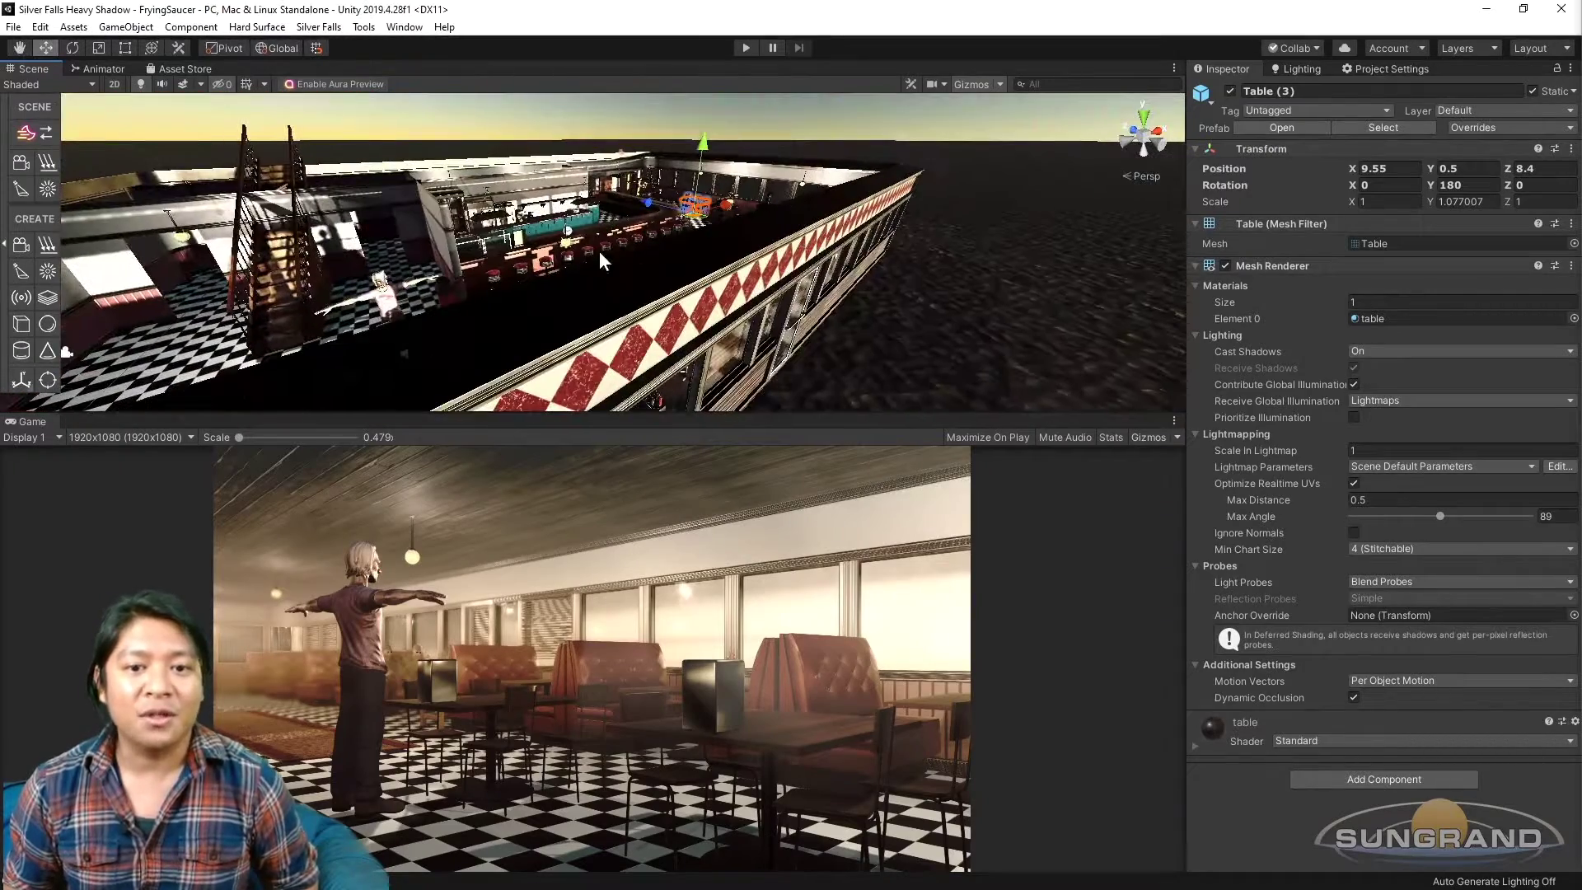
Darken the environment lighting's gradient Sky Color to a deep blue of RGB 7, 16, 25.
click(1289, 66)
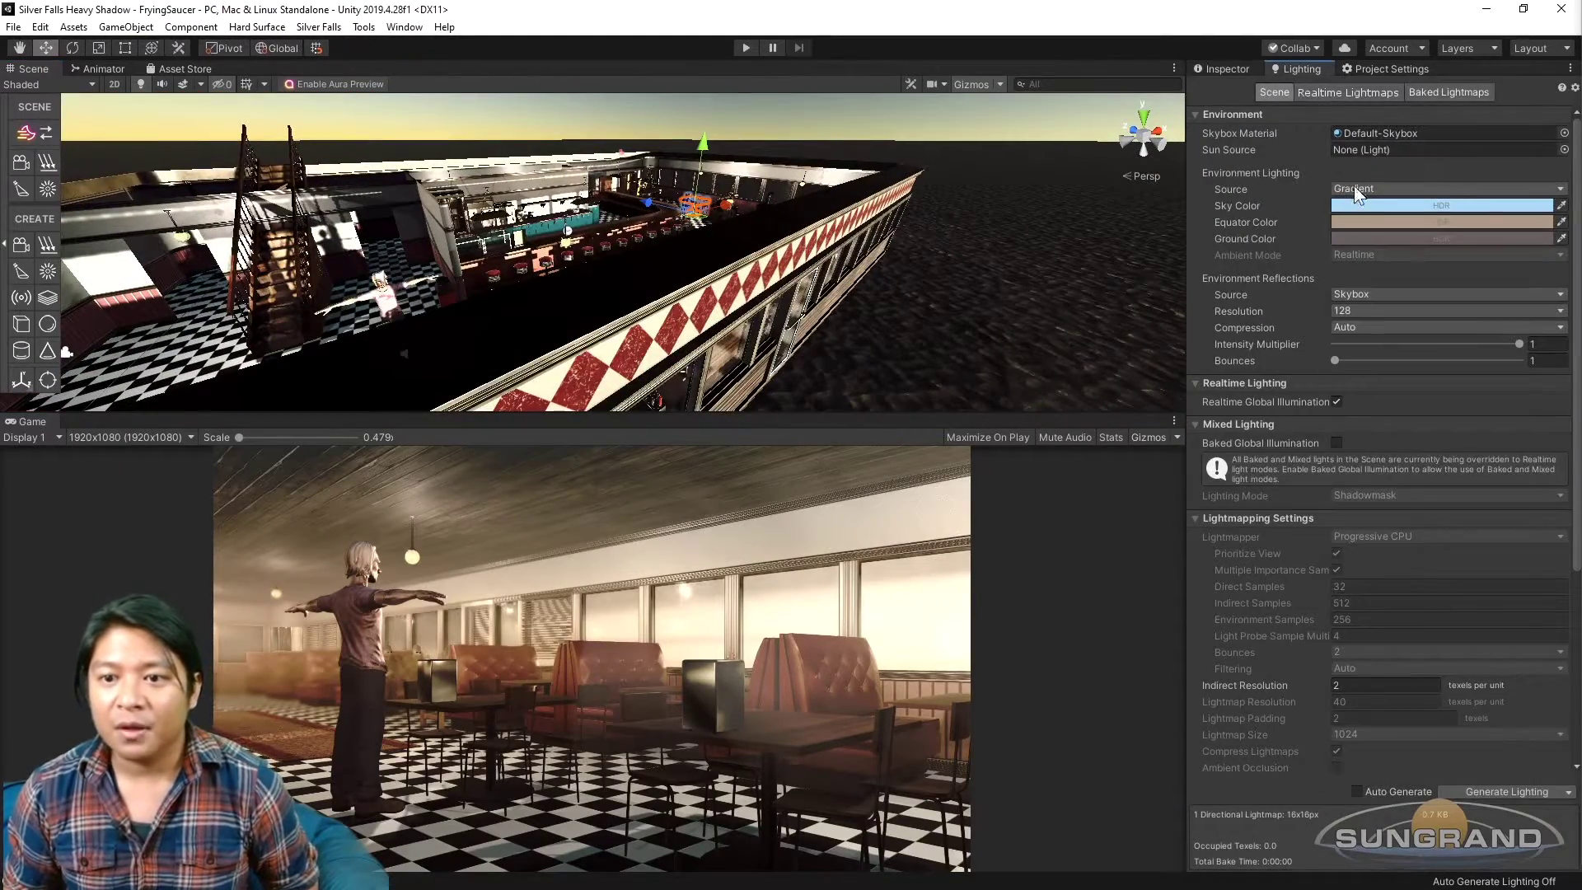
click(1371, 204)
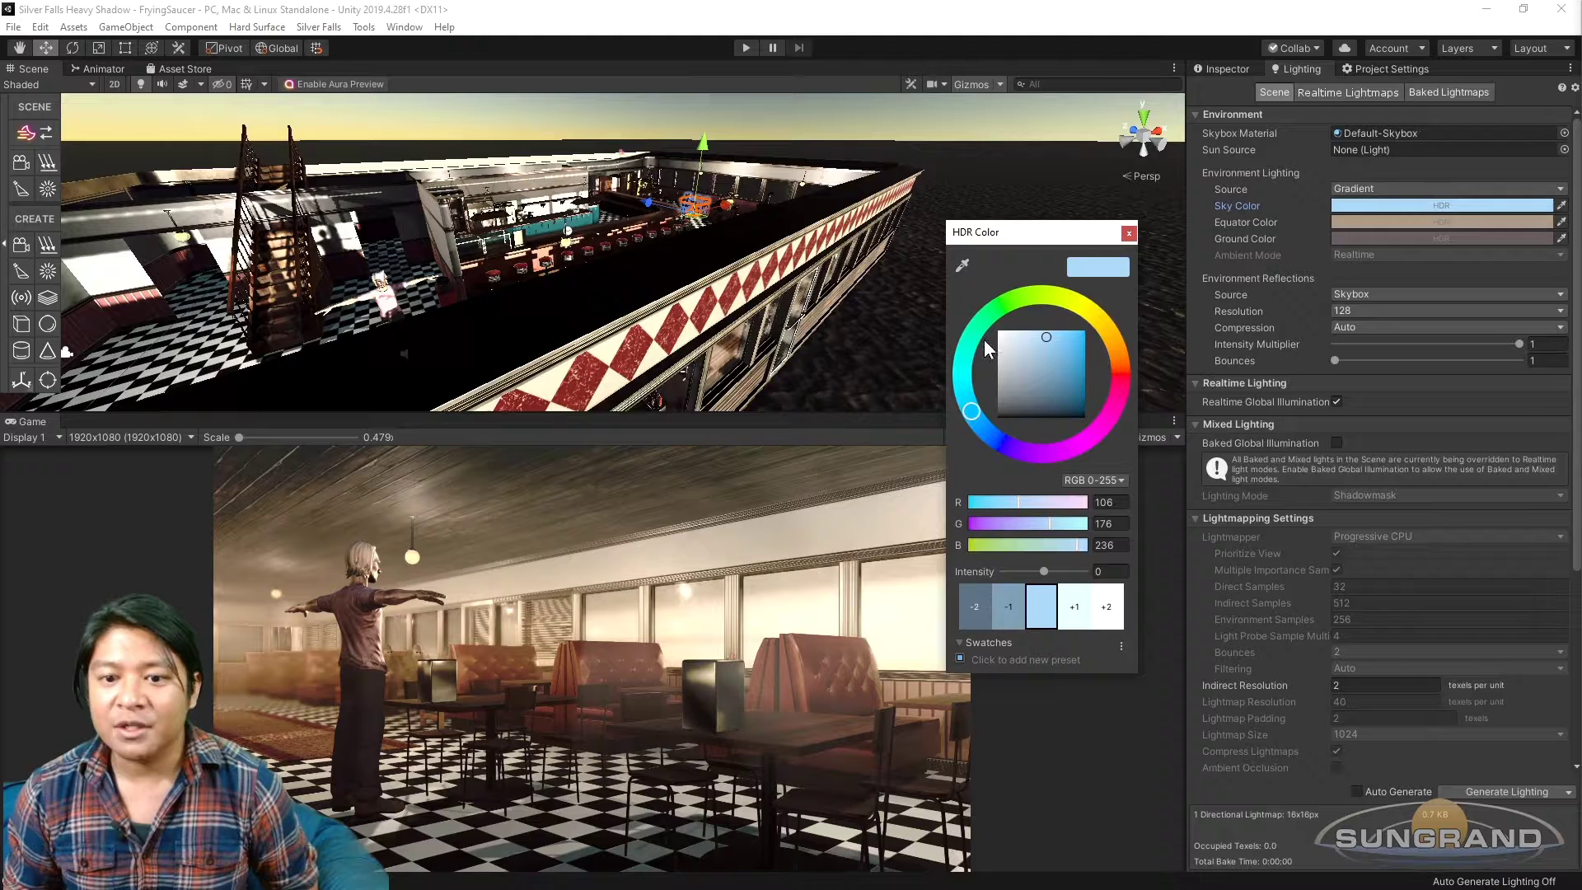
click(1060, 407)
drag(1061, 408, 1062, 408)
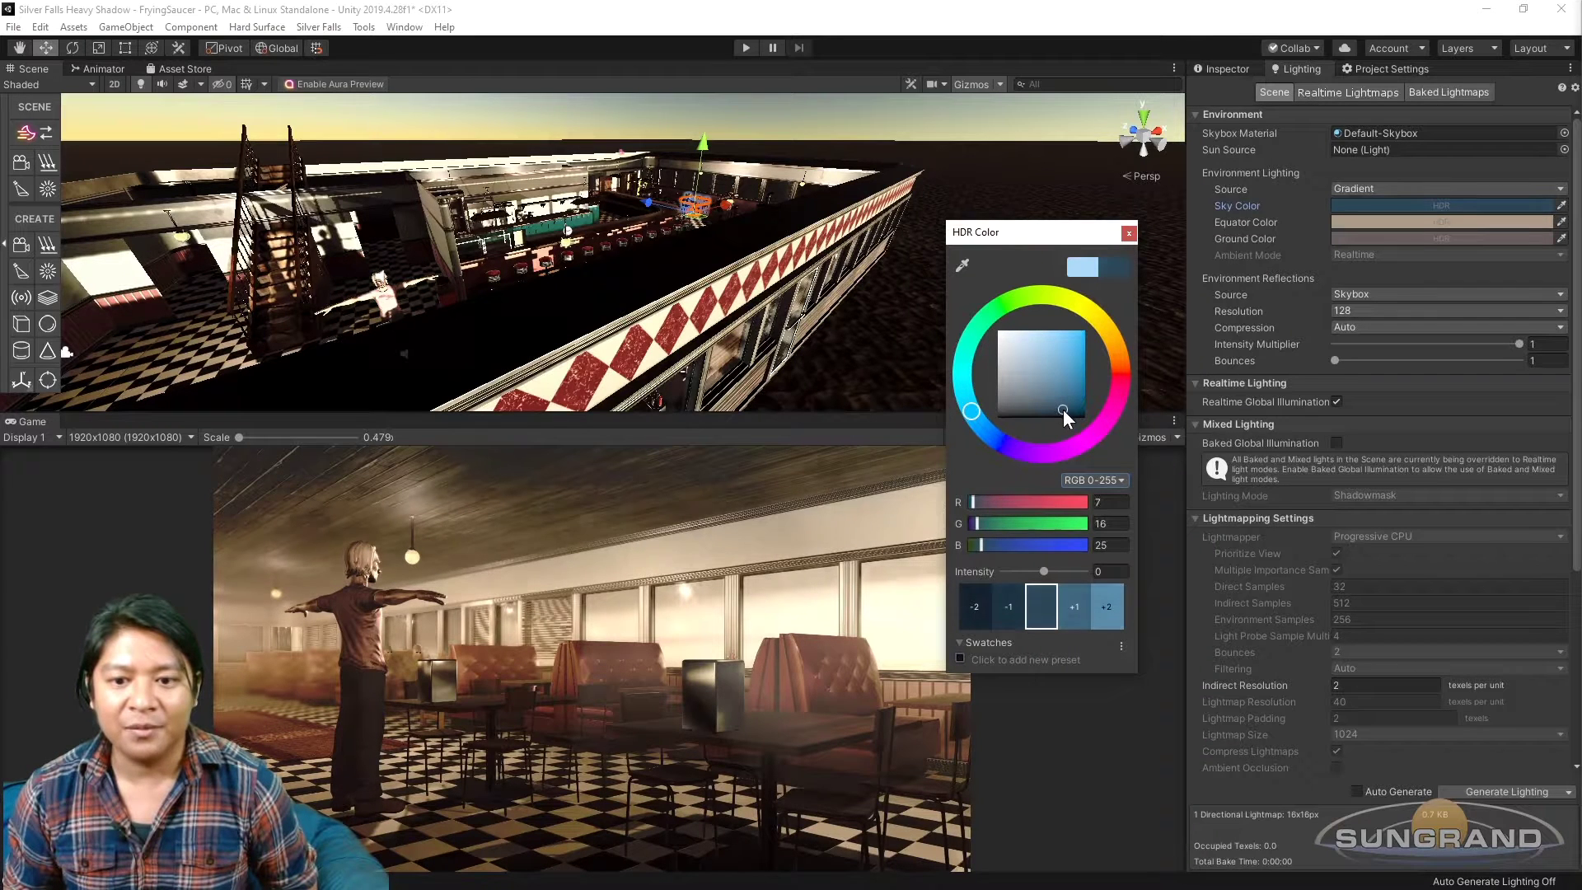
click(1129, 233)
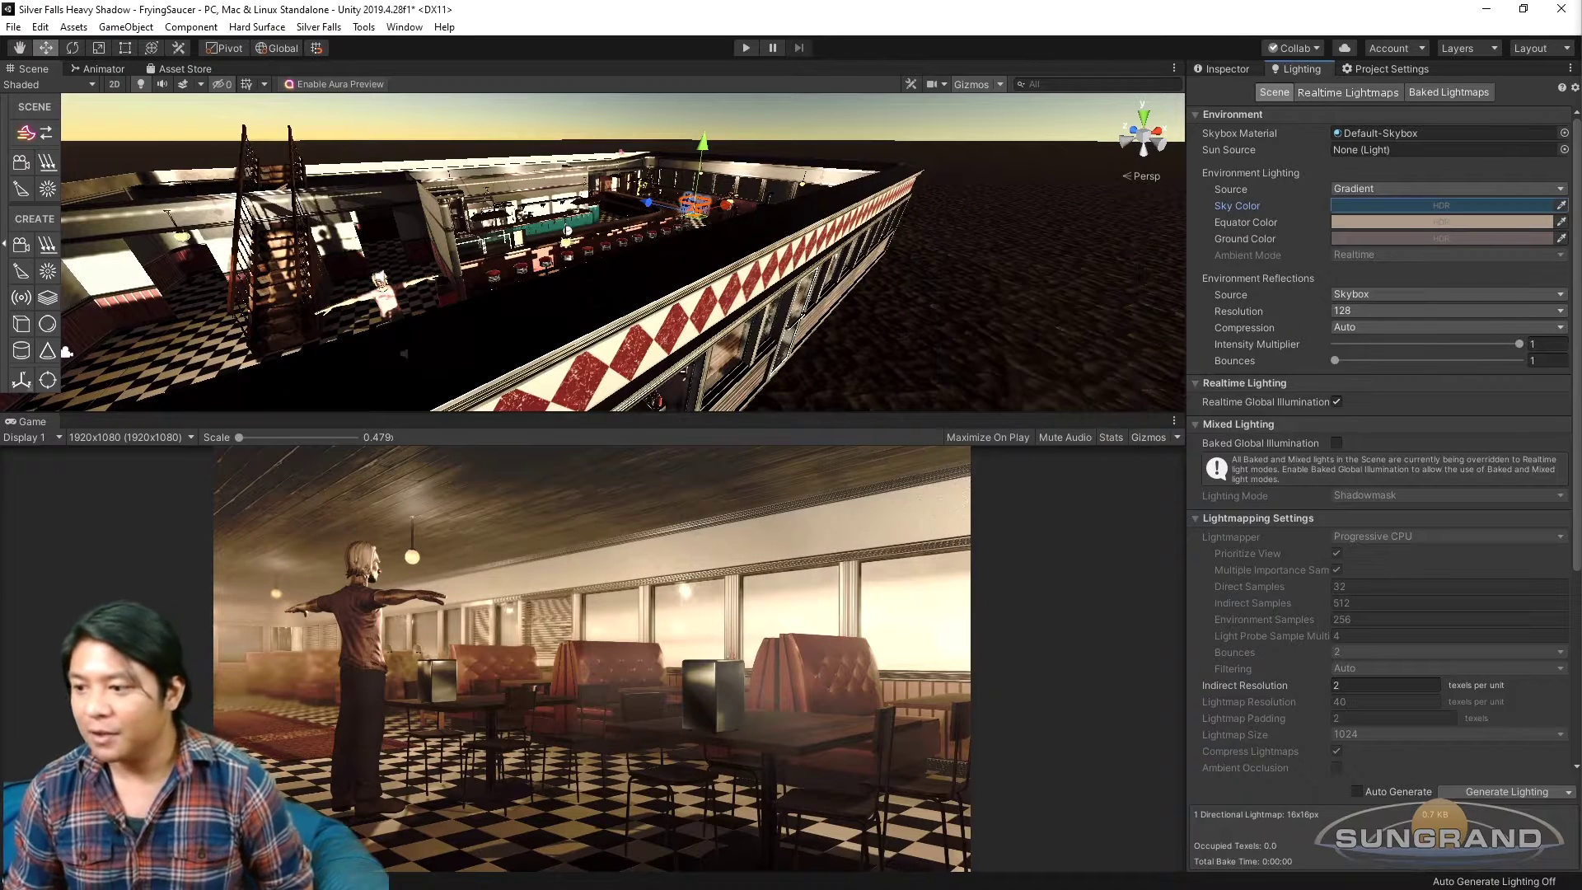
Find the Sun directional light in the scene, duplicate it and rename the copy Moon.
click(1096, 84)
text(sun)
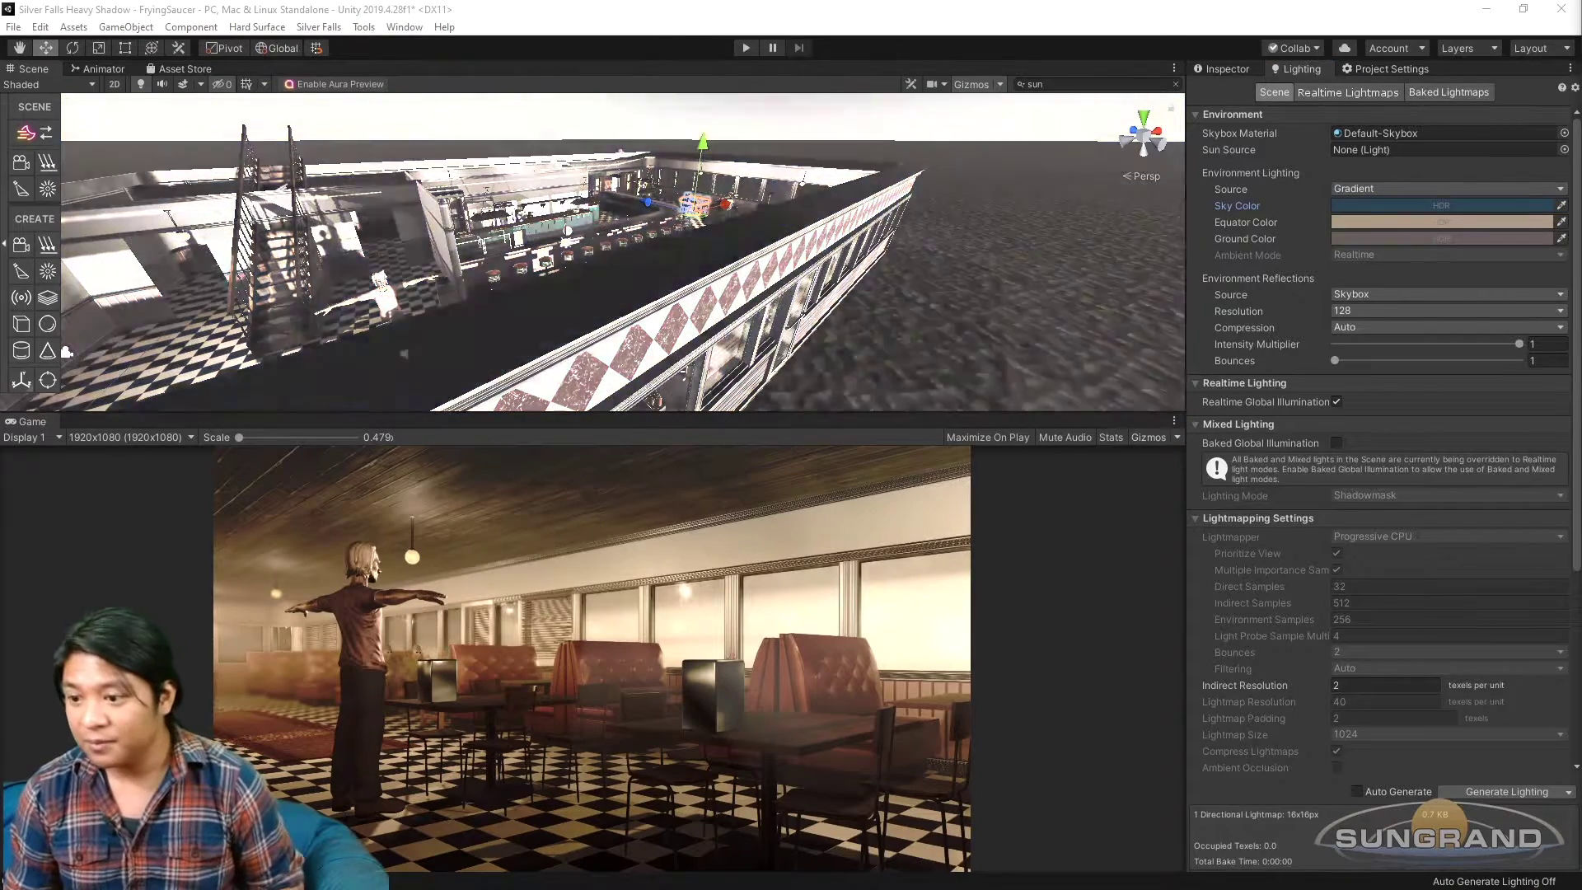
click(690, 264)
scroll(694, 318, down, 3)
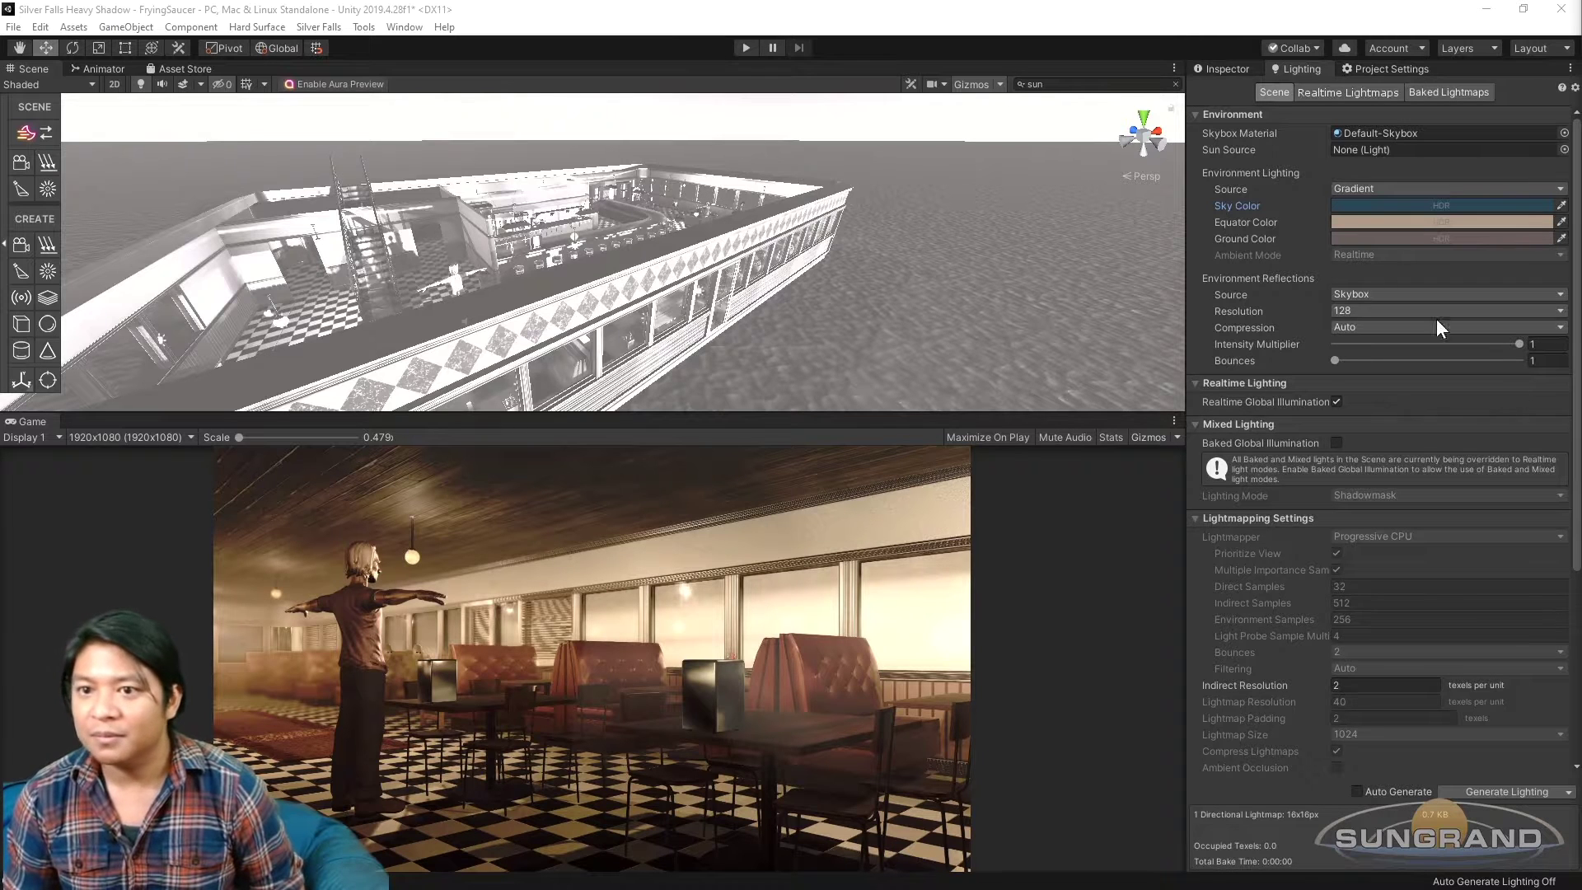
click(1227, 69)
scroll(863, 236, down, 2)
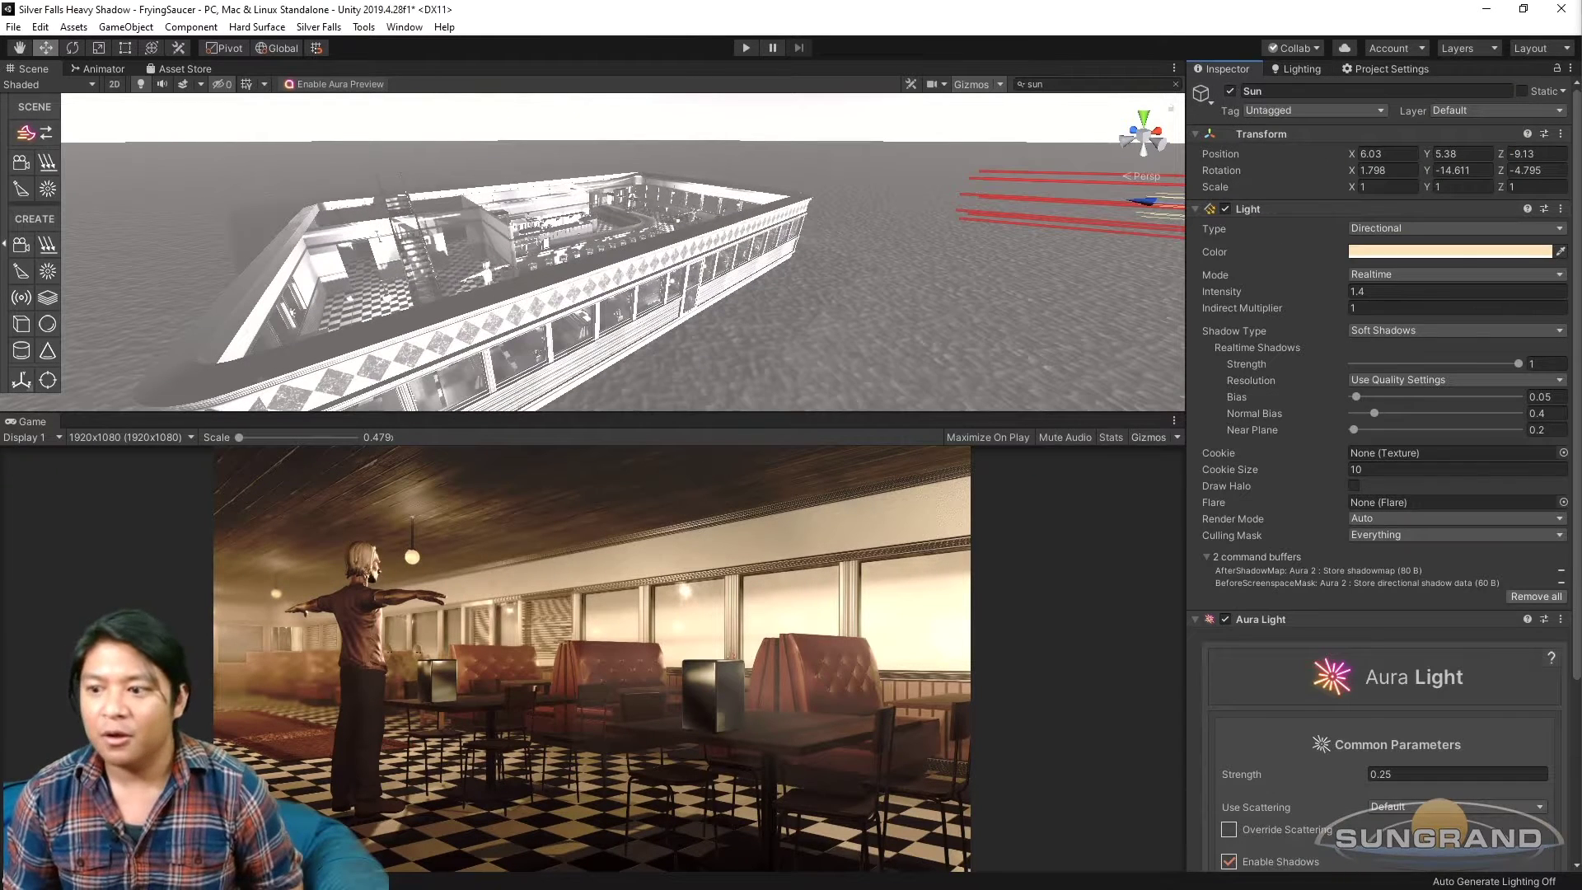
key(ctrl+d)
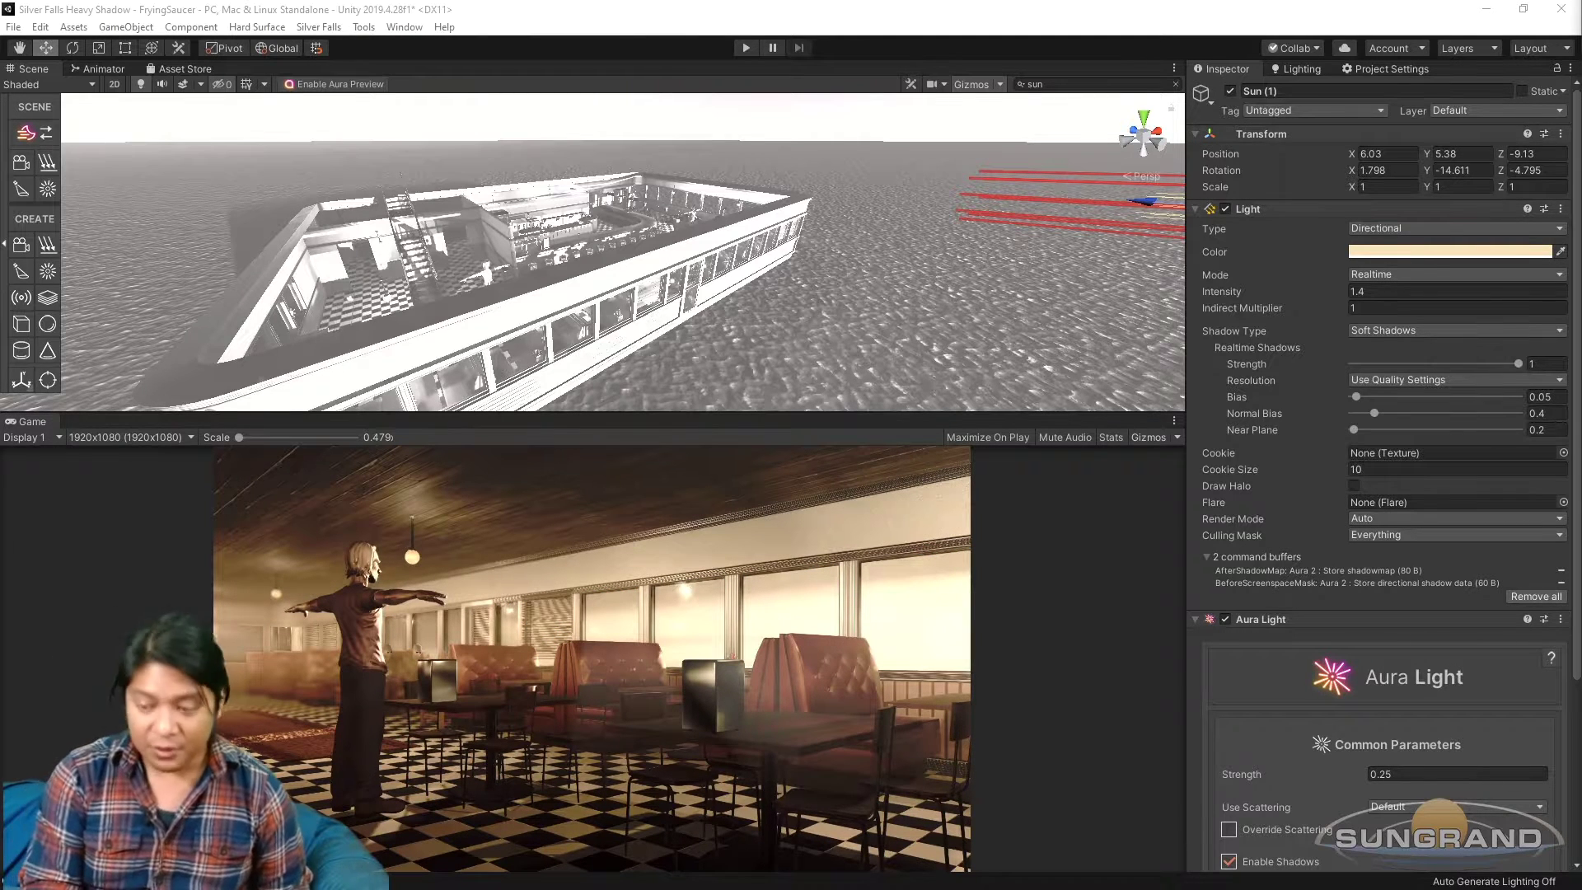
text(Moon)
key(Return)
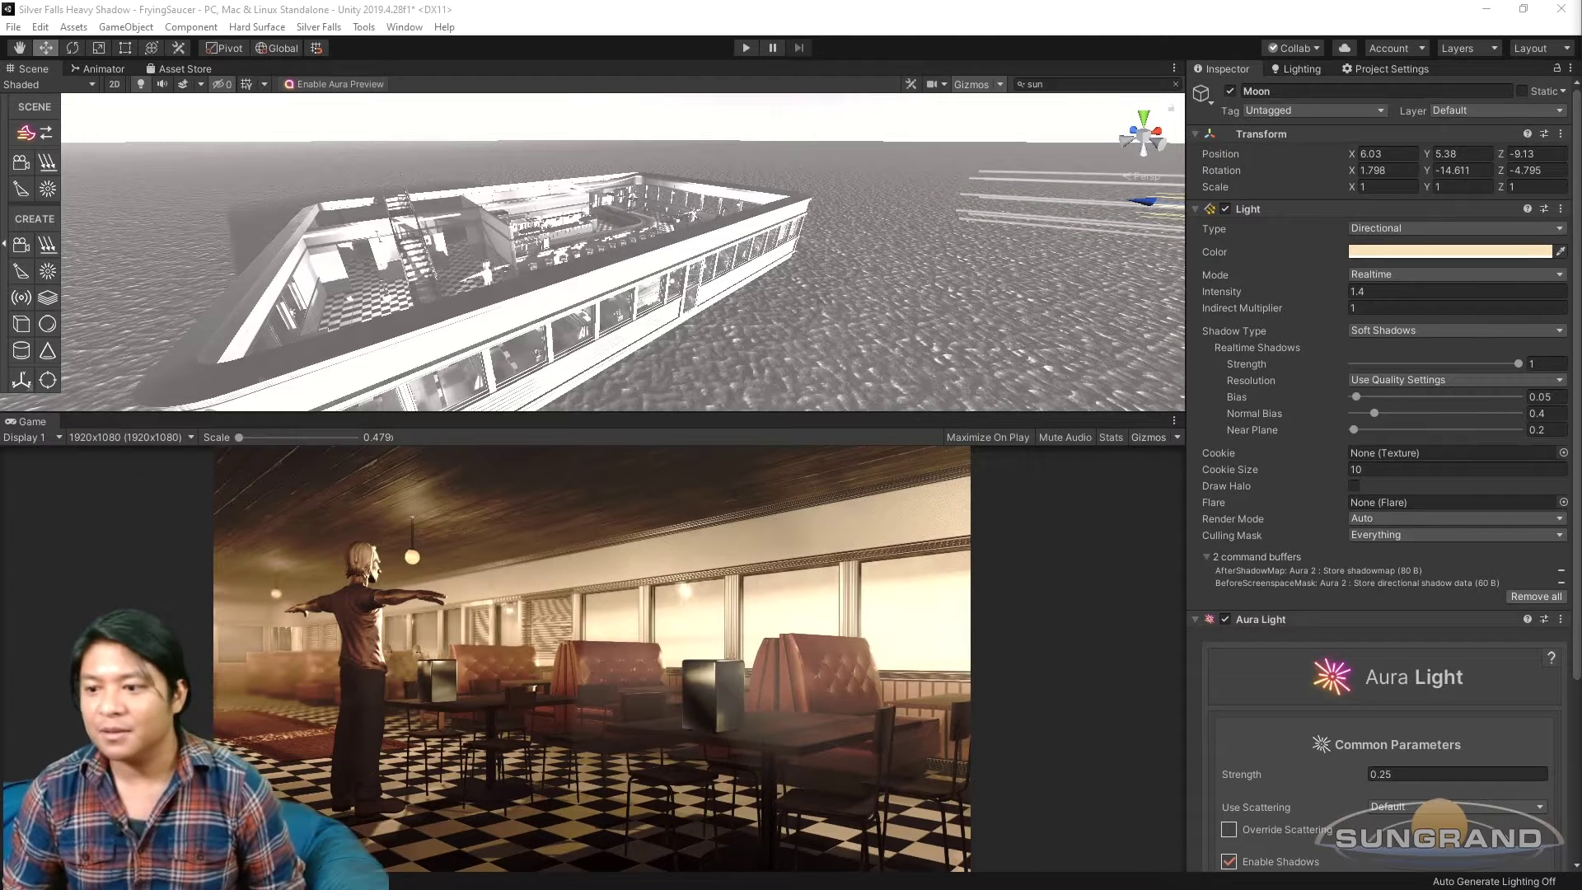
Compare the scene with the Sun's Light component on and off, and leave that component disabled.
key(Up)
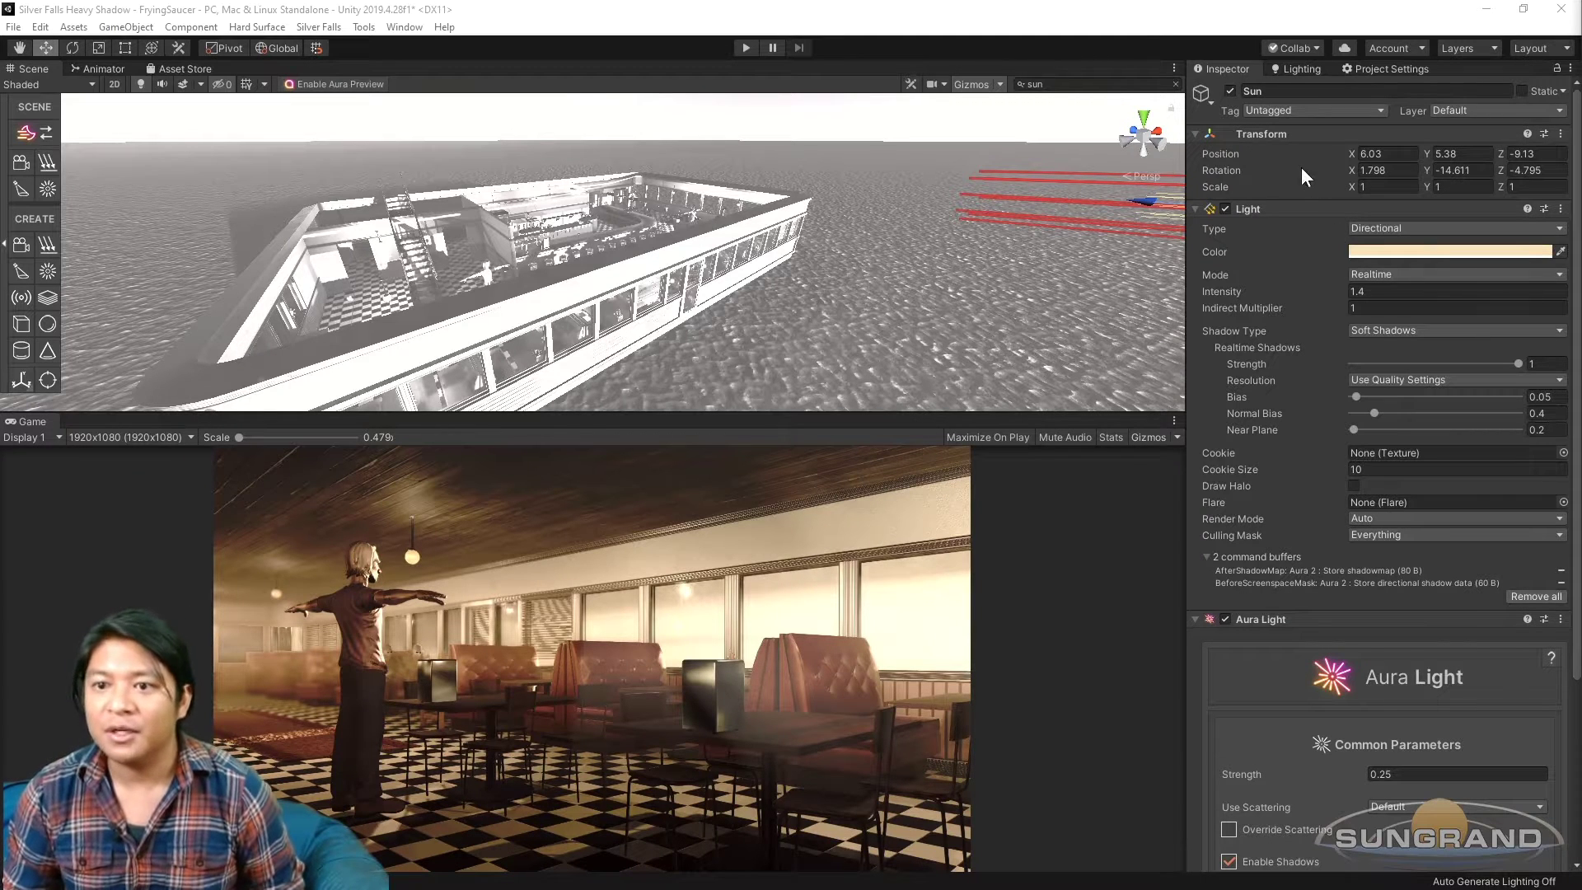
click(1224, 208)
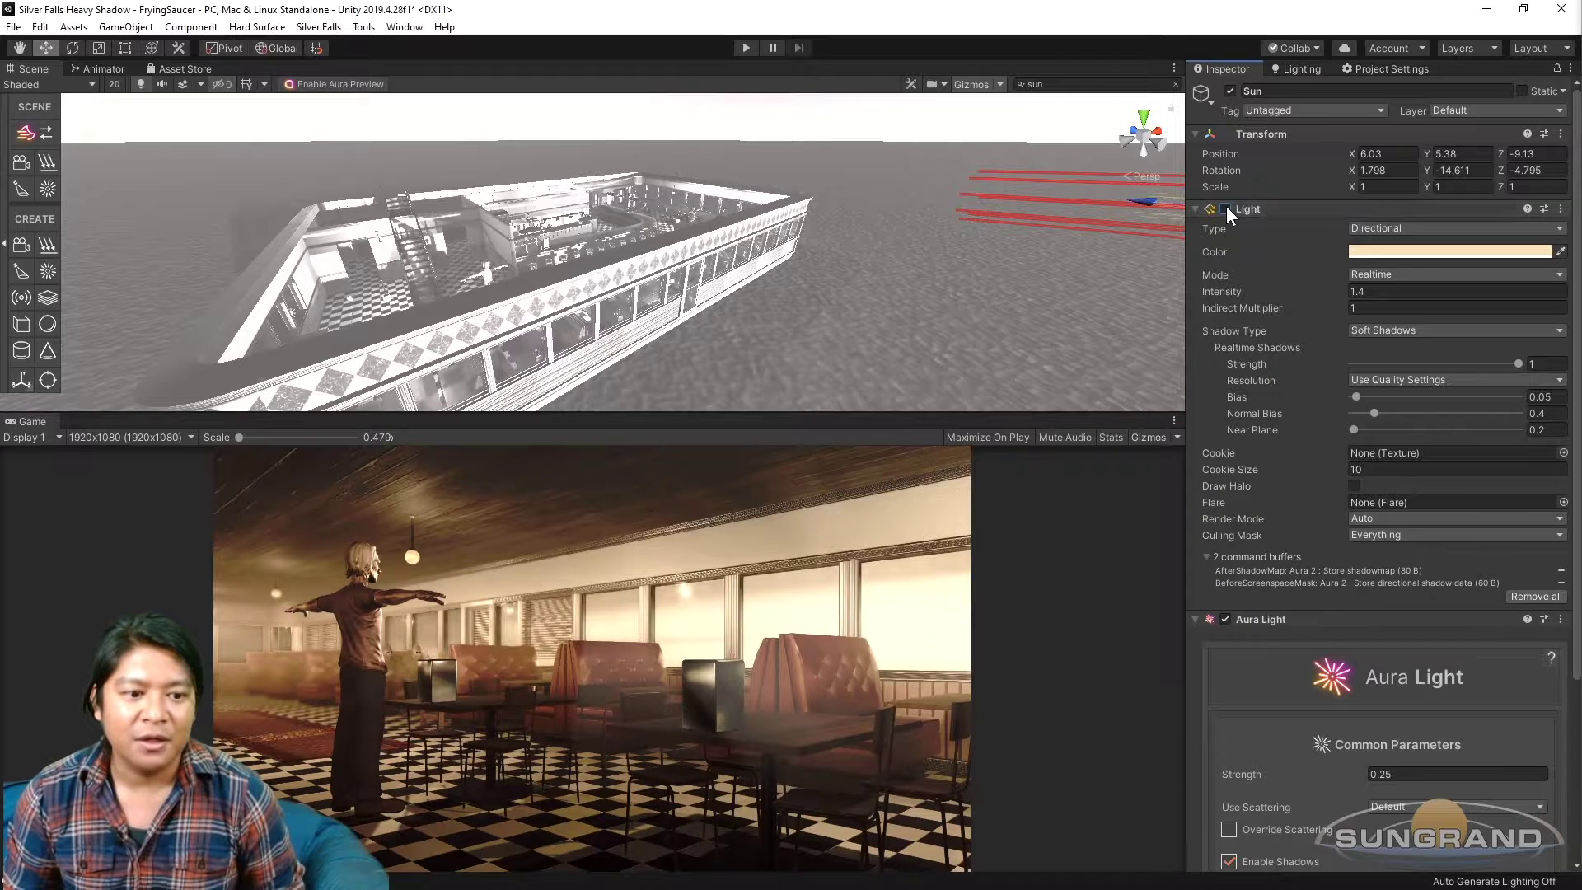
click(1226, 208)
click(1226, 209)
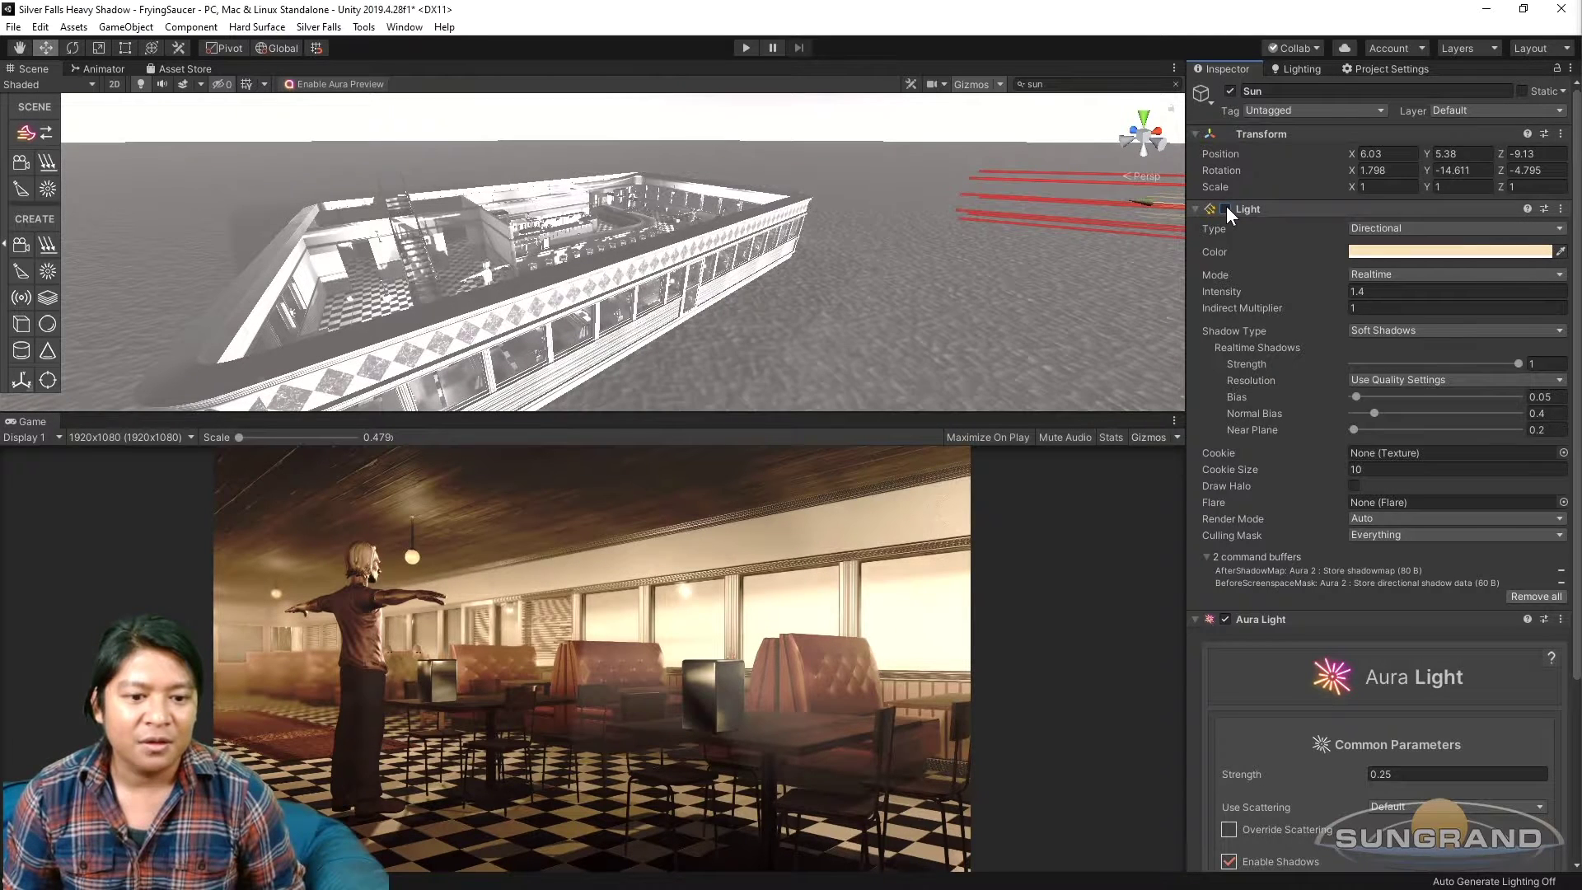
click(1226, 209)
click(1226, 208)
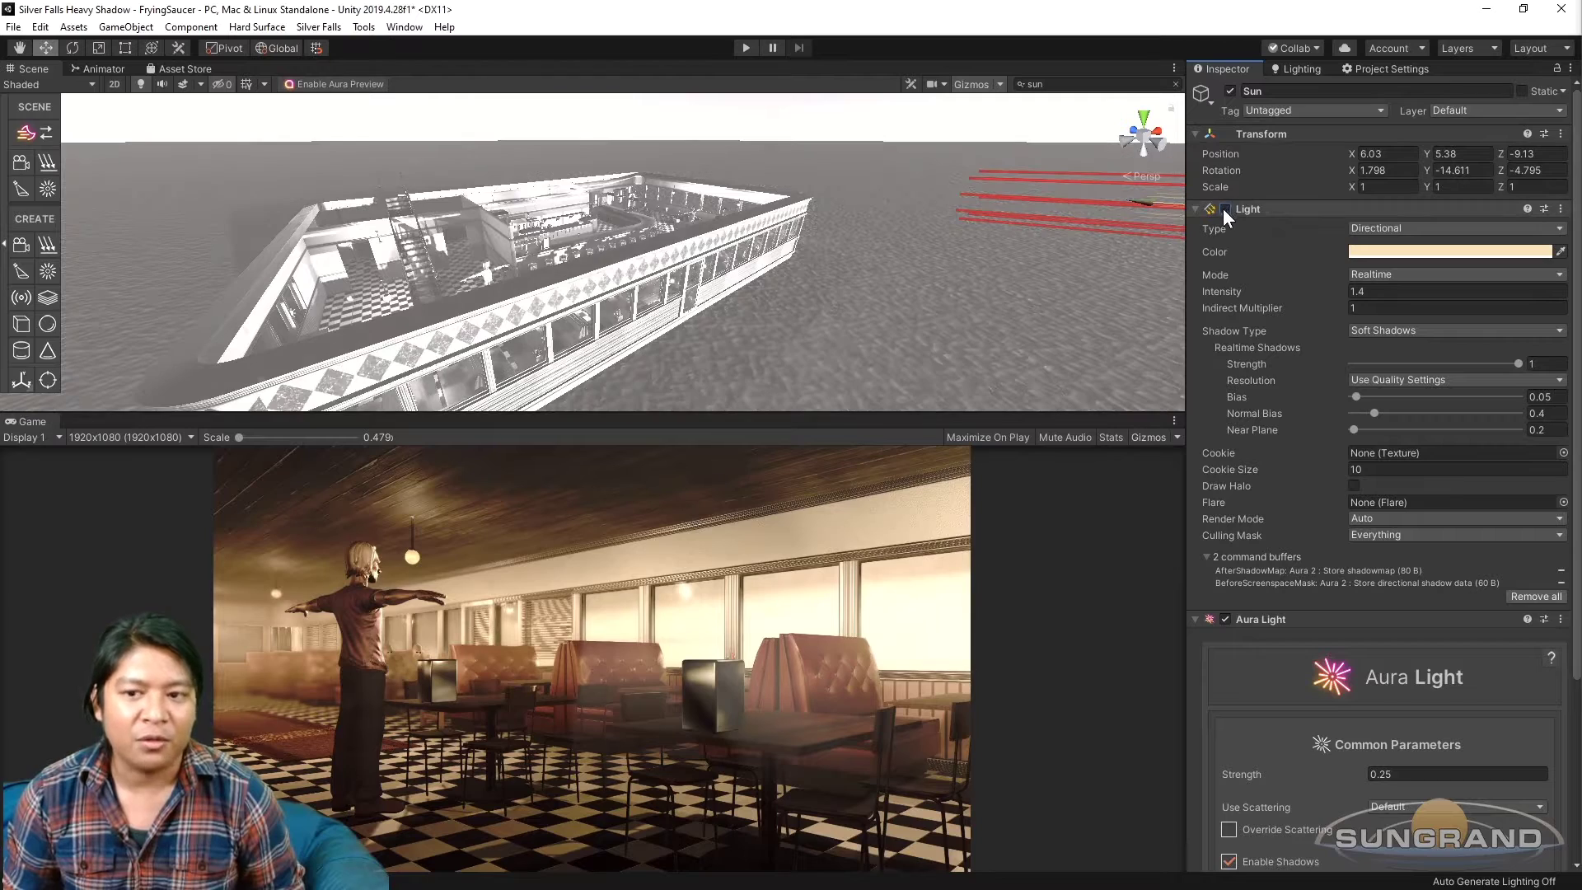
scroll(1284, 463, down, 5)
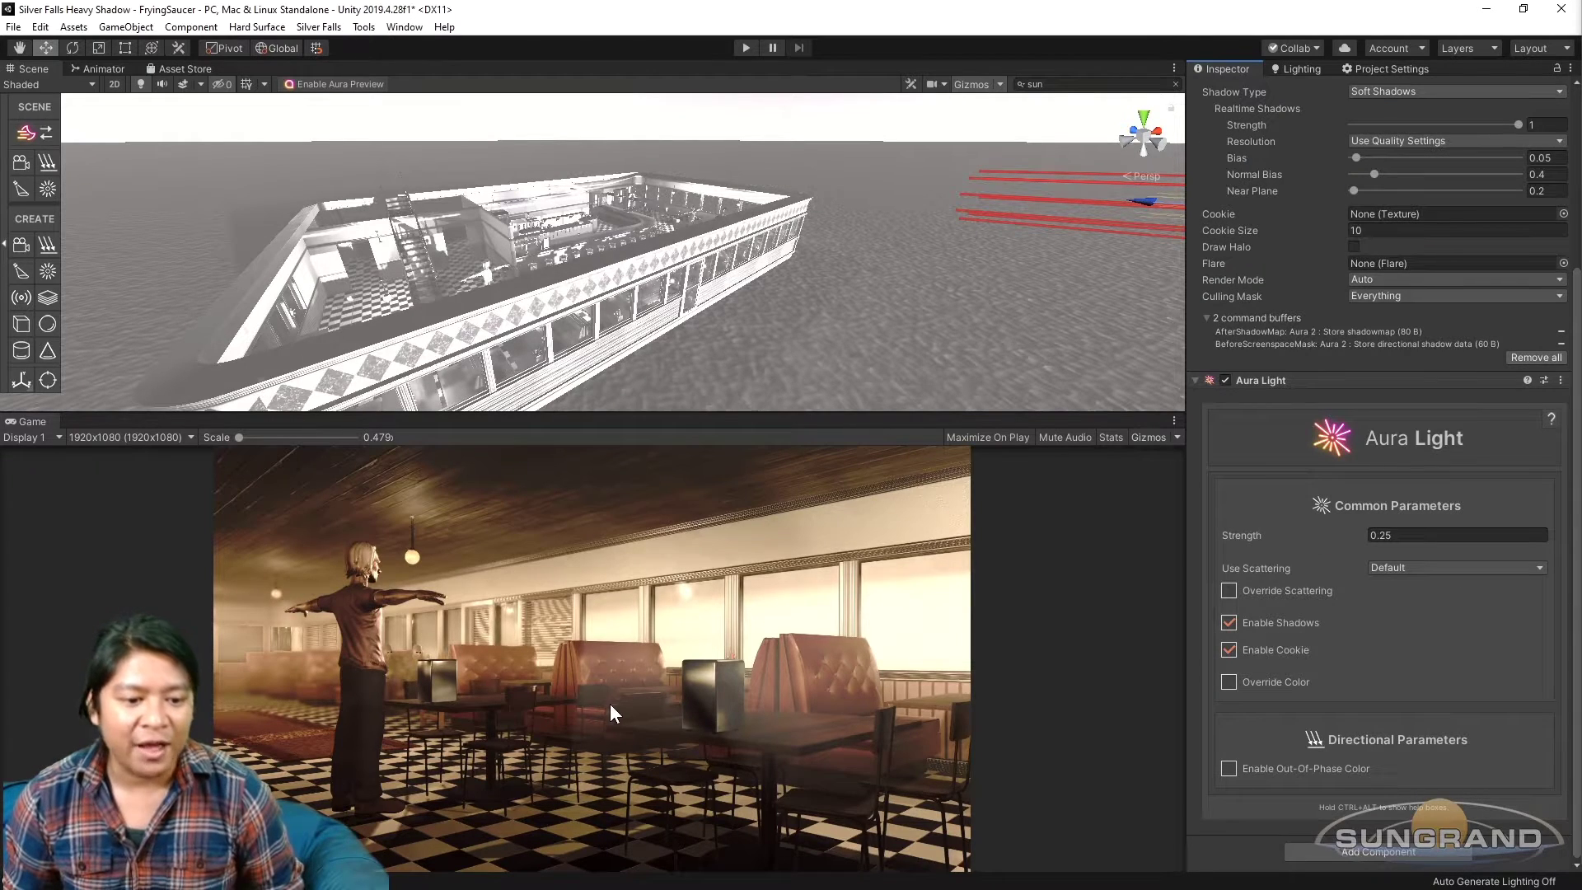
Clear the scene search filter and disable the Sun Shafts effect on the camera.
alt+right_drag(657, 234, 938, 413)
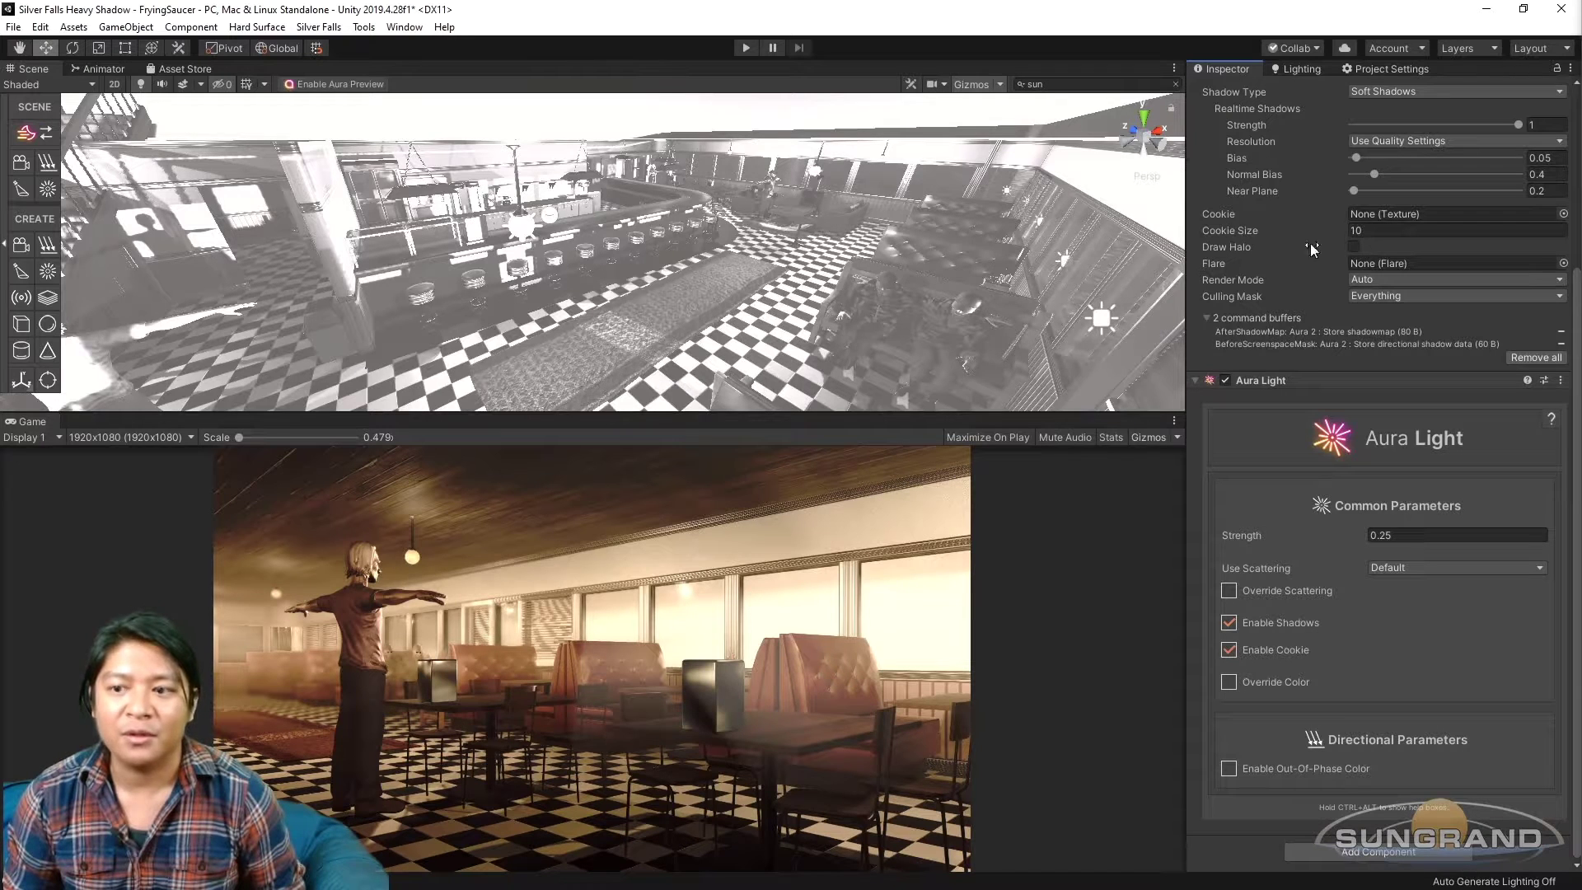
click(1176, 85)
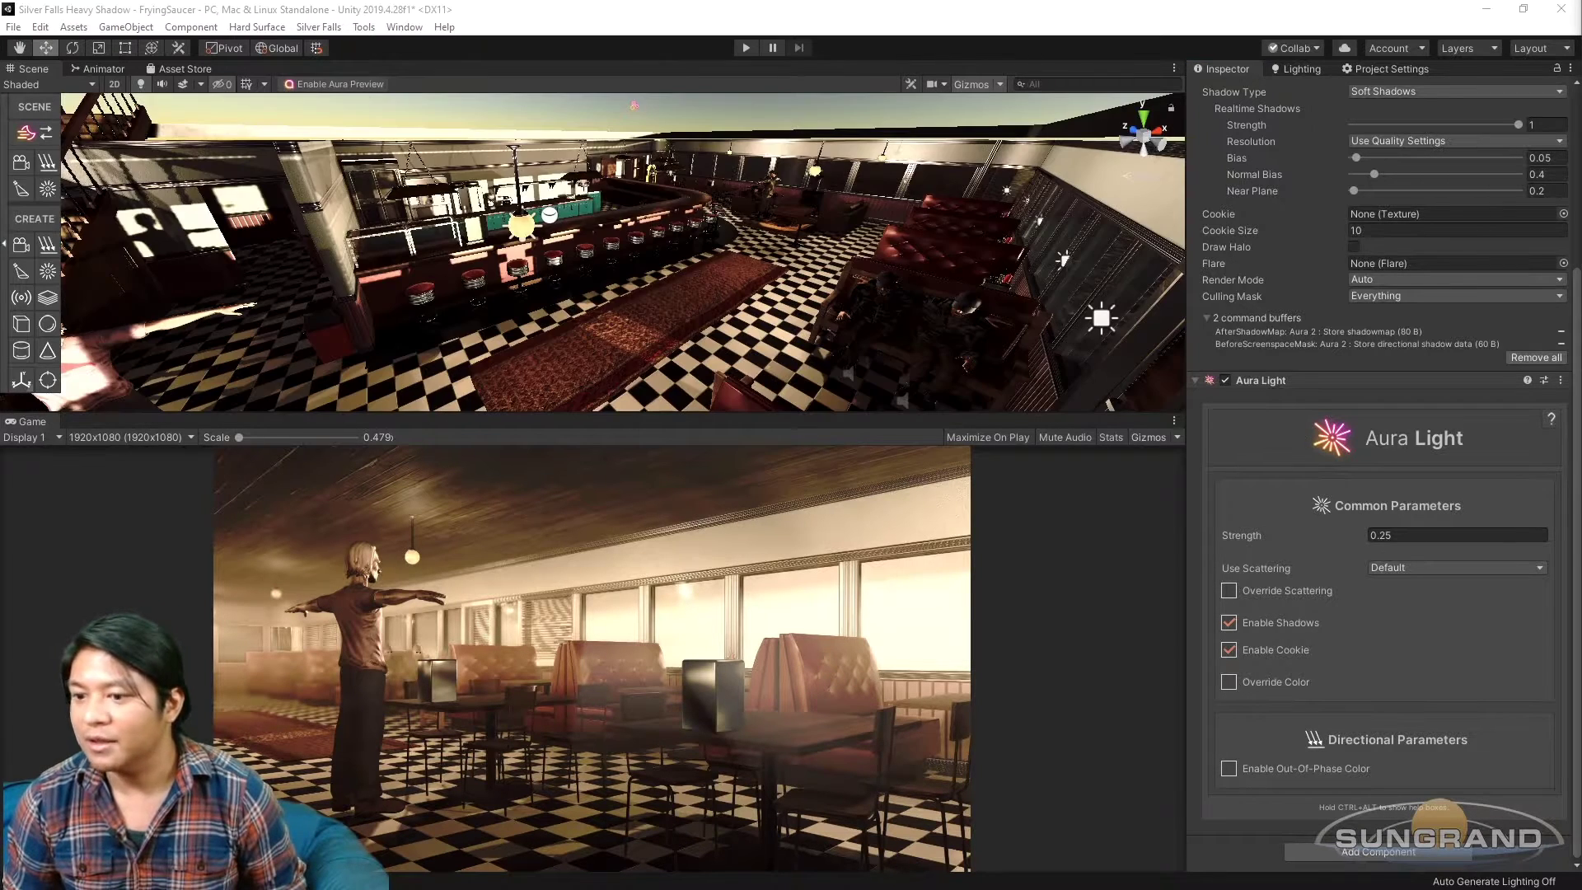
middle_drag(561, 254, 795, 194)
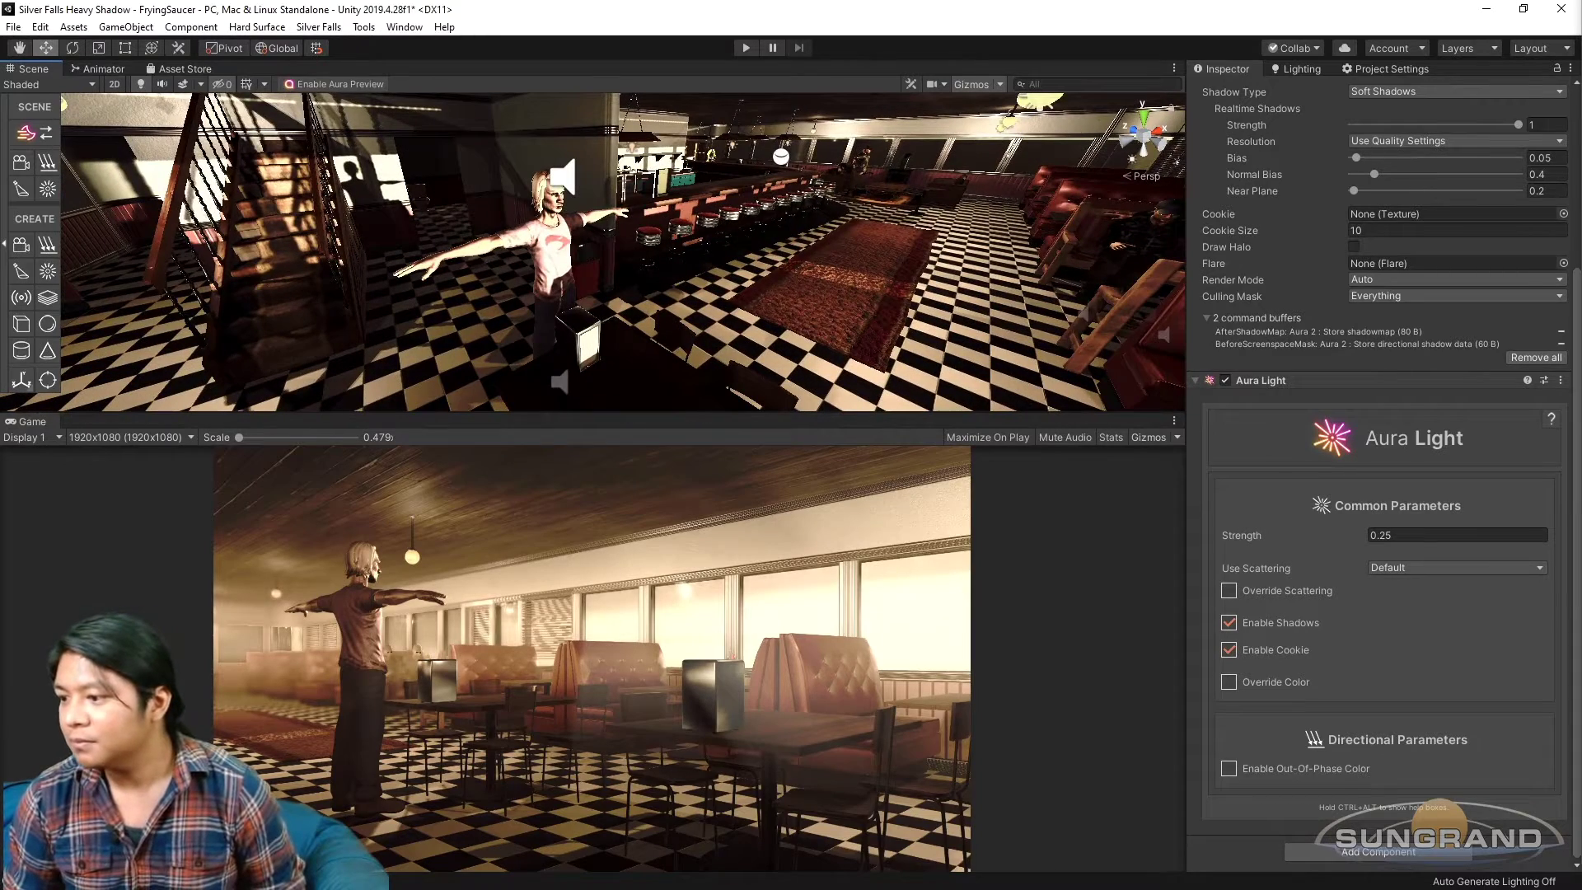
scroll(1286, 377, down, 20)
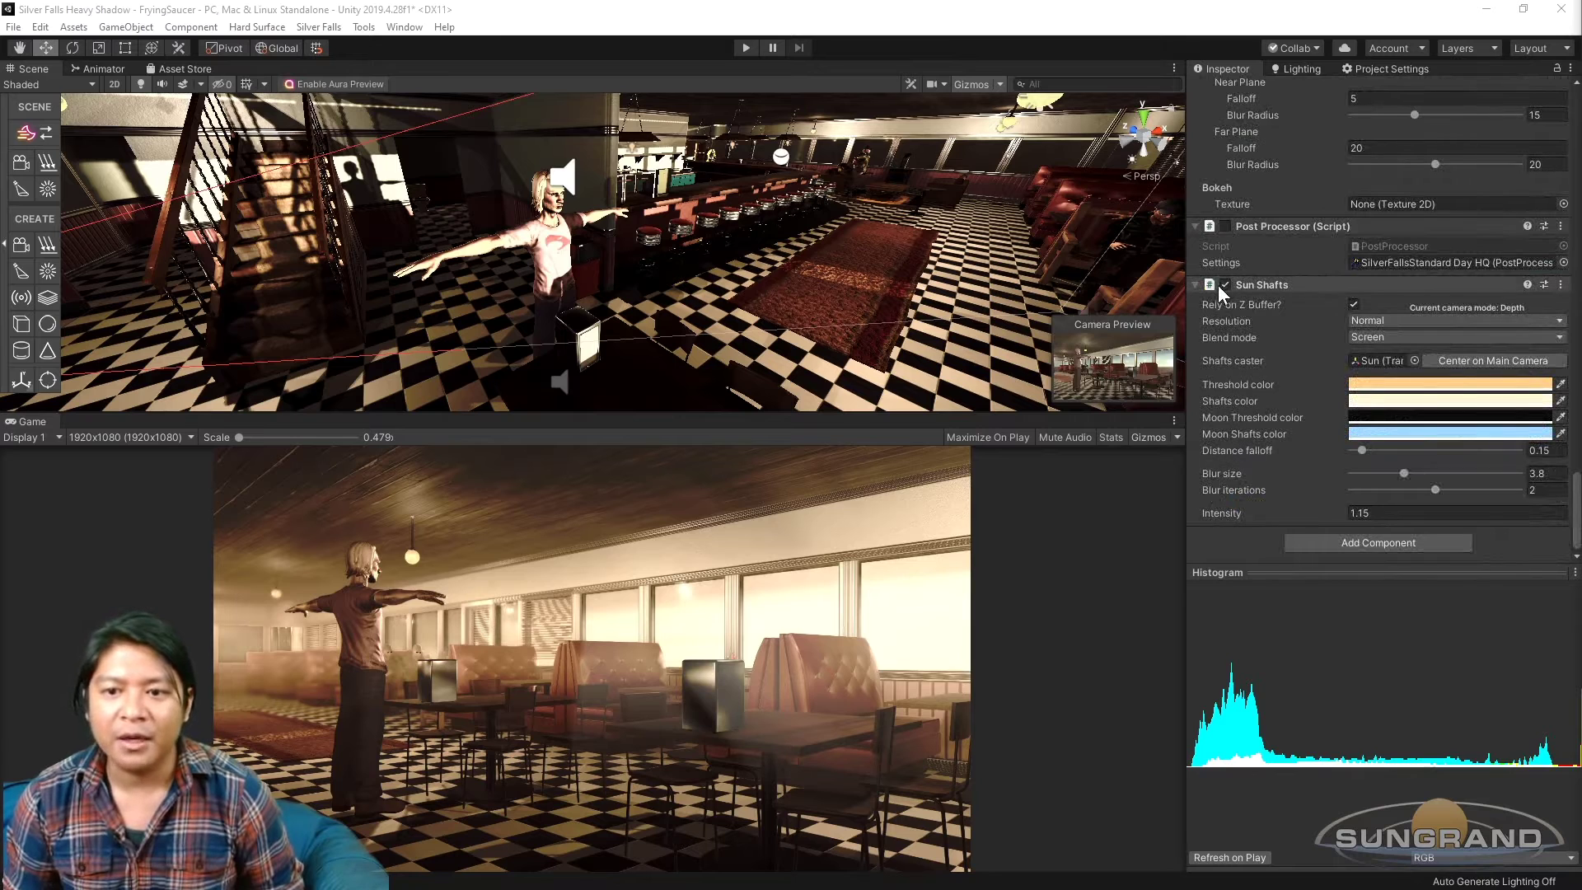
click(1224, 284)
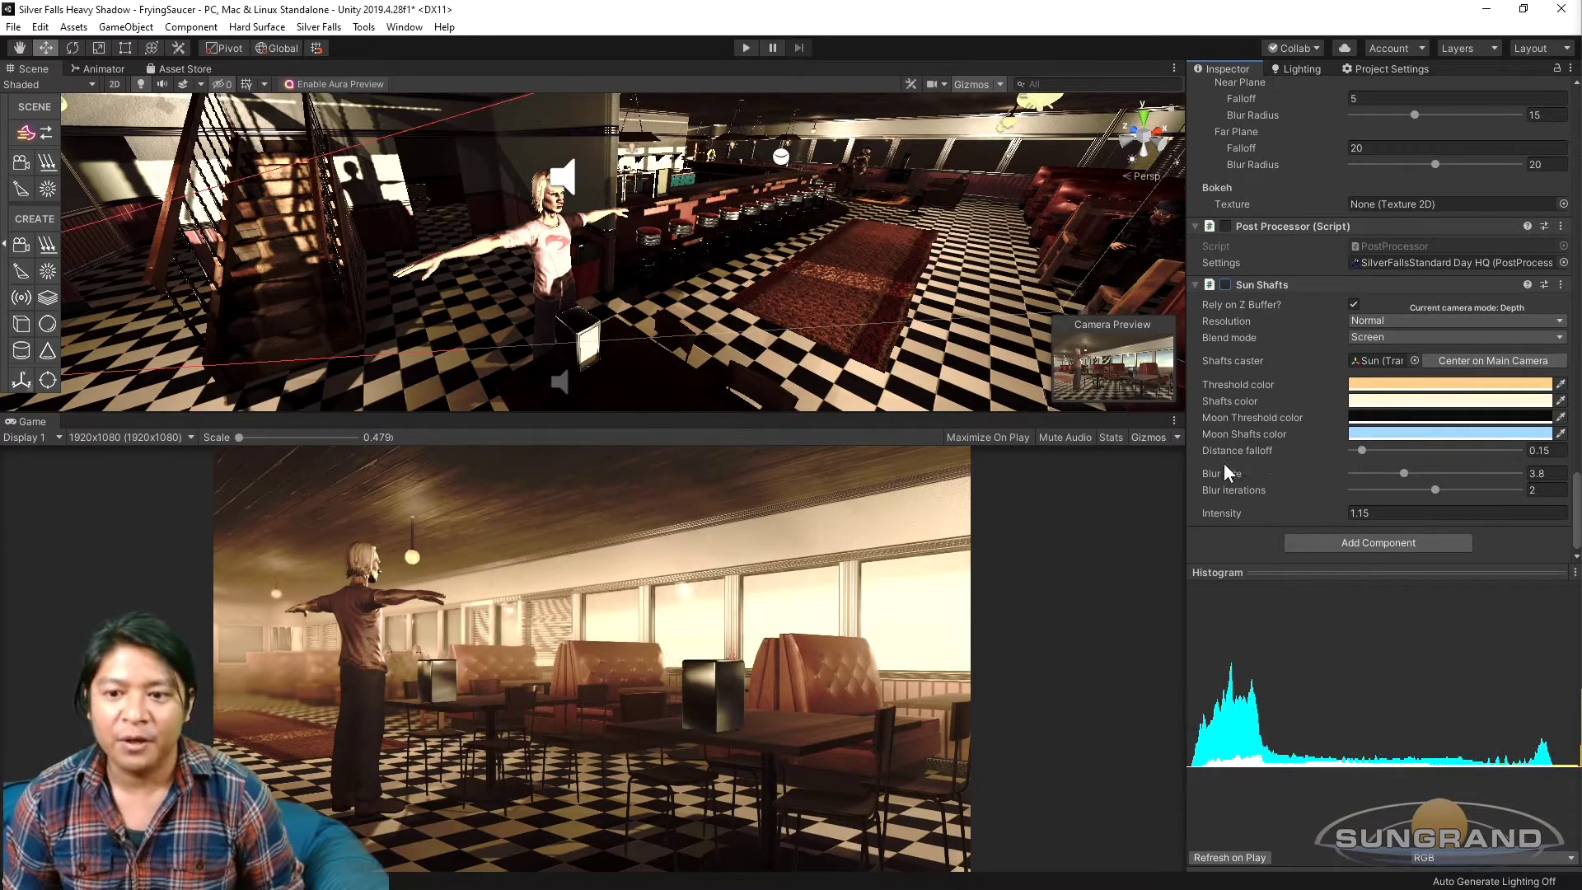
key(s)
right_drag(842, 317, 842, 320)
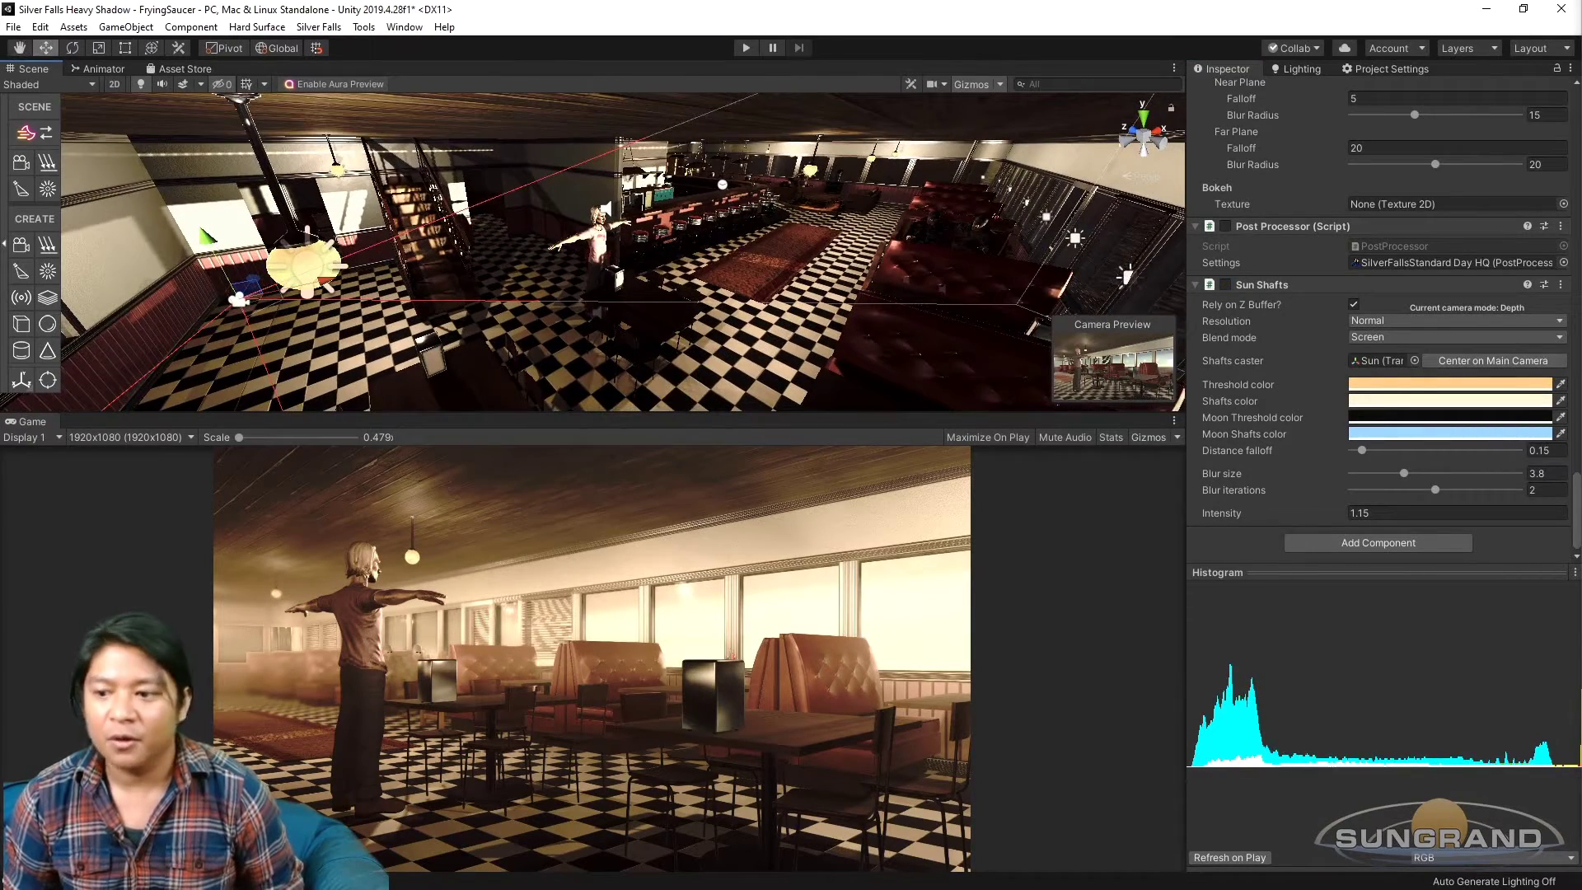
Find the Sun again, deactivate the whole object and disable its Aura Light component.
key(ctrl+f)
text(sun)
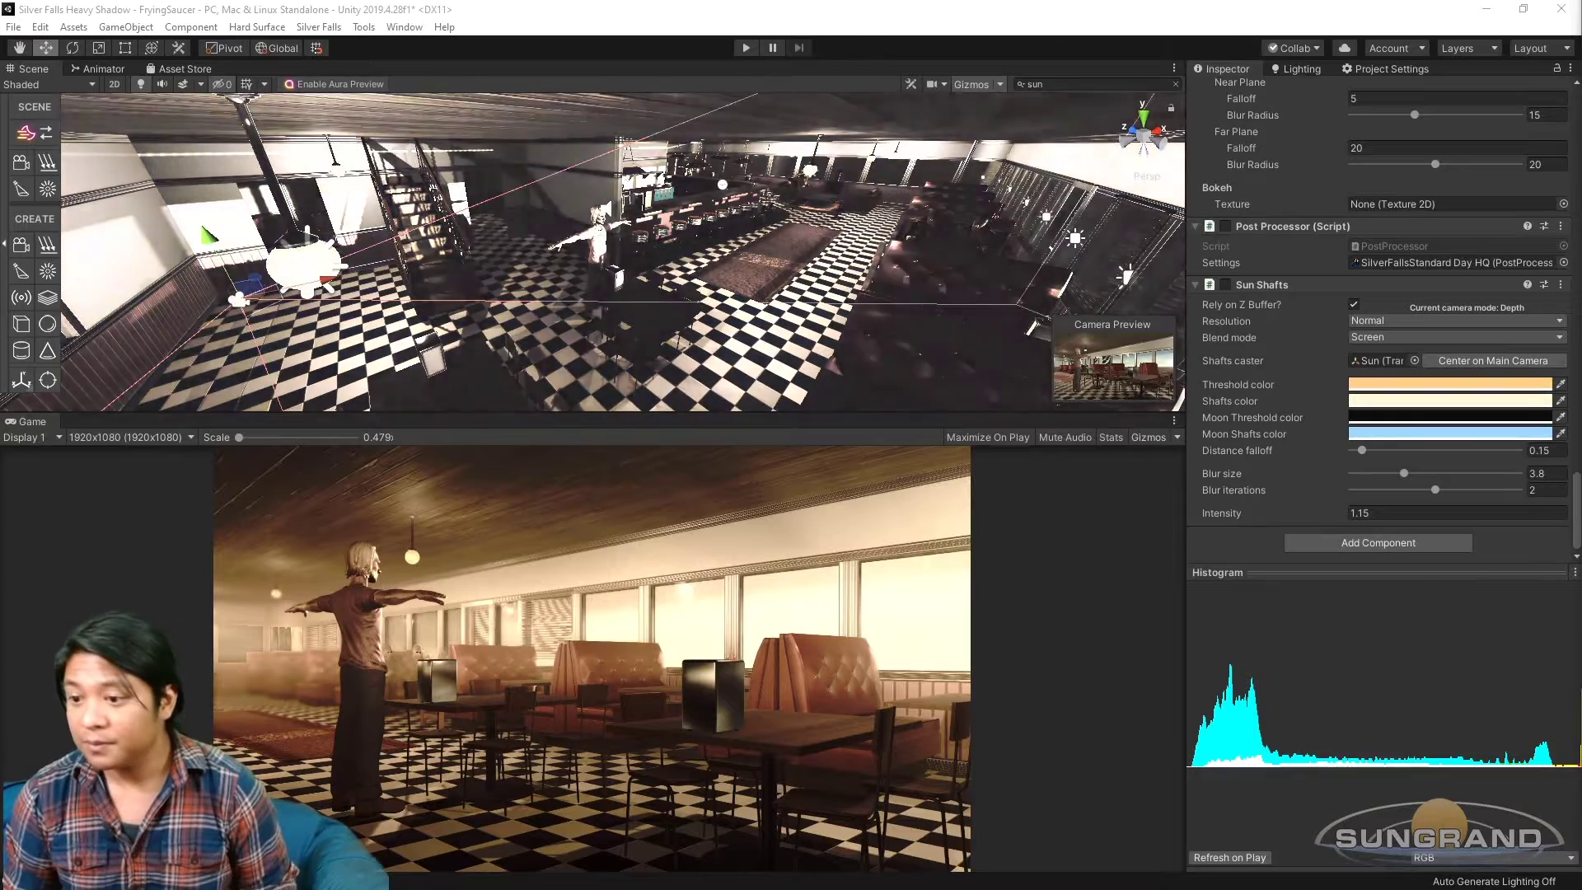
click(1126, 276)
scroll(1234, 229, up, 5)
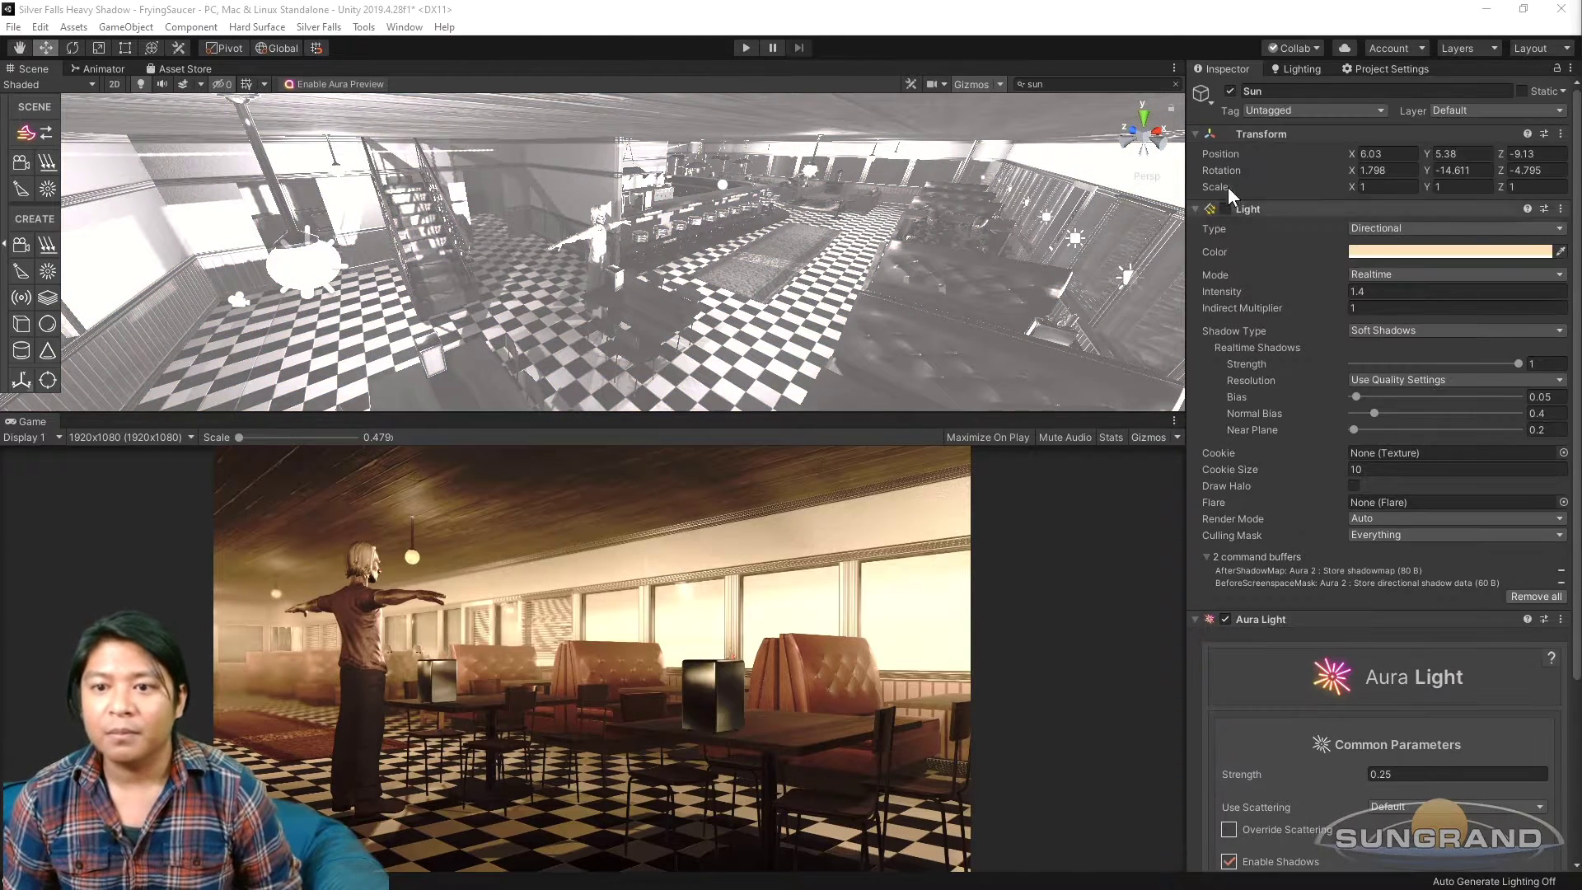
click(1229, 89)
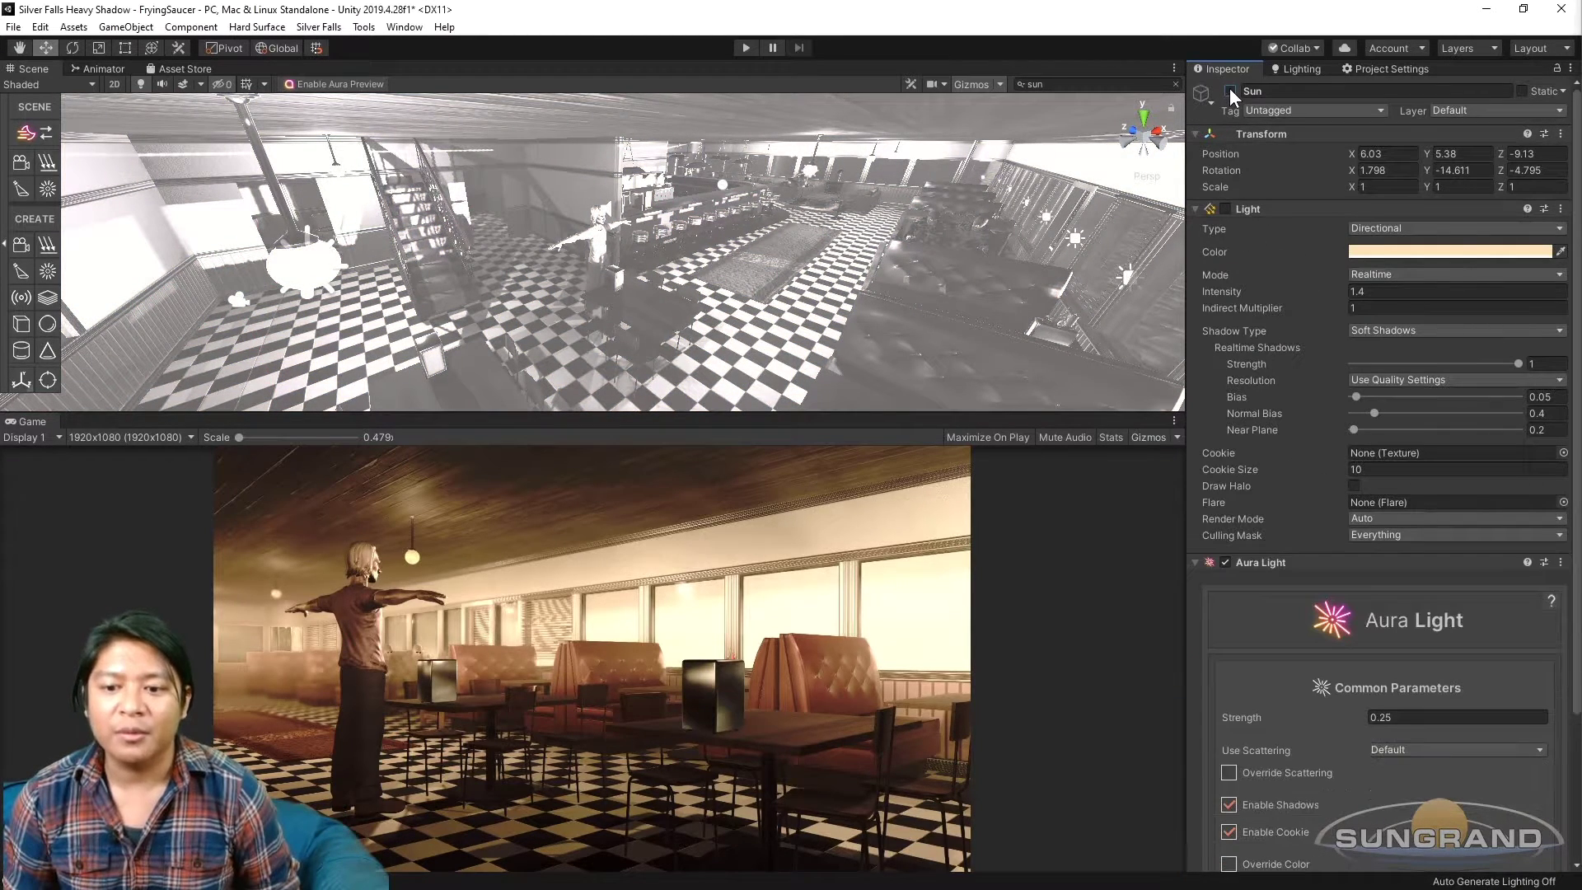
click(1225, 562)
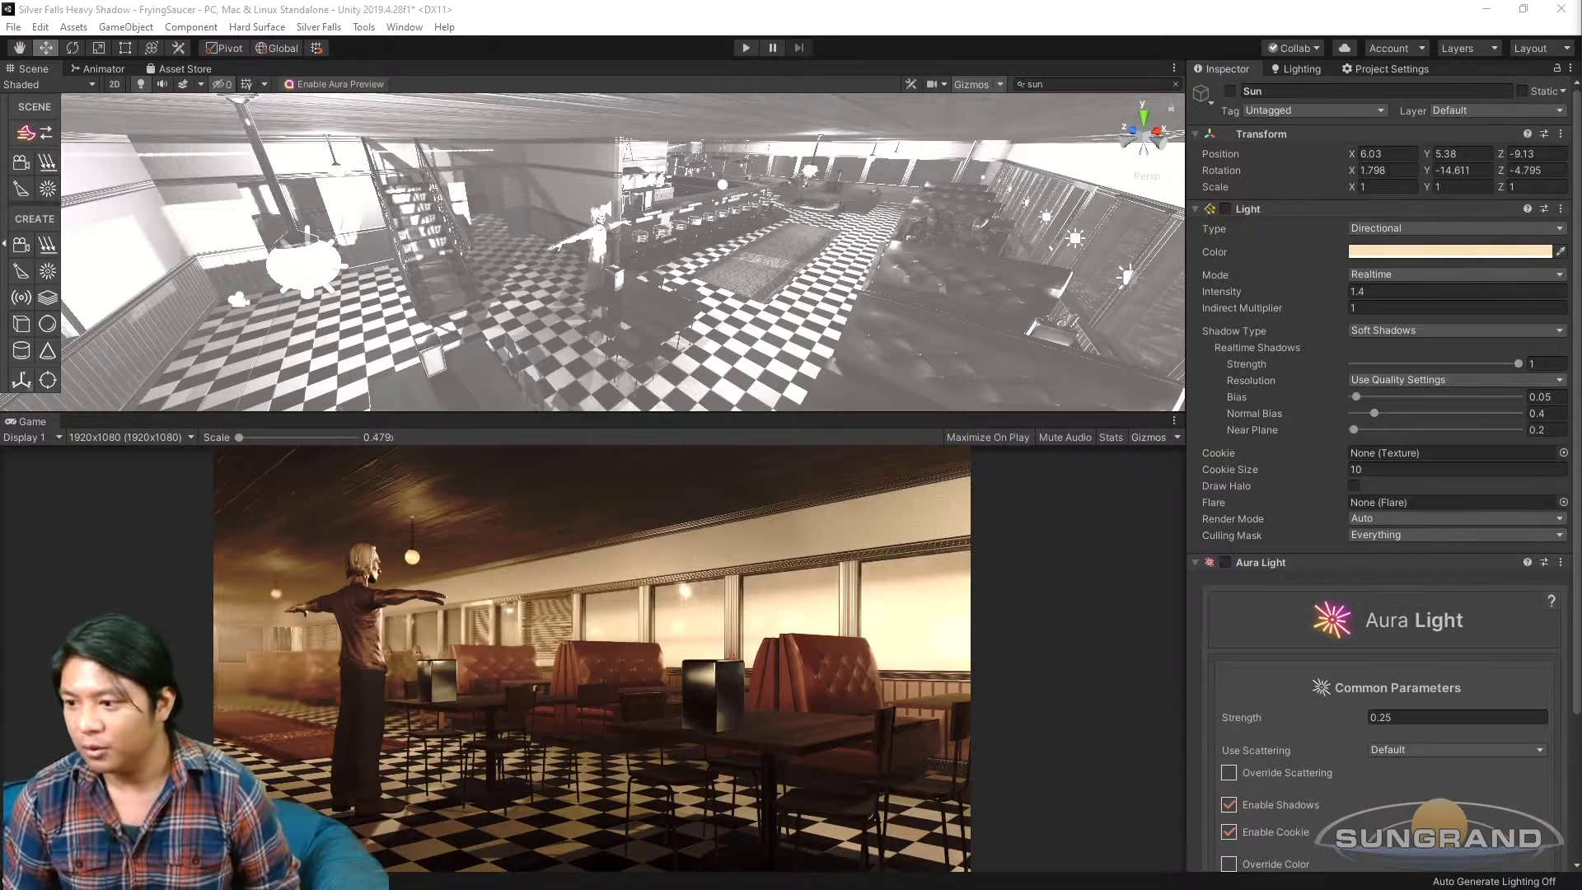
Find the Moon directional light in the scene and change its light color to a pale blue.
text(moo)
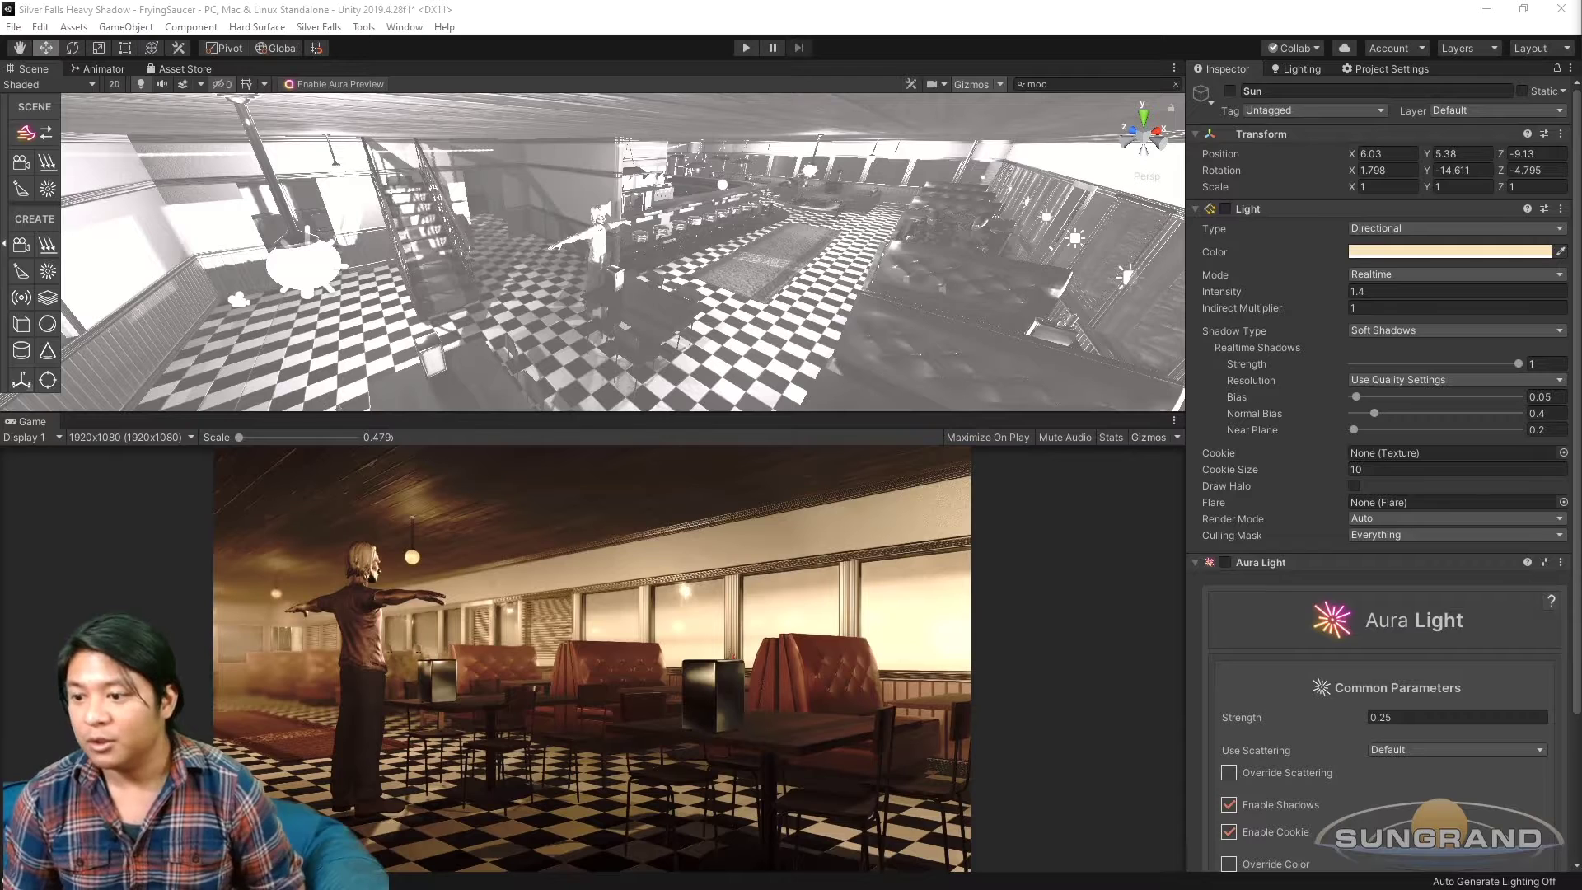
click(1392, 252)
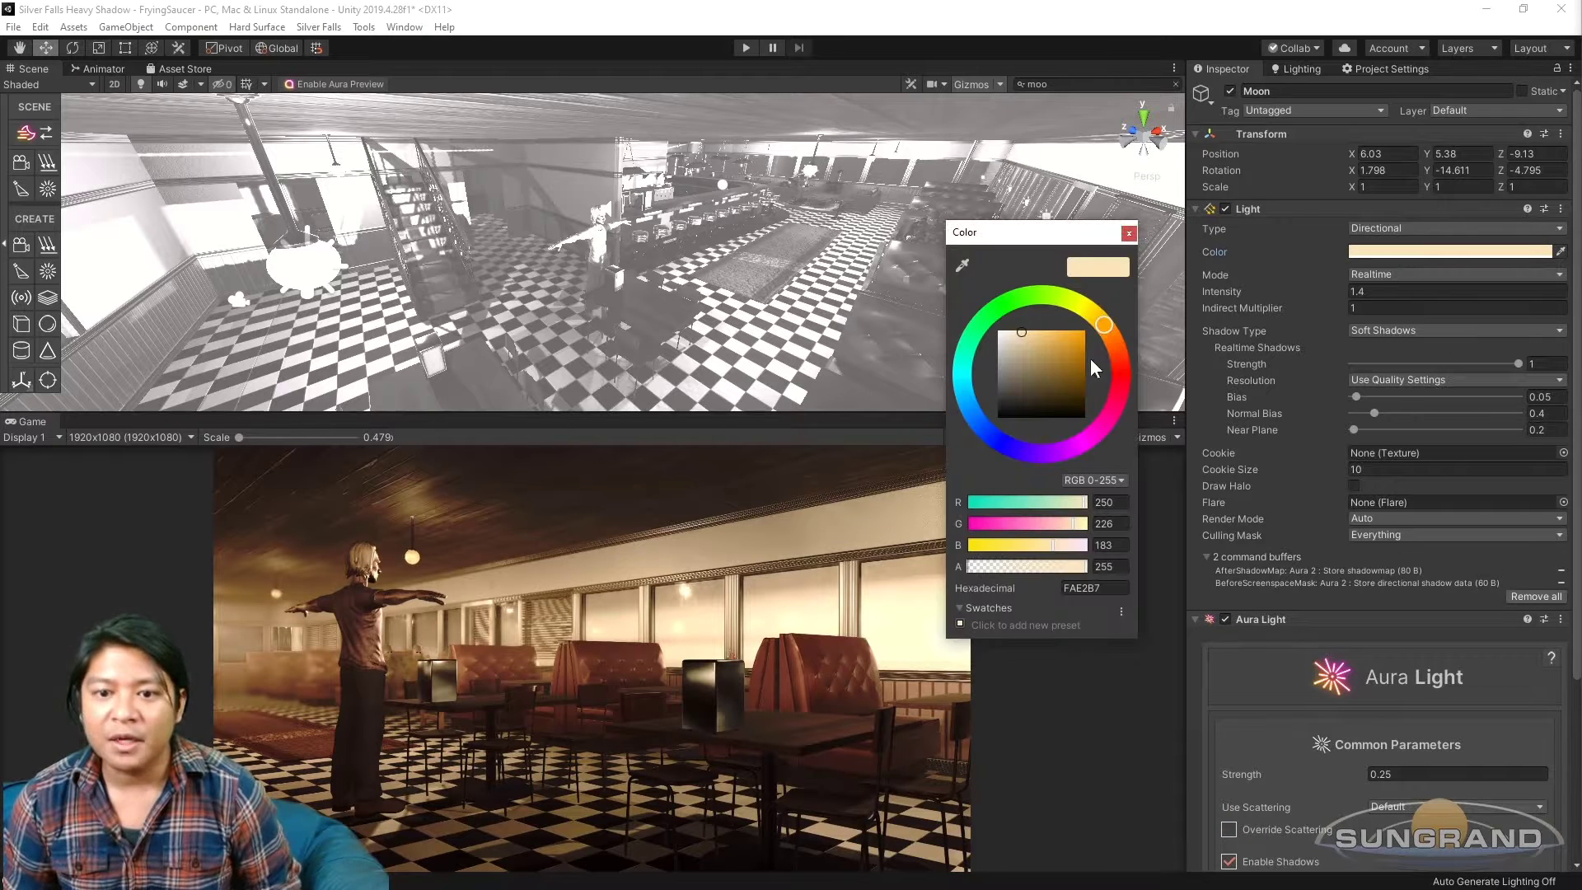
click(971, 403)
click(1019, 331)
Set the Moon's light intensity to 0.2 and clear the scene search filter.
click(1367, 307)
click(1368, 292)
text(0.)
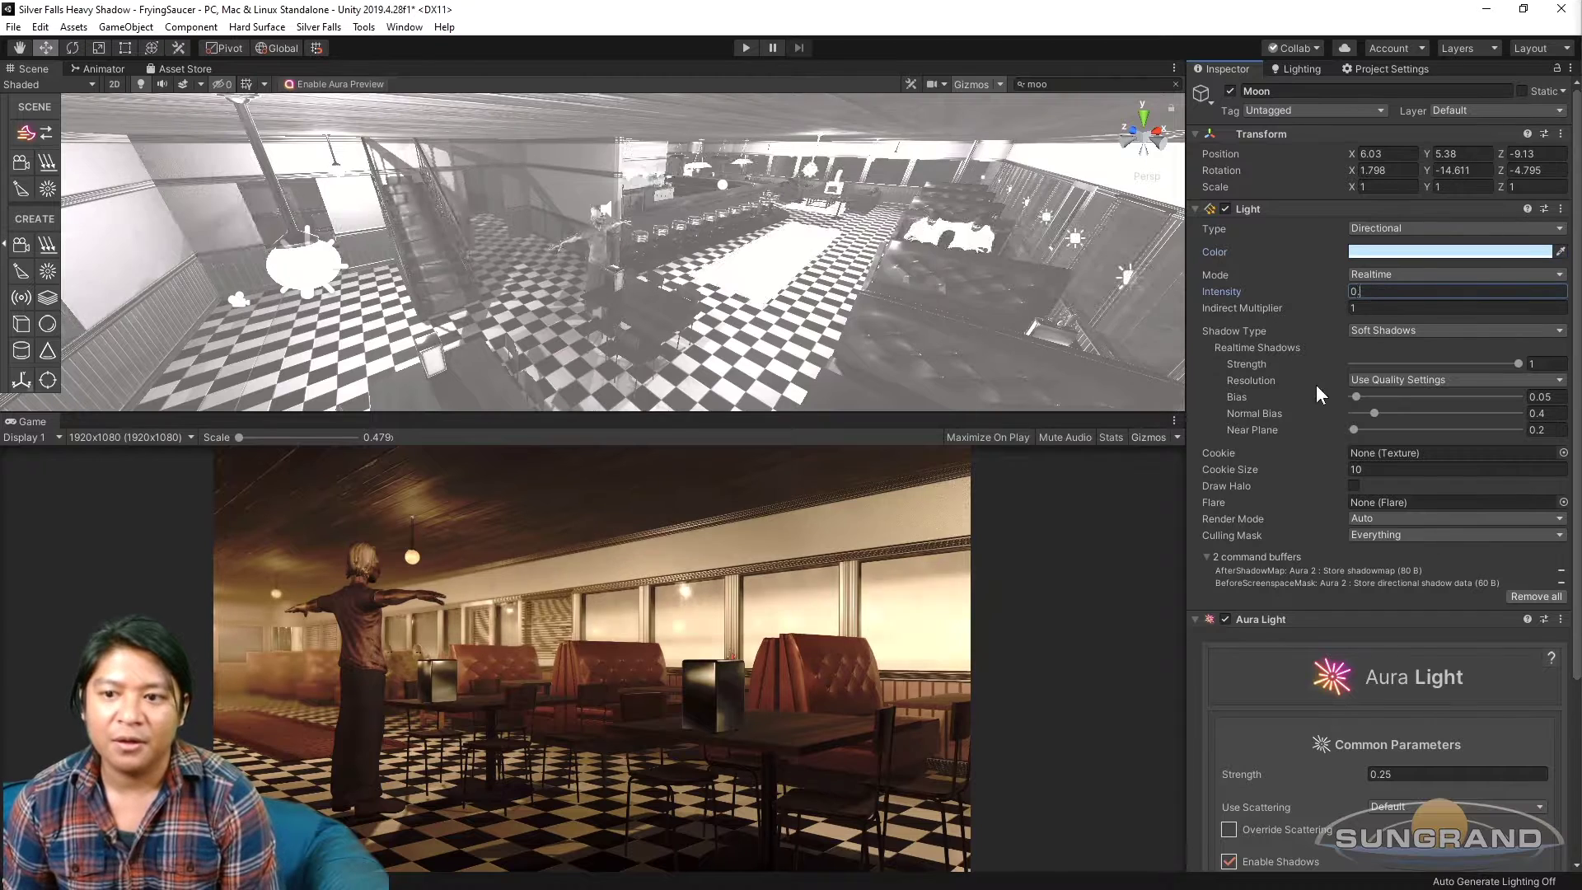
text(2)
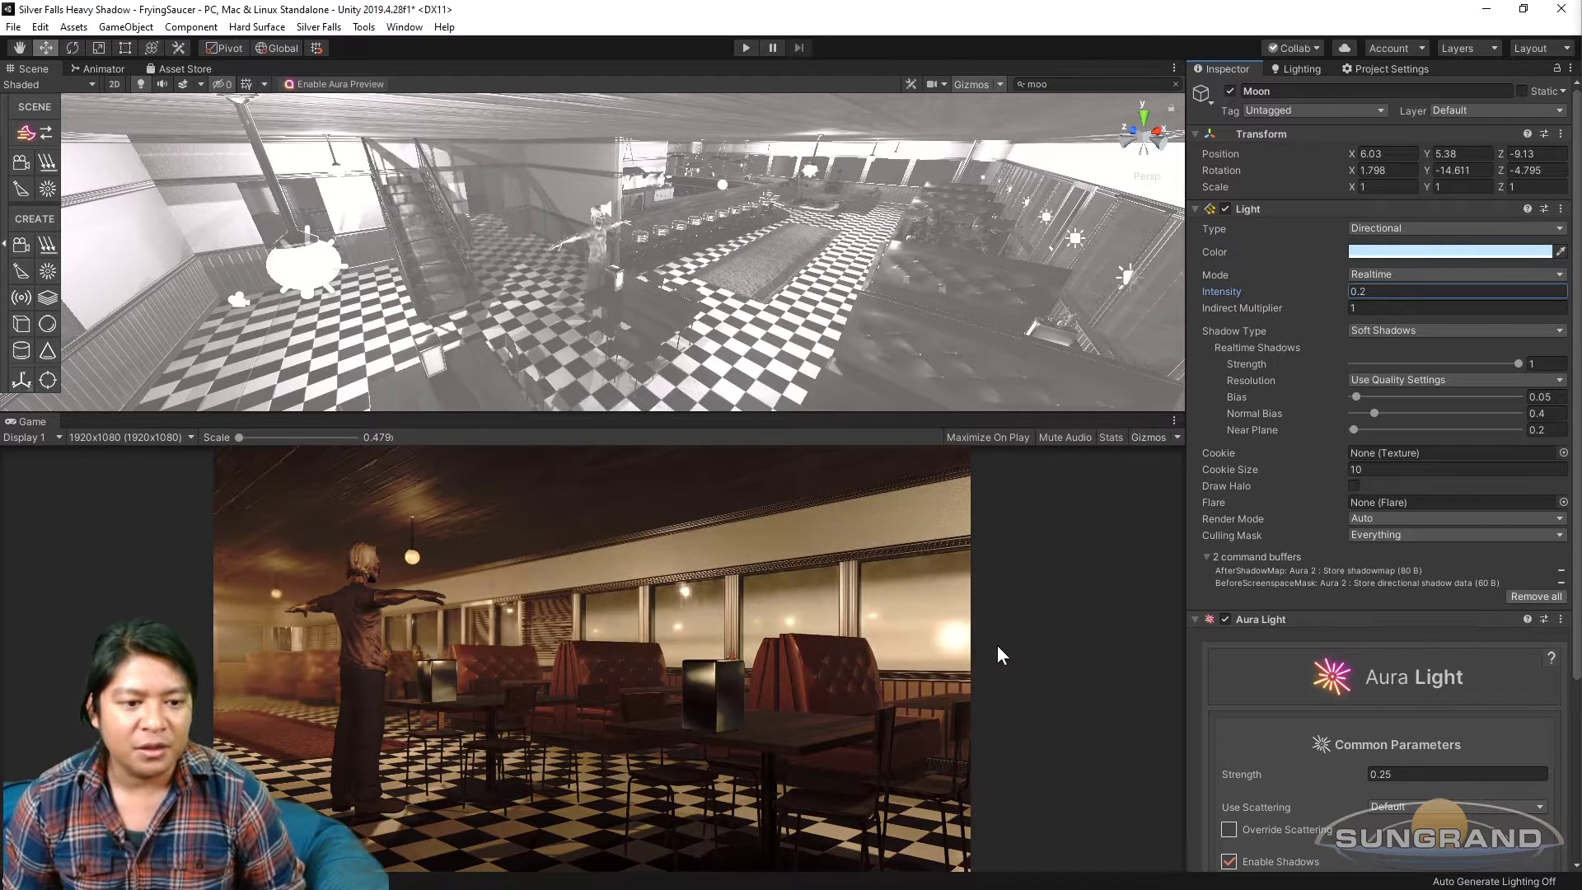
click(1029, 623)
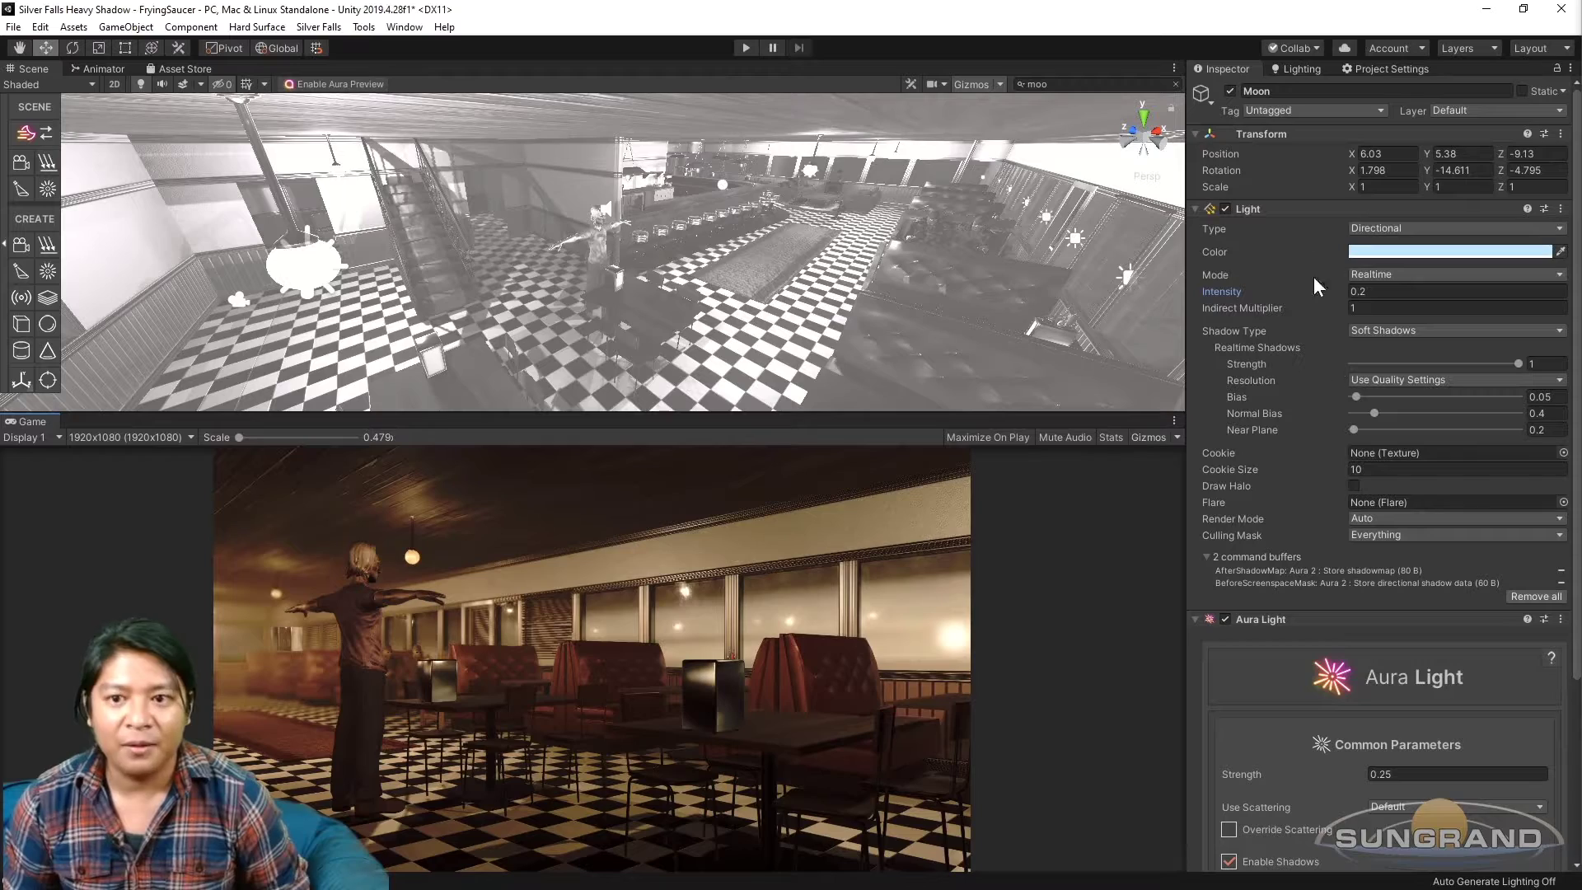
click(1175, 85)
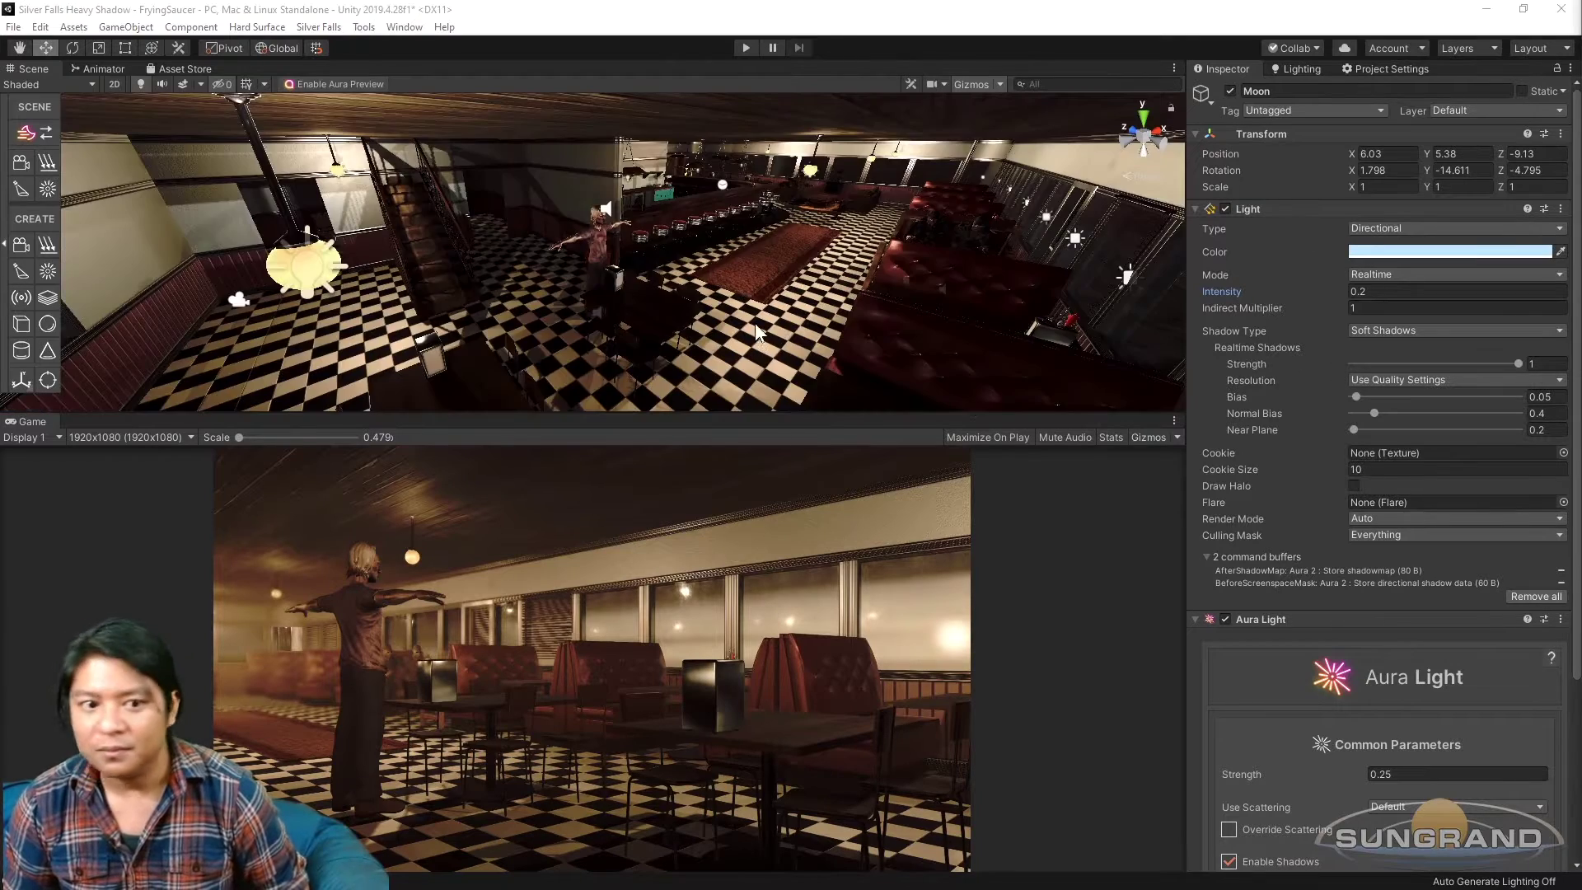
Rotate the Main Camera and move it through the diner so it frames the row of counter stools.
scroll(755, 322, down, 2)
alt+drag(755, 323, 699, 277)
right_drag(699, 277, 758, 384)
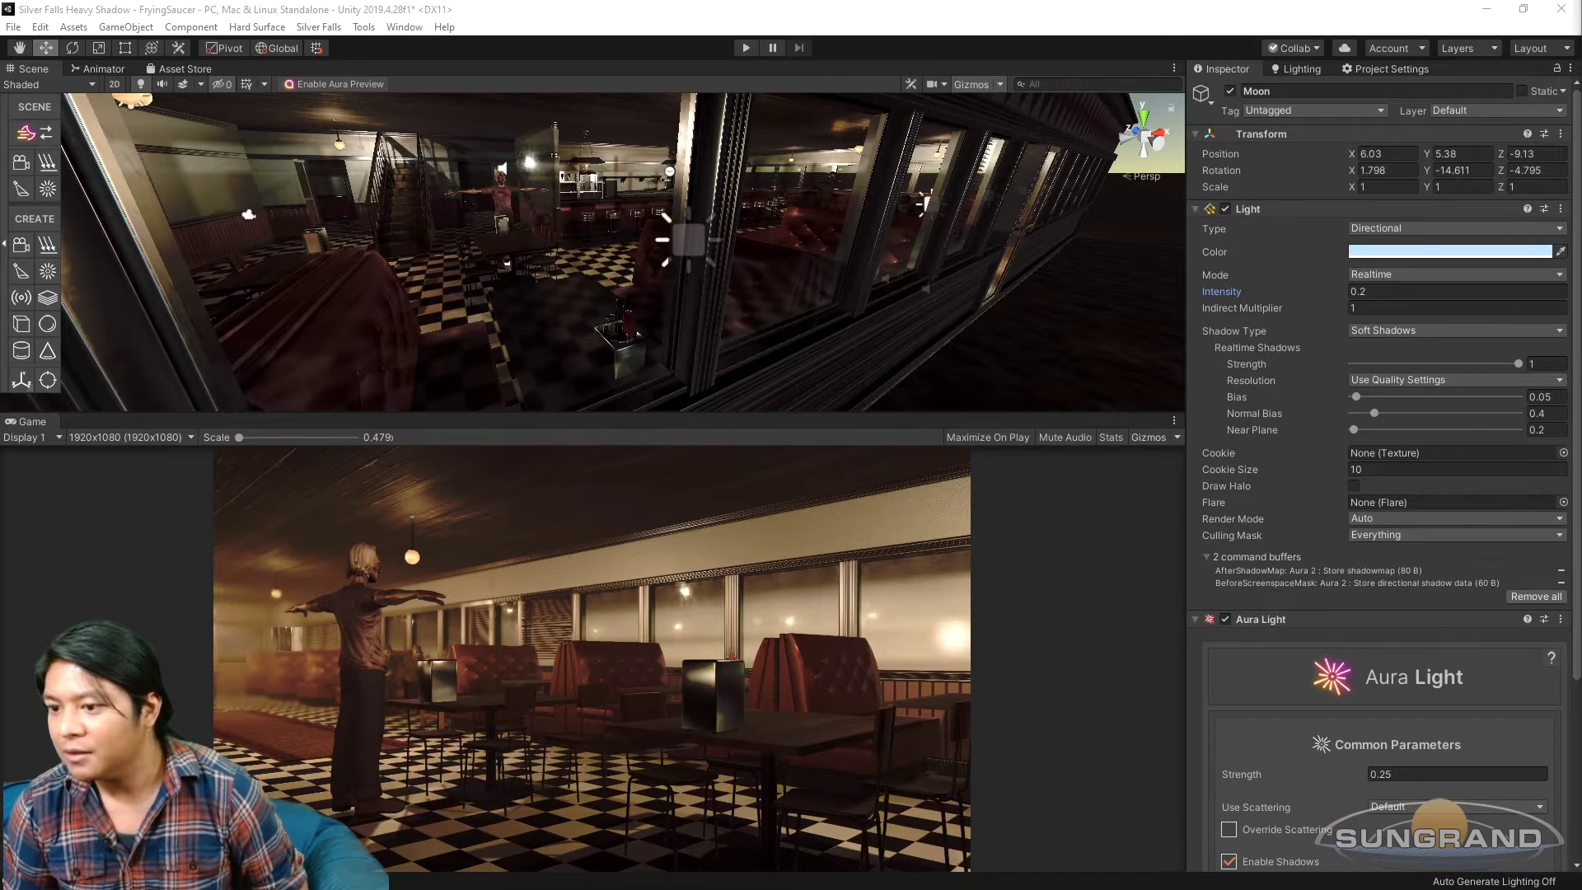
right_drag(739, 285, 554, 267)
key(e)
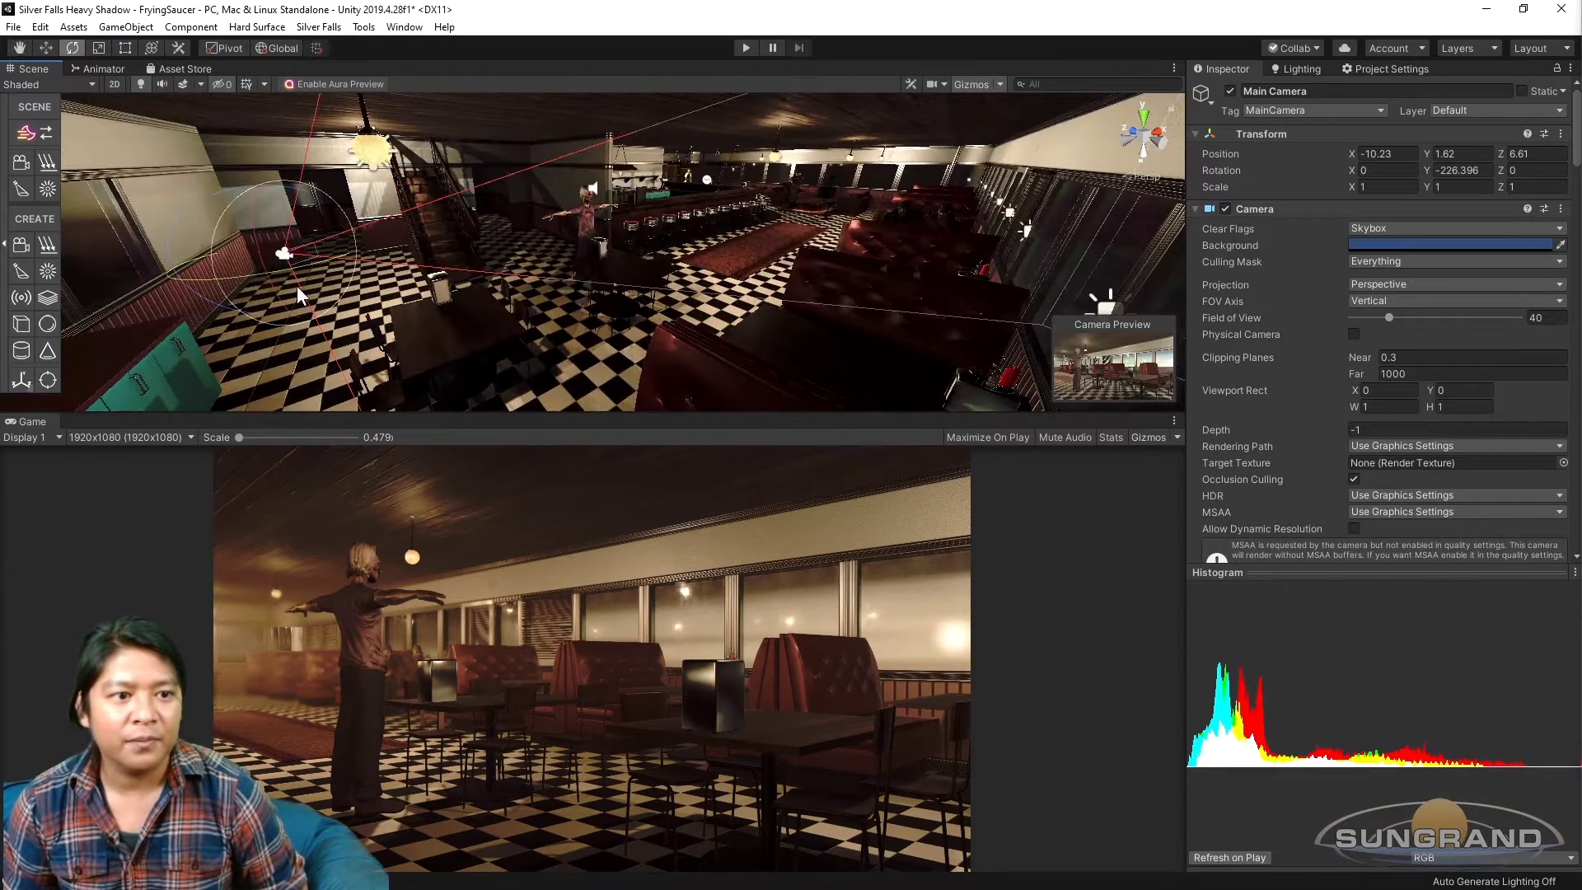
drag(252, 274, 550, 227)
right_drag(543, 234, 603, 264)
key(w)
drag(533, 253, 751, 306)
middle_drag(827, 286, 412, 387)
scroll(280, 353, down, 3)
drag(343, 348, 1163, 175)
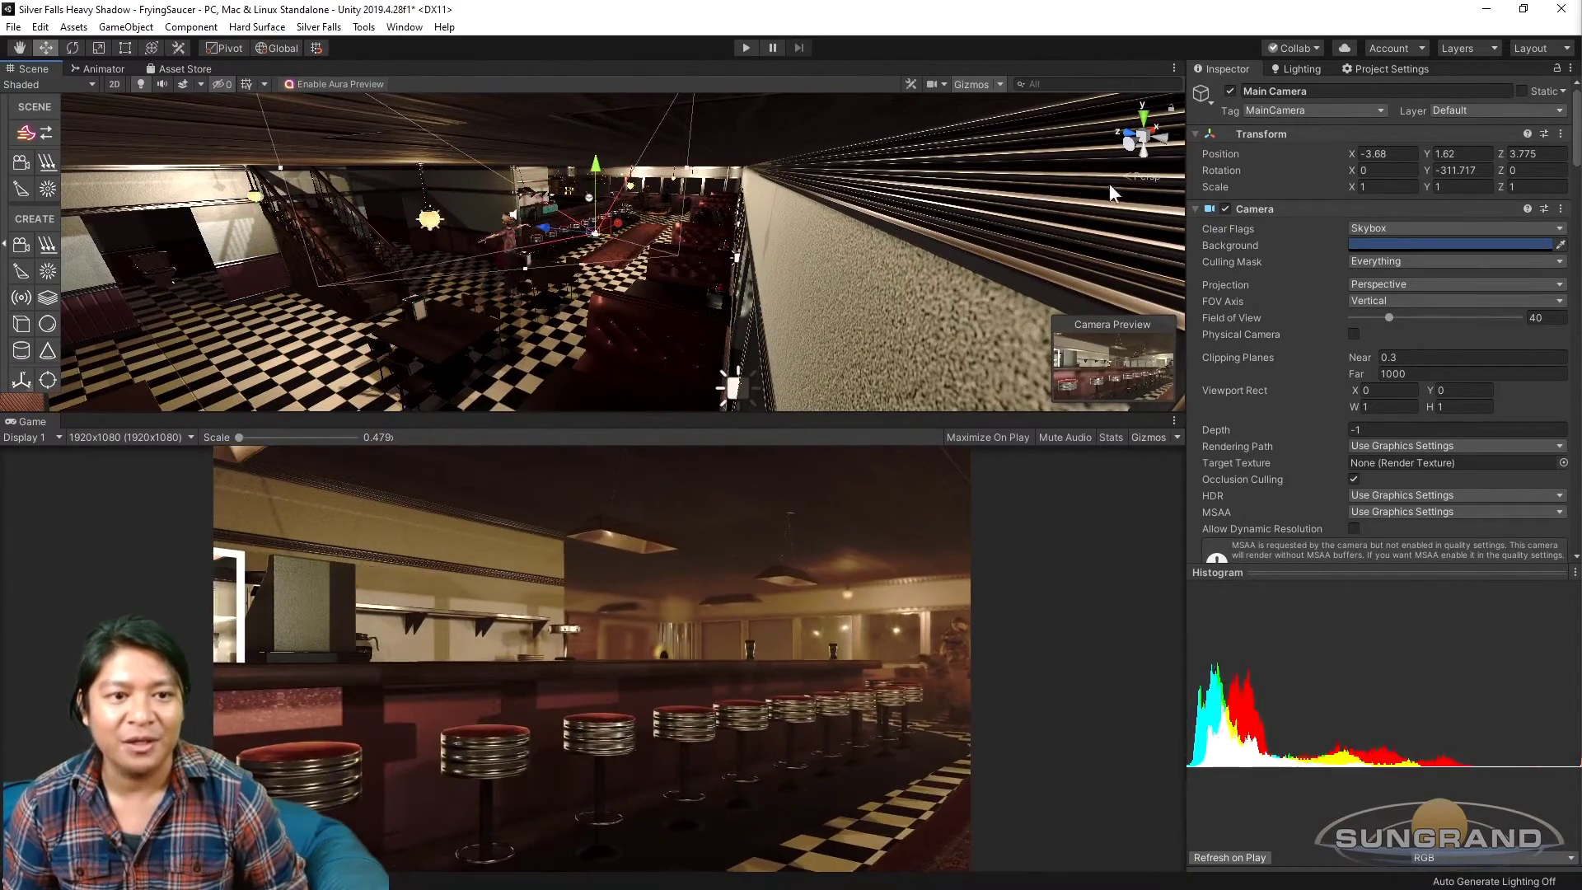
Raise, turn and shift the Main Camera so it looks down the carpeted aisle between the booths and the stools.
drag(601, 168, 604, 137)
key(e)
drag(605, 221, 770, 158)
key(w)
drag(600, 186, 1167, 190)
key(e)
Darken the environment lighting's Equator Color to a deep brown and open the Sky Color for editing.
alt+drag(886, 206, 824, 222)
scroll(742, 216, down, 5)
key(w)
key(e)
click(1299, 70)
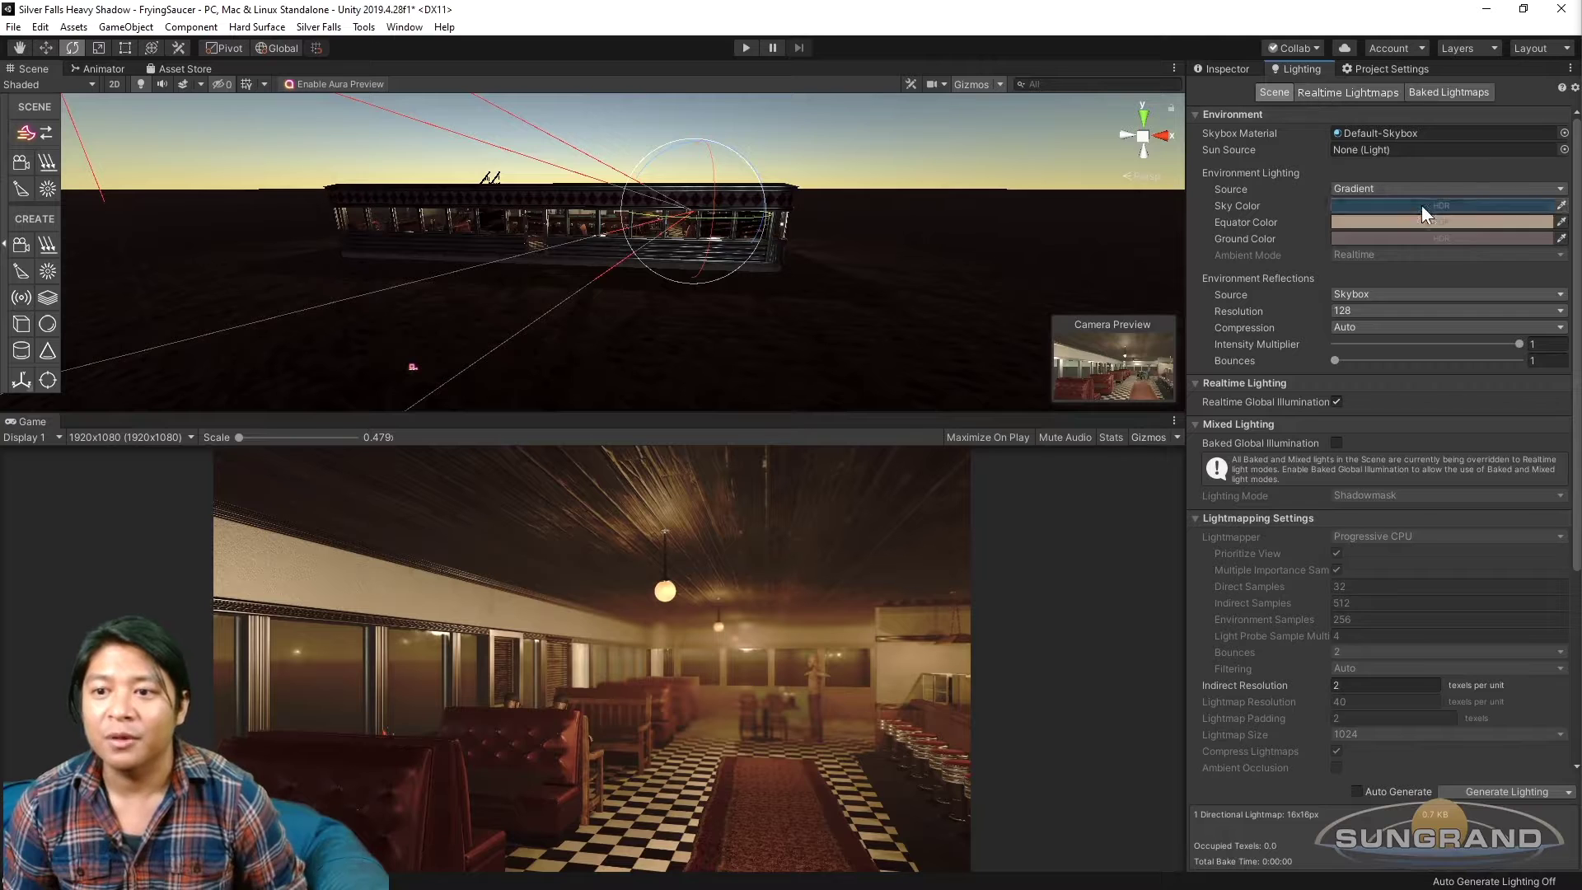
click(1420, 221)
drag(1045, 408, 1046, 414)
click(1348, 204)
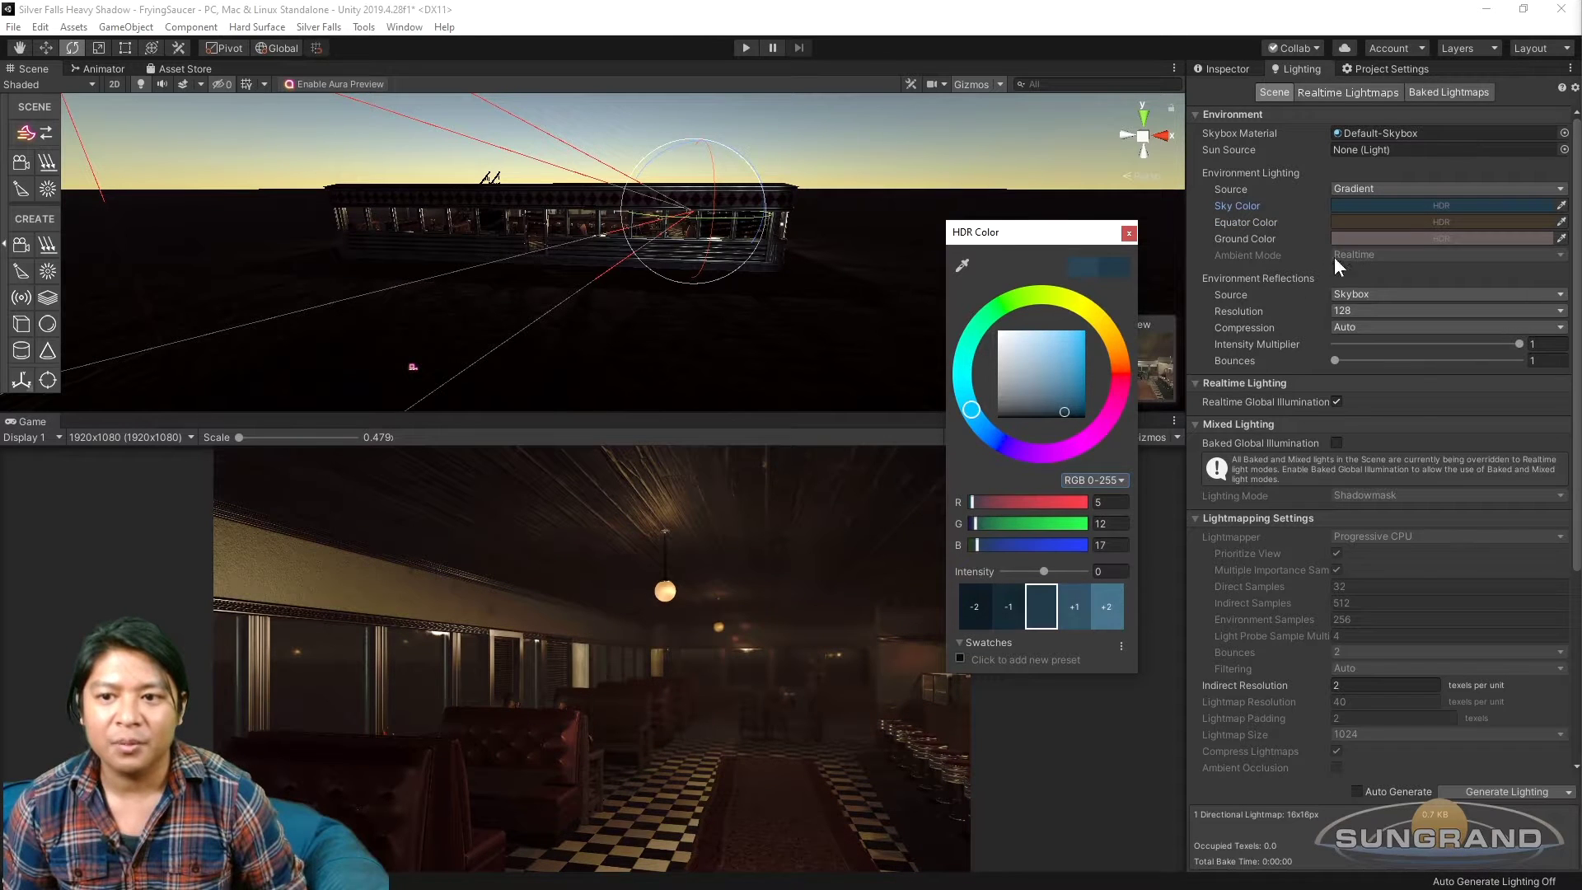
Set the environment lighting's Ground Color to black and close the color picker.
click(1361, 236)
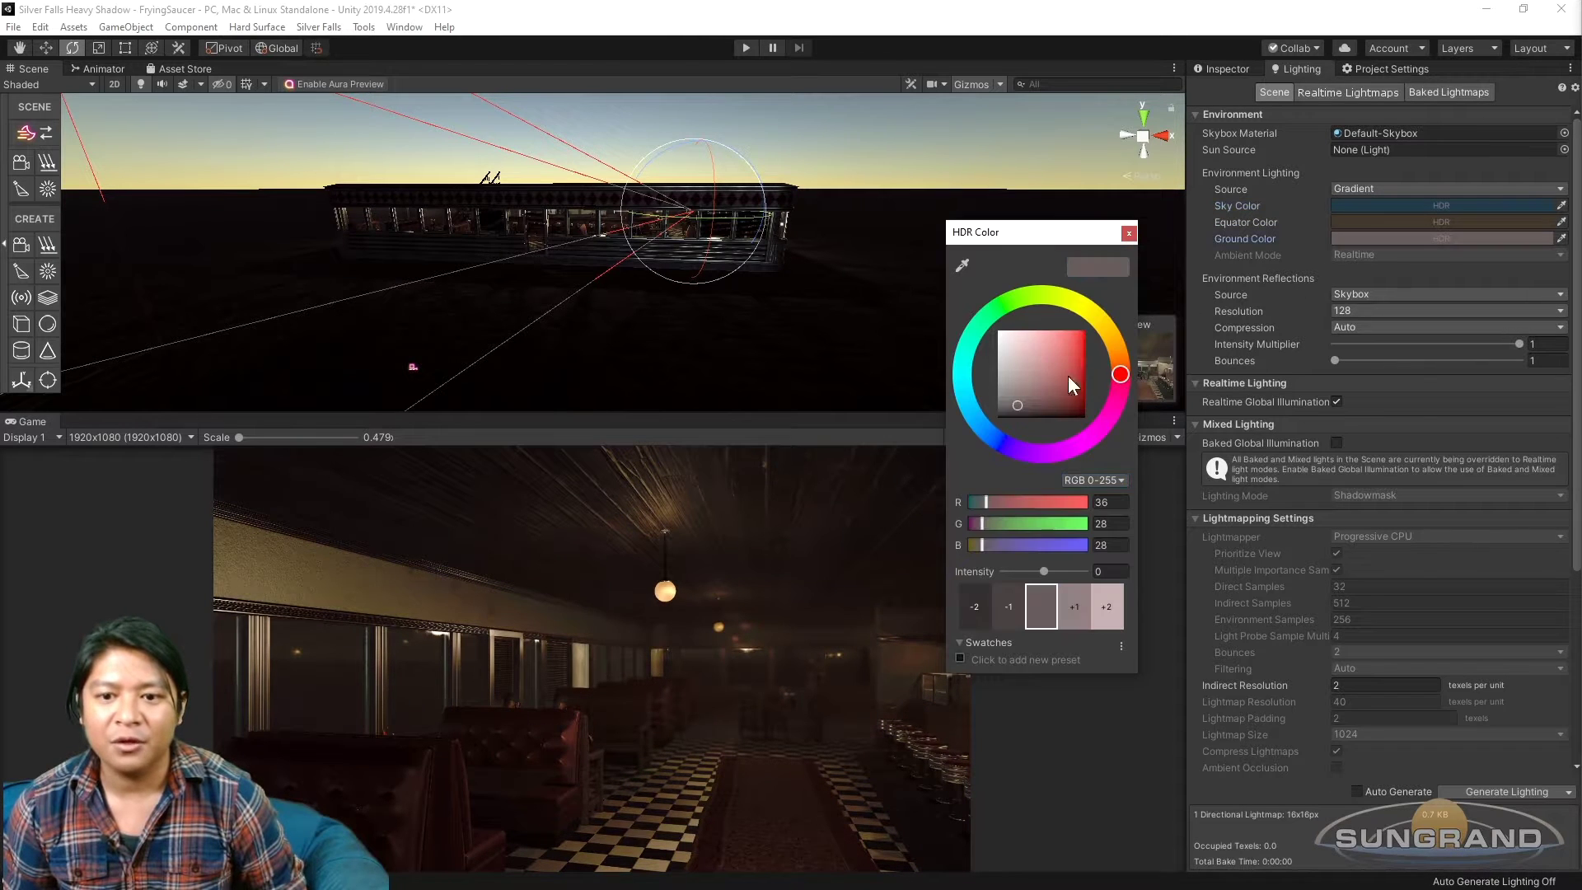
click(991, 437)
drag(1071, 377, 1045, 418)
click(1129, 234)
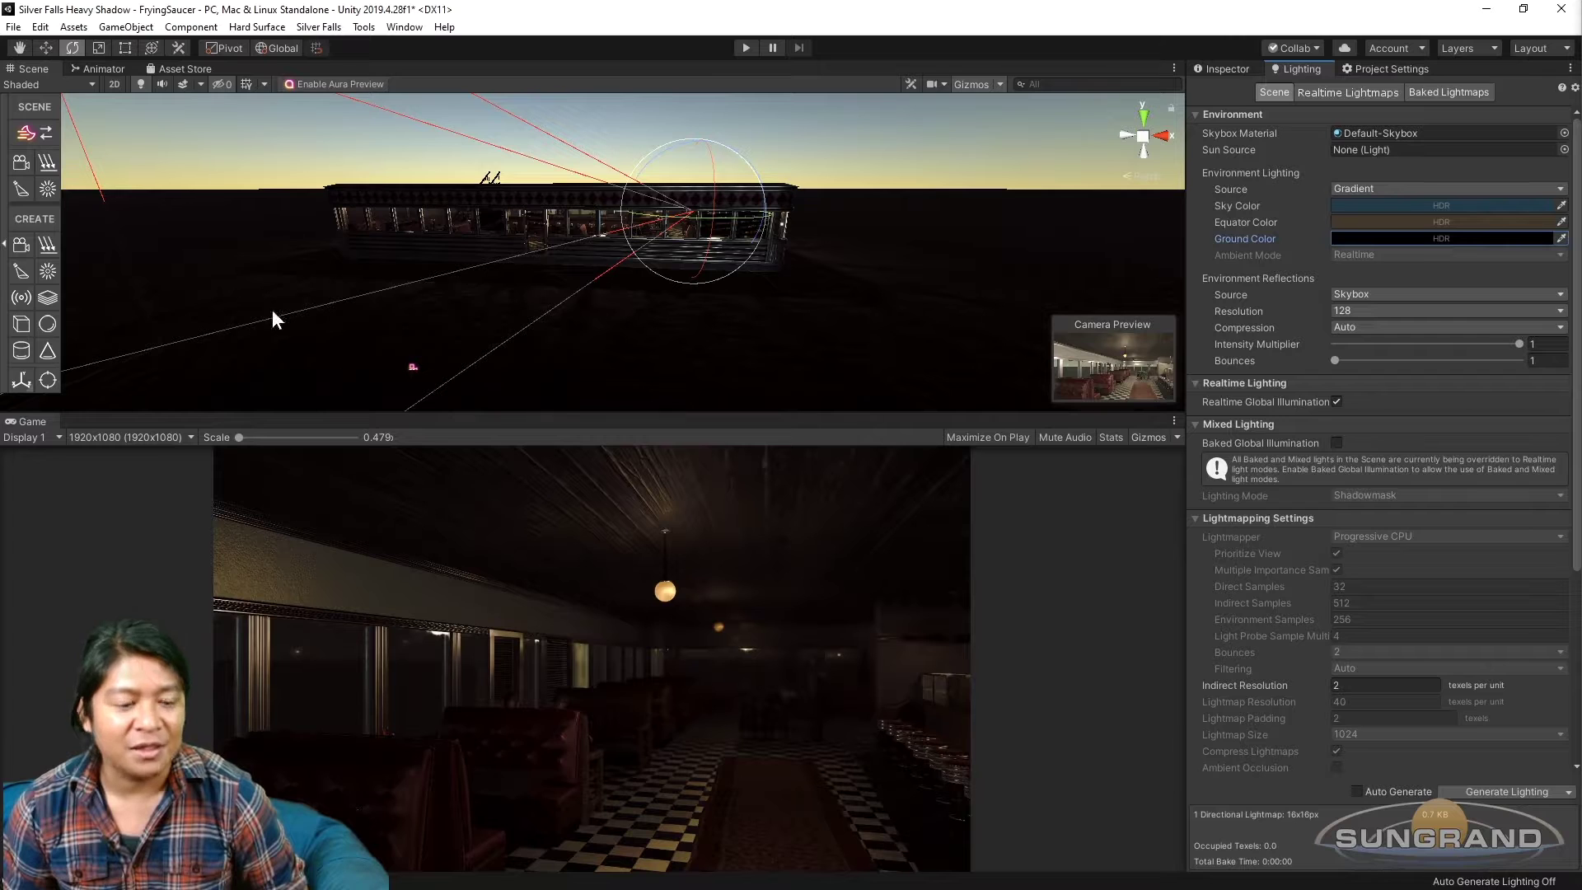
Save a copy of the scene as FryingSaucerNight.unity in the project's Assets/Scenes folder.
click(20, 32)
click(78, 103)
double_click(227, 449)
click(246, 504)
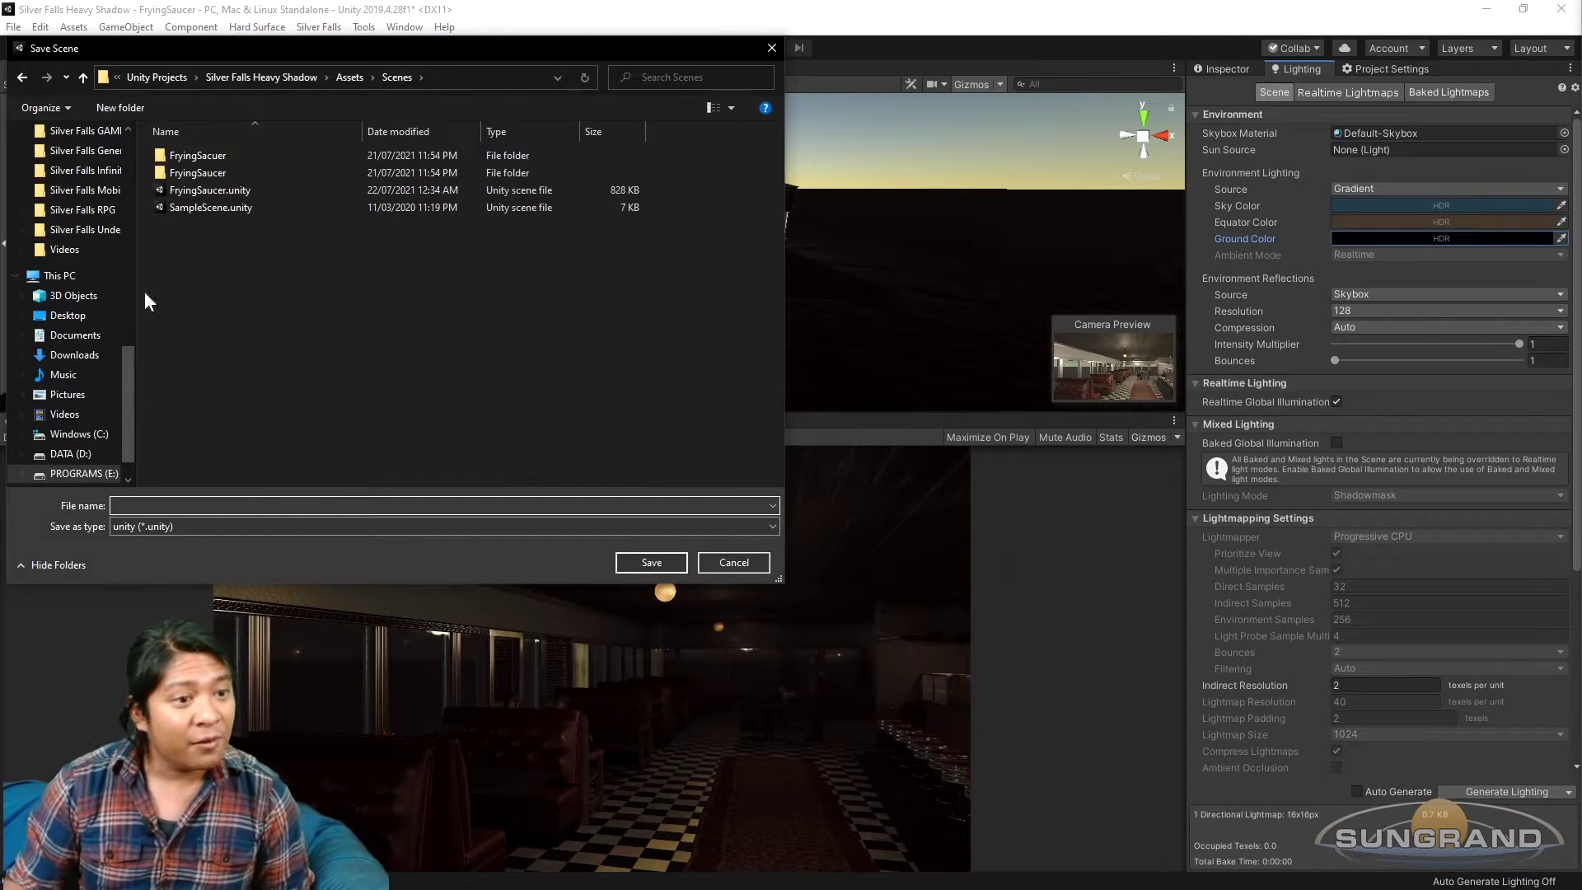
click(234, 190)
click(172, 505)
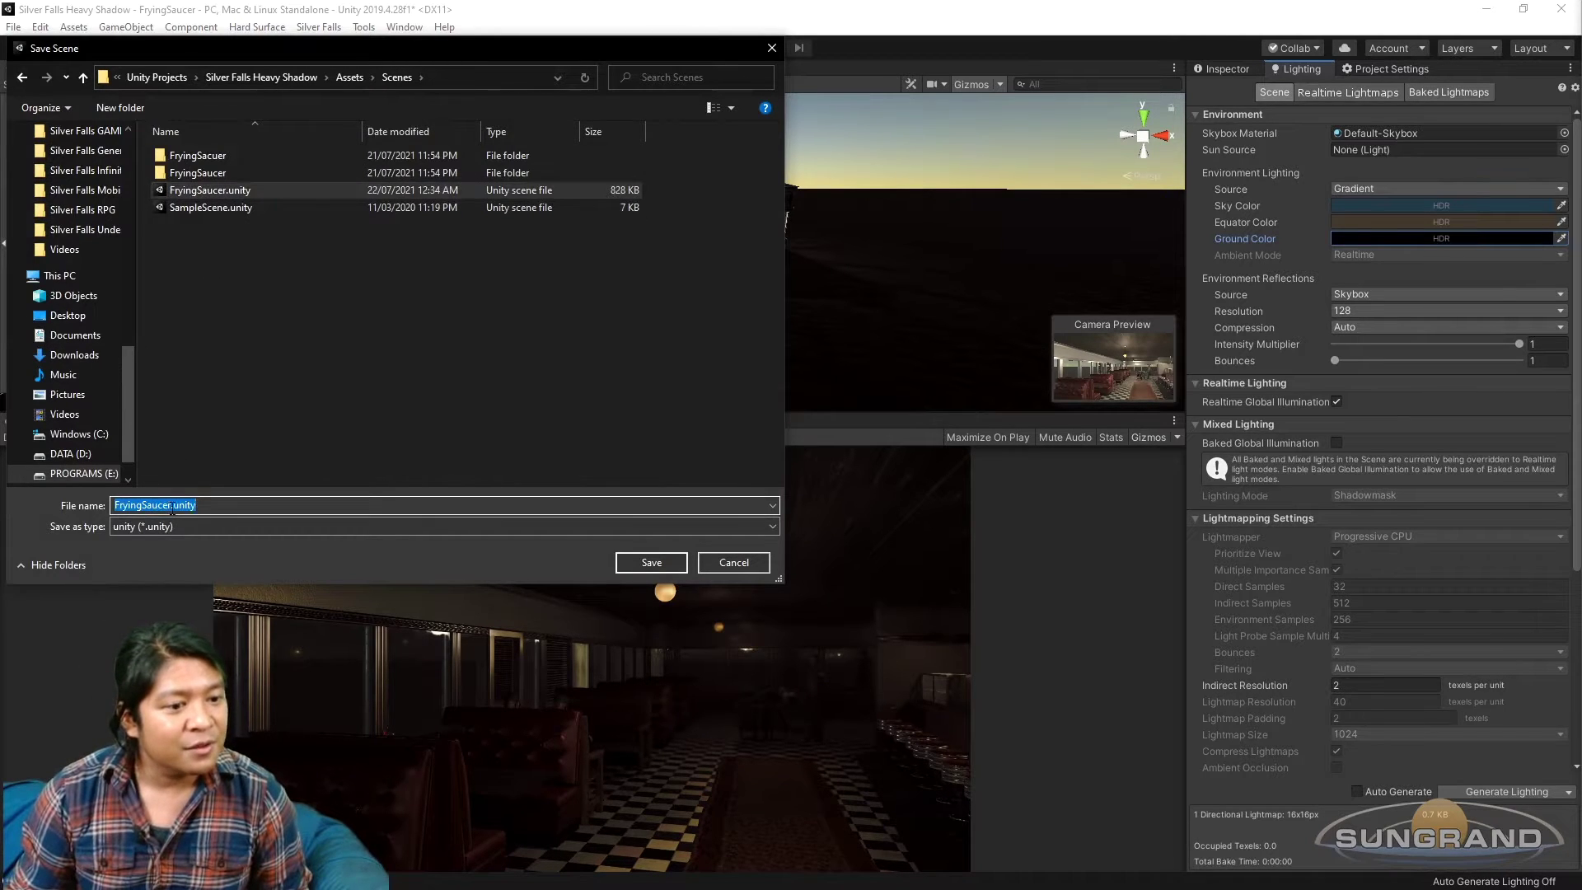
click(364, 463)
click(172, 505)
text(Night)
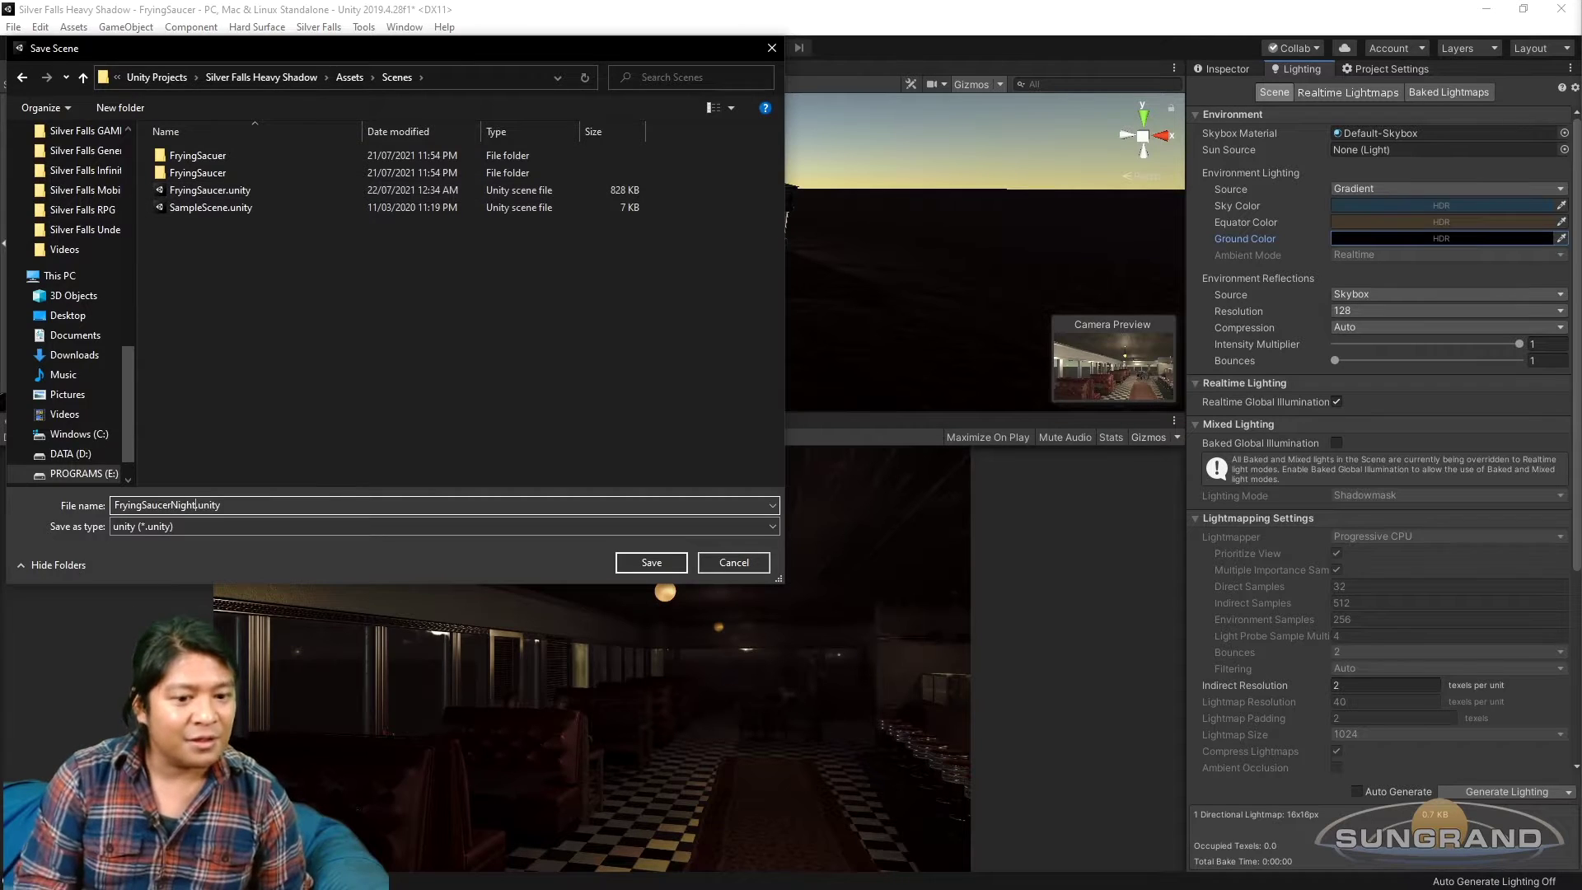
key(Return)
Move the Main Camera across the diner toward the curved end of the counter and adjust its height.
right_drag(718, 329, 716, 329)
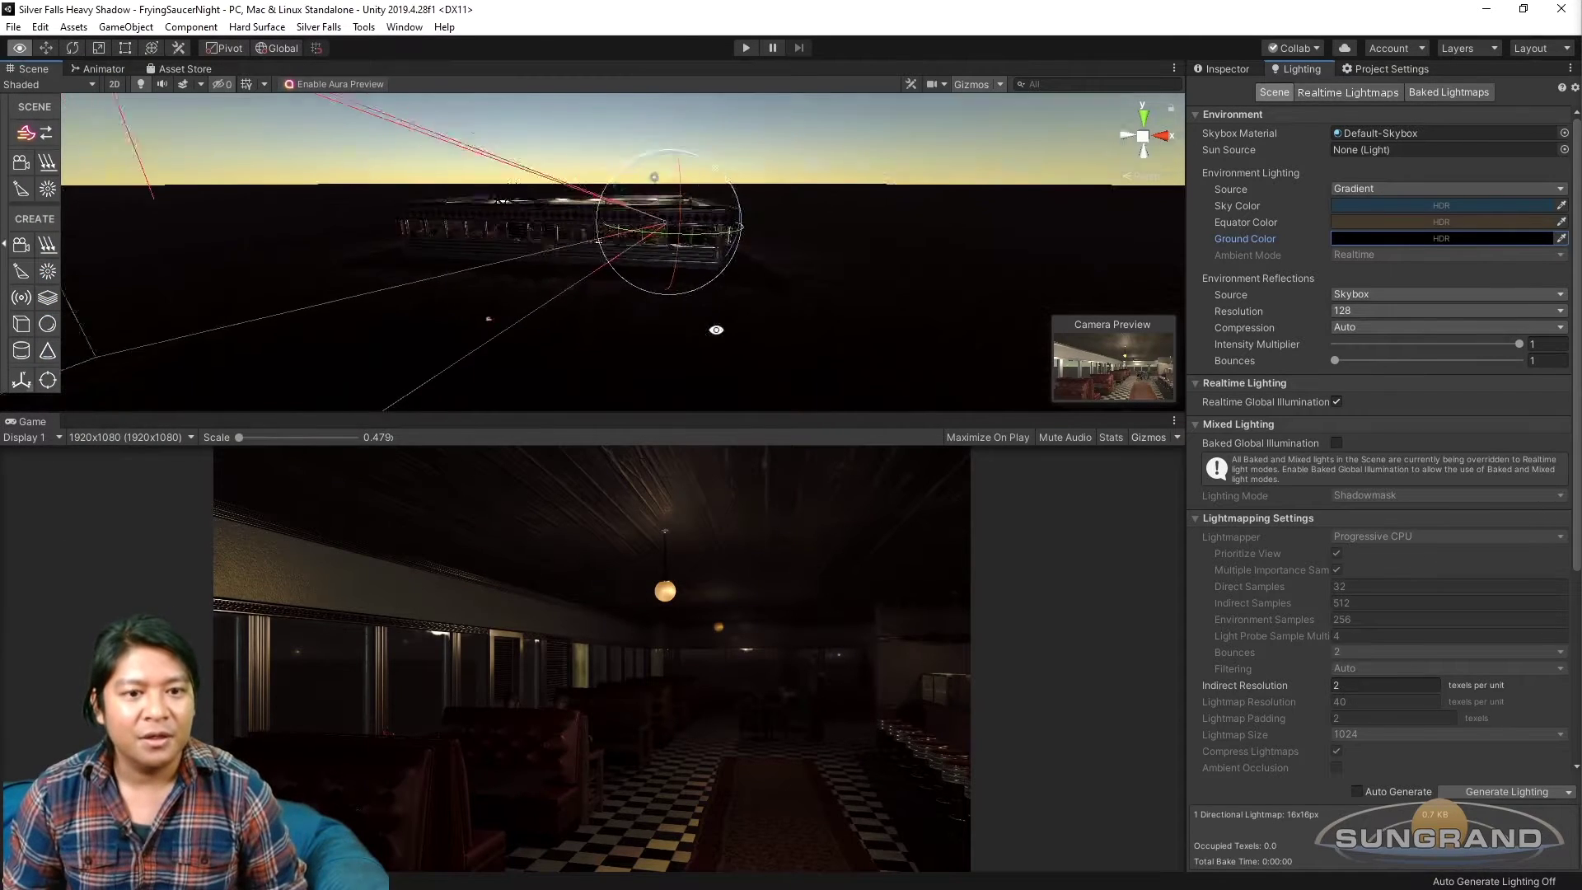
alt+drag(715, 329, 581, 293)
scroll(582, 293, up, 5)
alt+drag(699, 290, 564, 262)
scroll(541, 289, up, 4)
key(w)
drag(650, 274, 718, 278)
drag(635, 190, 654, 211)
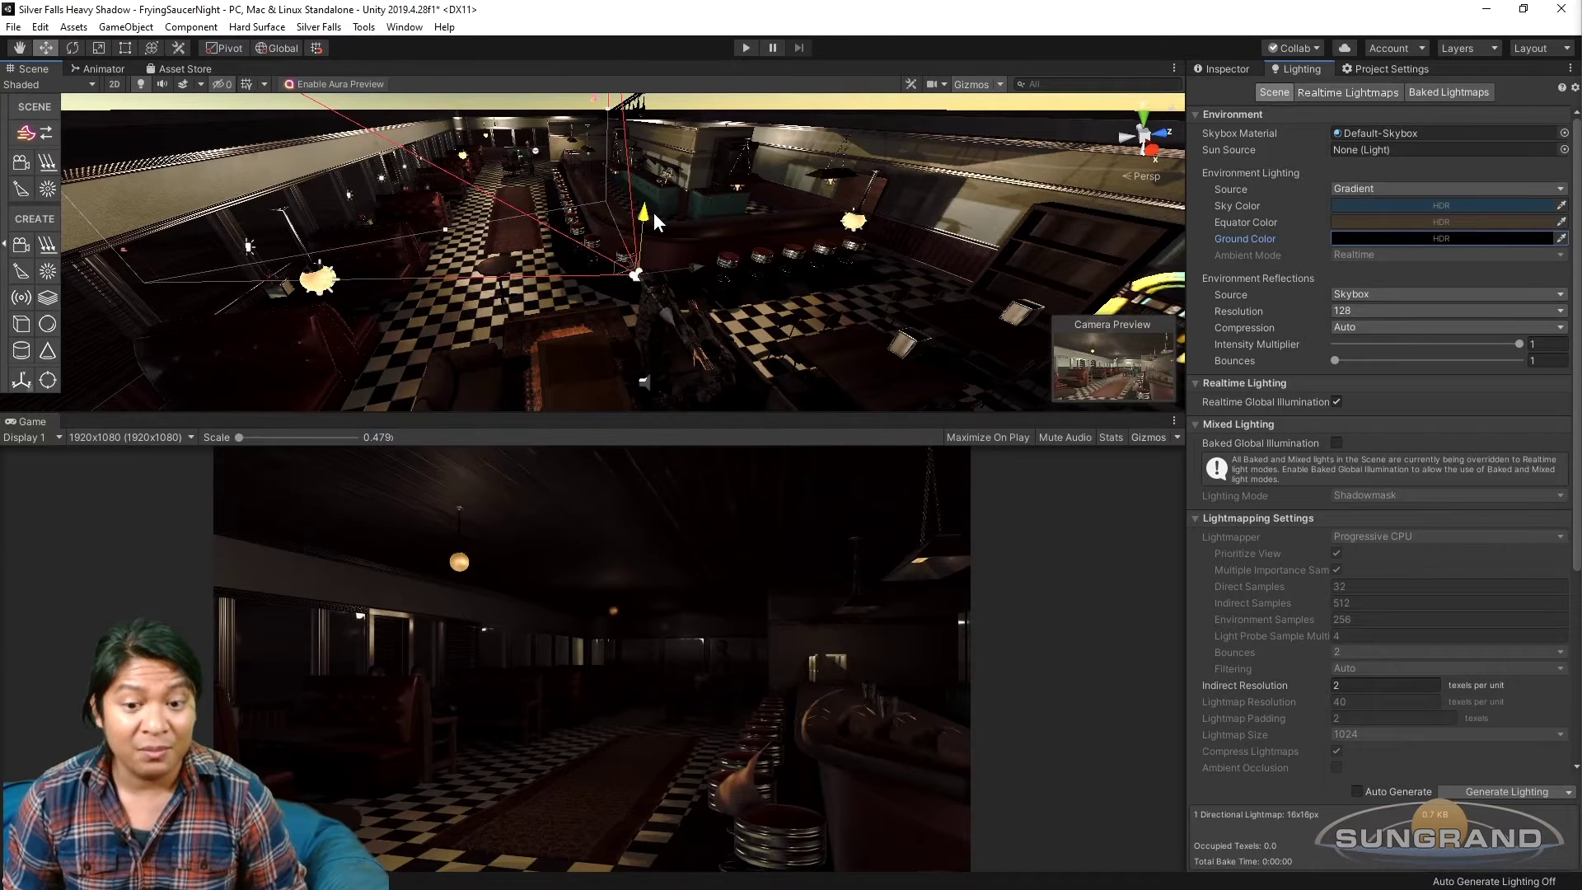
Turn the Main Camera toward the counter and slide it back so the stools and kitchen area are in frame.
key(e)
drag(623, 318, 536, 330)
key(w)
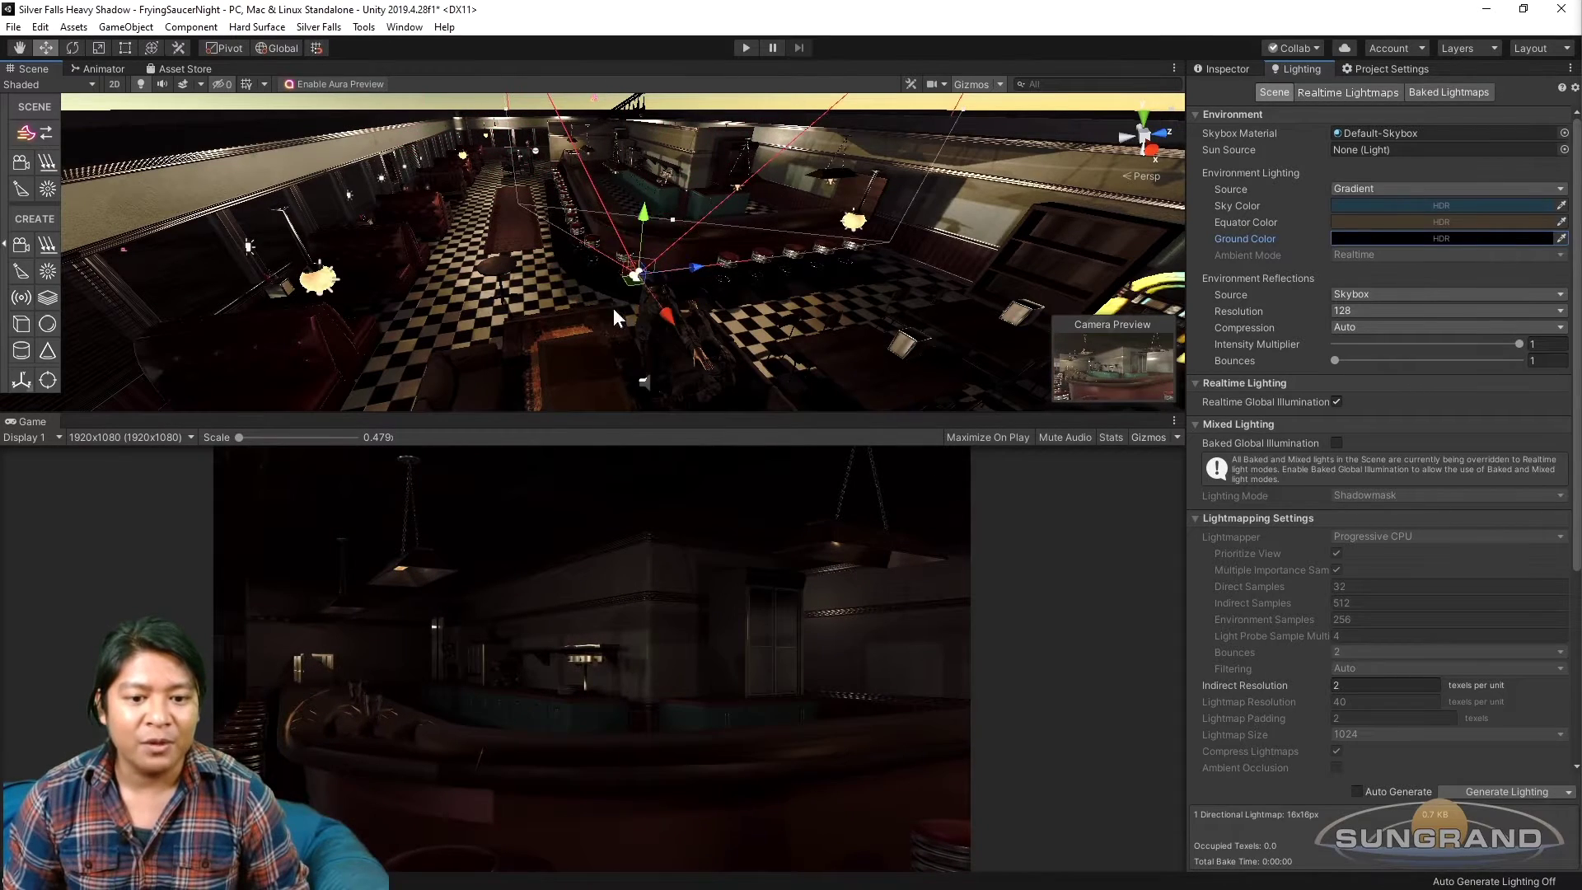
drag(697, 267, 699, 222)
middle_drag(700, 223, 832, 262)
scroll(616, 255, up, 5)
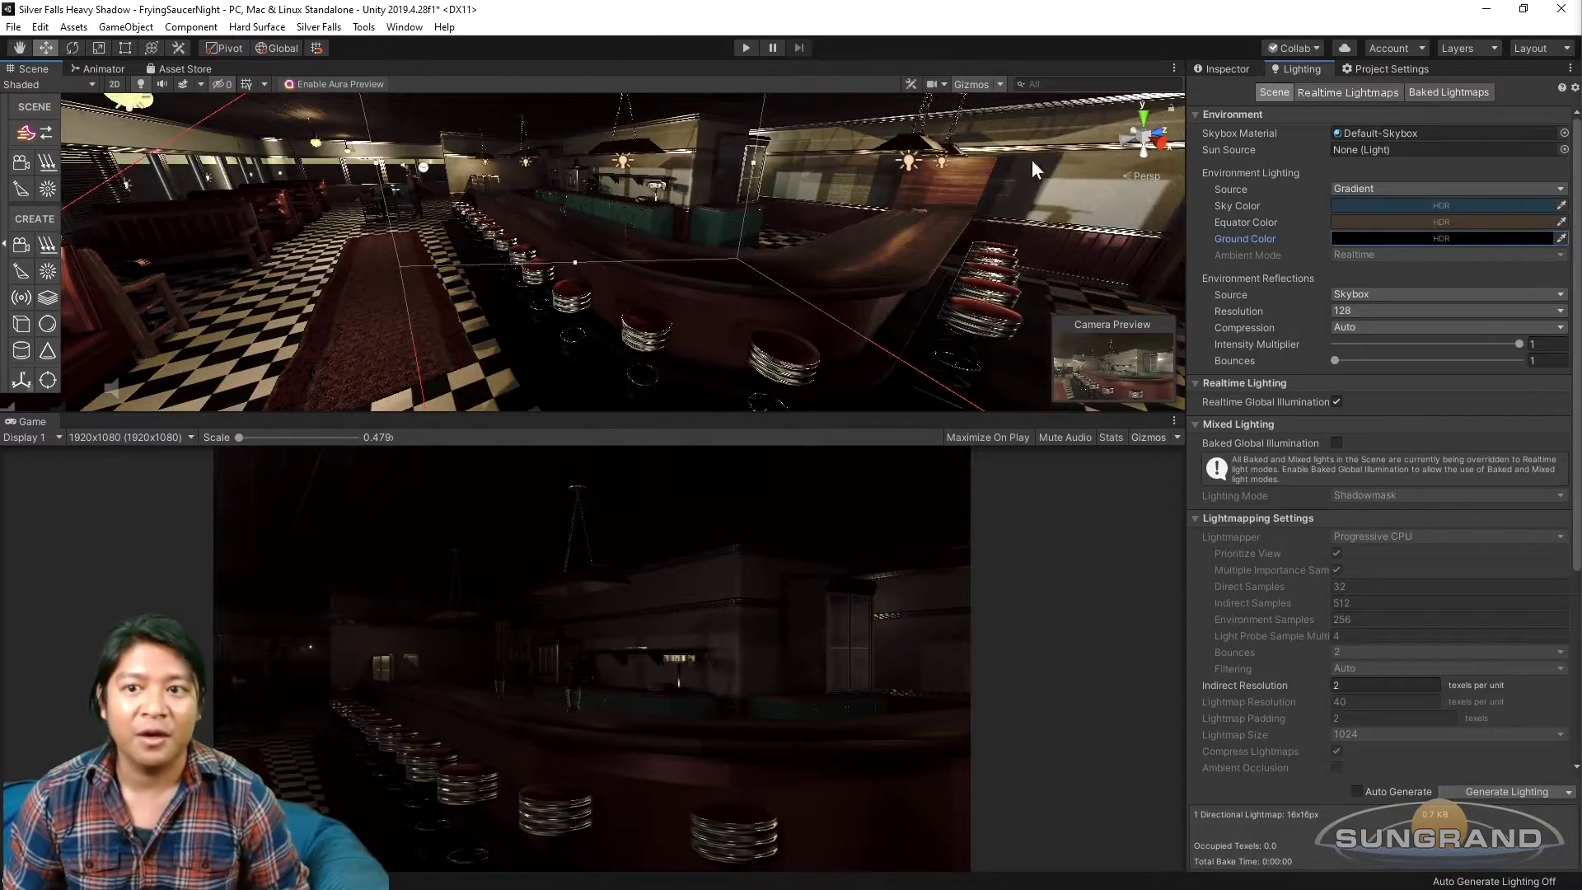
Set the Pixel Light Count of the Ultra quality level to 30 in the project's Quality settings.
alt+drag(1059, 97, 610, 203)
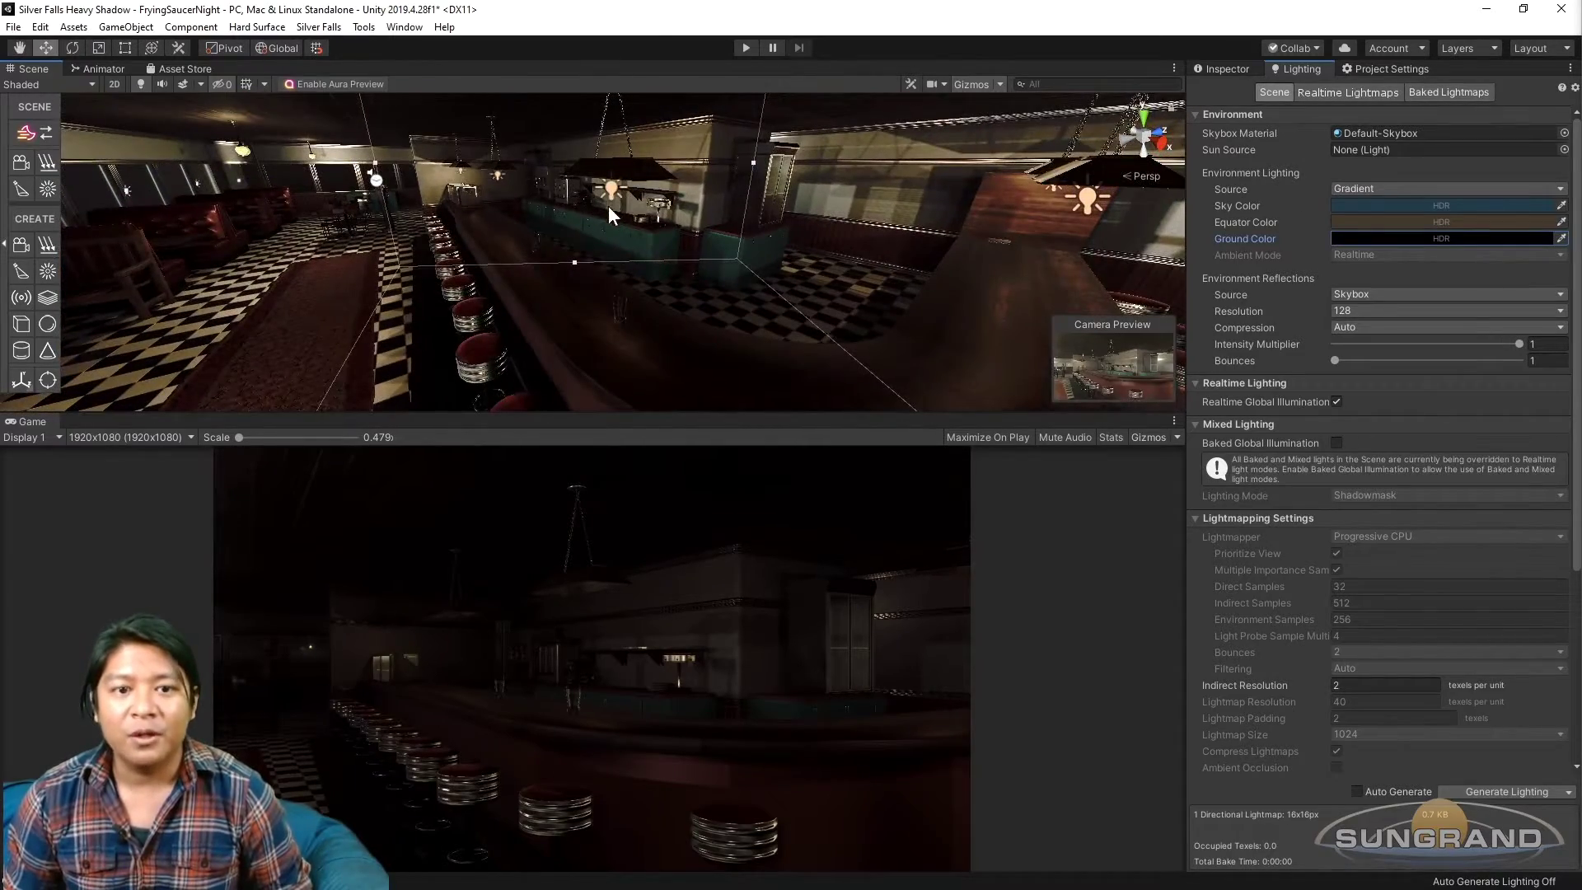
alt+drag(611, 270, 628, 303)
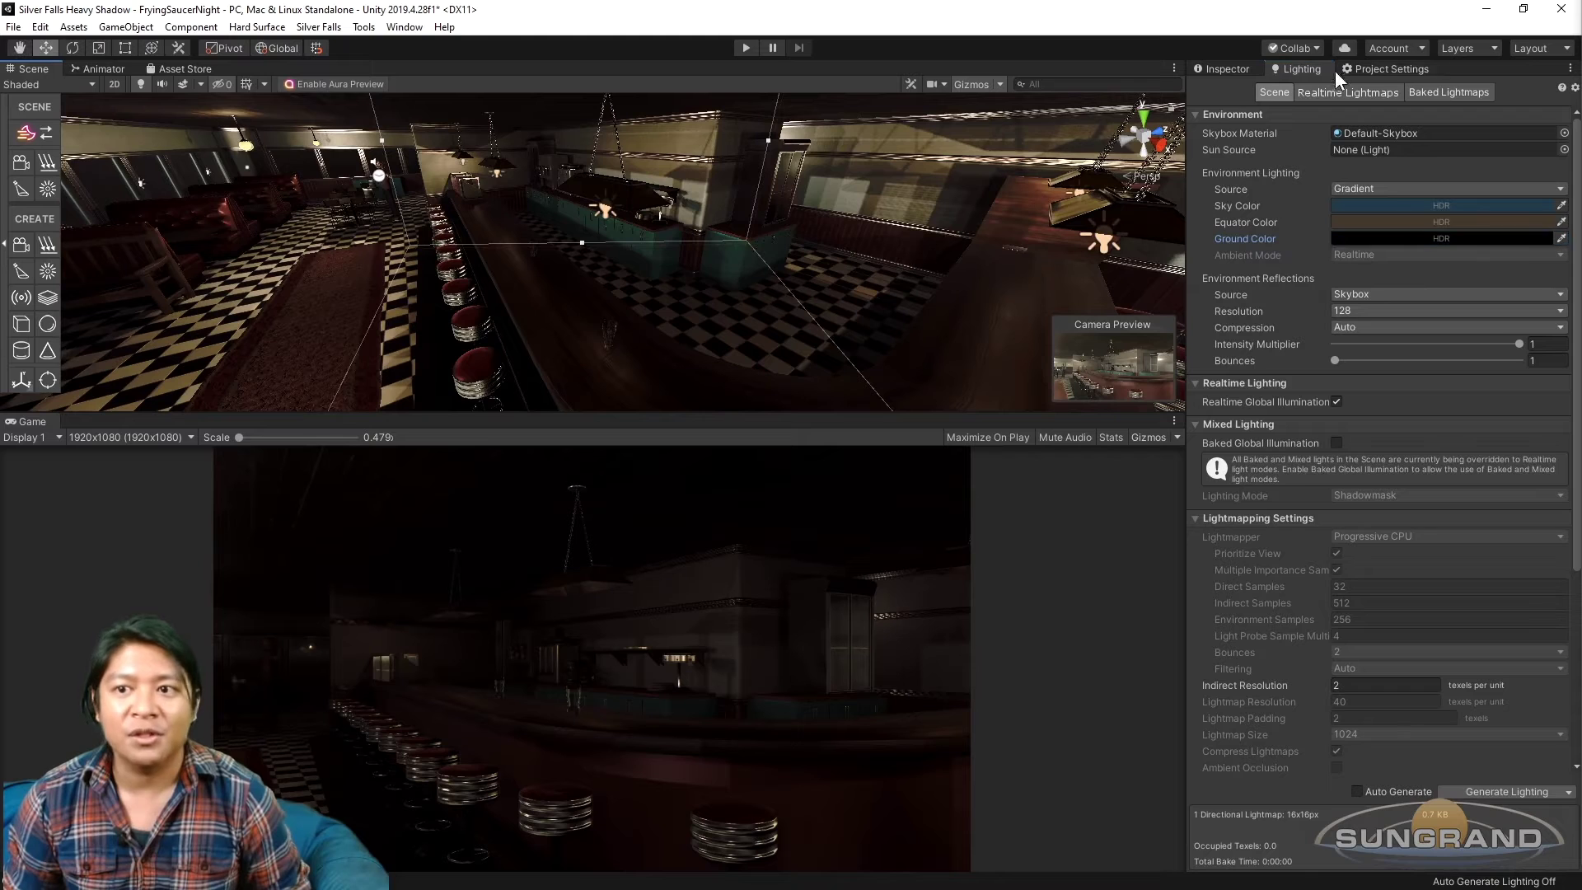
click(1375, 66)
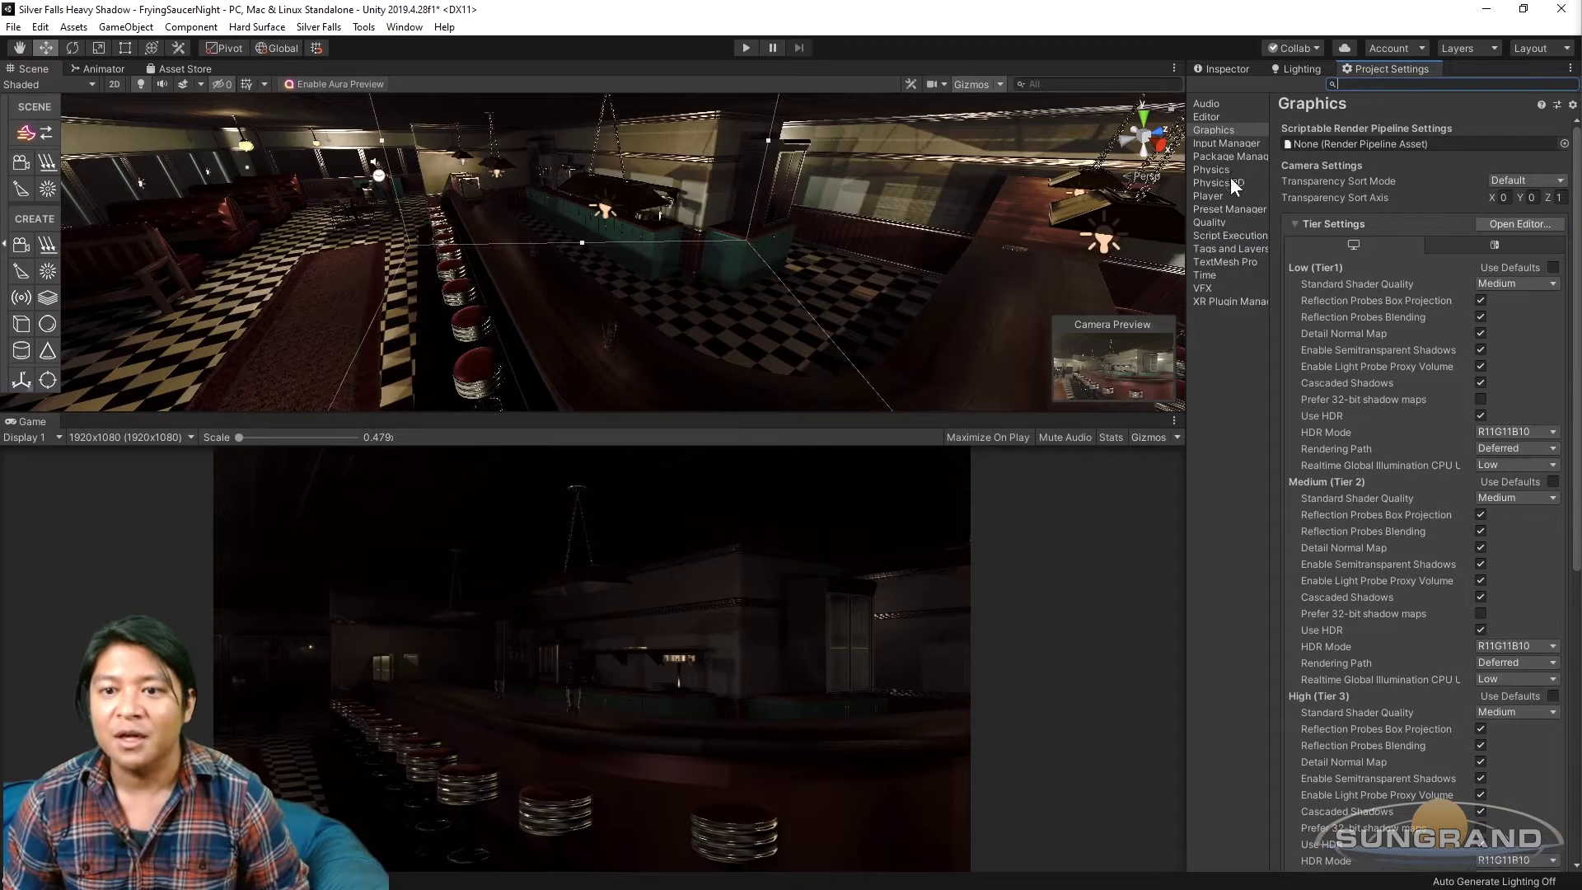
click(1217, 221)
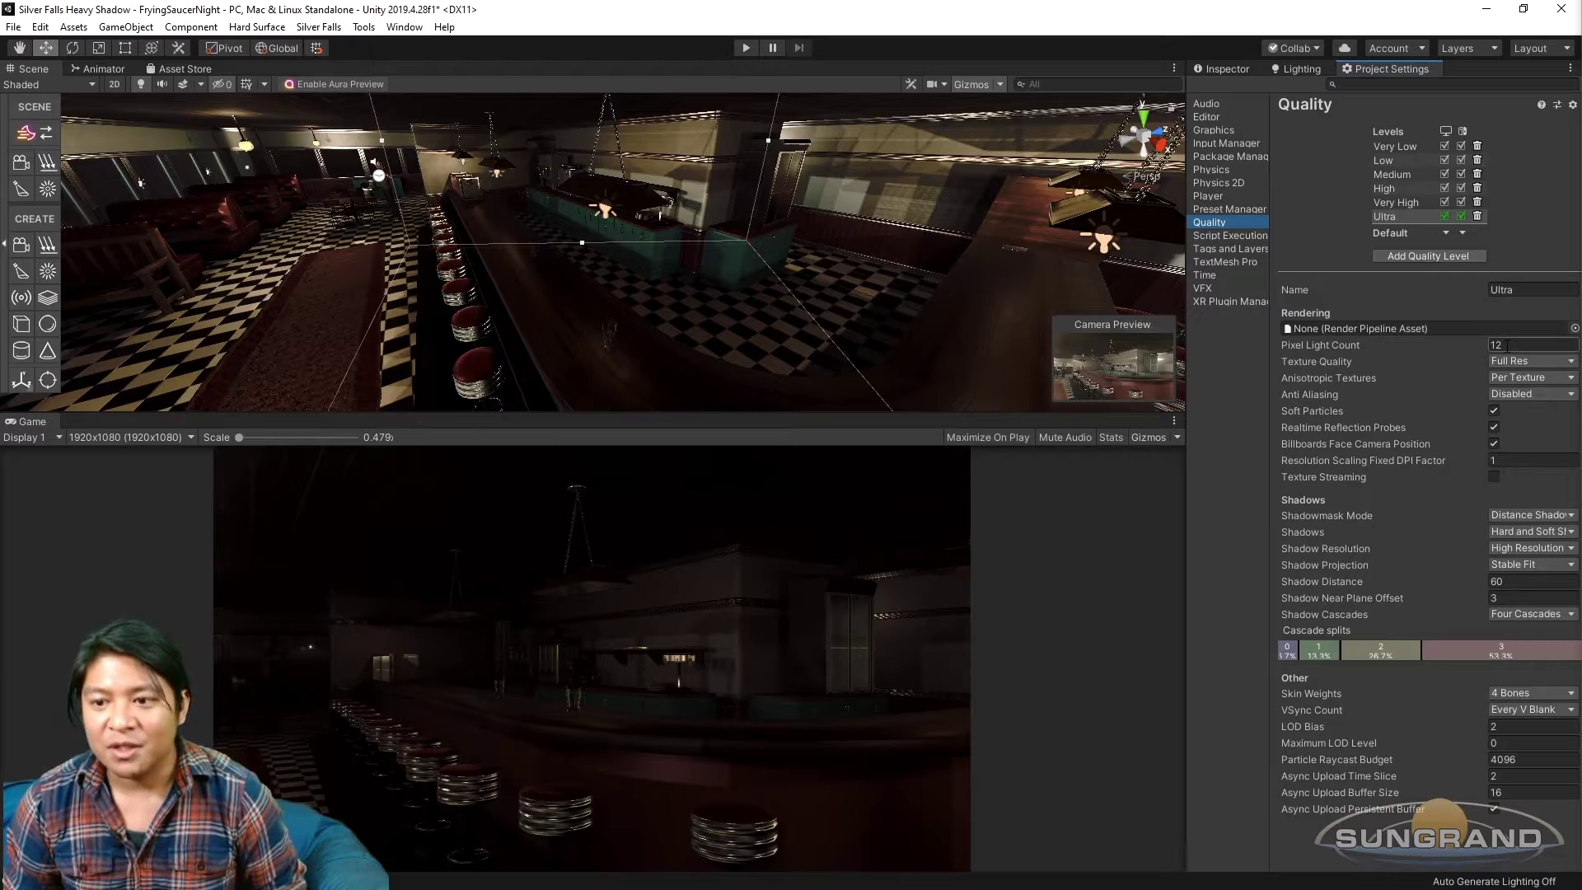
text(20)
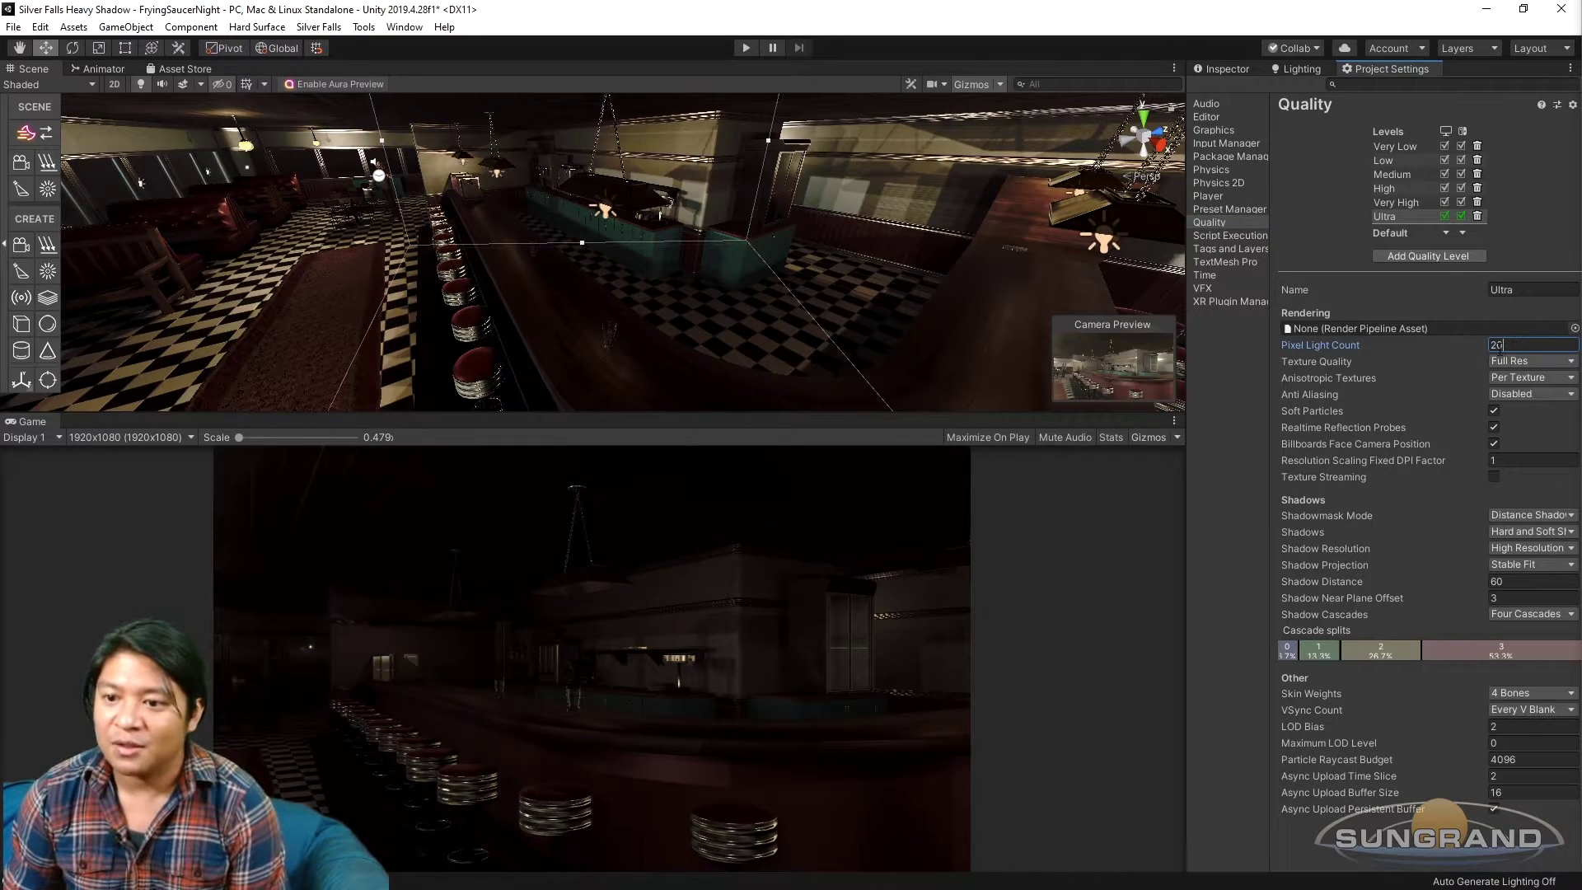
key(Delete)
text(3)
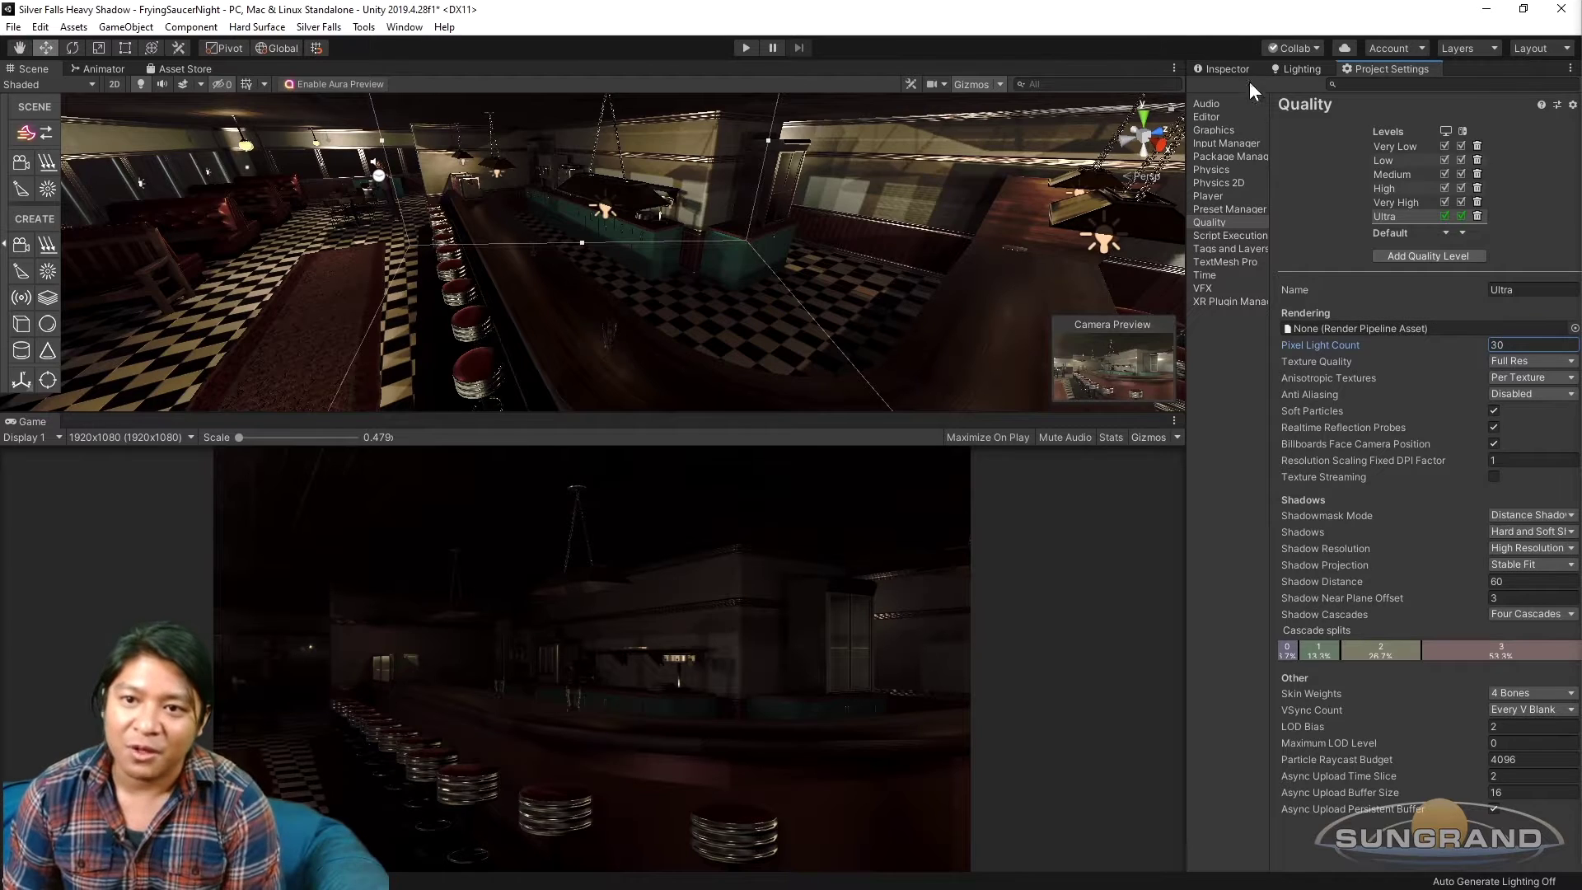
Select the Point Light of the hanging lamp Light_01 (2) above the counter and set its intensity to 0.8.
click(1226, 69)
click(620, 170)
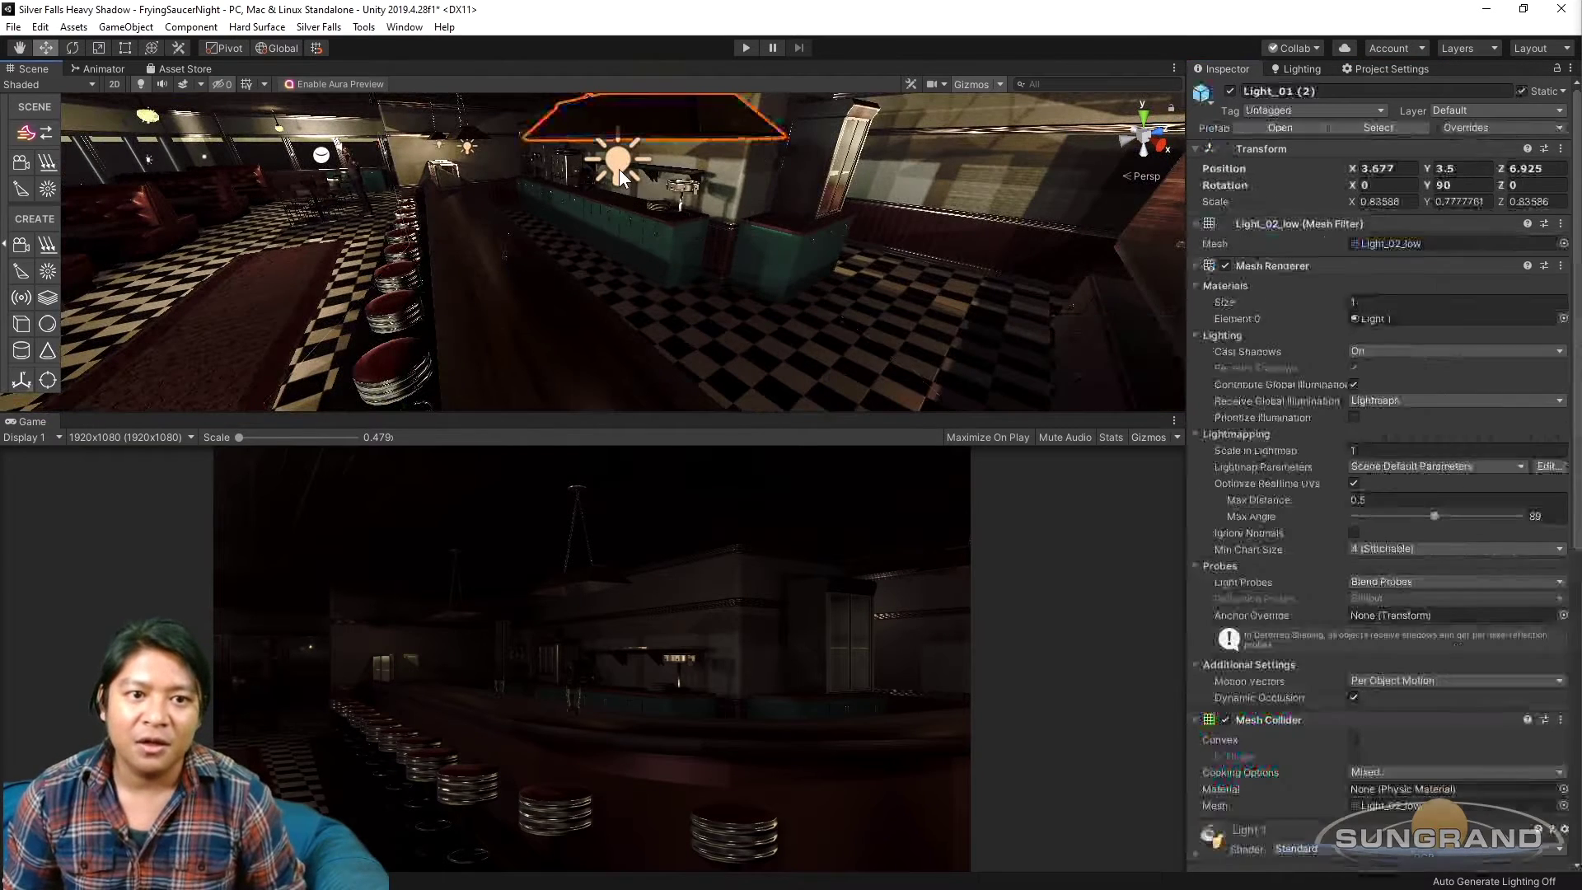
alt+drag(619, 202, 637, 147)
click(637, 140)
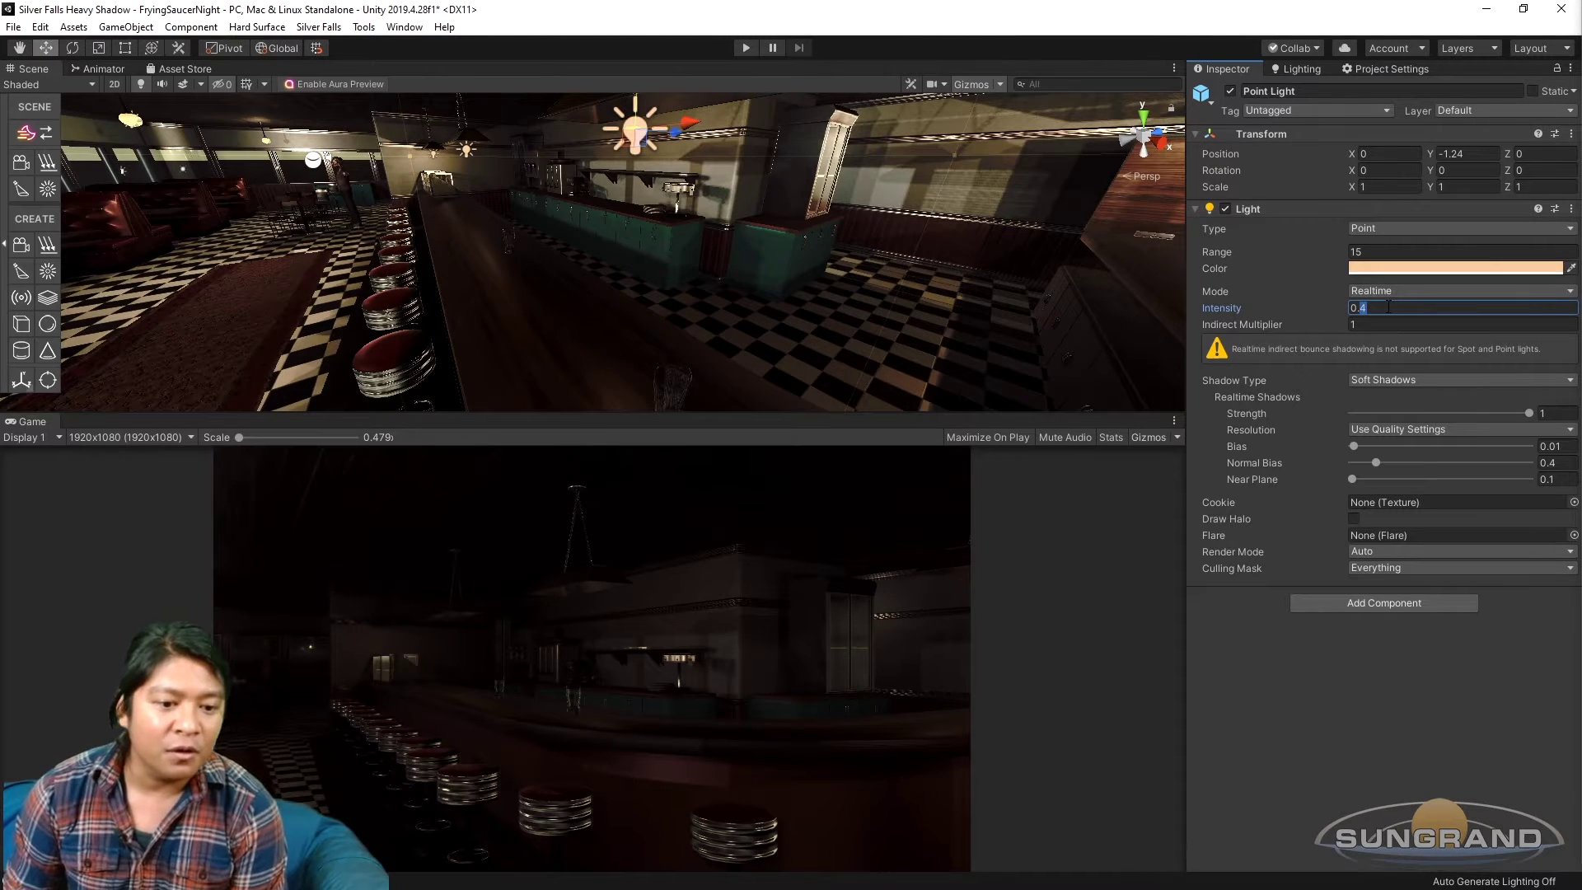
text(0.6)
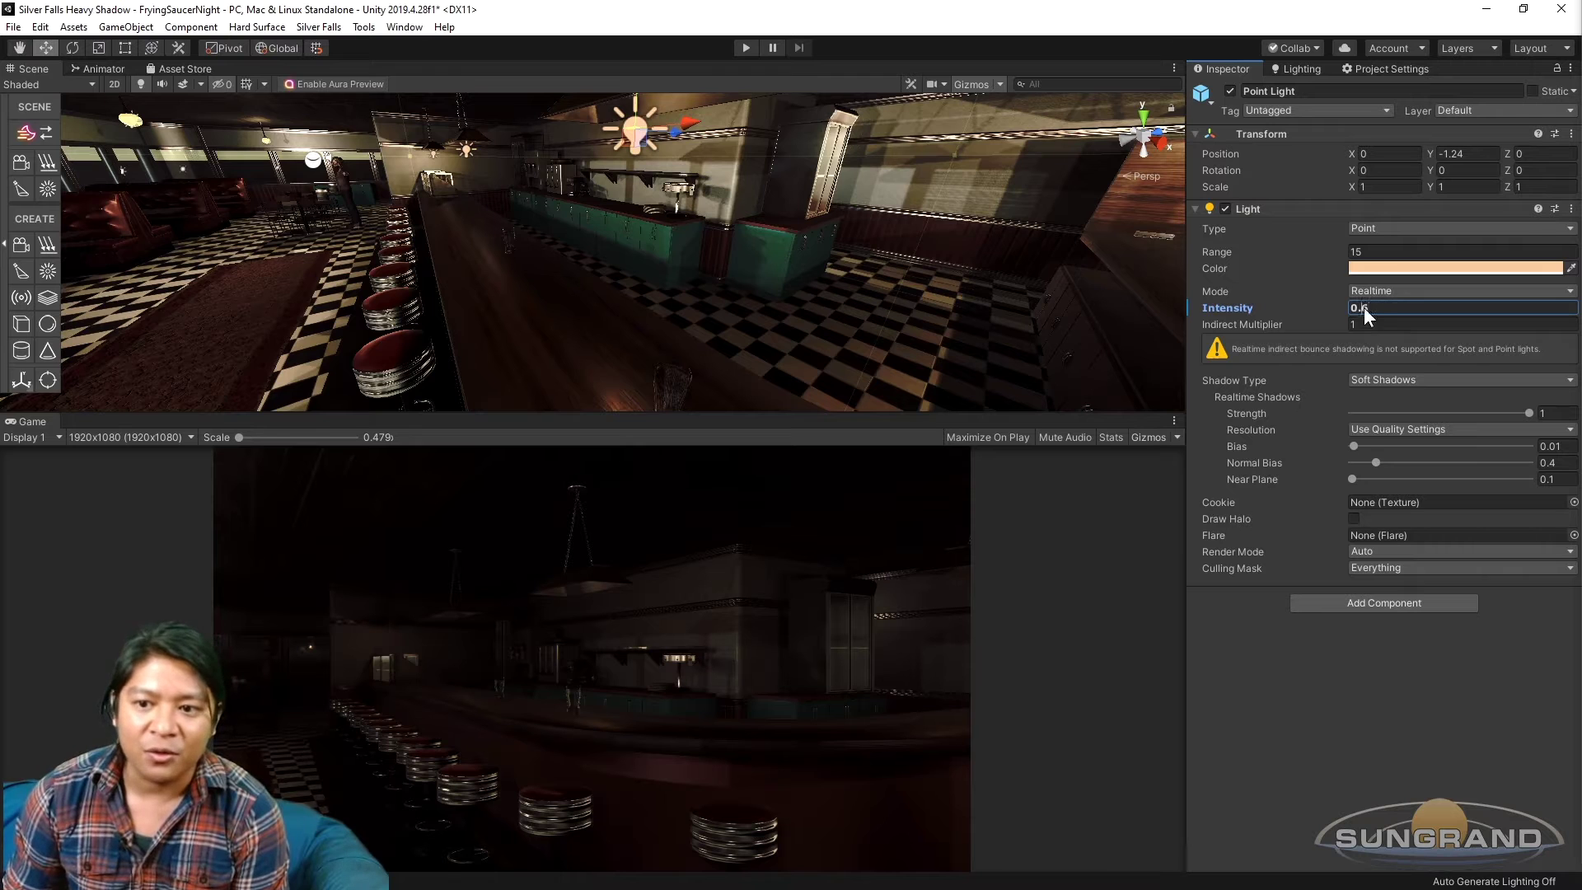
text(0.8)
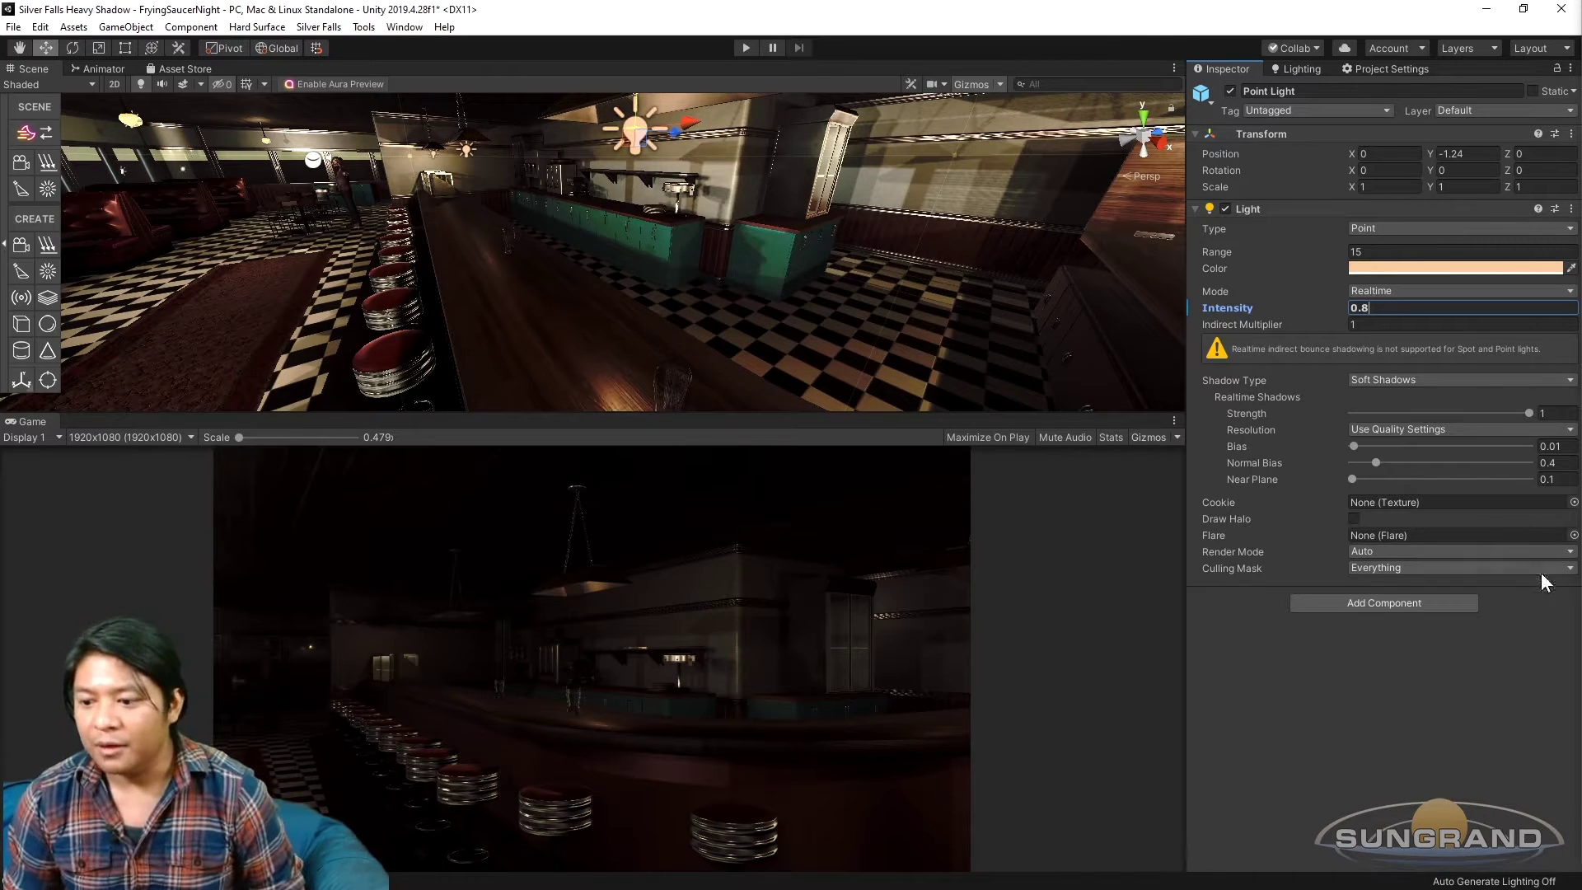
Apply all overrides of the hanging lamp Light_01 (2) to its prefab.
click(659, 104)
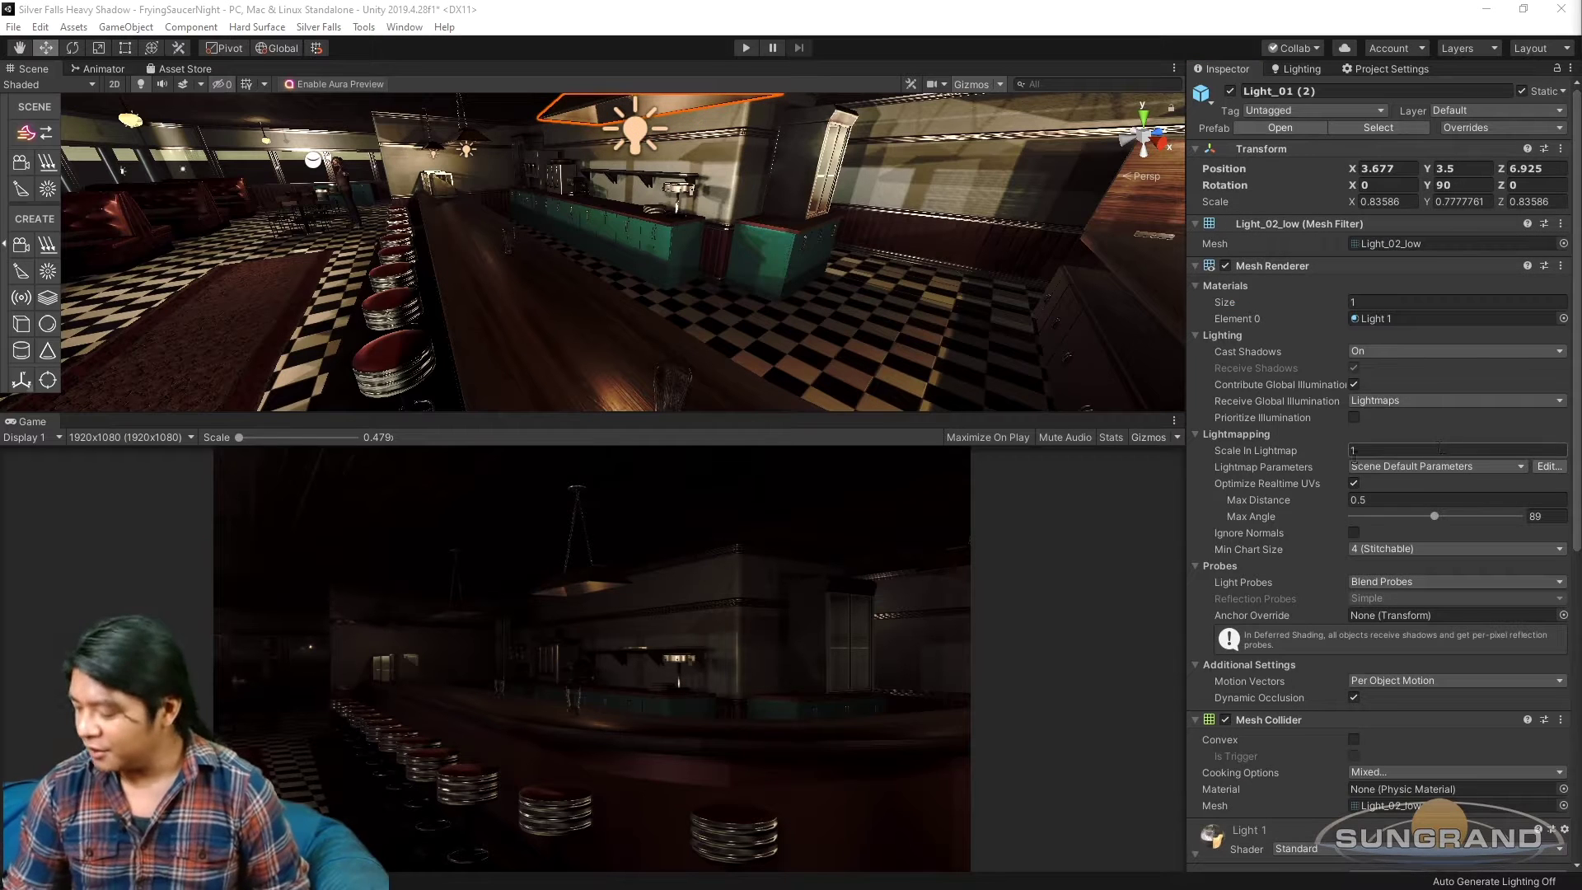
click(1467, 129)
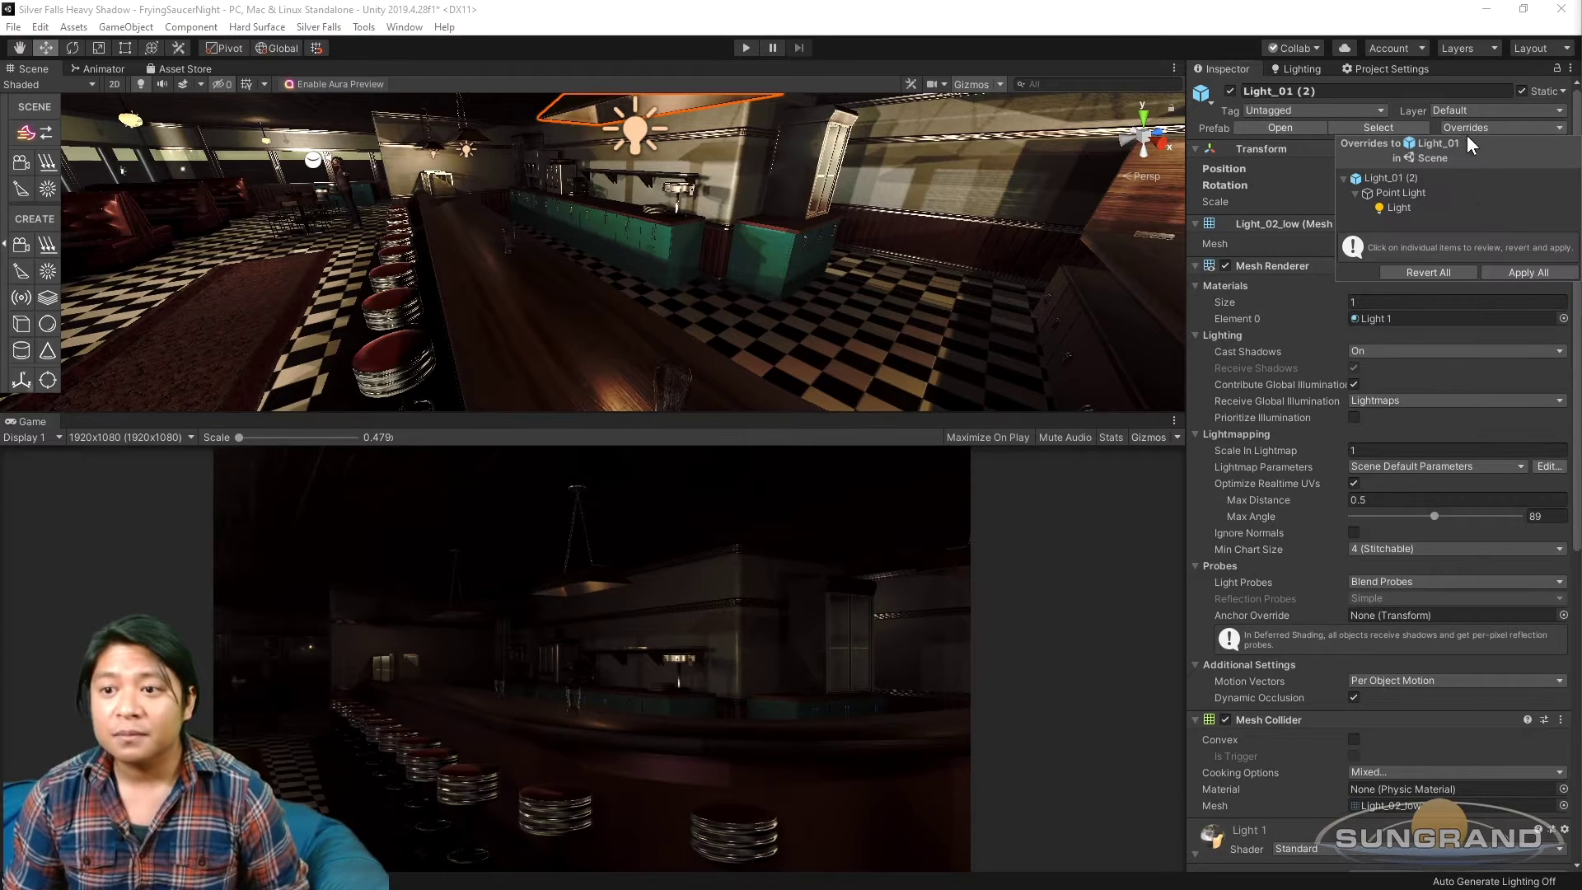
click(1522, 272)
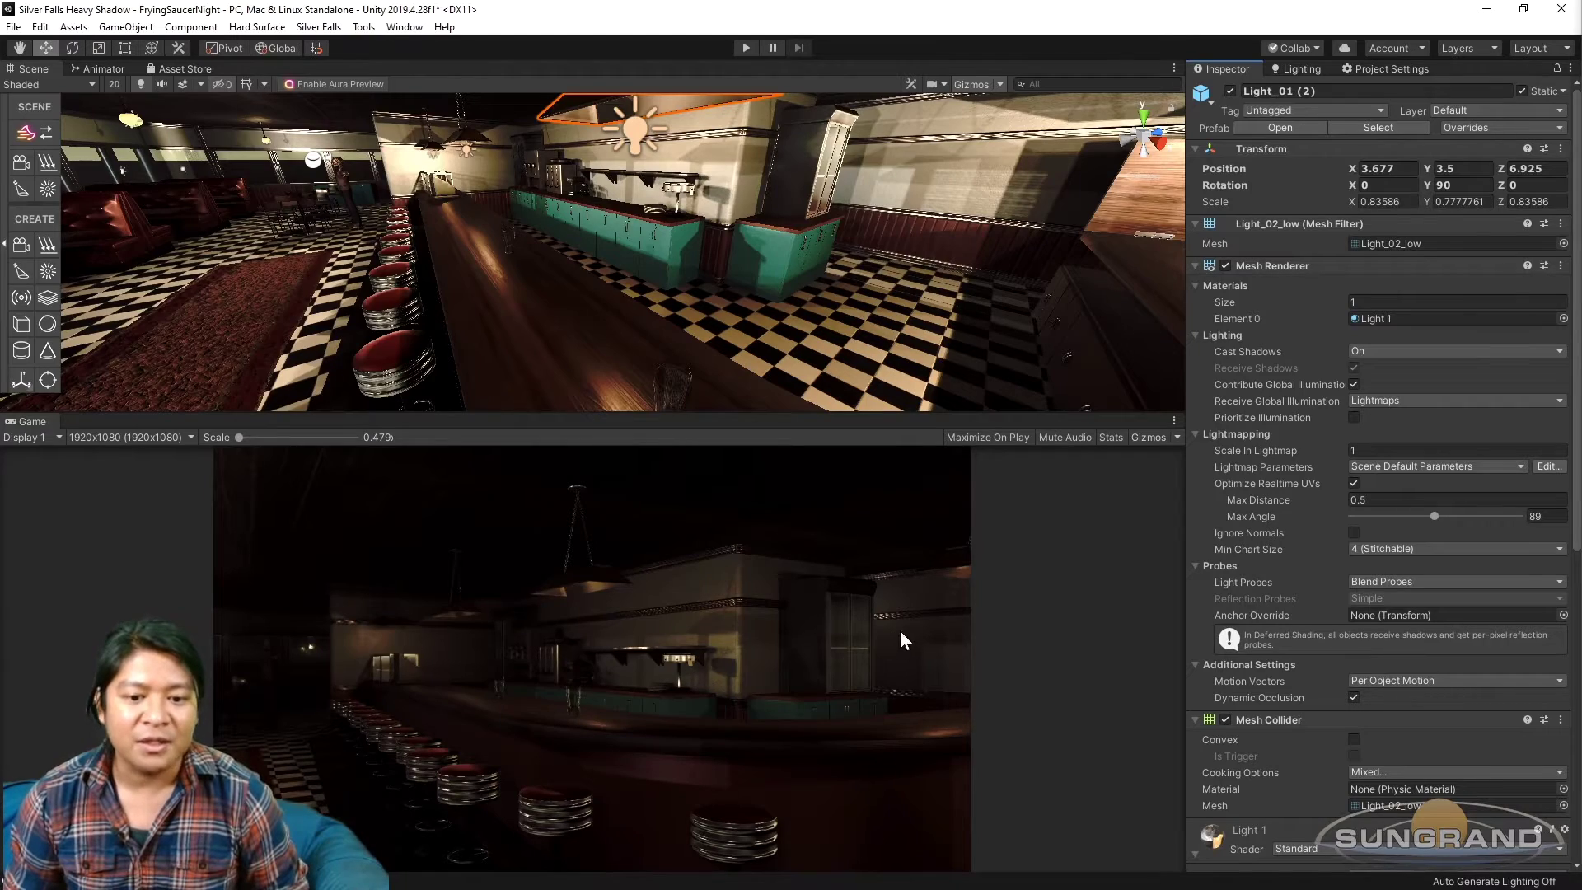
Select the hanging globe lamp Chandelier3 (1) above the booths and examine it up close.
right_drag(506, 240, 541, 190)
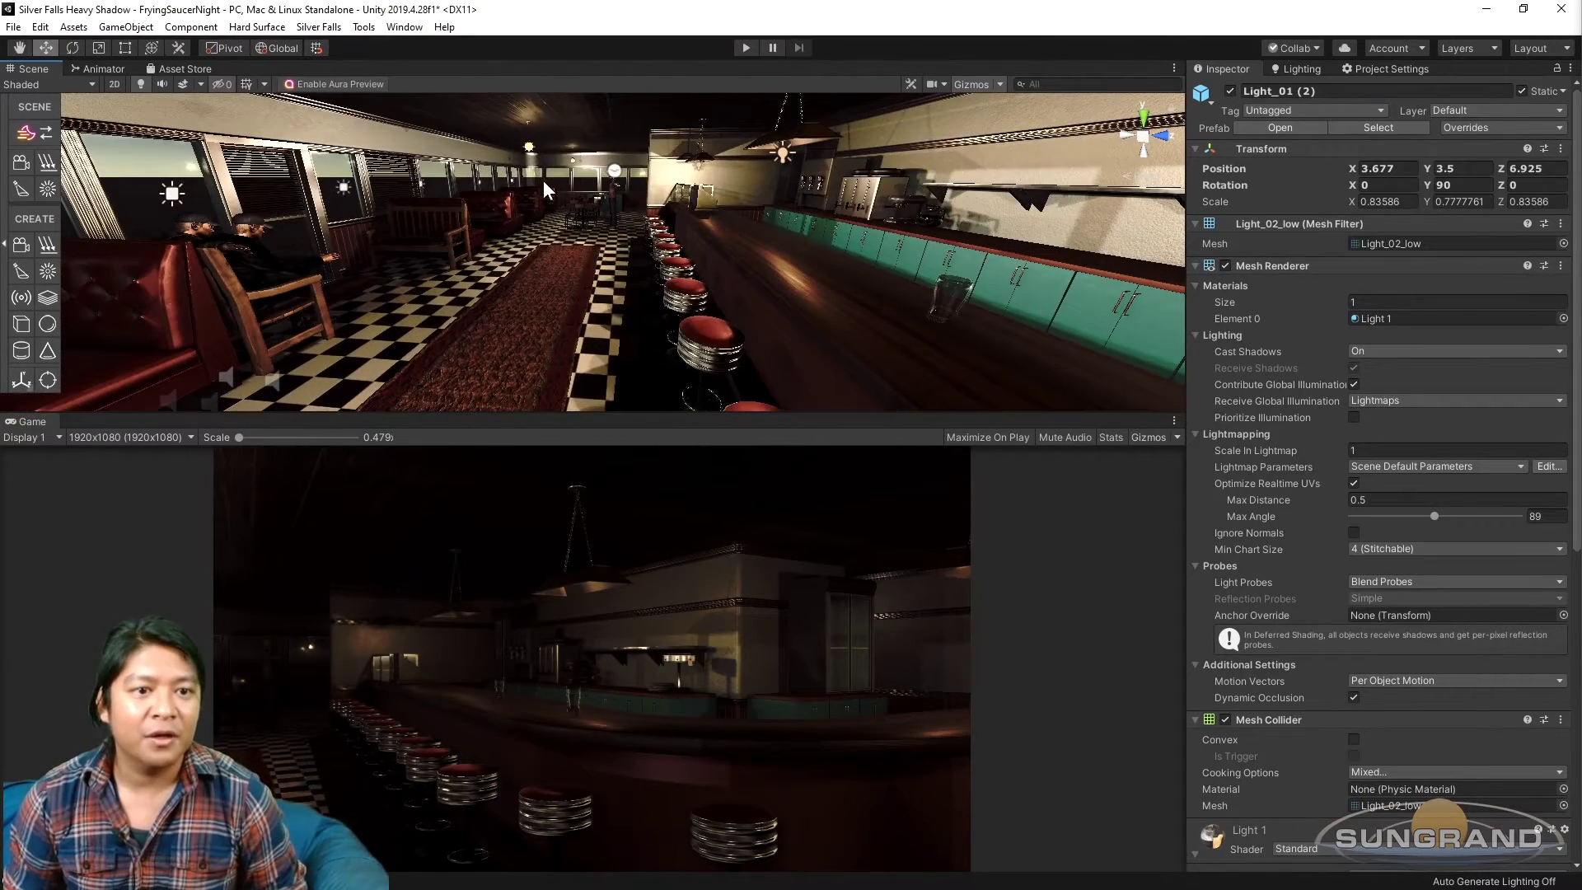
click(531, 147)
key(f)
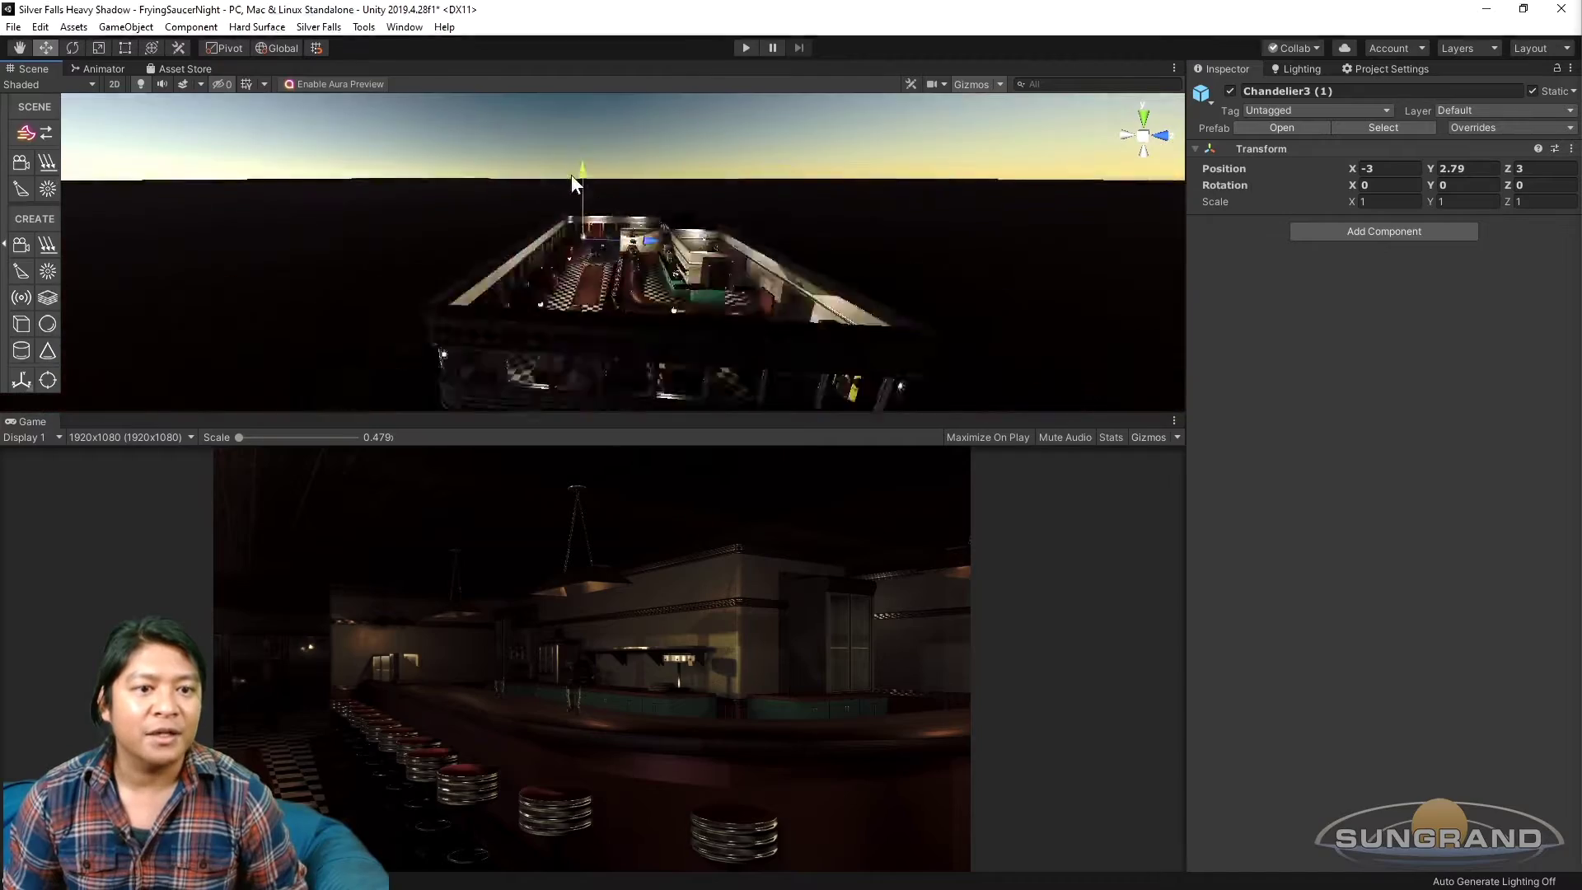
scroll(623, 318, up, 10)
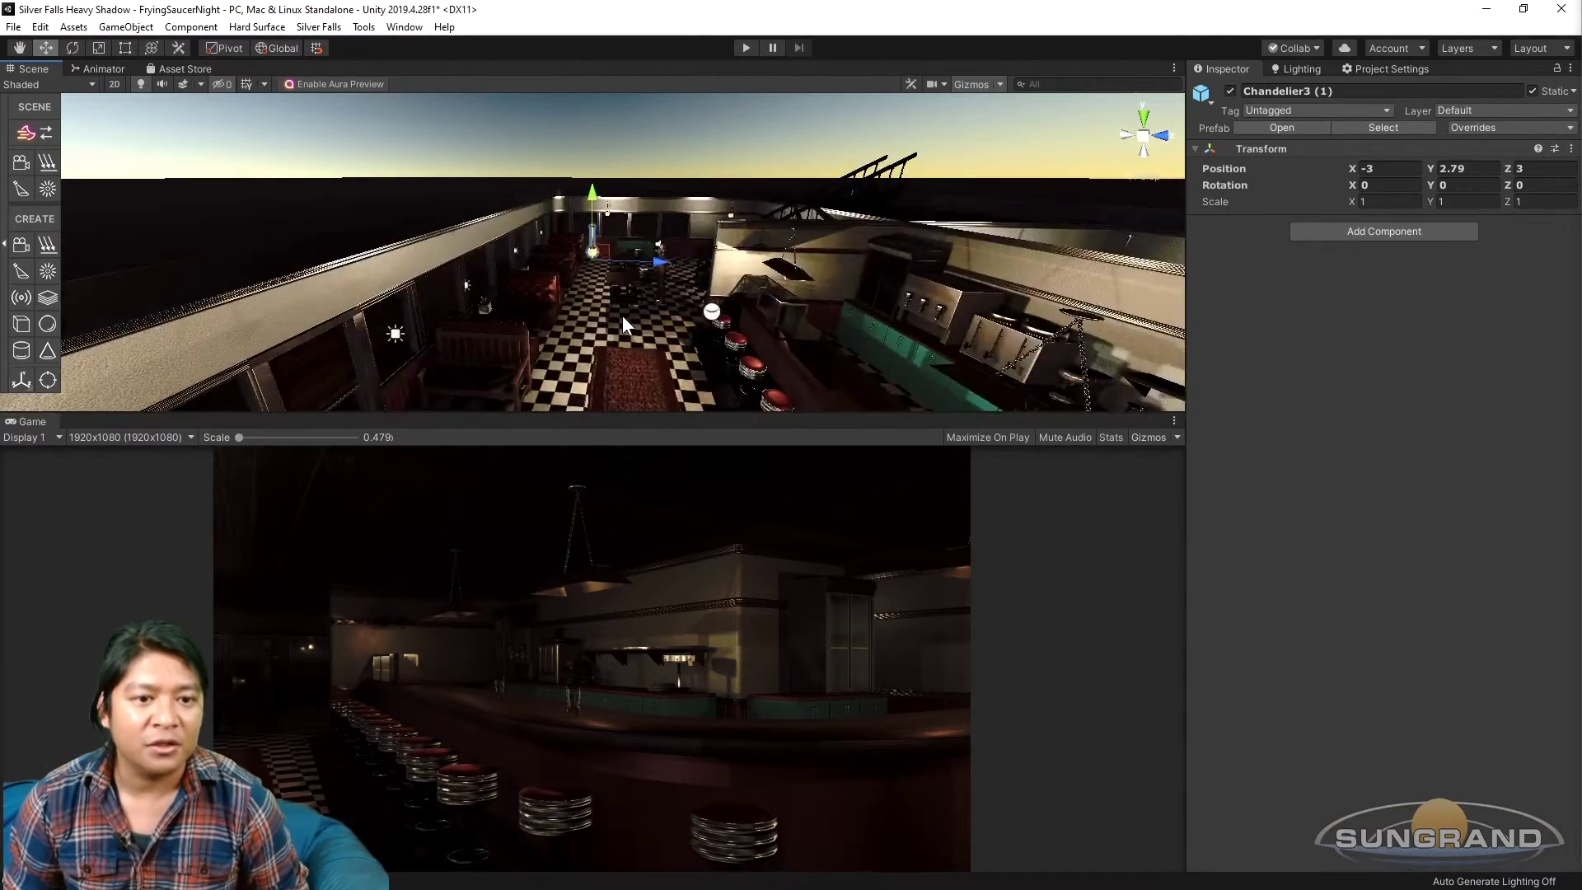
scroll(623, 318, down, 3)
alt+drag(623, 318, 477, 292)
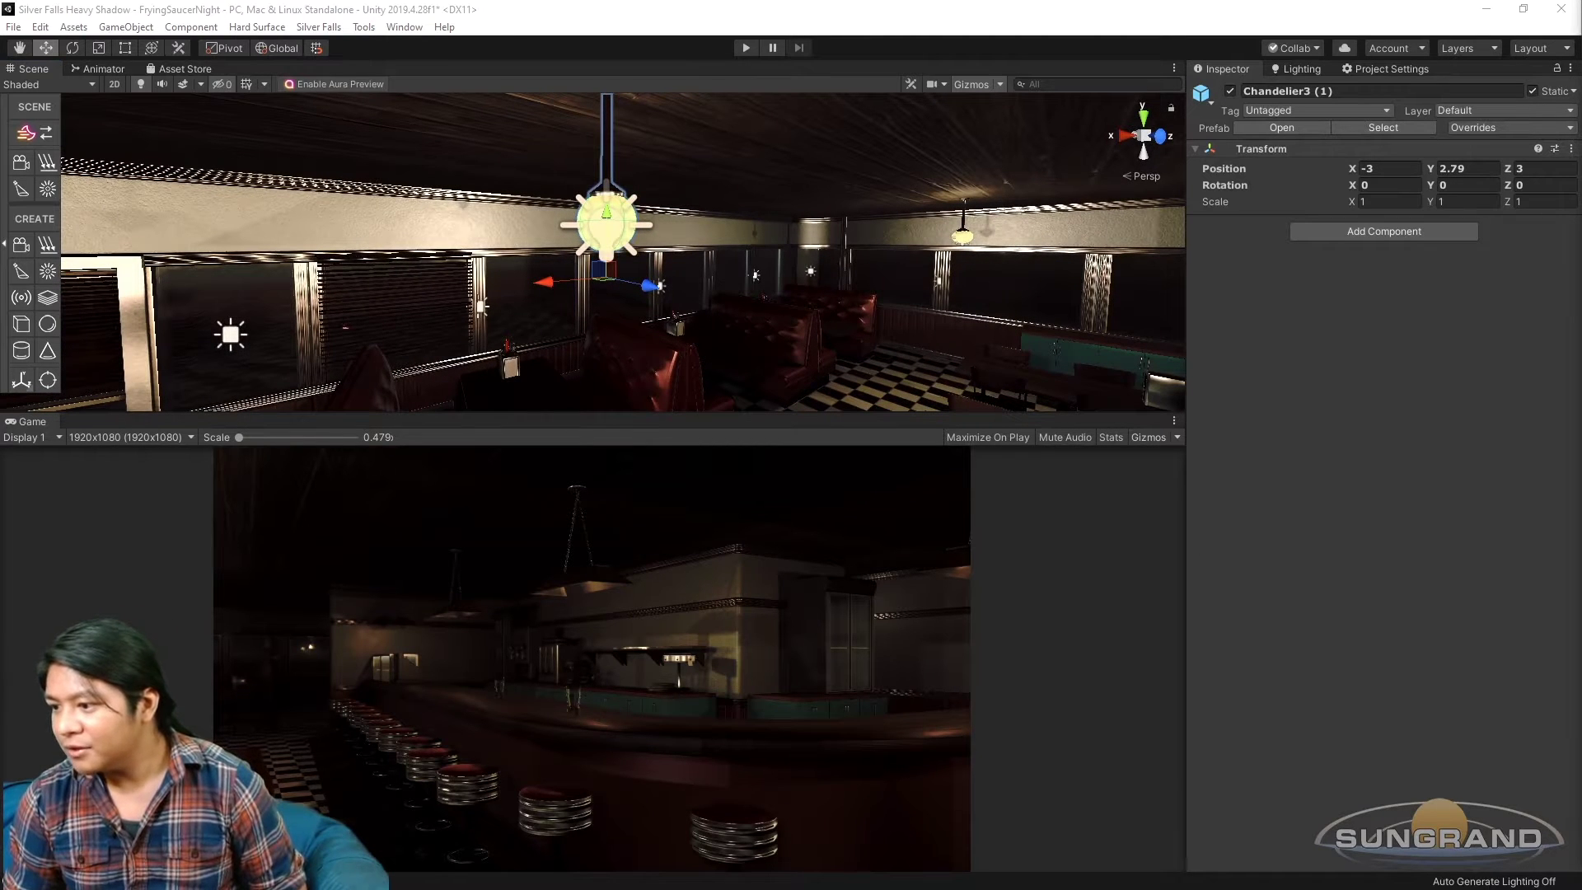
Turn the Main Camera to a Y rotation of about -466.8 so it looks down the aisle between booths and counter.
scroll(794, 319, down, 2)
key(f)
alt+drag(741, 331, 805, 324)
key(e)
drag(592, 264, 728, 270)
key(w)
alt+drag(603, 276, 674, 270)
scroll(653, 239, up, 10)
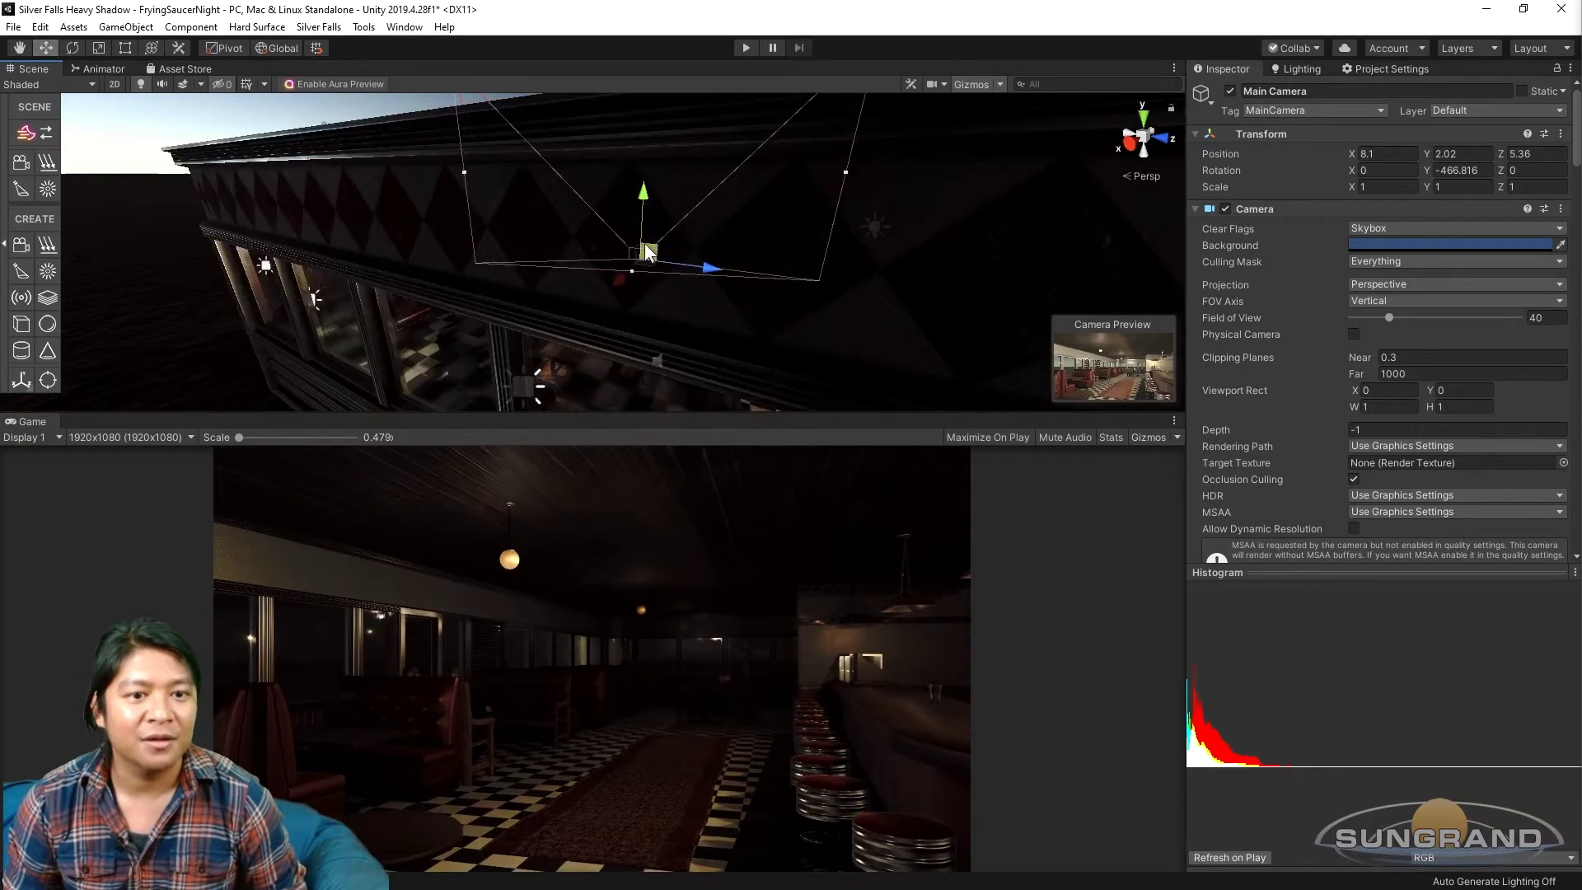
Select the Point Light of the globe lamp Chandelier3 (2) and raise its intensity through 1.5, 1.6 and 1.7 to 1.8.
middle_drag(647, 246, 622, 167)
click(621, 165)
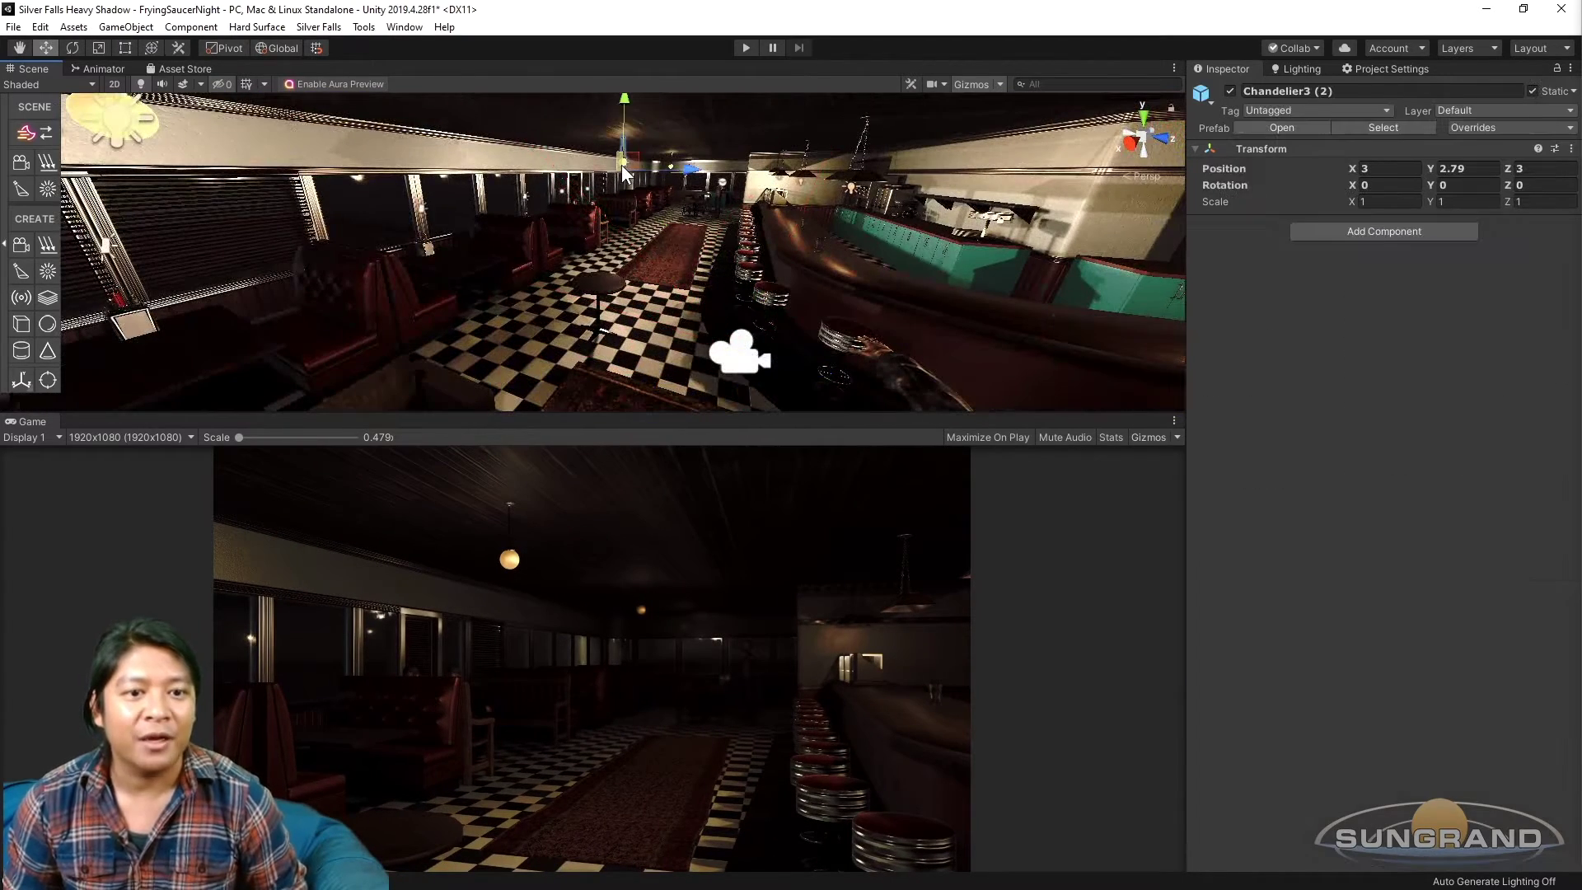
key(f)
scroll(633, 308, up, 10)
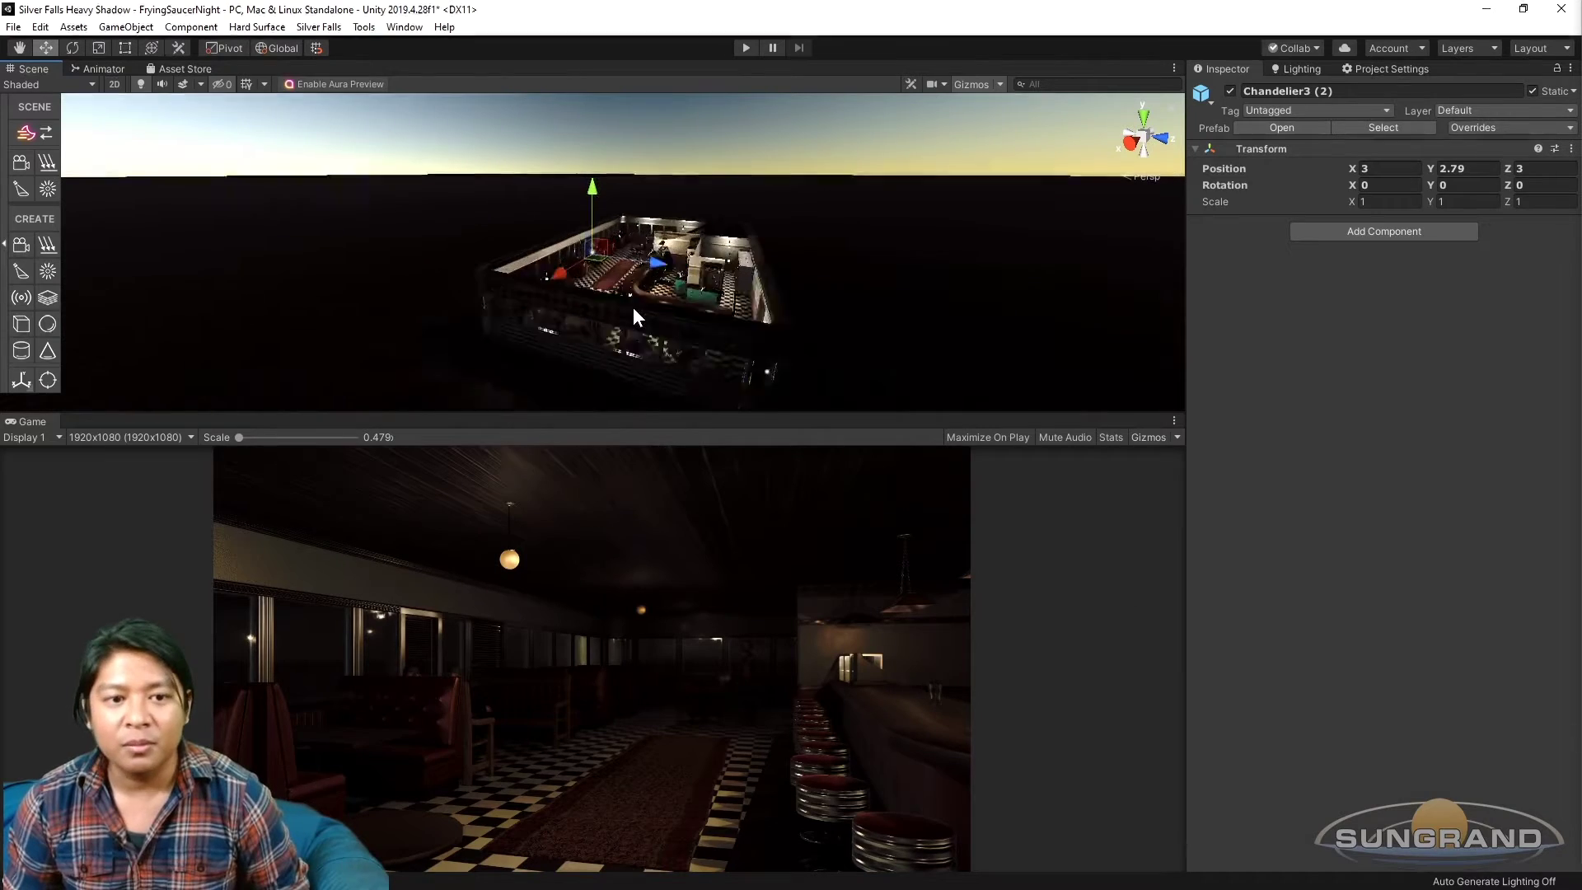
scroll(628, 319, up, 4)
alt+drag(628, 320, 628, 268)
scroll(627, 269, down, 3)
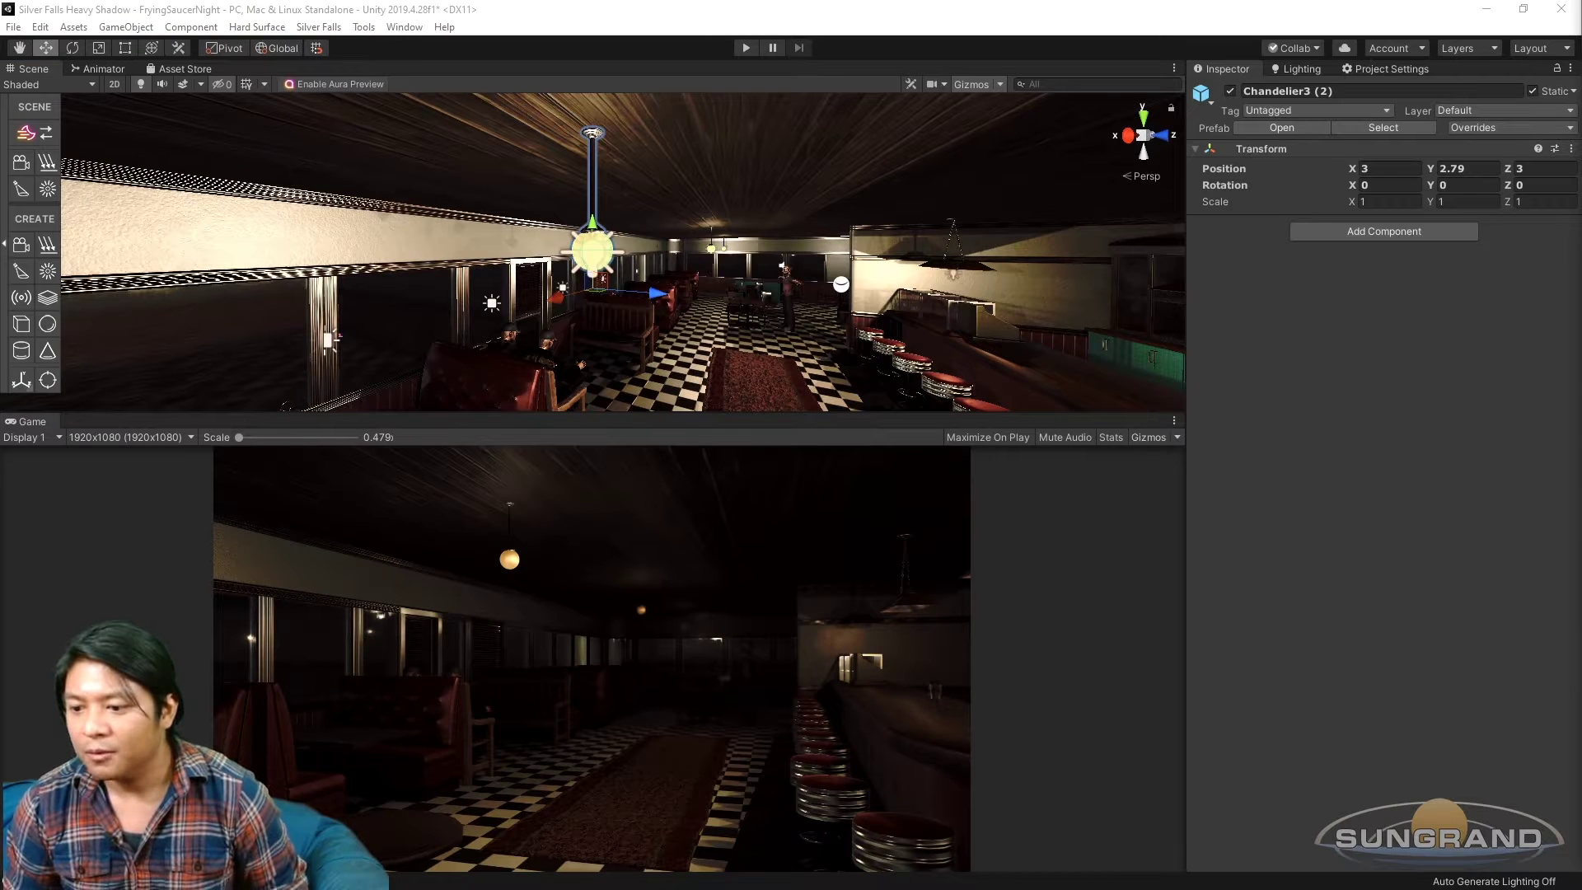
click(593, 251)
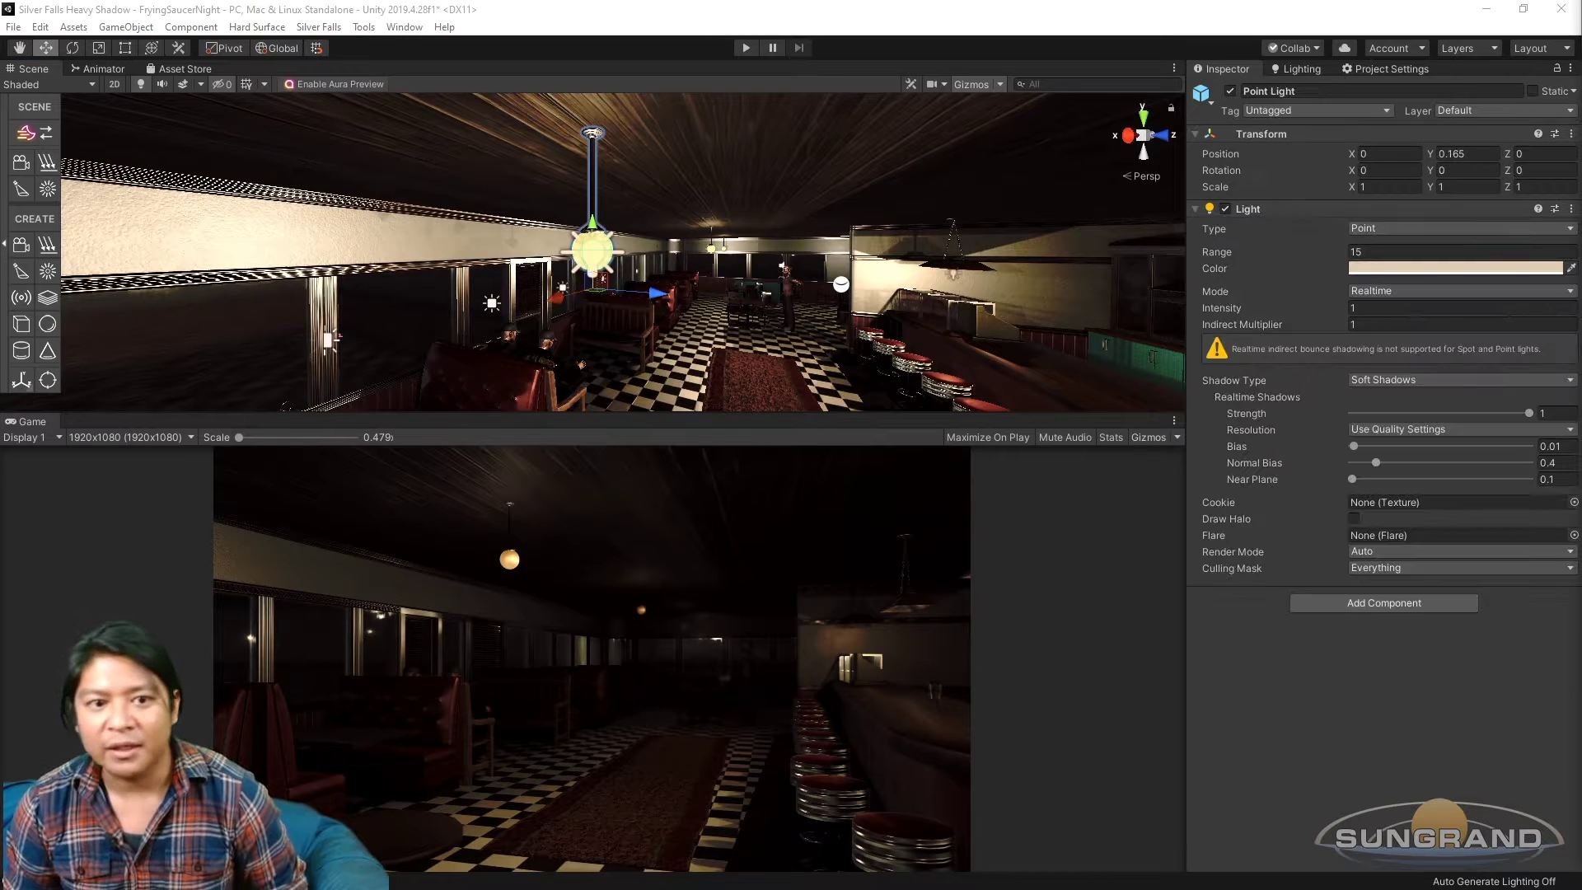
click(1375, 306)
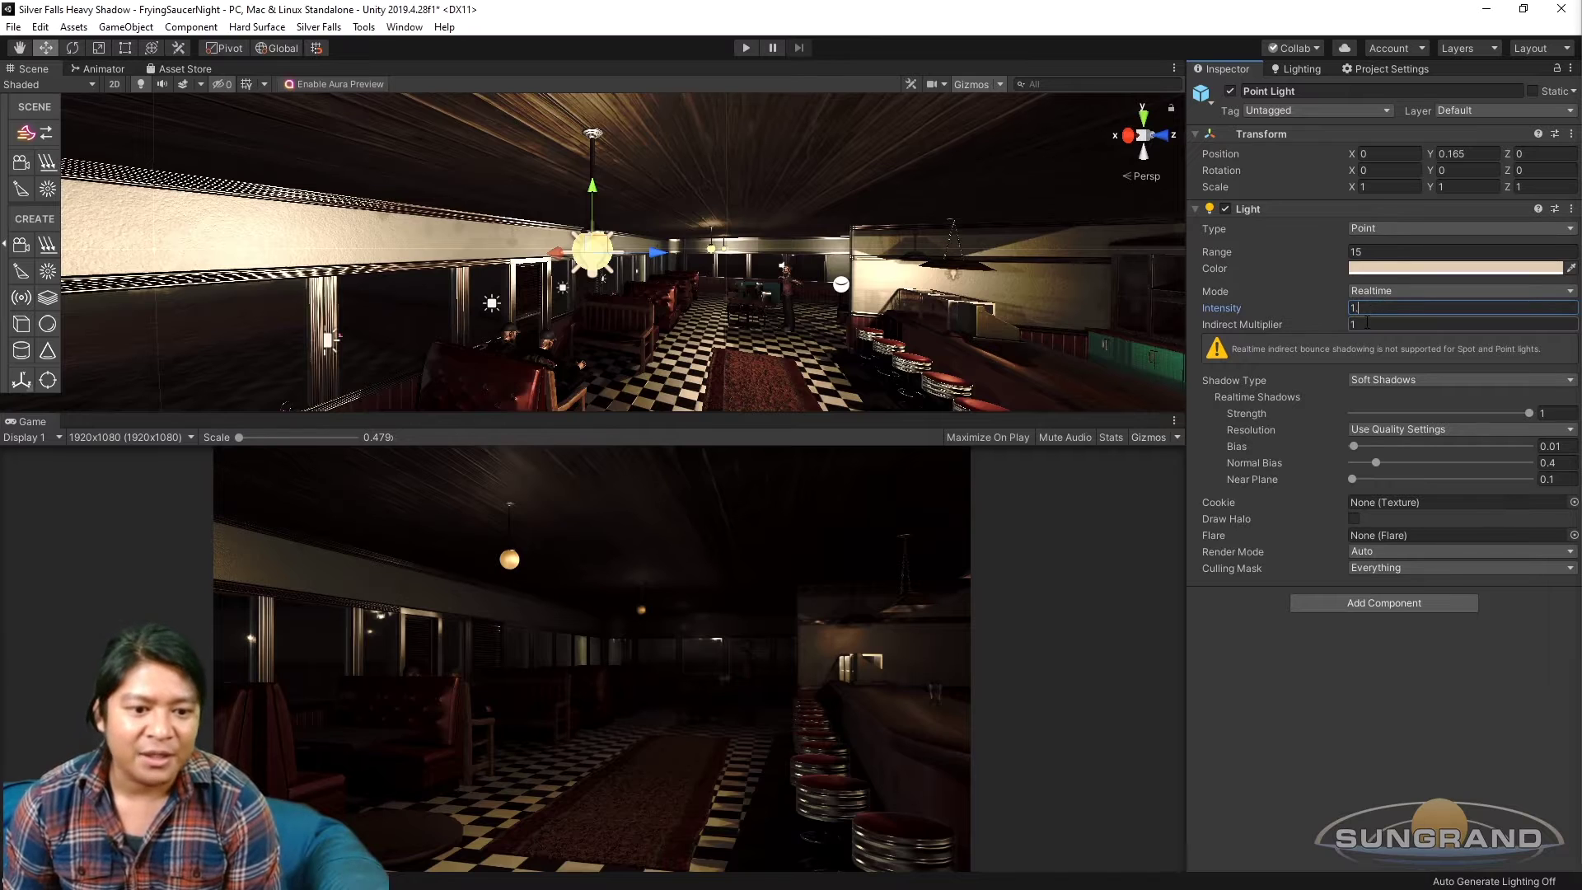
text(.5)
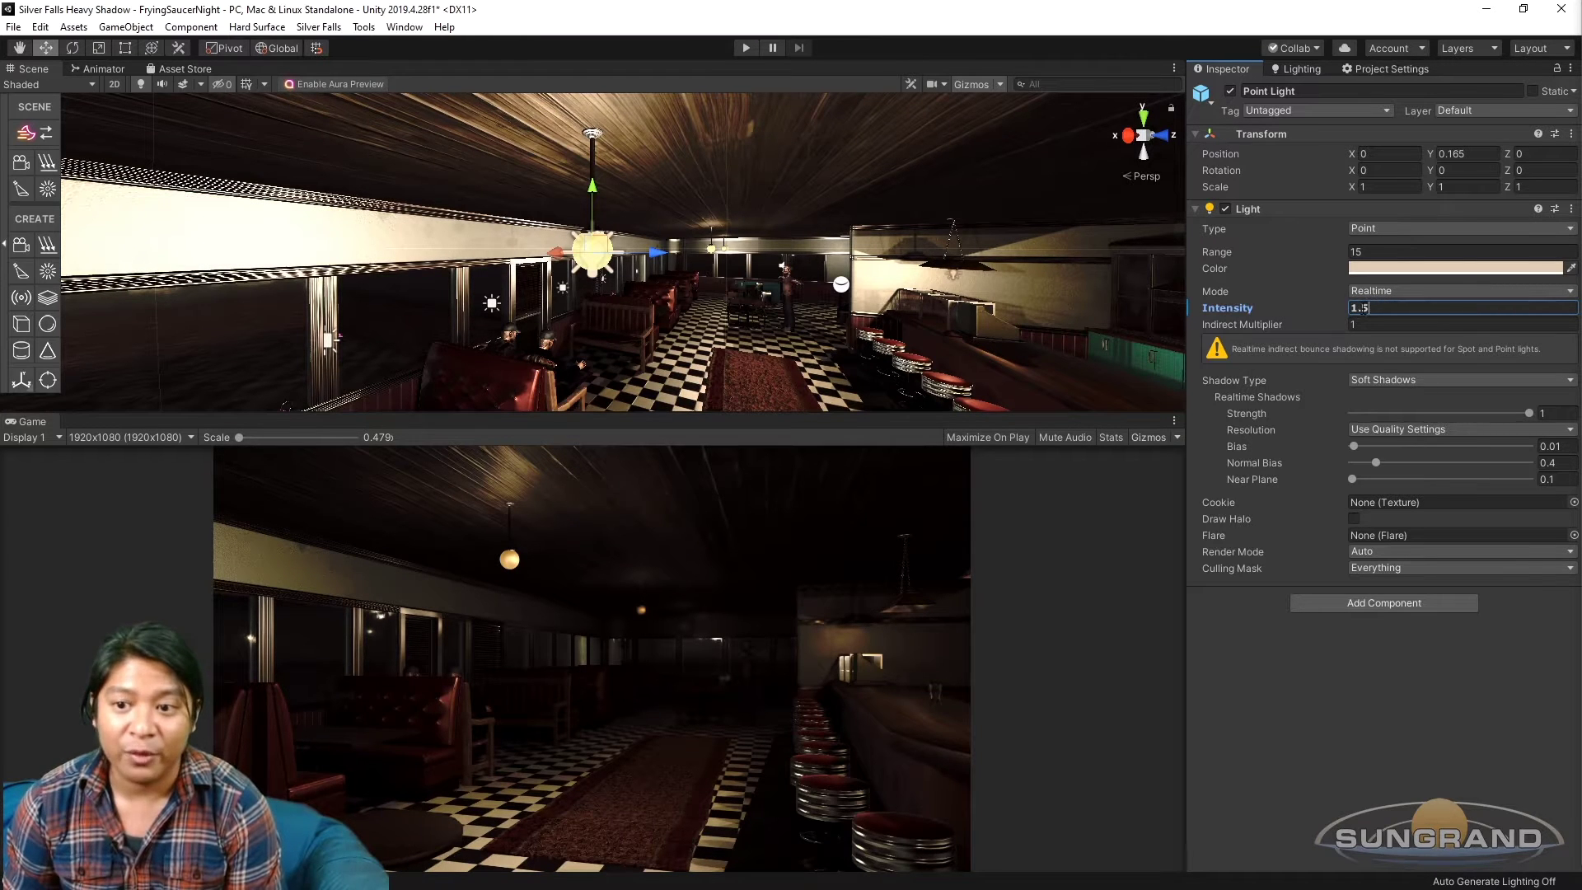
text(1.6)
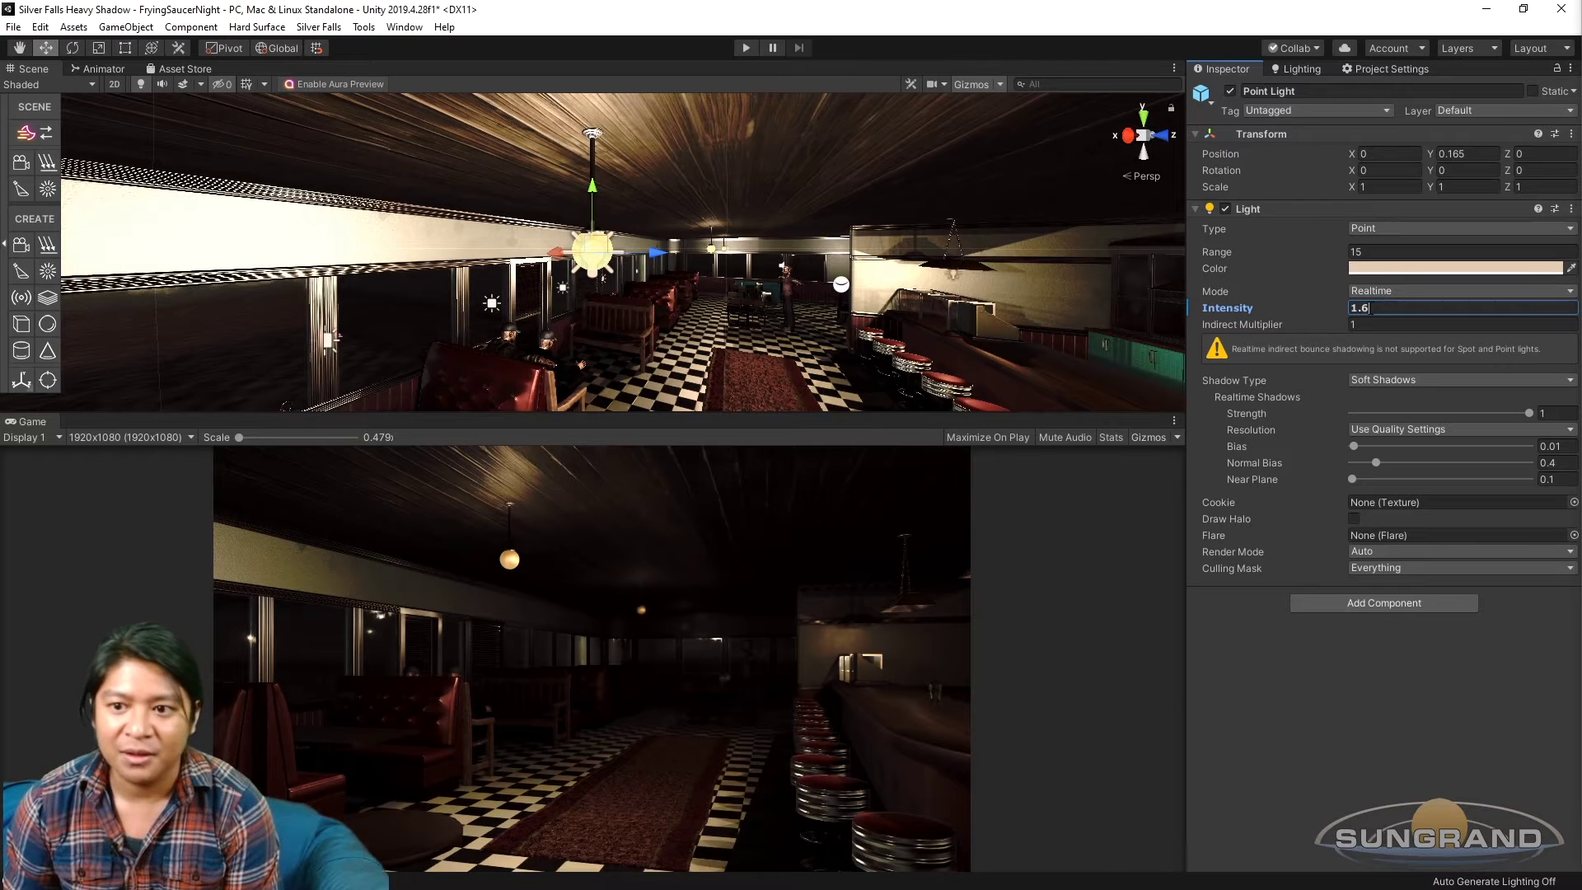
text(1.7)
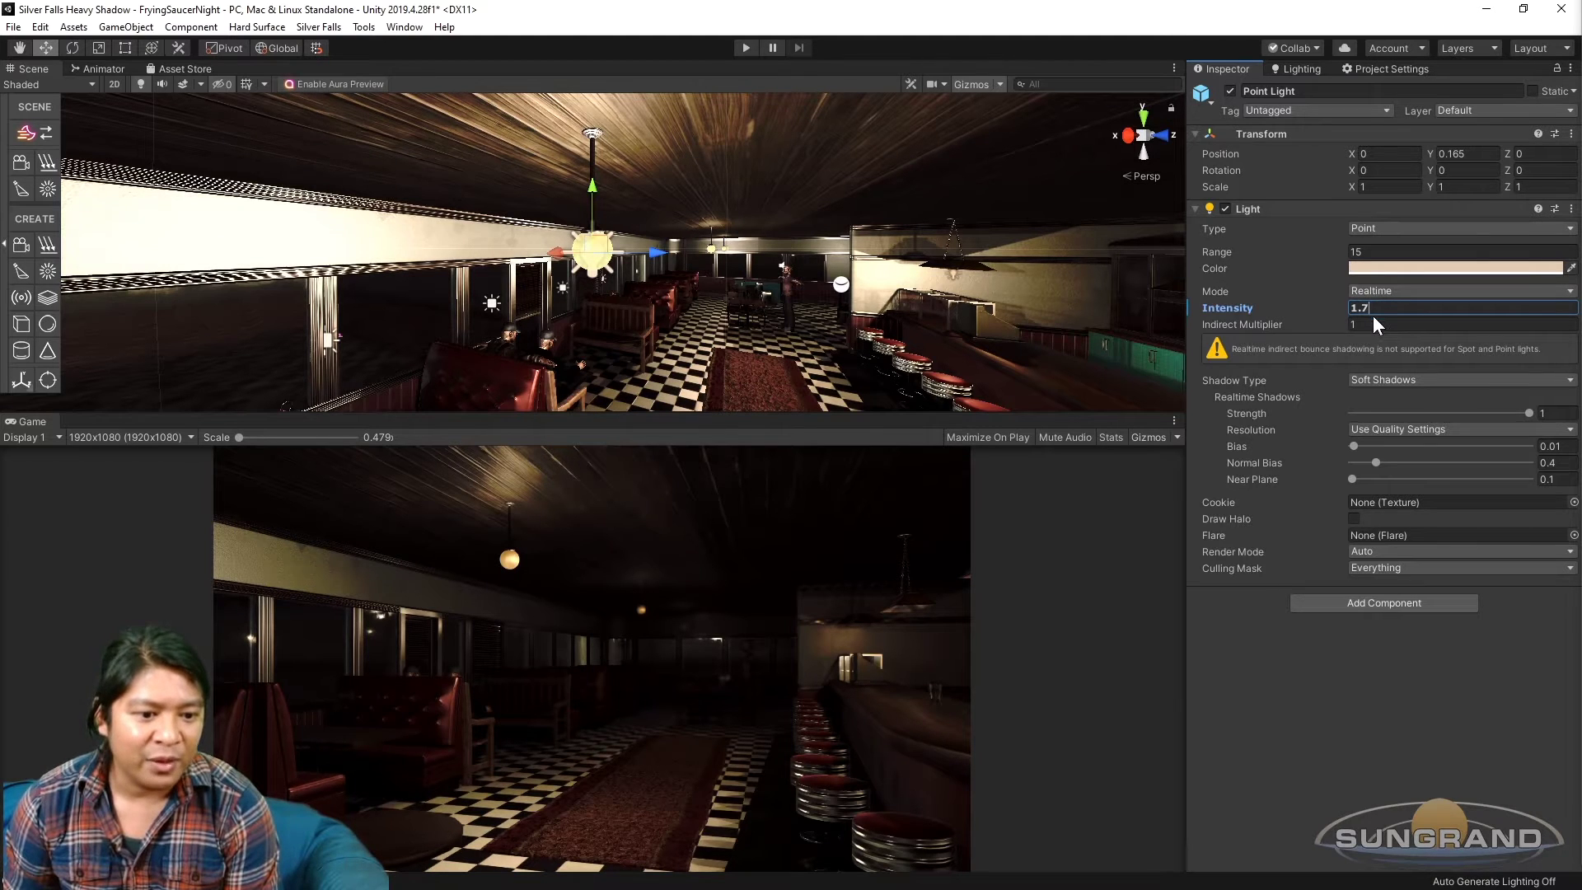
text(1.8)
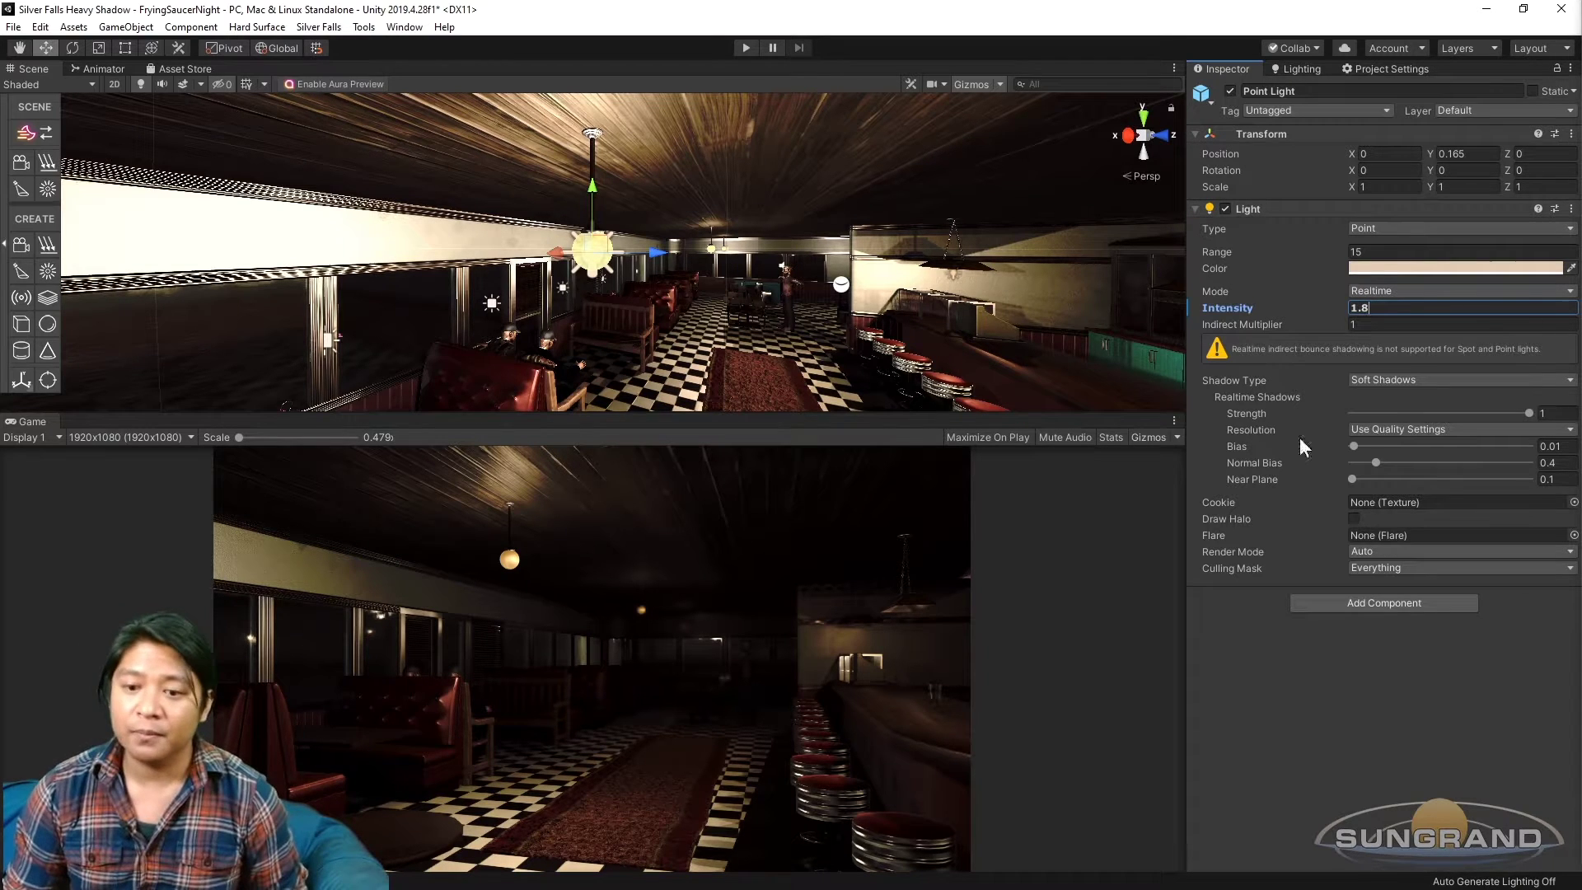
Apply all overrides of the globe lamp Chandelier3 (2) to its prefab.
click(591, 247)
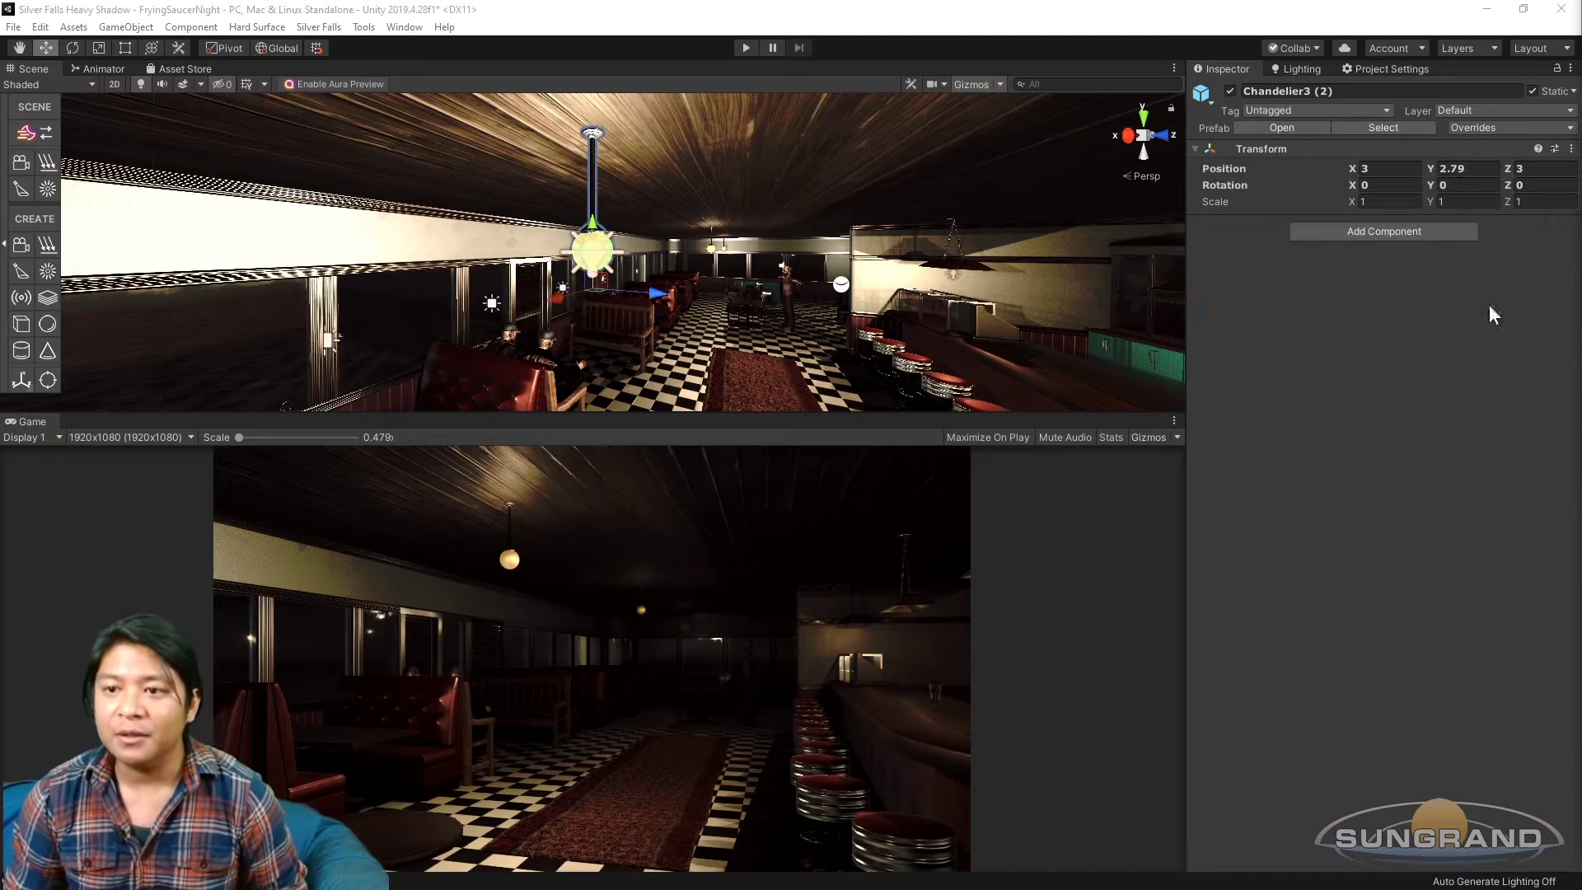
click(1488, 130)
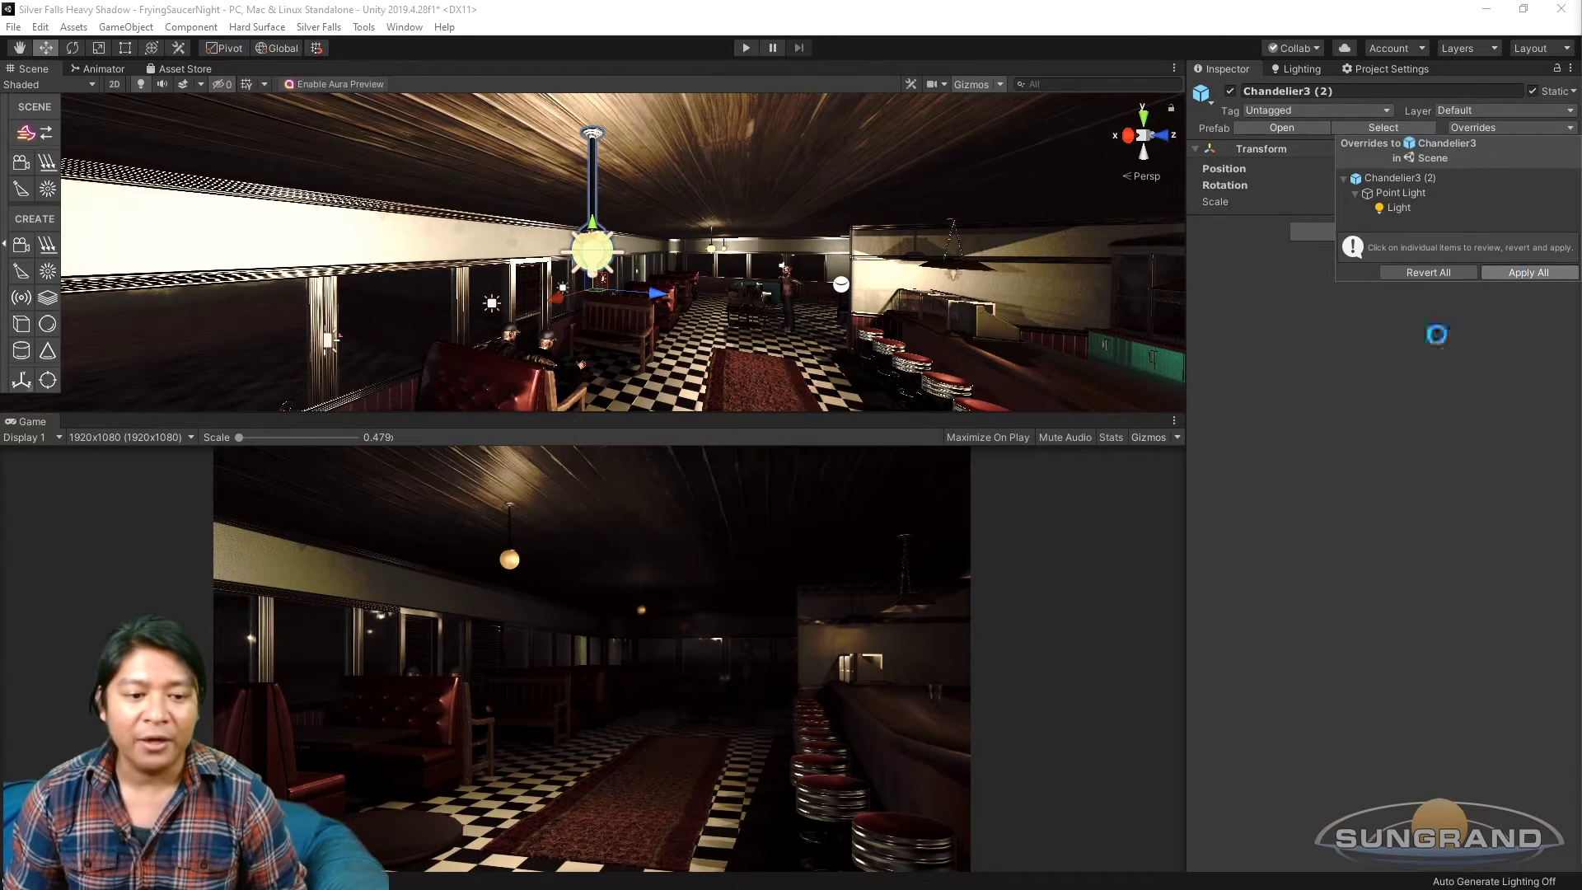
click(1514, 274)
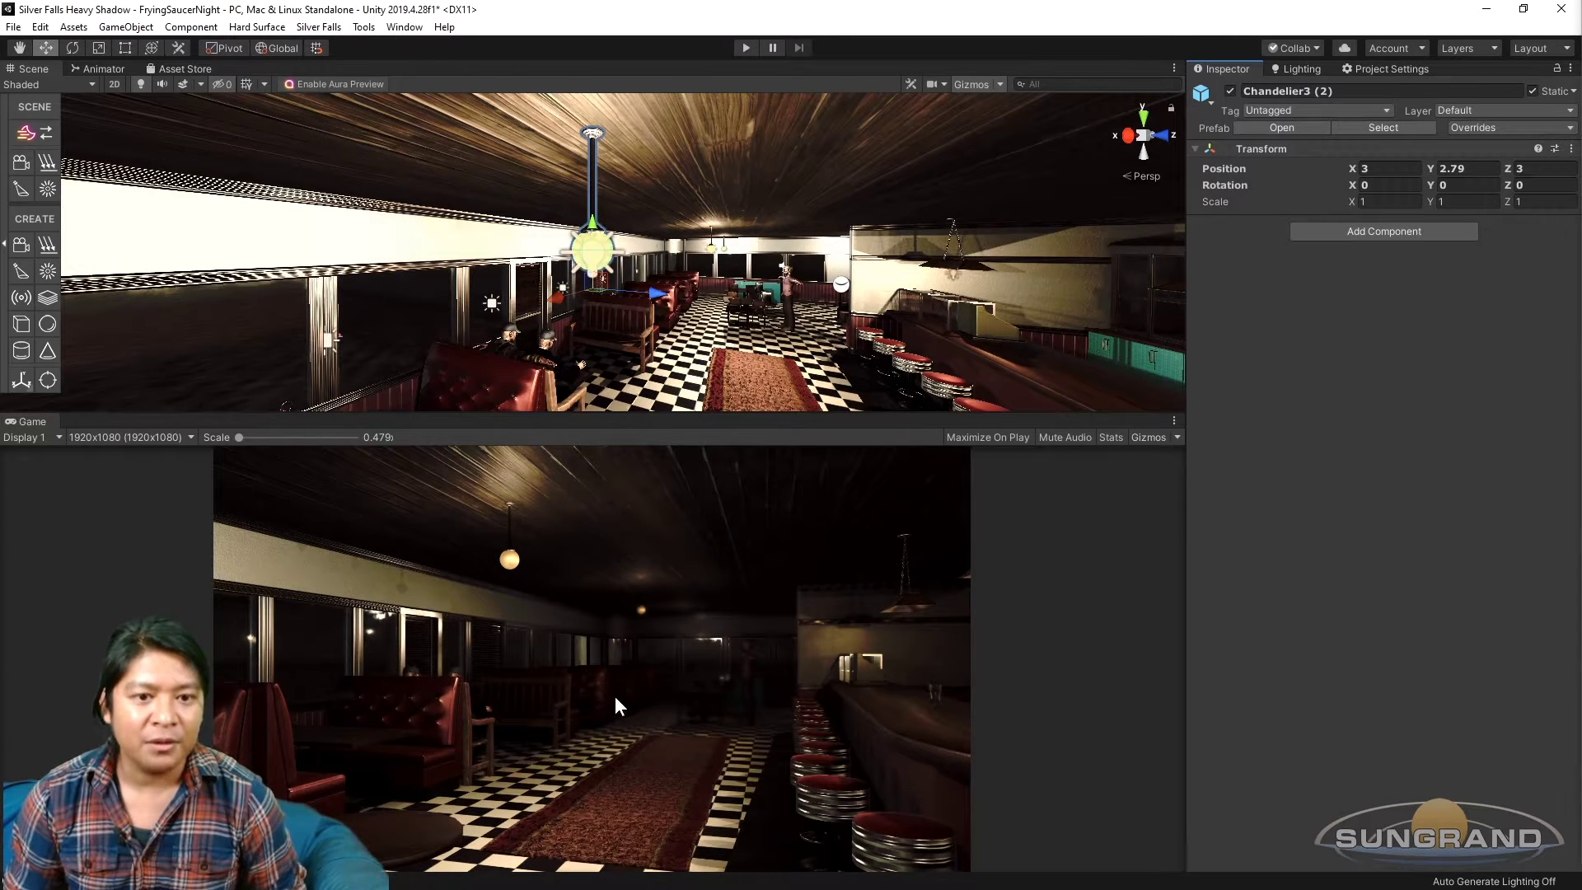
Move the Main Camera back toward the lounge seating, to about X 9.709, Z 4.26.
scroll(690, 327, down, 3)
middle_drag(690, 328, 744, 288)
alt+drag(744, 288, 637, 298)
scroll(659, 346, up, 2)
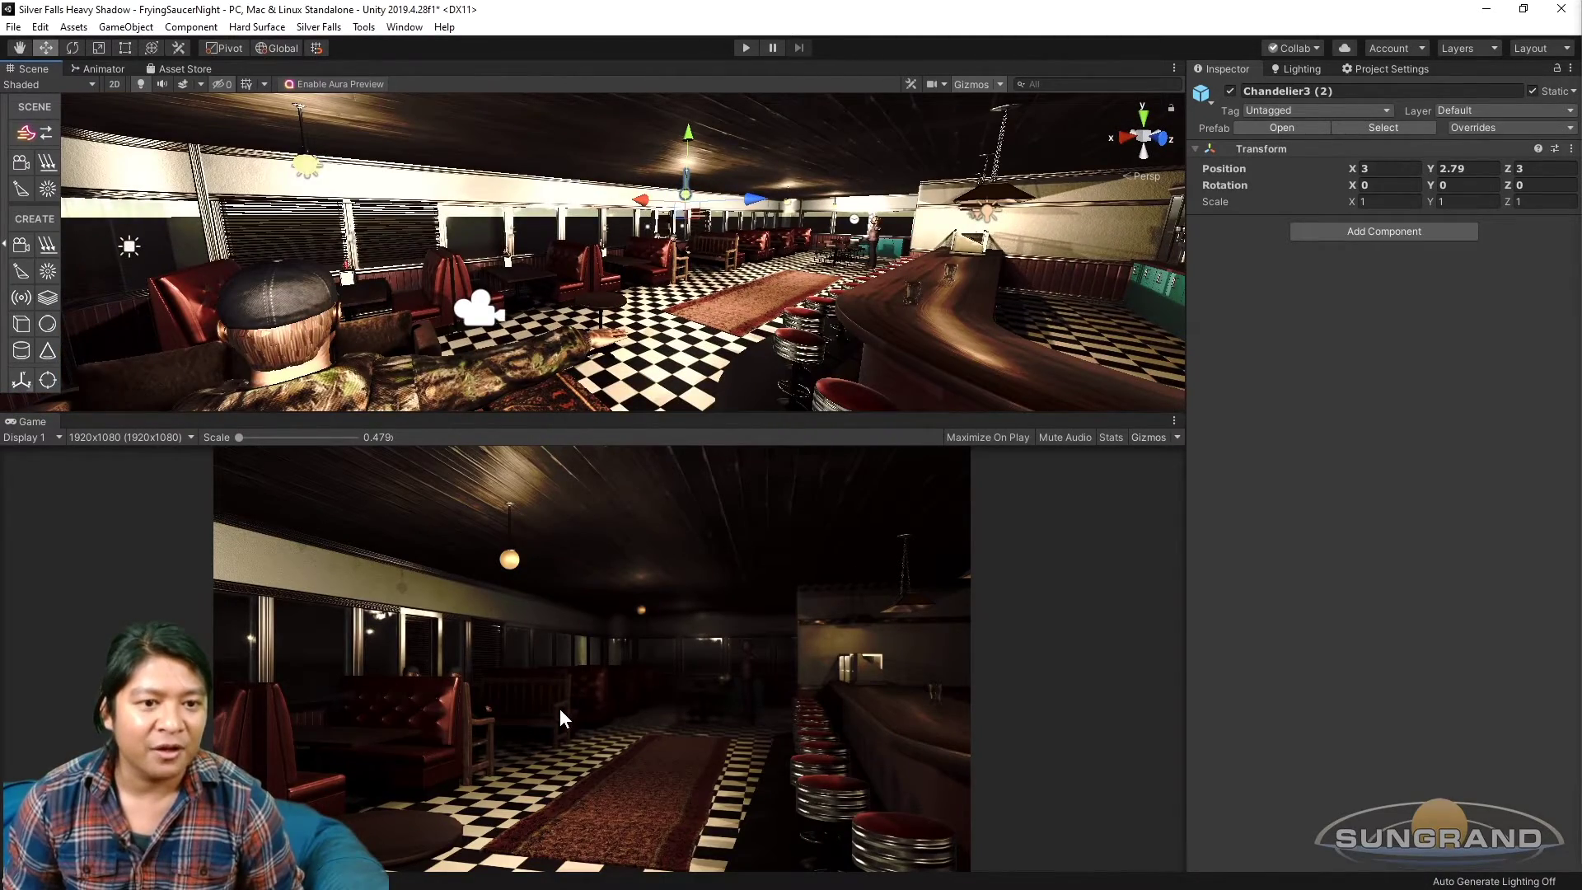
alt+drag(800, 313, 857, 272)
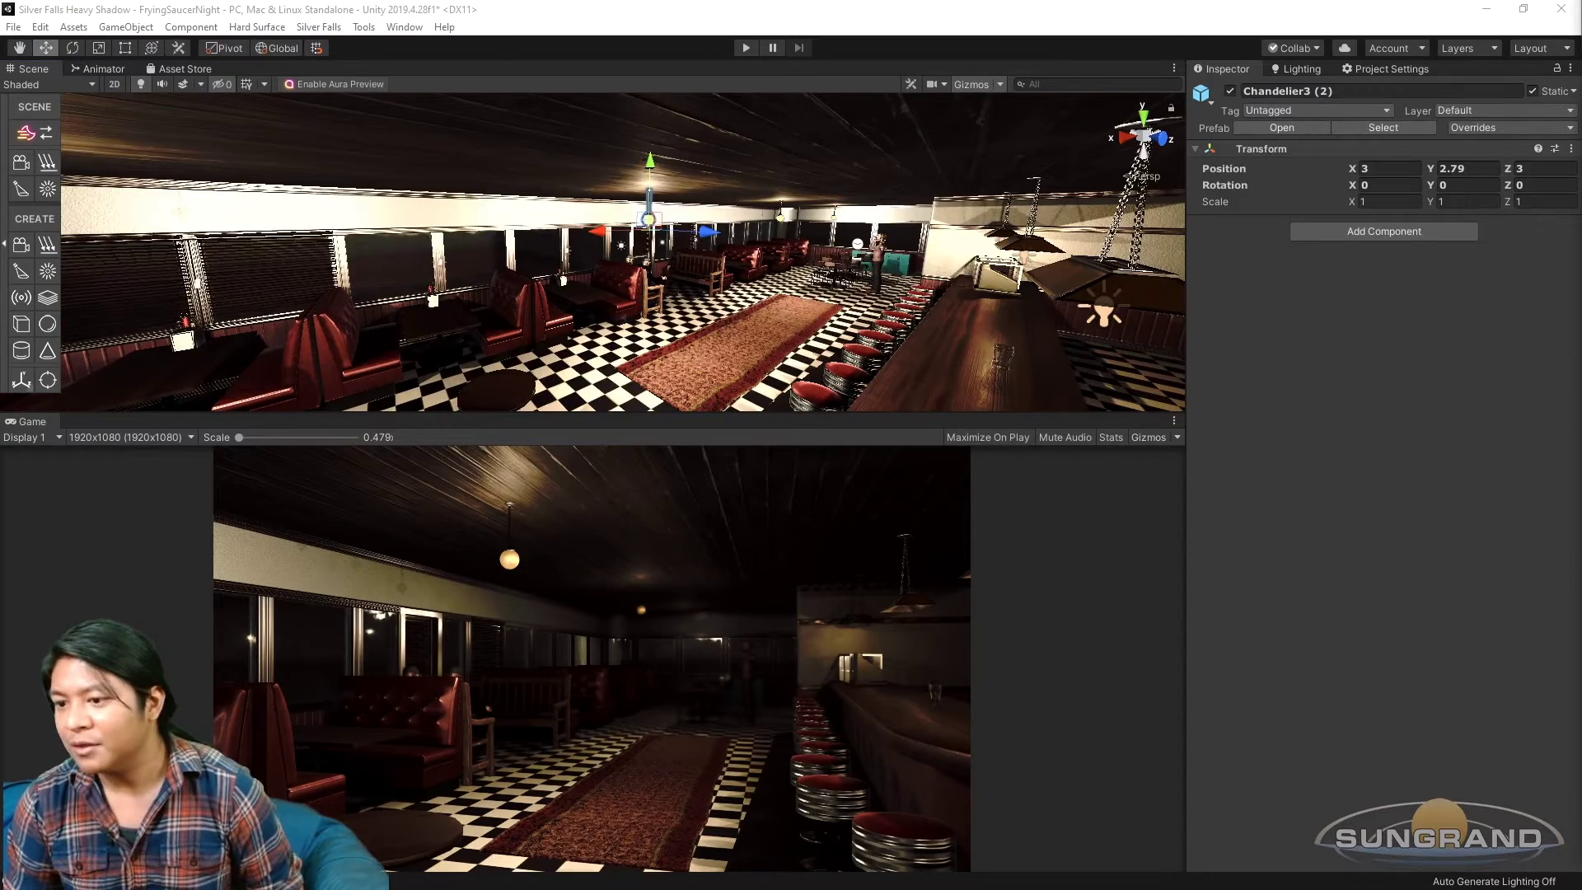
scroll(937, 341, down, 10)
drag(350, 379, 273, 595)
scroll(694, 351, down, 3)
alt+drag(693, 351, 766, 352)
drag(534, 383, 497, 366)
Turn the Main Camera to a Y rotation of about -374.6 so it faces the jukebox corner.
scroll(706, 338, down, 3)
alt+drag(705, 338, 723, 328)
key(e)
drag(665, 400, 477, 430)
alt+drag(621, 370, 672, 306)
Select the character SFC_Dodger and move him behind the counter at X 3.47, Z 7.38.
scroll(816, 370, up, 4)
right_drag(670, 305, 675, 344)
click(682, 316)
drag(672, 345, 534, 238)
scroll(753, 341, down, 3)
key(f)
drag(669, 281, 669, 284)
scroll(700, 309, down, 5)
alt+drag(736, 334, 741, 252)
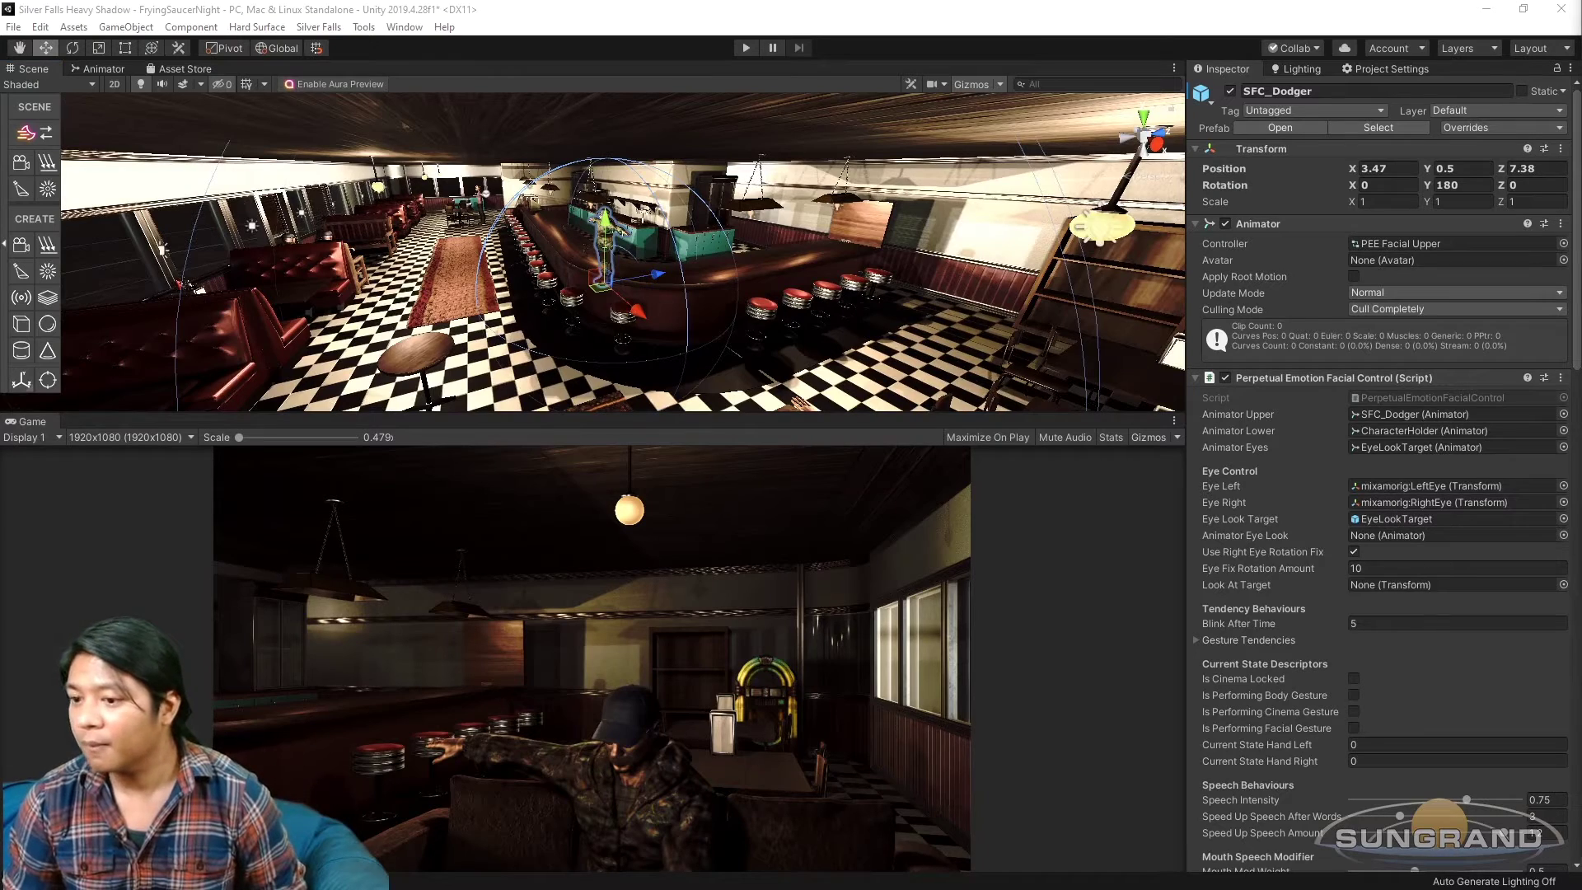
Turn the Main Camera to a Y rotation of about -447.7 and slide it to about X 9.74, Z 3.571, facing down the aisle.
key(f)
middle_drag(708, 278, 659, 257)
key(e)
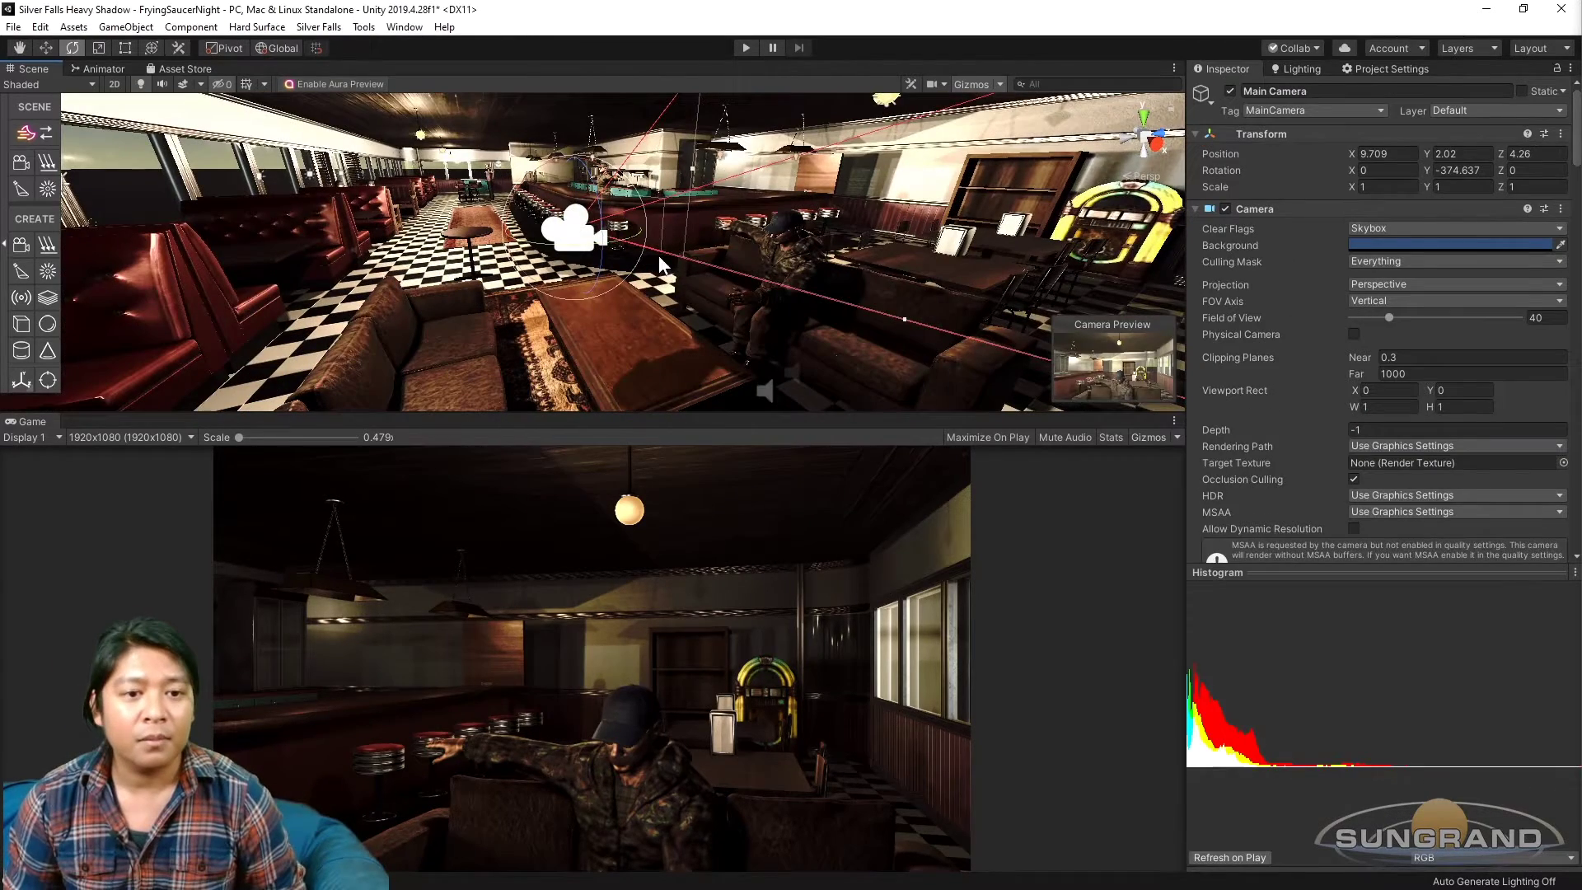
drag(626, 234, 506, 264)
key(w)
right_drag(506, 264, 468, 263)
click(111, 363)
click(158, 346)
mouse_move(143, 354)
mouse_down()
mouse_move(69, 382)
mouse_move(132, 358)
mouse_up()
alt+drag(132, 359, 413, 304)
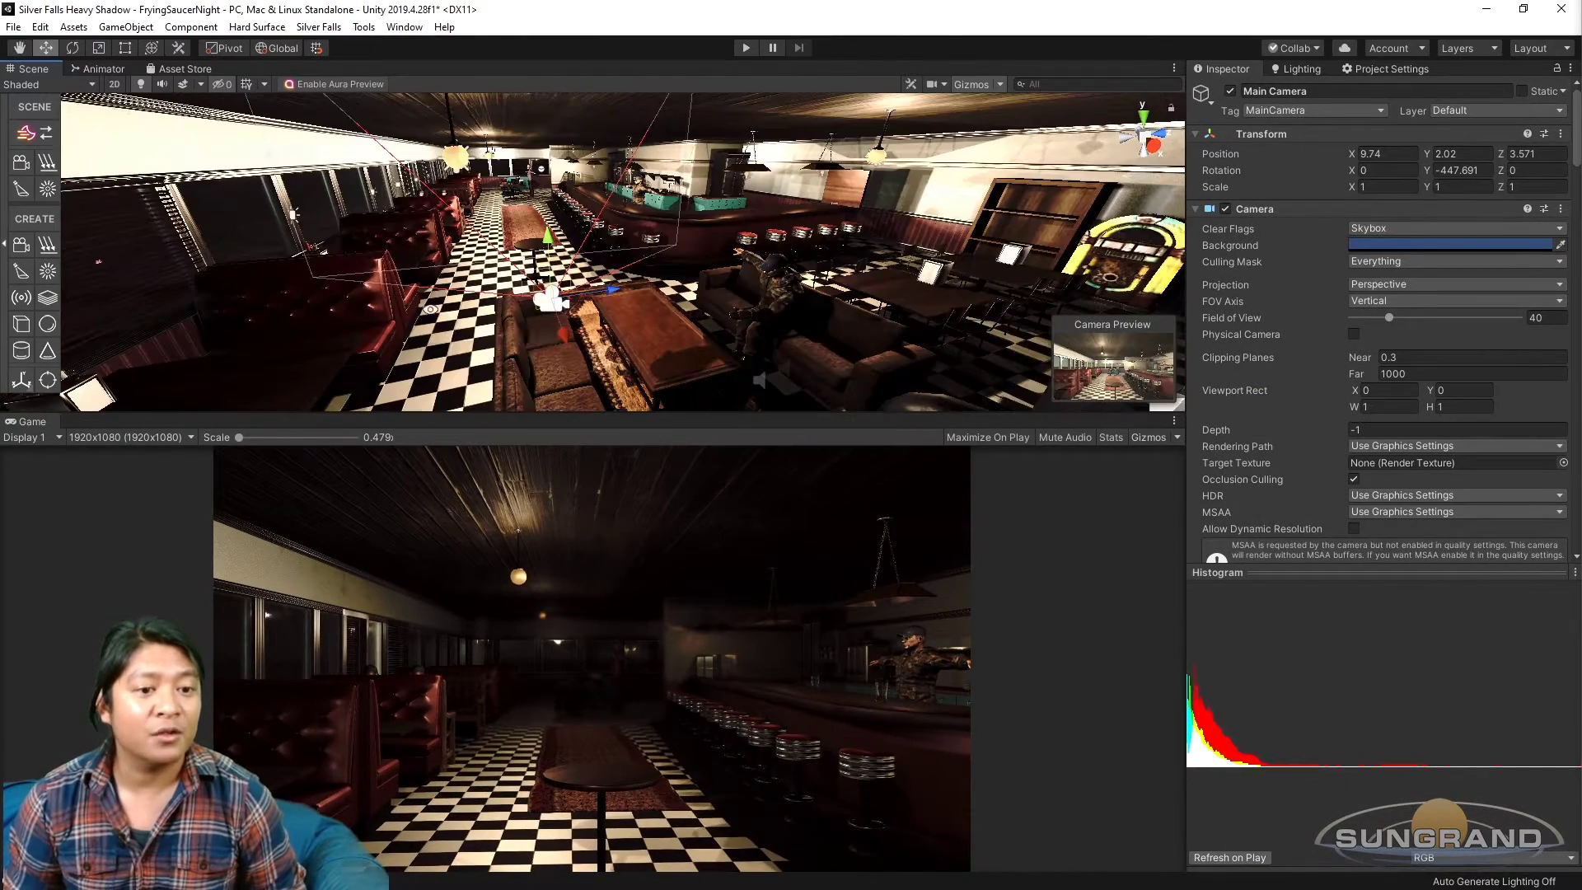
Reposition and turn the Main Camera so the counter, its stools and the character behind it are in frame.
drag(597, 294, 381, 354)
key(e)
key(w)
drag(474, 325, 730, 288)
Select the object bin (1) and move it behind the counter beside the teal cabinets, to about X 2.478, Z 9.399.
click(575, 196)
key(f)
scroll(589, 225, down, 3)
alt+drag(902, 277, 732, 259)
alt+drag(461, 254, 946, 215)
click(581, 306)
key(f)
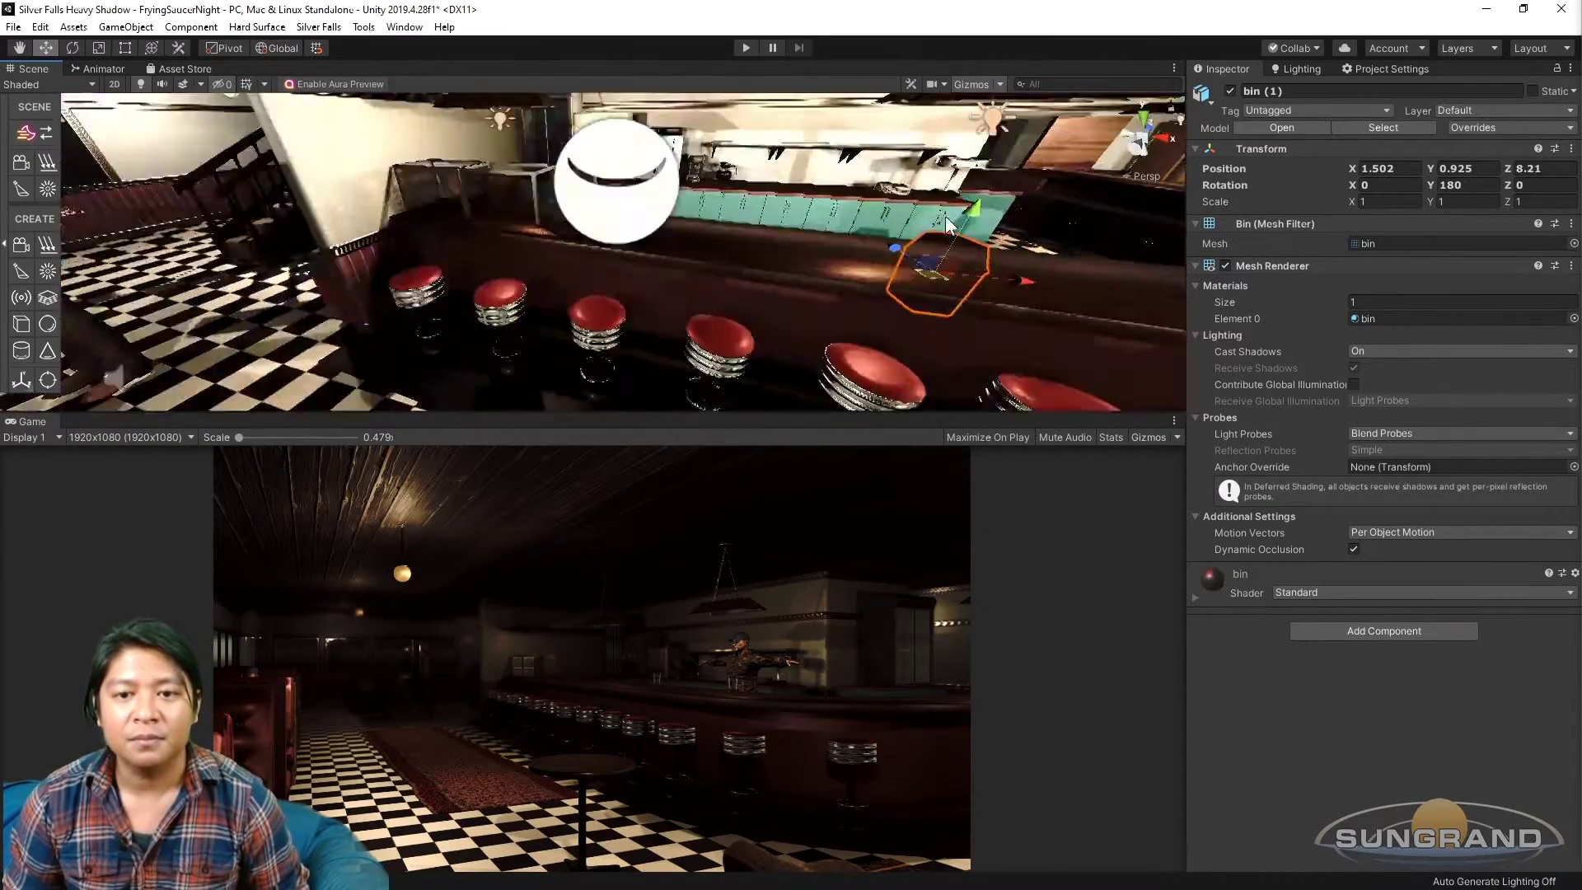
drag(628, 244, 937, 254)
key(f)
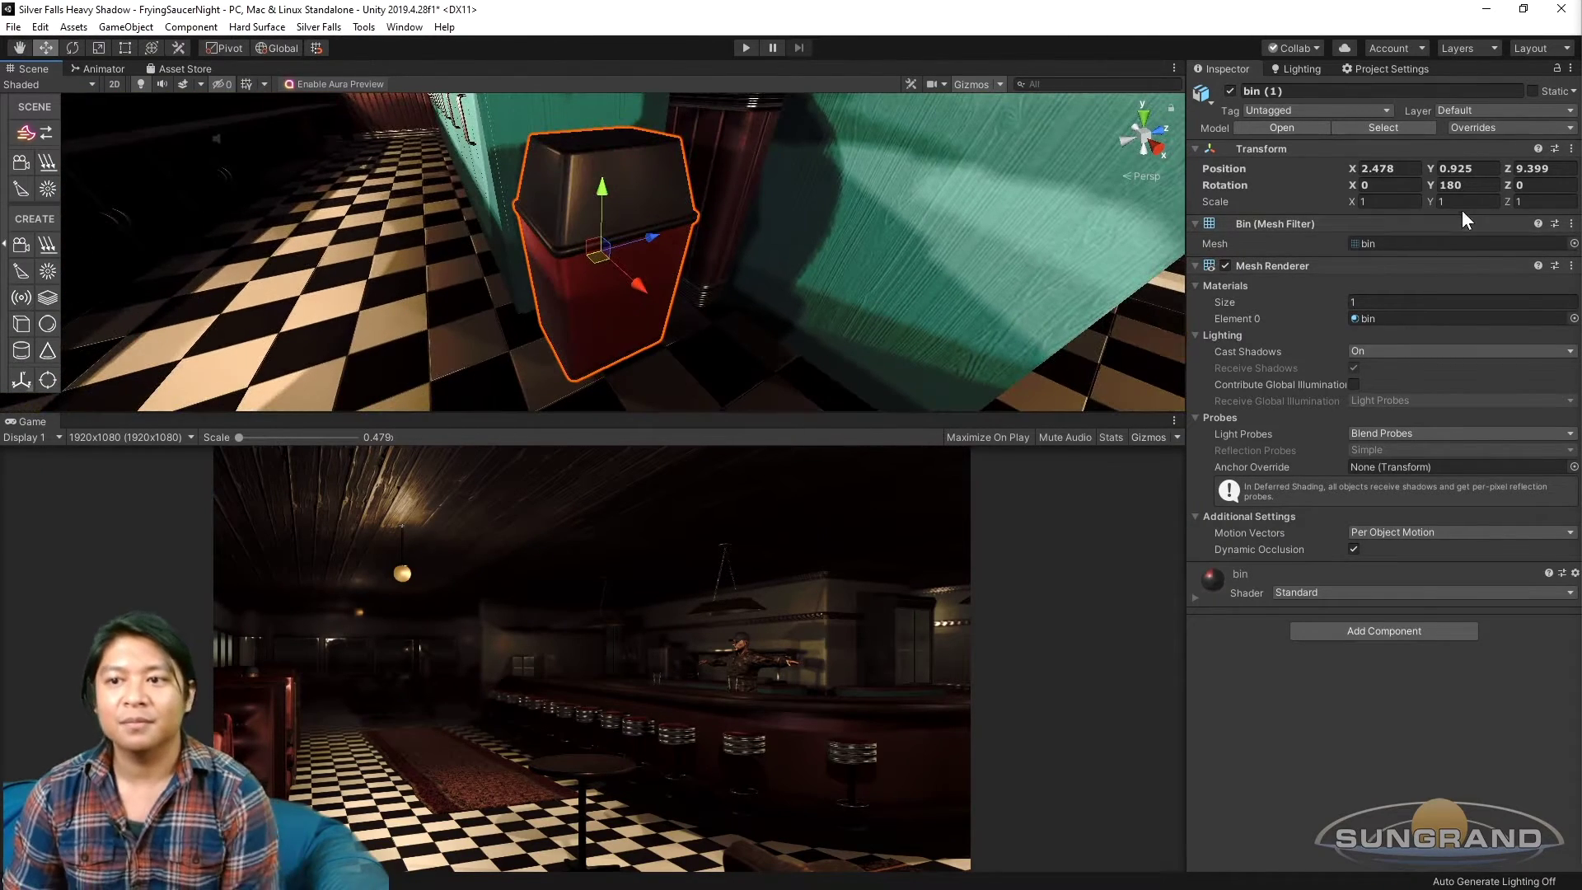
Set the bin's Y rotation to 0 and place it against the cabinet corner at about X 2.405, Z 9.506.
key(ctrl+z)
scroll(662, 195, down, 8)
alt+drag(662, 195, 630, 282)
alt+drag(534, 281, 932, 149)
scroll(929, 148, up, 5)
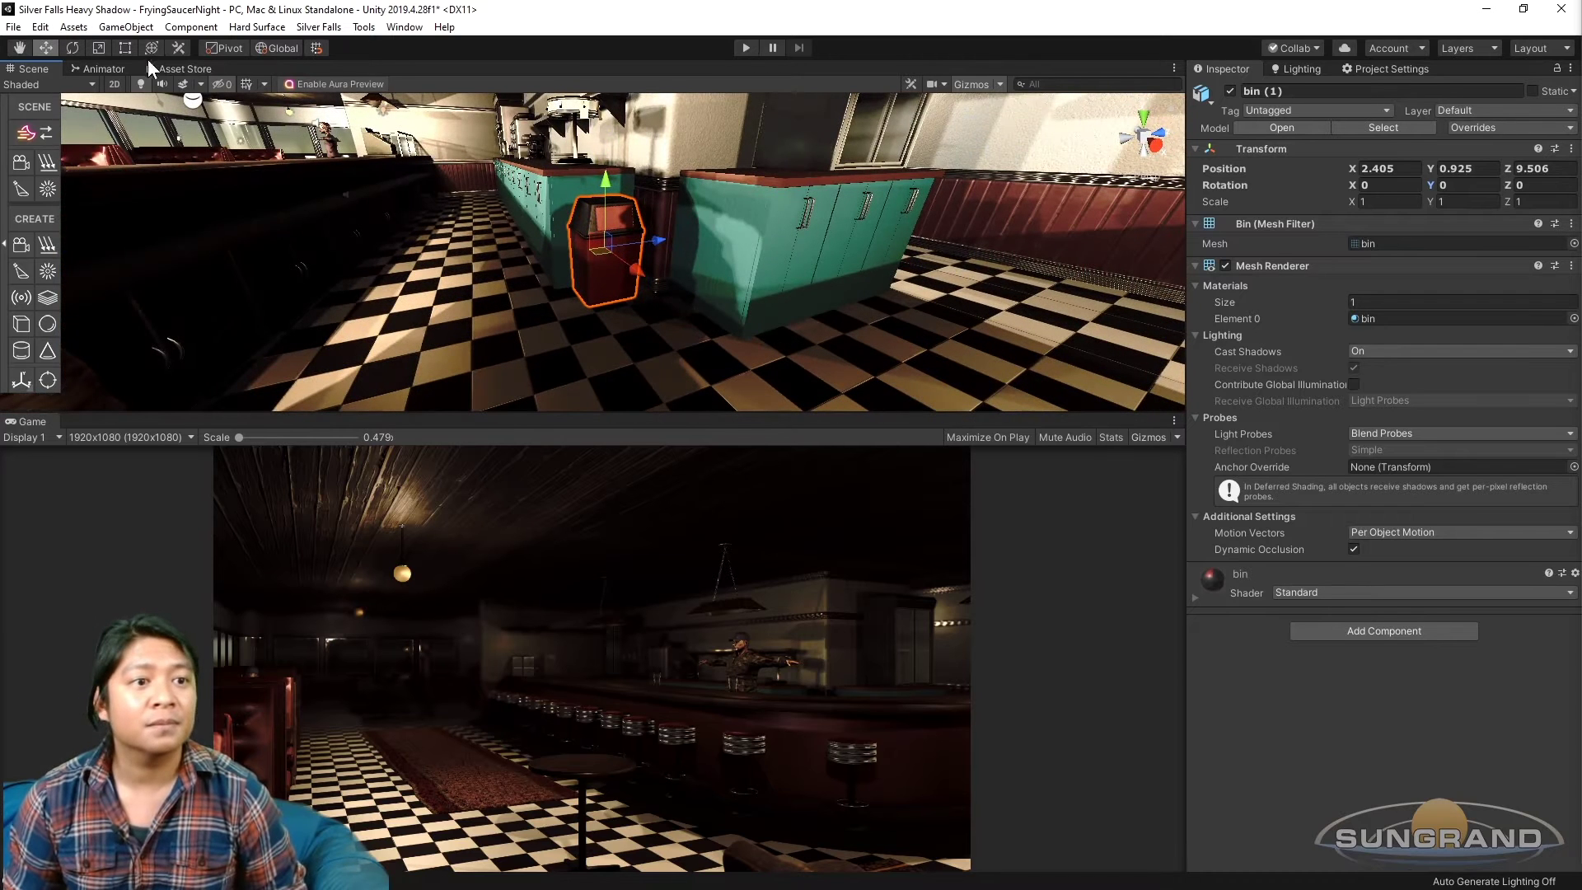
Using centered, local handles, scale the bin uniformly to about 1.2424 and reposition it to about X 2.503, Y 1.039.
click(224, 48)
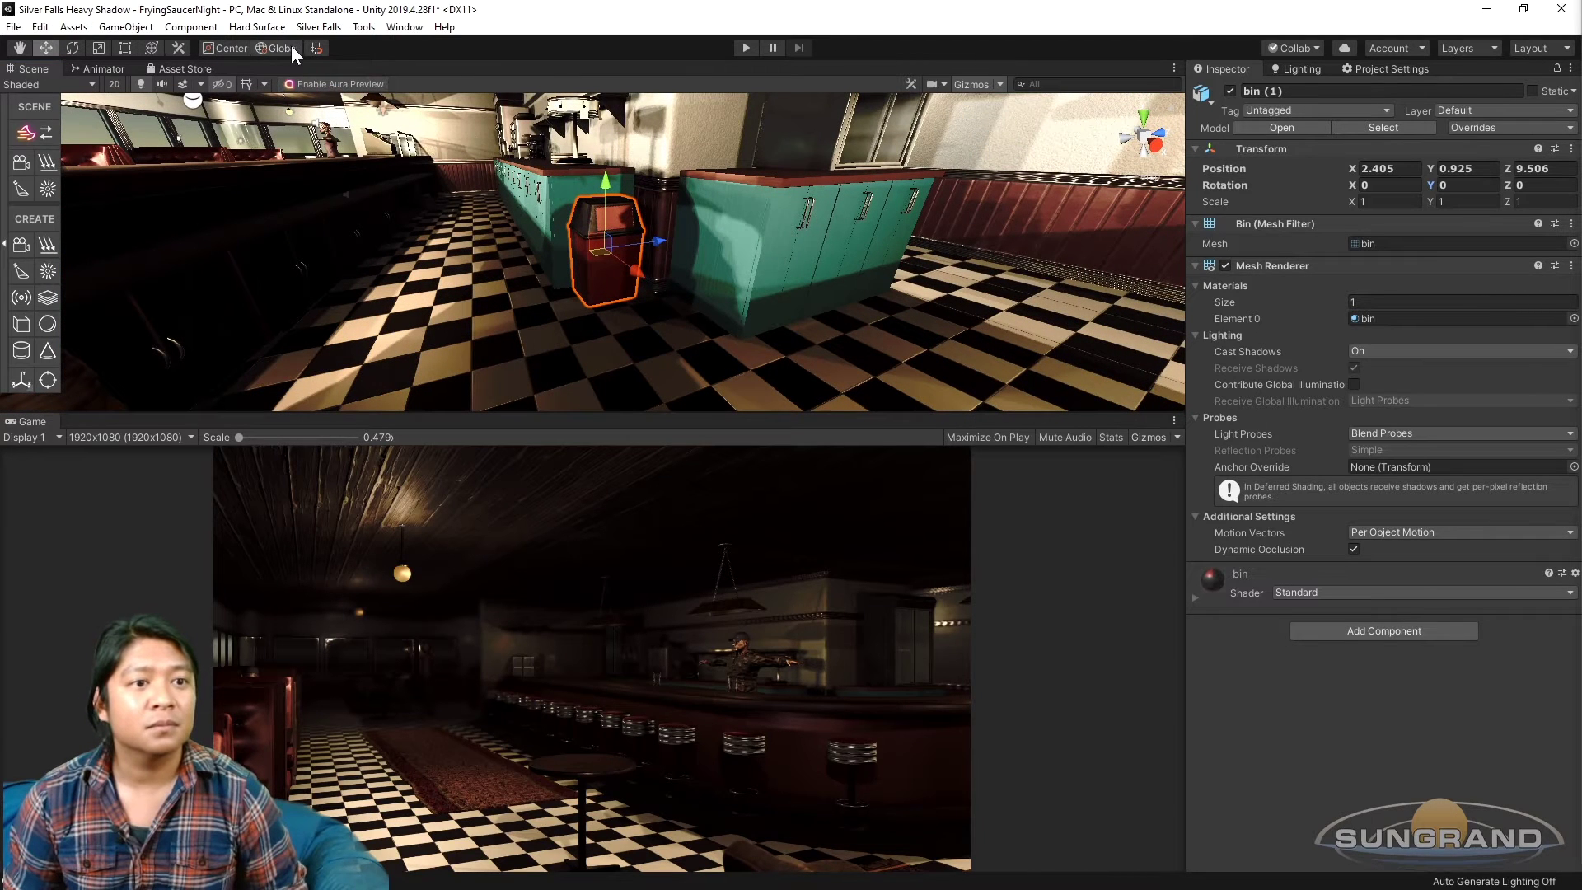
key(r)
drag(598, 251, 613, 257)
drag(605, 172, 605, 160)
alt+drag(611, 215, 527, 277)
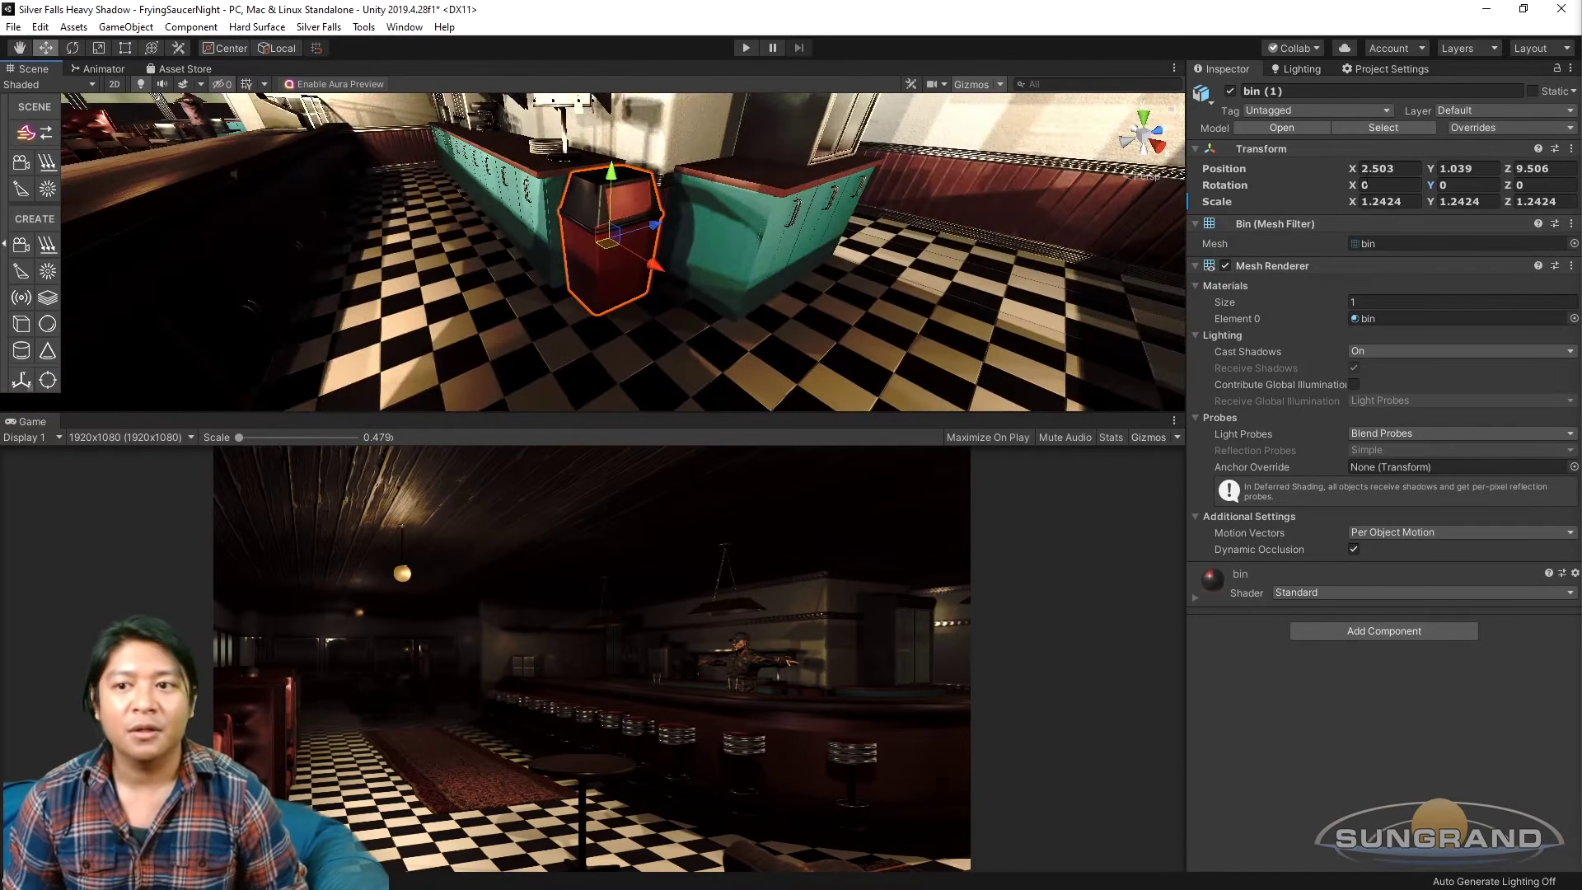
Mark the bin as static and check its list of overrides.
click(1533, 91)
click(1528, 128)
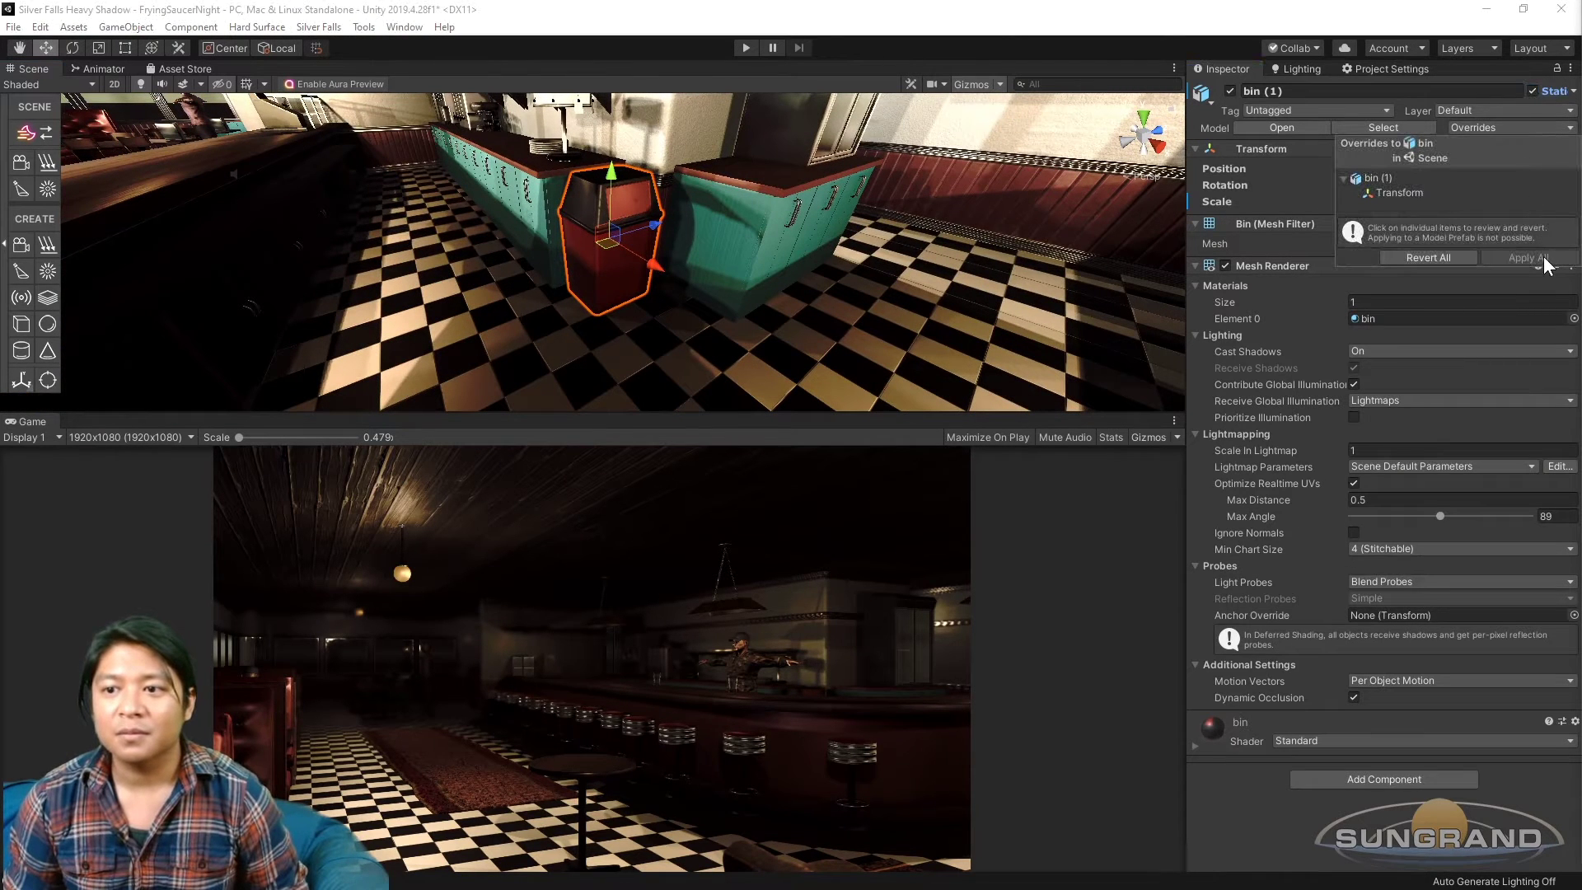
scroll(742, 213, down, 10)
Place the Main Camera at about X 8.935, Z 4.421 and turn it to a Y rotation of -468.77 toward the booths.
middle_drag(654, 262, 610, 265)
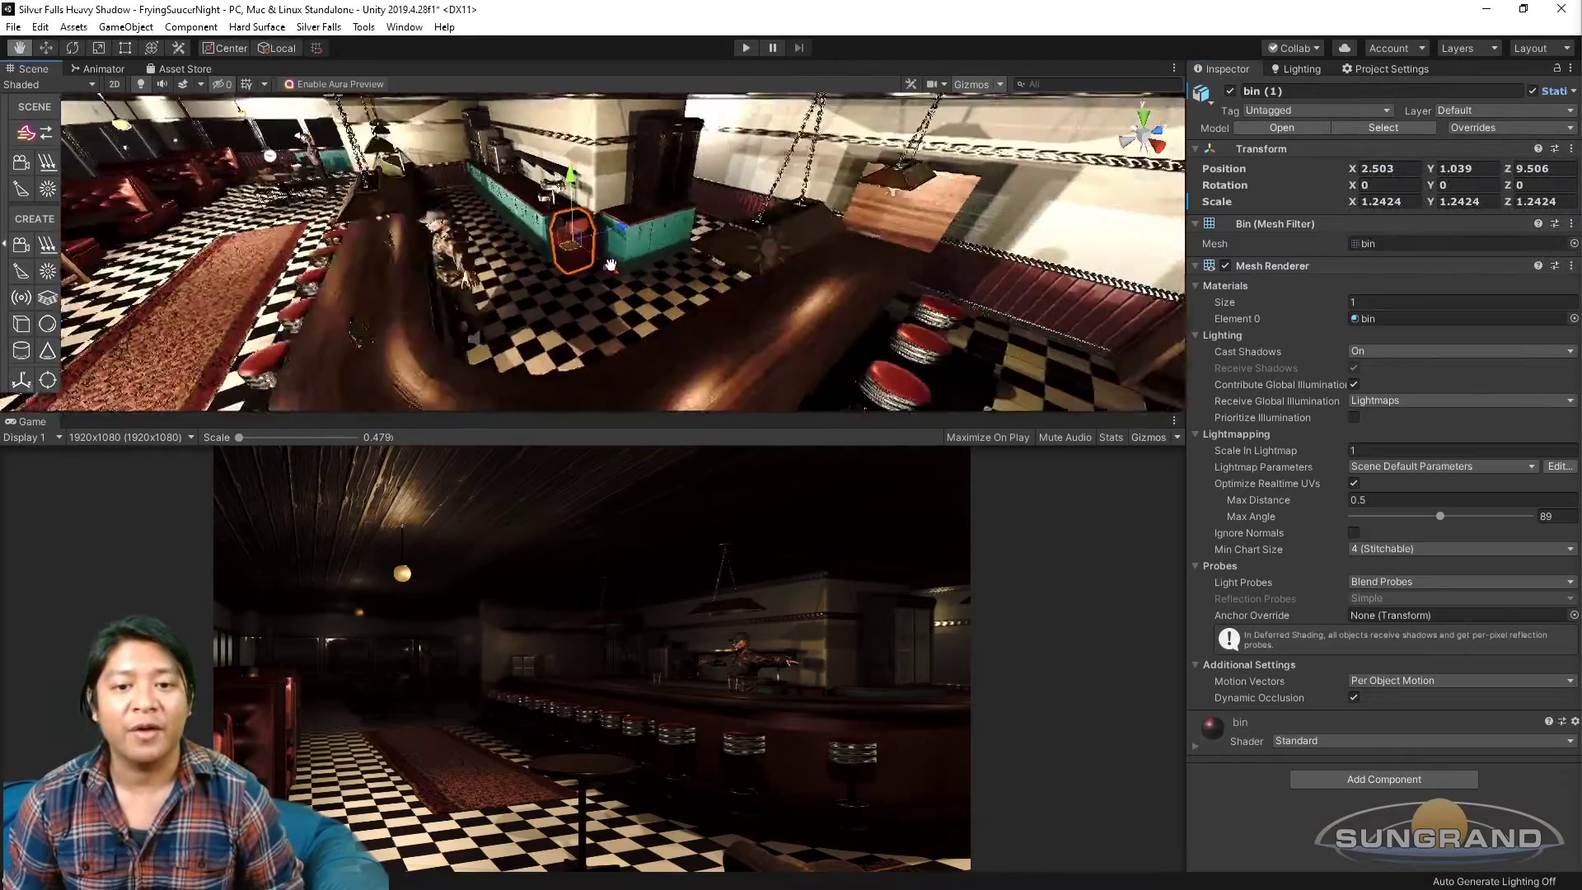
alt+drag(610, 264, 890, 285)
middle_drag(890, 284, 610, 234)
alt+drag(610, 235, 537, 235)
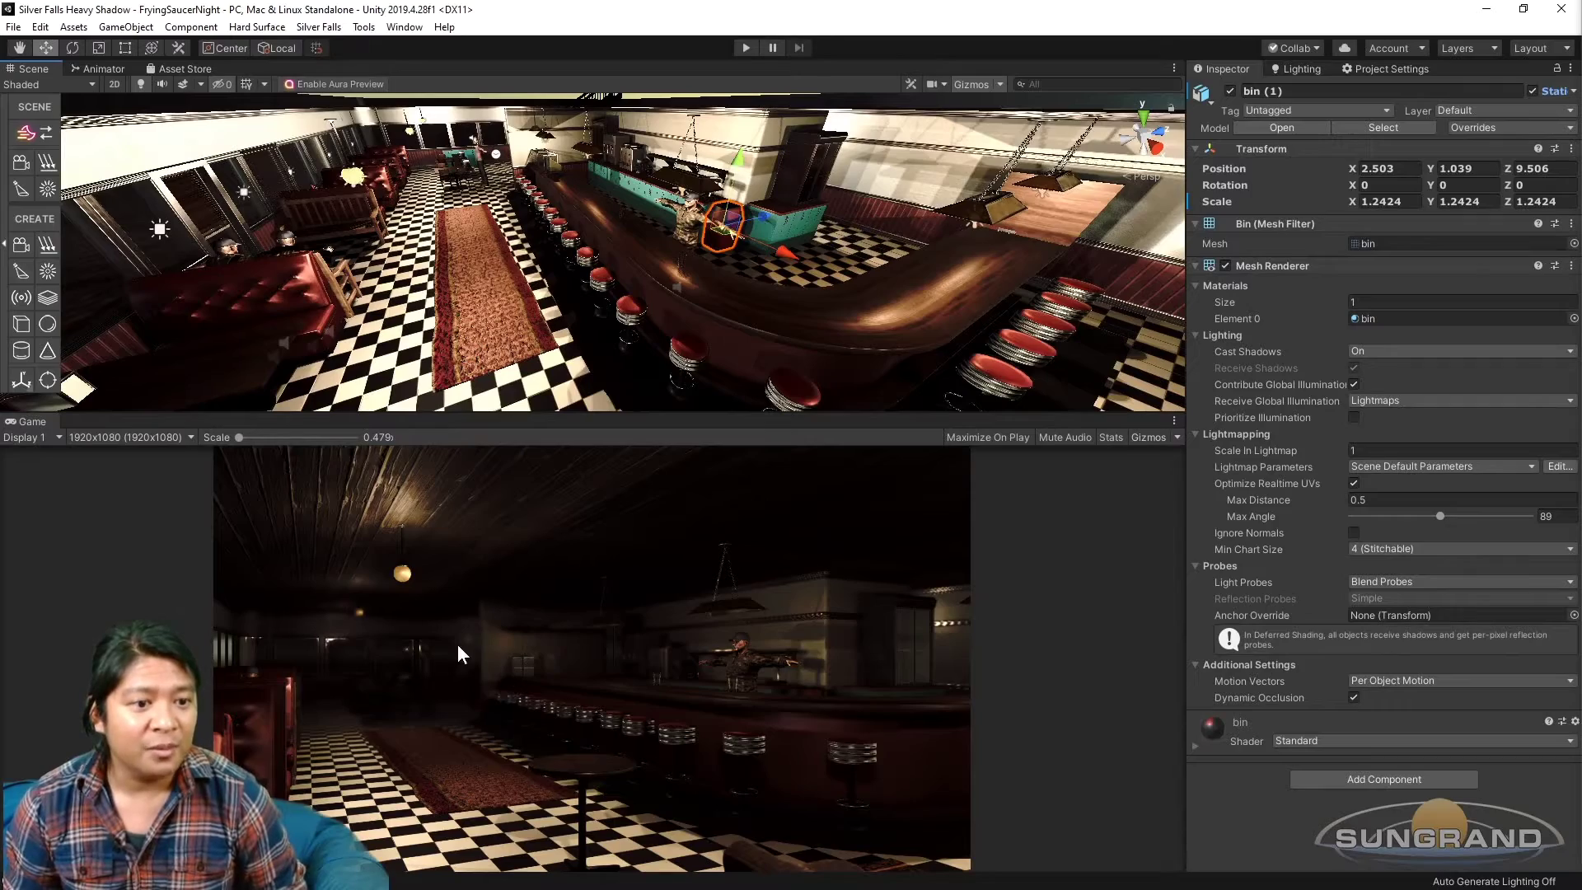
alt+drag(468, 299, 433, 237)
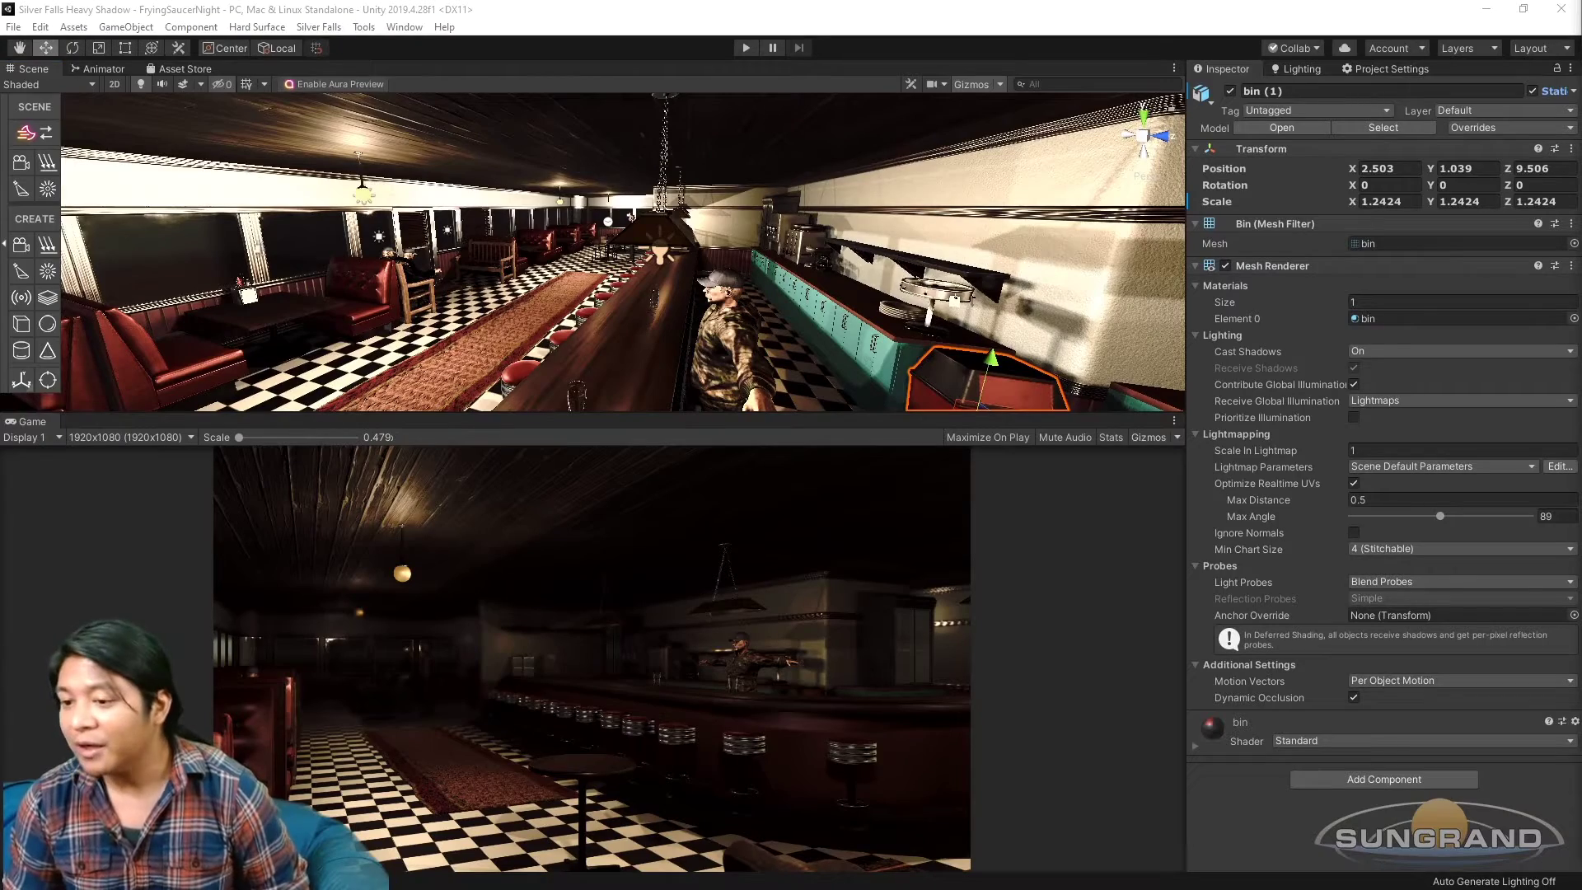
mouse_move(495, 288)
middle_down()
mouse_move(528, 272)
mouse_move(486, 272)
mouse_move(503, 260)
mouse_move(471, 310)
middle_up()
key(e)
drag(509, 168, 812, 284)
key(w)
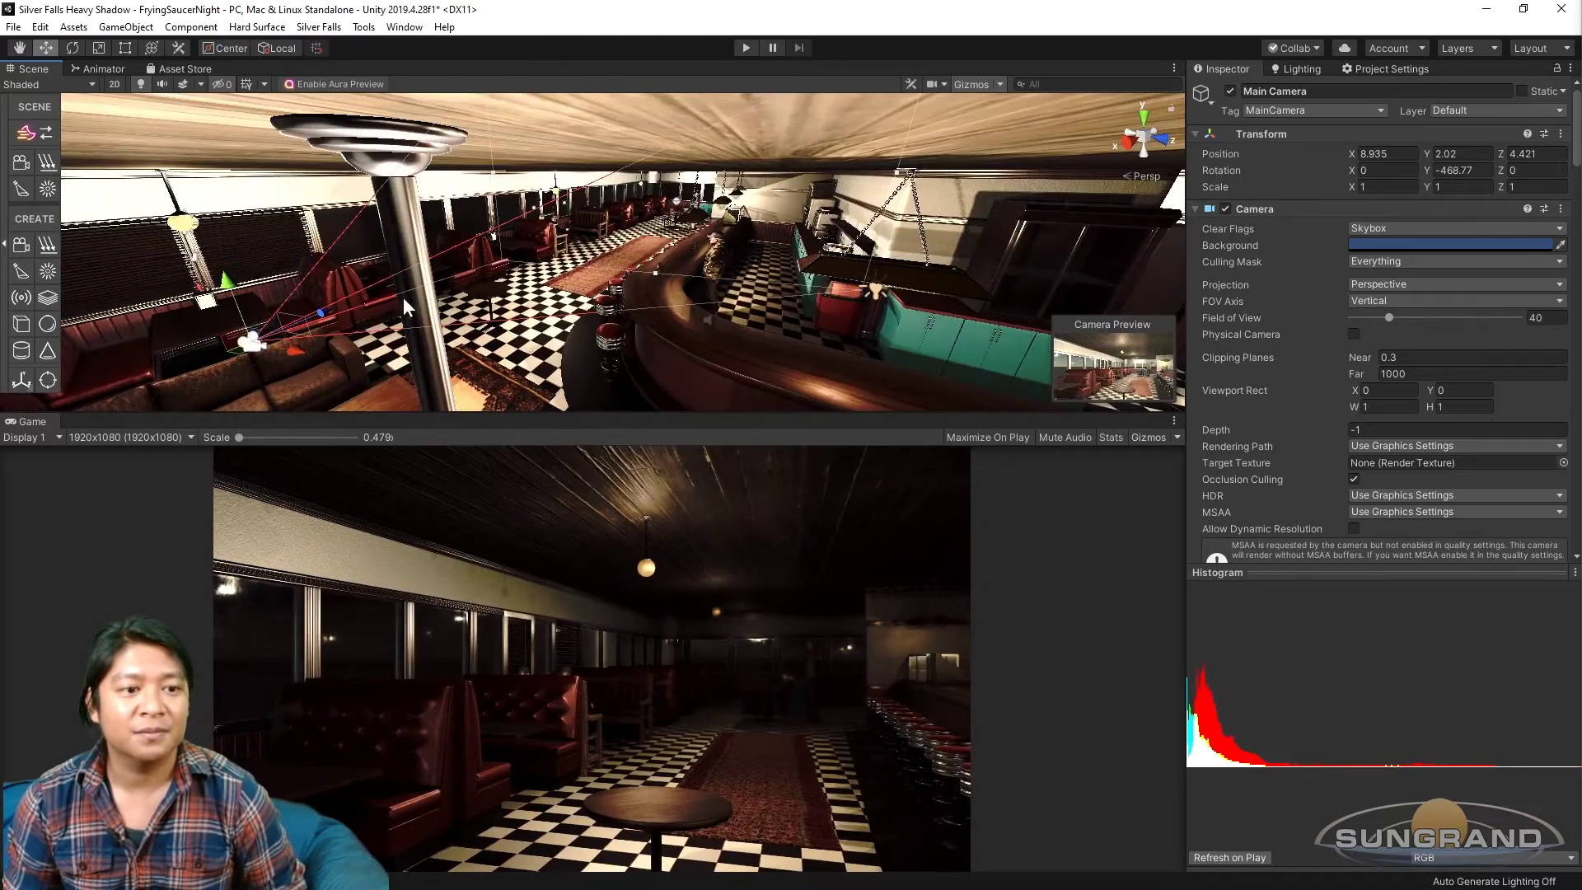
Slide the Main Camera down the aisle to the far booths, at about X -3.65, Z 3.04.
drag(323, 308, 728, 230)
drag(582, 232, 650, 250)
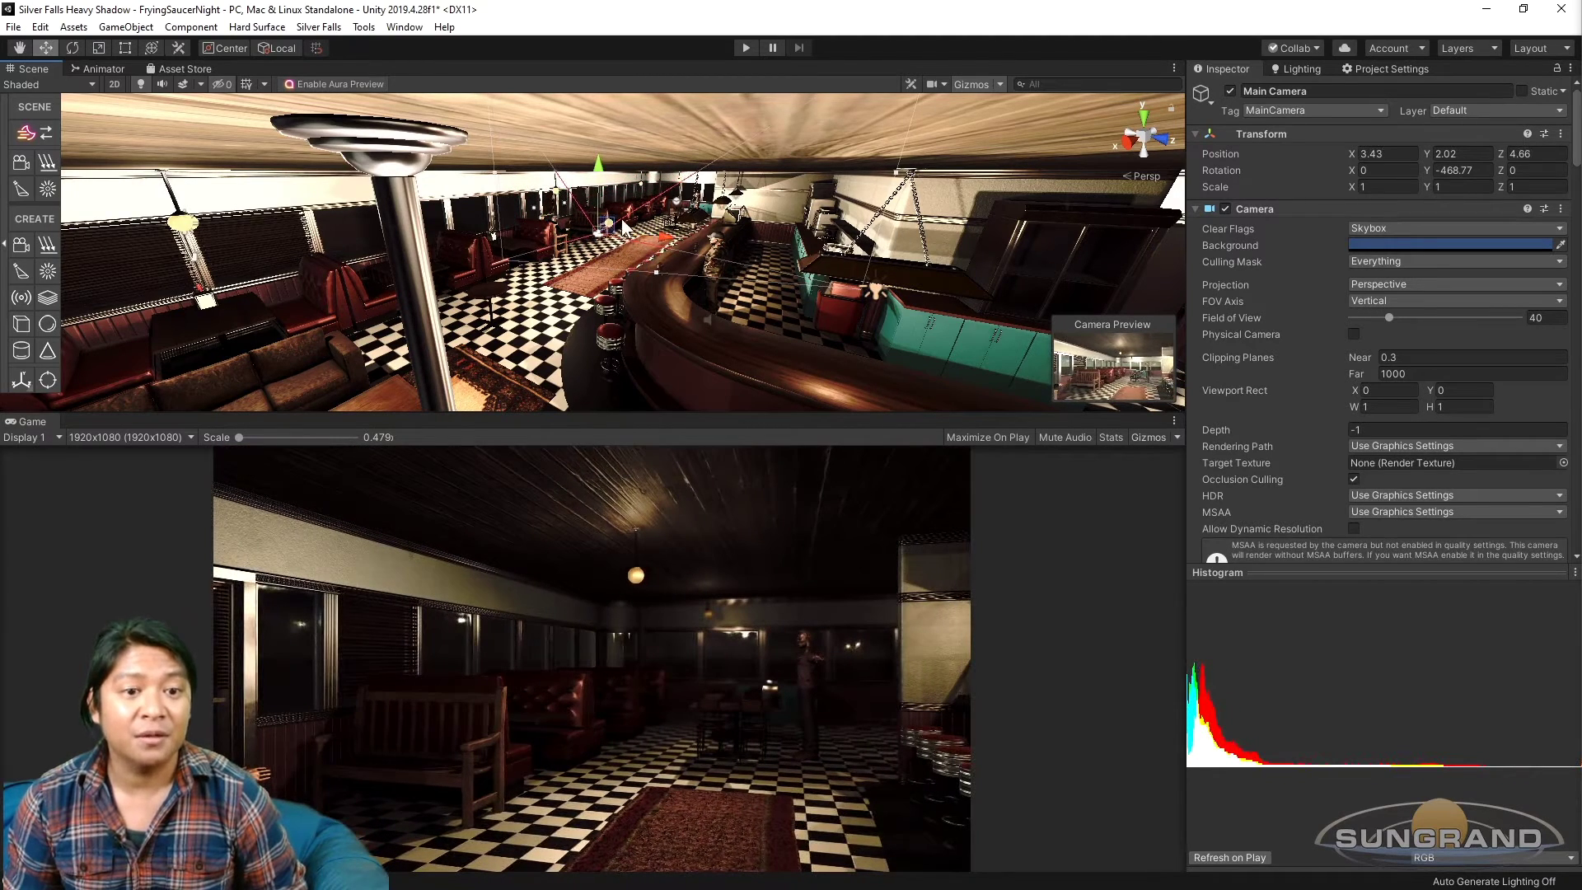
drag(587, 250, 711, 208)
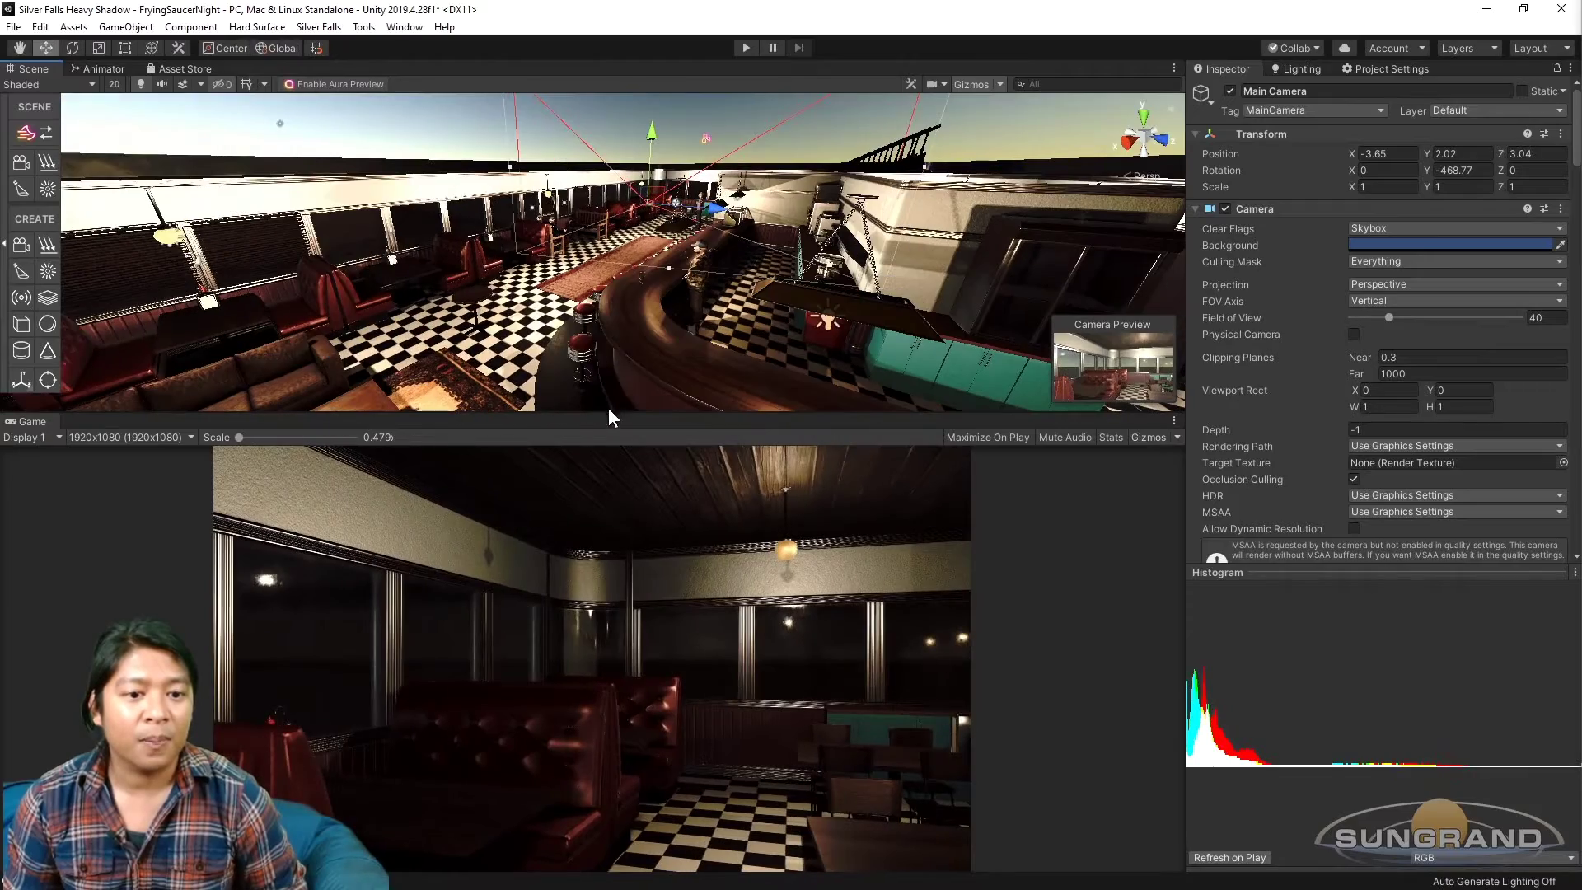
Enlarge the Game view, move the Main Camera to about X -8.99 and turn it to face the staircase.
drag(608, 414, 626, 348)
alt+drag(654, 238, 394, 224)
key(e)
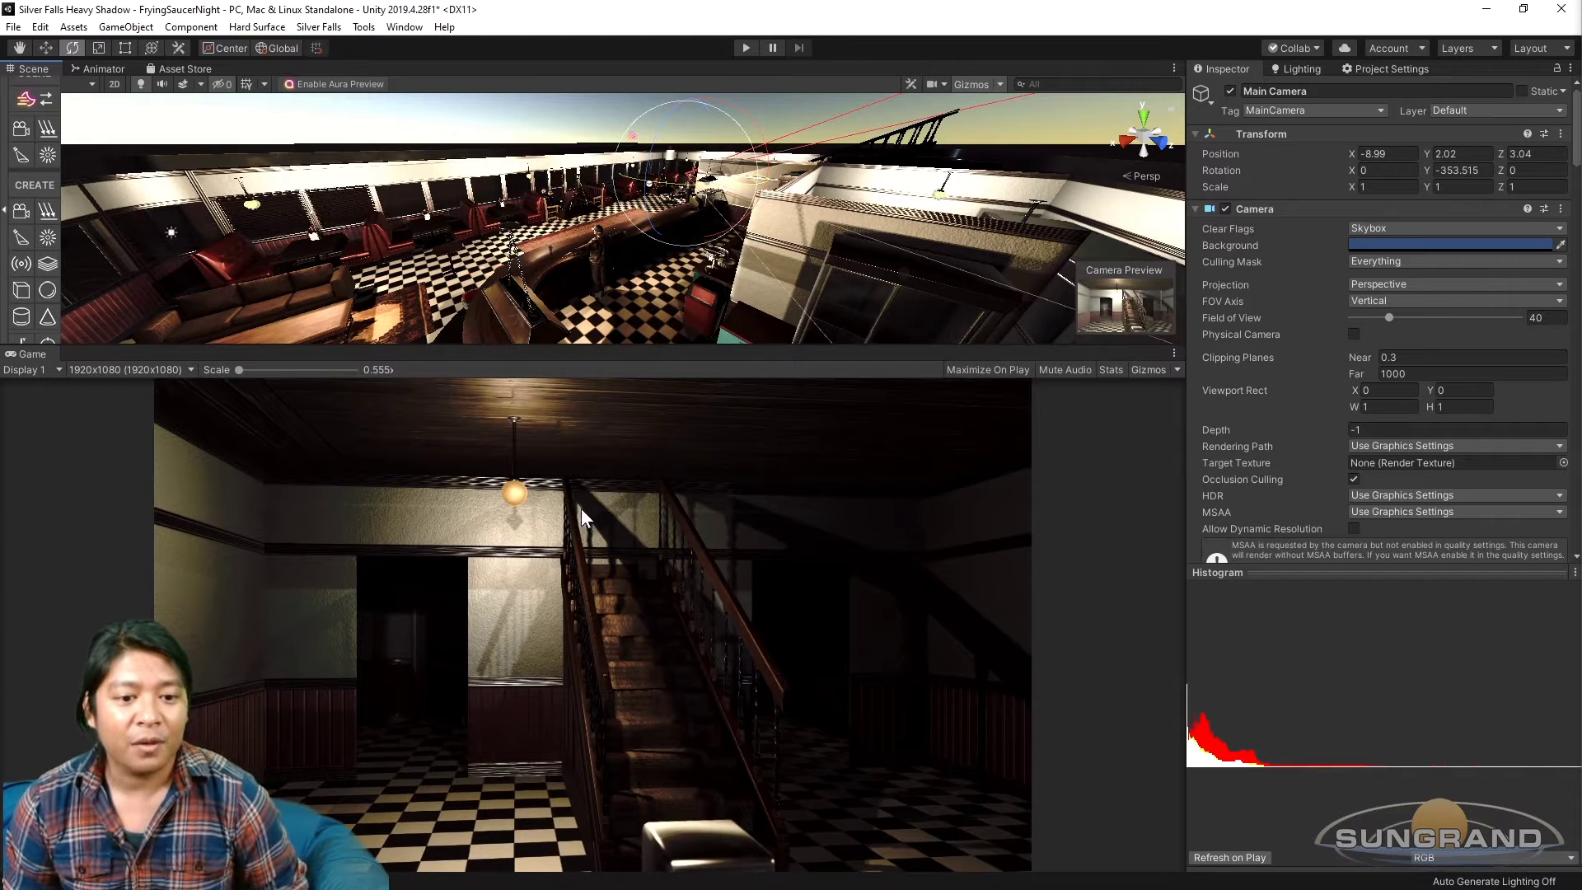
Duplicate the hanging chandelier beside the staircase and move the copy back past the doorway to about Z 11.08.
alt+drag(527, 239, 715, 249)
middle_drag(715, 250, 638, 296)
scroll(605, 236, up, 3)
alt+drag(605, 236, 791, 237)
scroll(607, 235, up, 2)
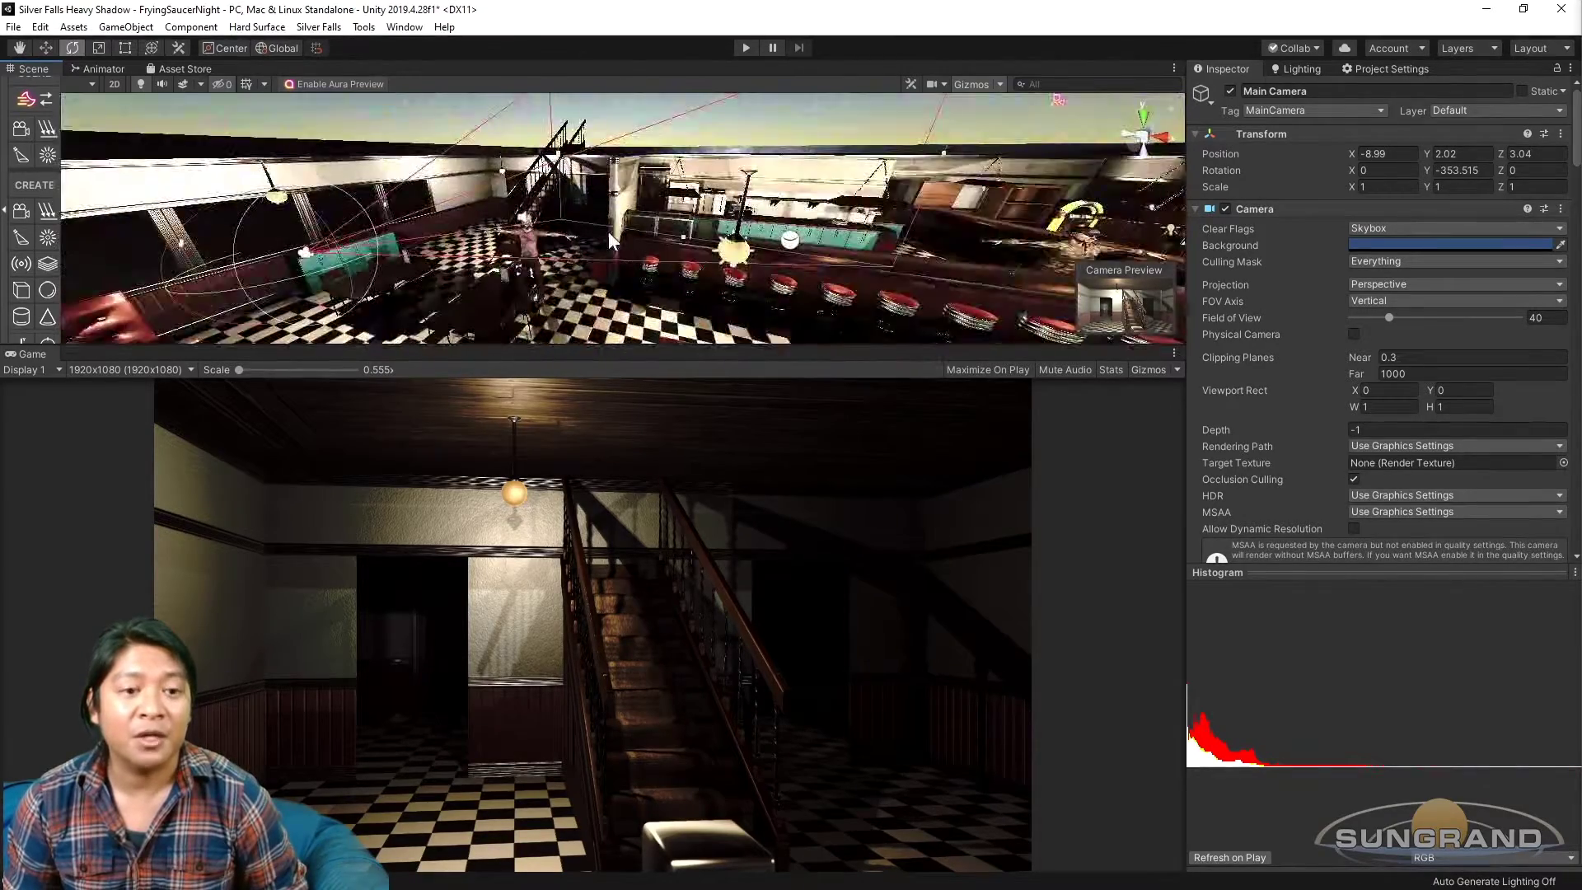
scroll(608, 232, up, 3)
middle_drag(547, 263, 631, 269)
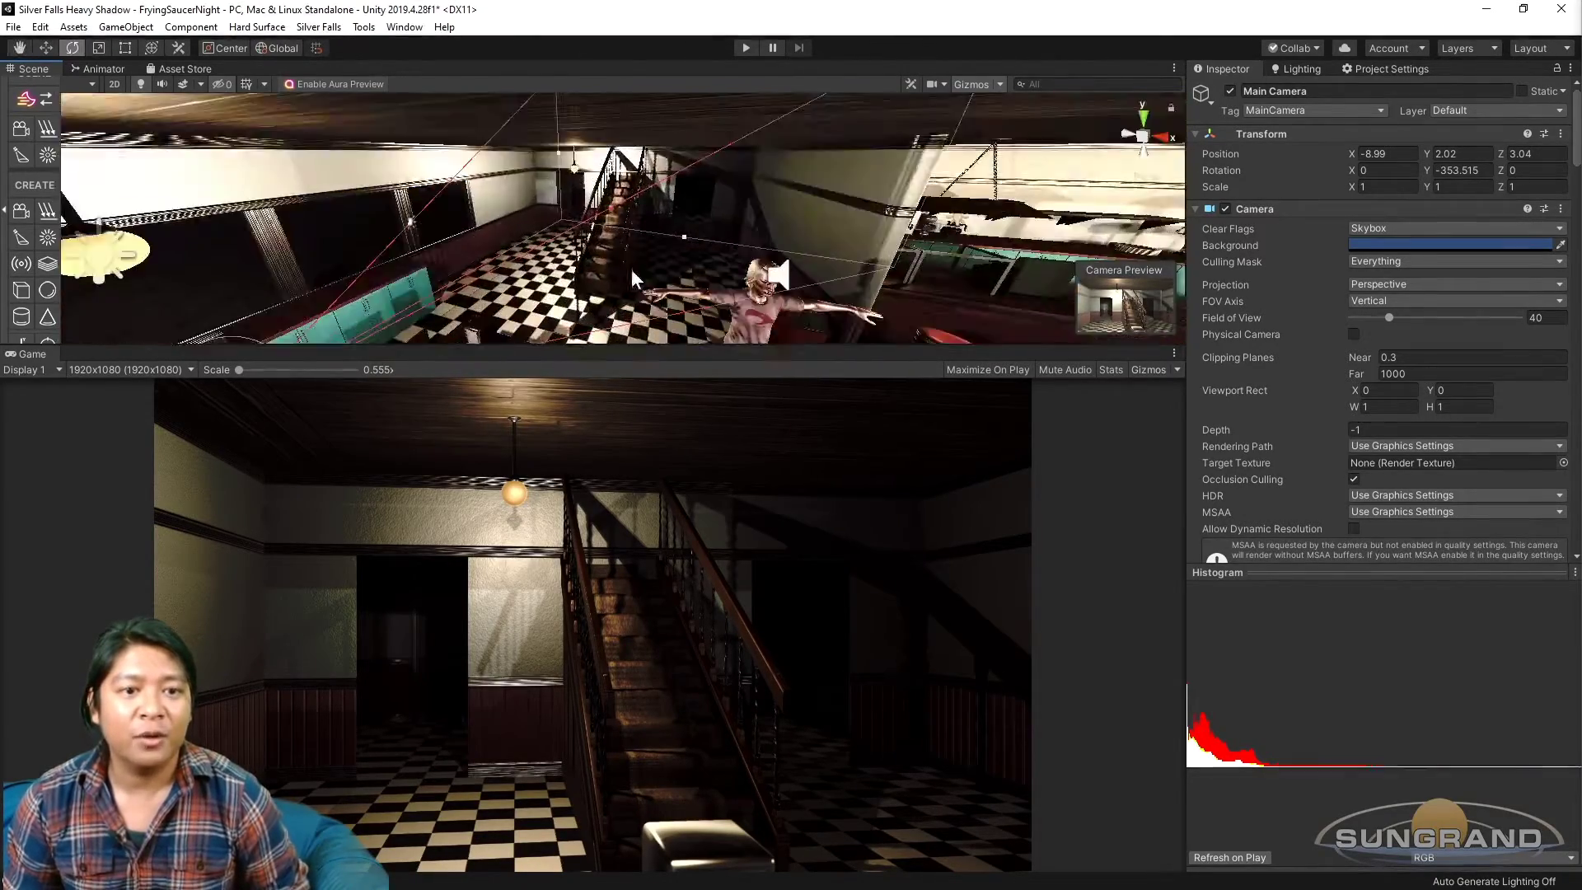
scroll(569, 252, up, 3)
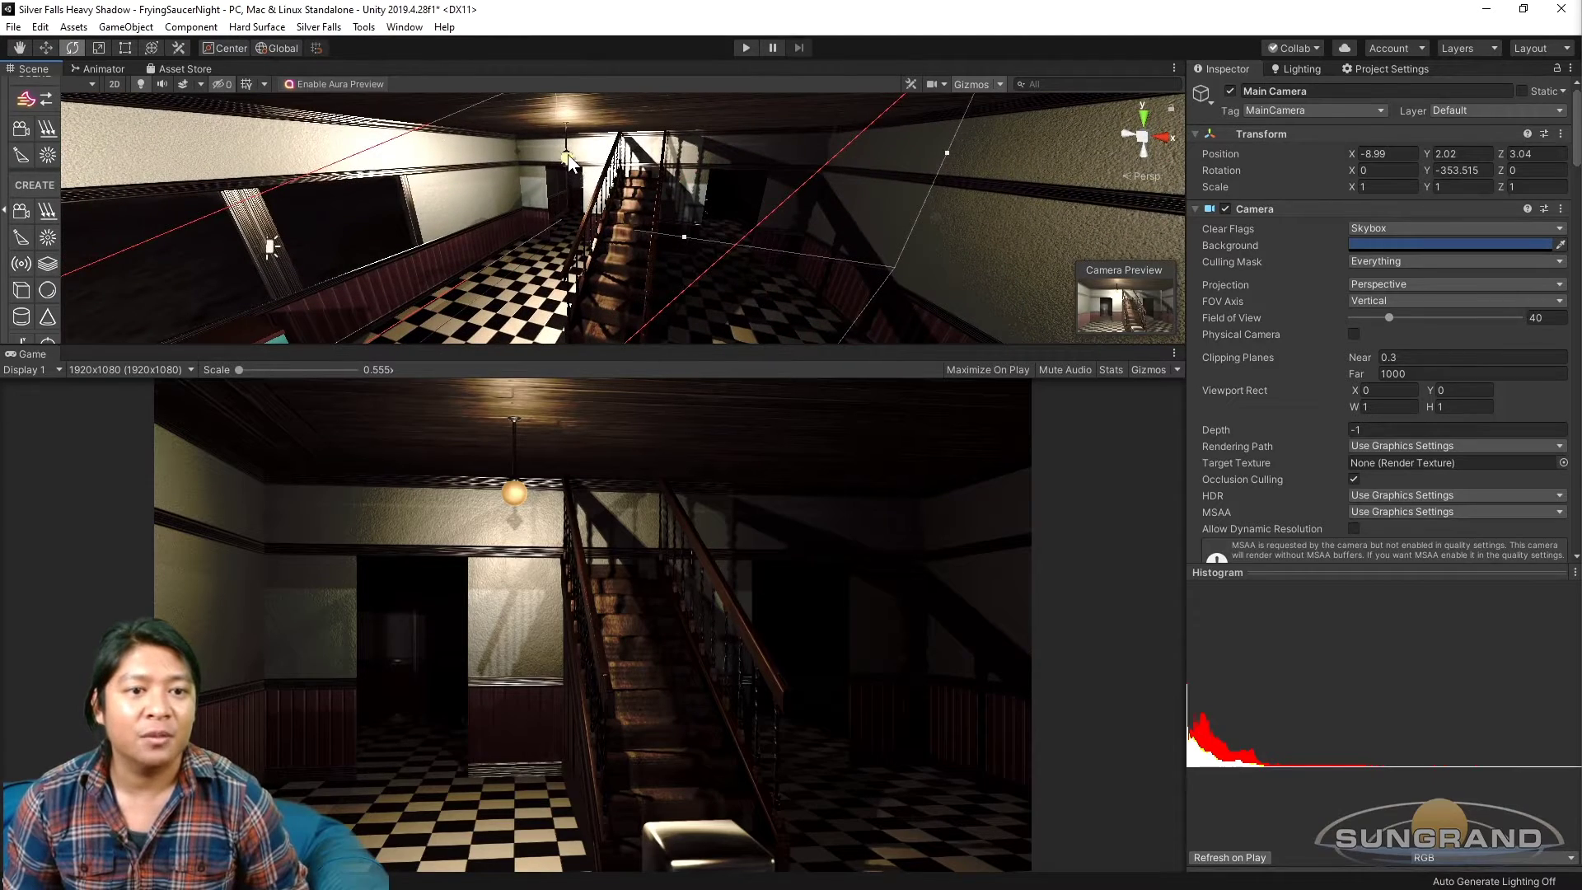
click(570, 161)
key(f)
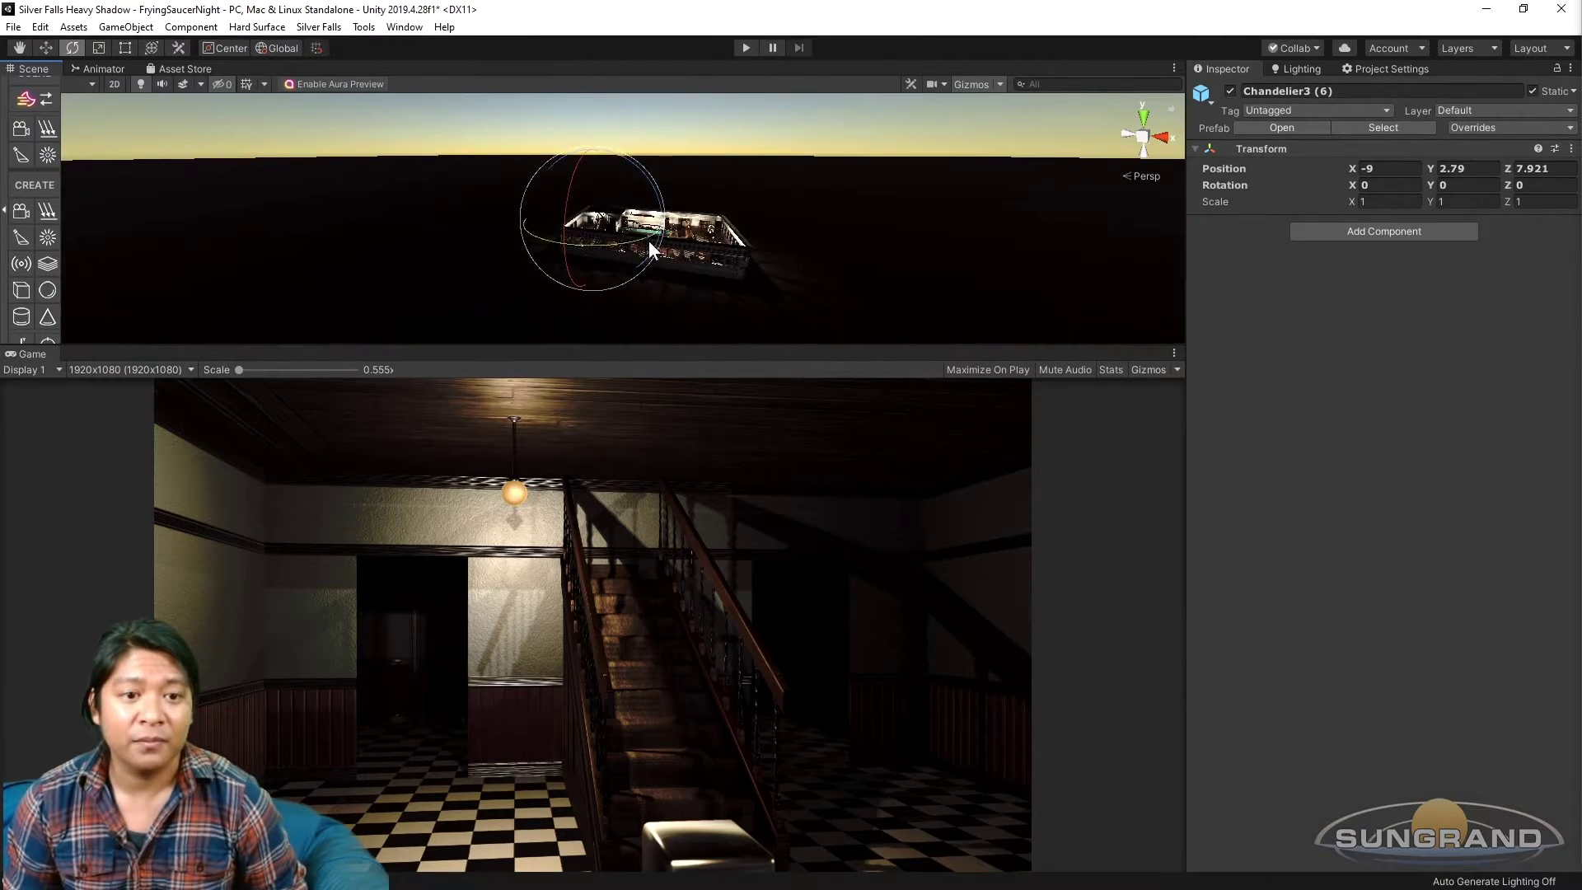
scroll(649, 241, down, 10)
alt+drag(643, 265, 516, 290)
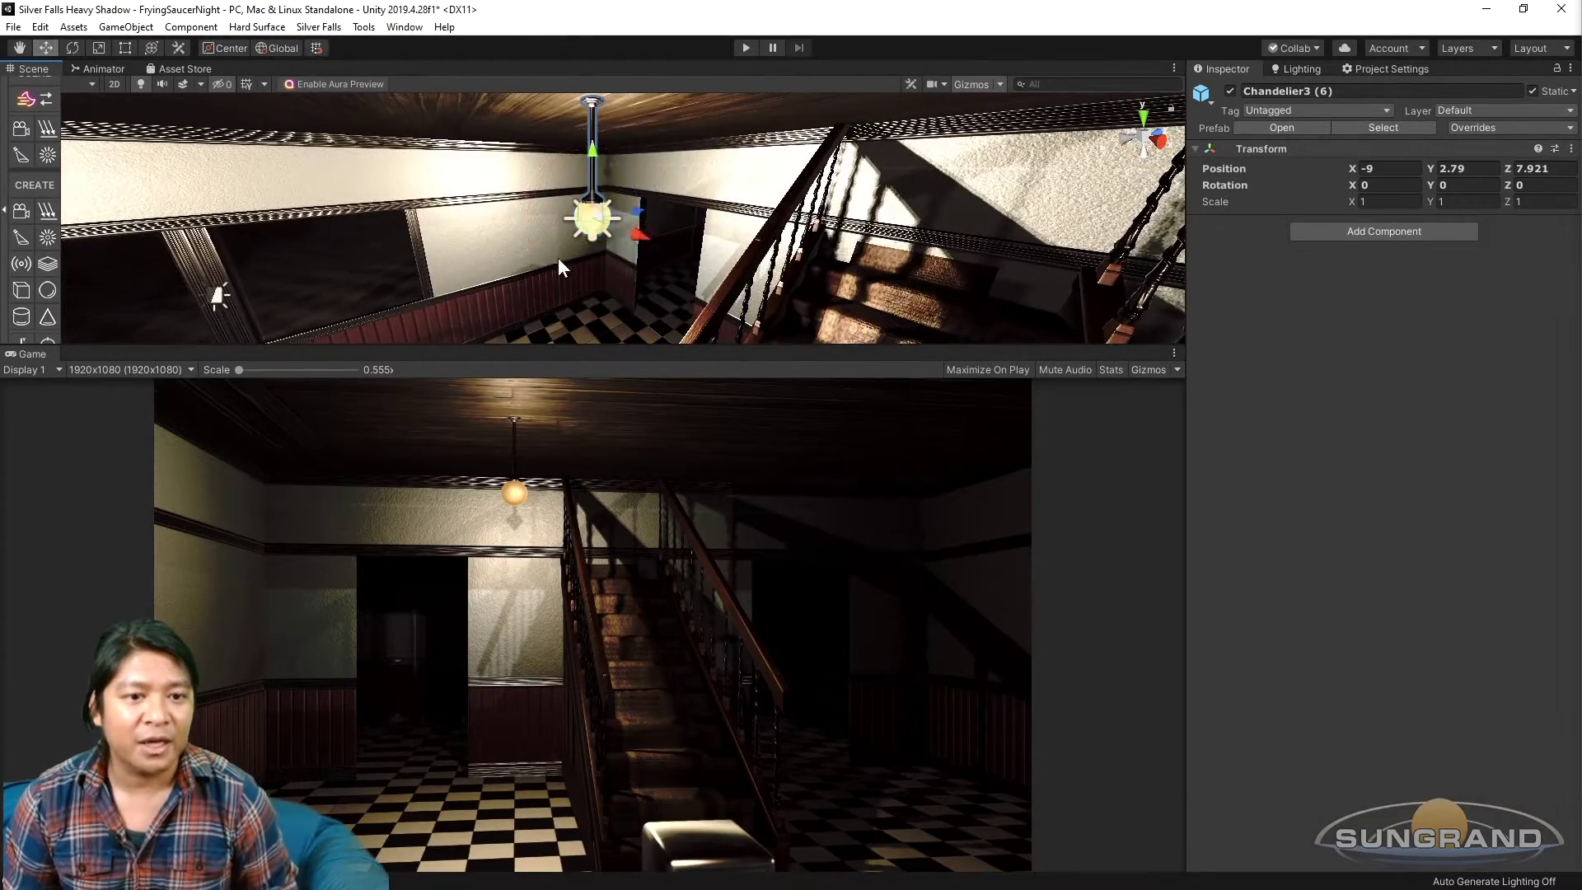
key(ctrl+d)
drag(634, 213, 976, 166)
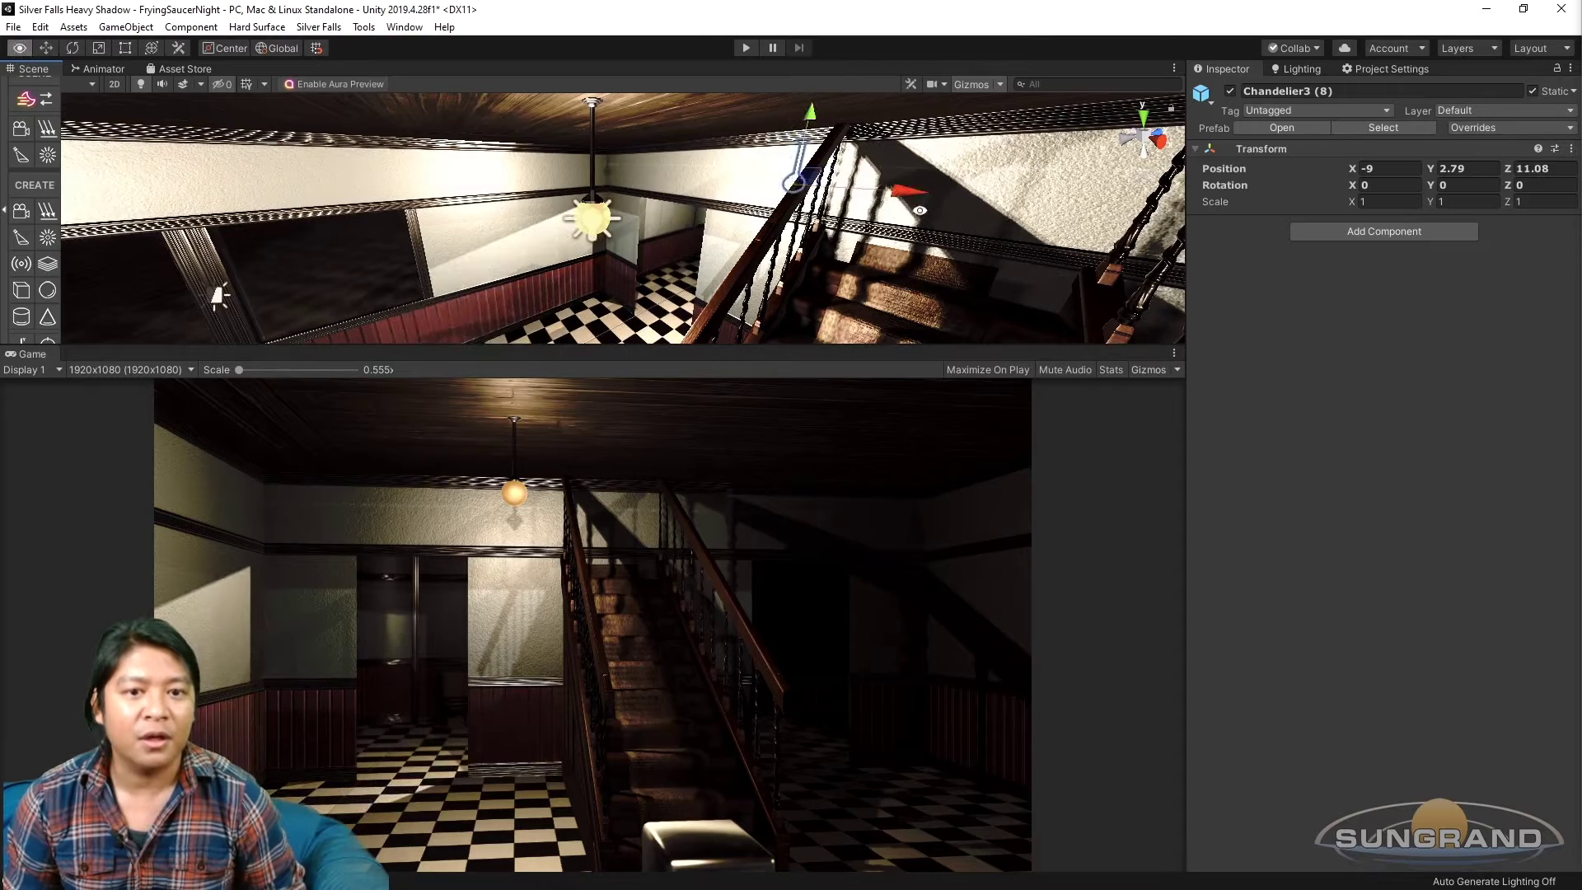
Shift the copied chandelier farther into the back room, to about X -9.12, Z 12.02.
middle_drag(906, 205, 869, 214)
scroll(871, 216, down, 10)
alt+drag(885, 215, 549, 289)
scroll(550, 290, up, 6)
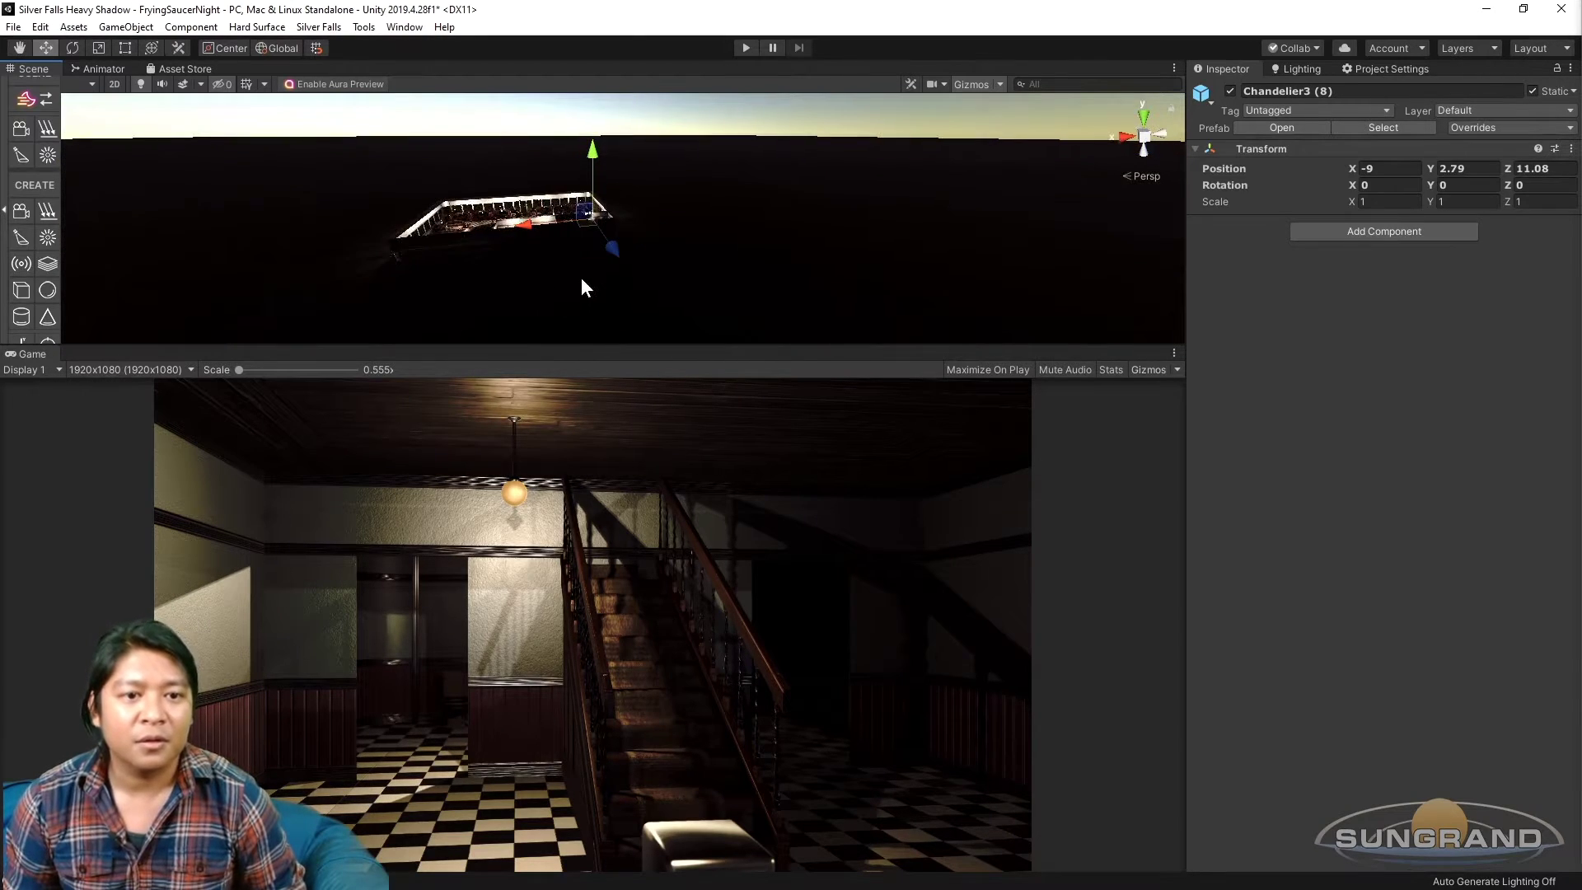
scroll(586, 250, up, 10)
alt+drag(582, 245, 557, 285)
drag(529, 231, 563, 277)
drag(628, 259, 128, 115)
Duplicate the back-room chandelier and move the new copy sideways behind the staircase to about X -6.95.
alt+drag(586, 175, 509, 230)
key(ctrl+d)
middle_drag(505, 231, 657, 230)
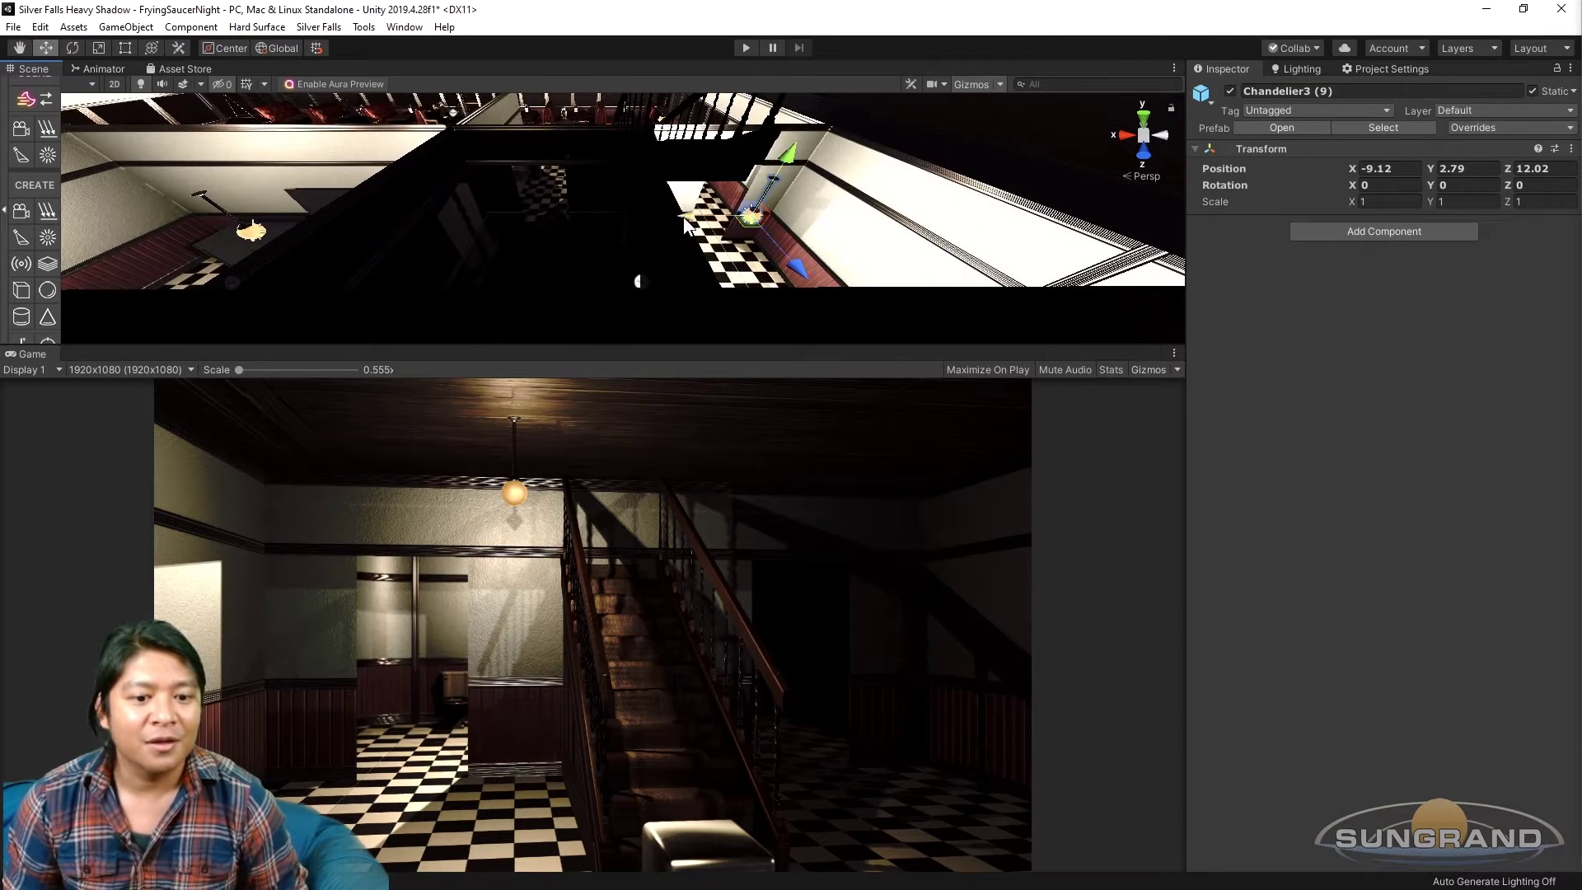
drag(683, 216, 625, 233)
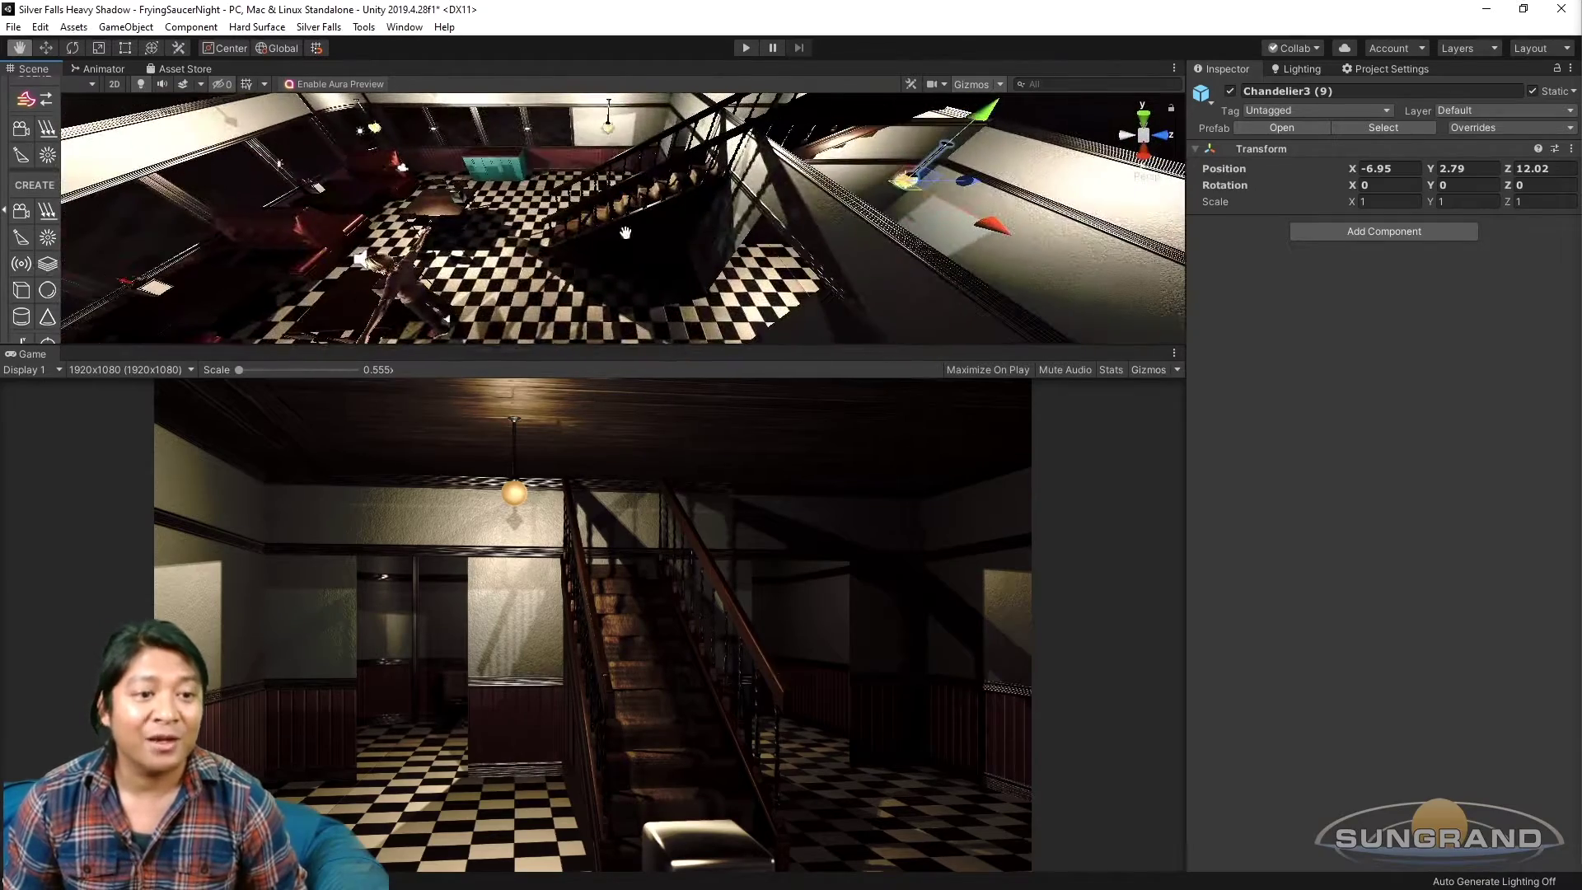
Move the Main Camera to about X -4.341, Z 3.054 and turn it to a Y rotation of about -287.06, facing down the aisle.
click(404, 167)
drag(462, 177, 404, 185)
right_drag(403, 185, 631, 171)
drag(524, 238, 1075, 255)
key(e)
key(w)
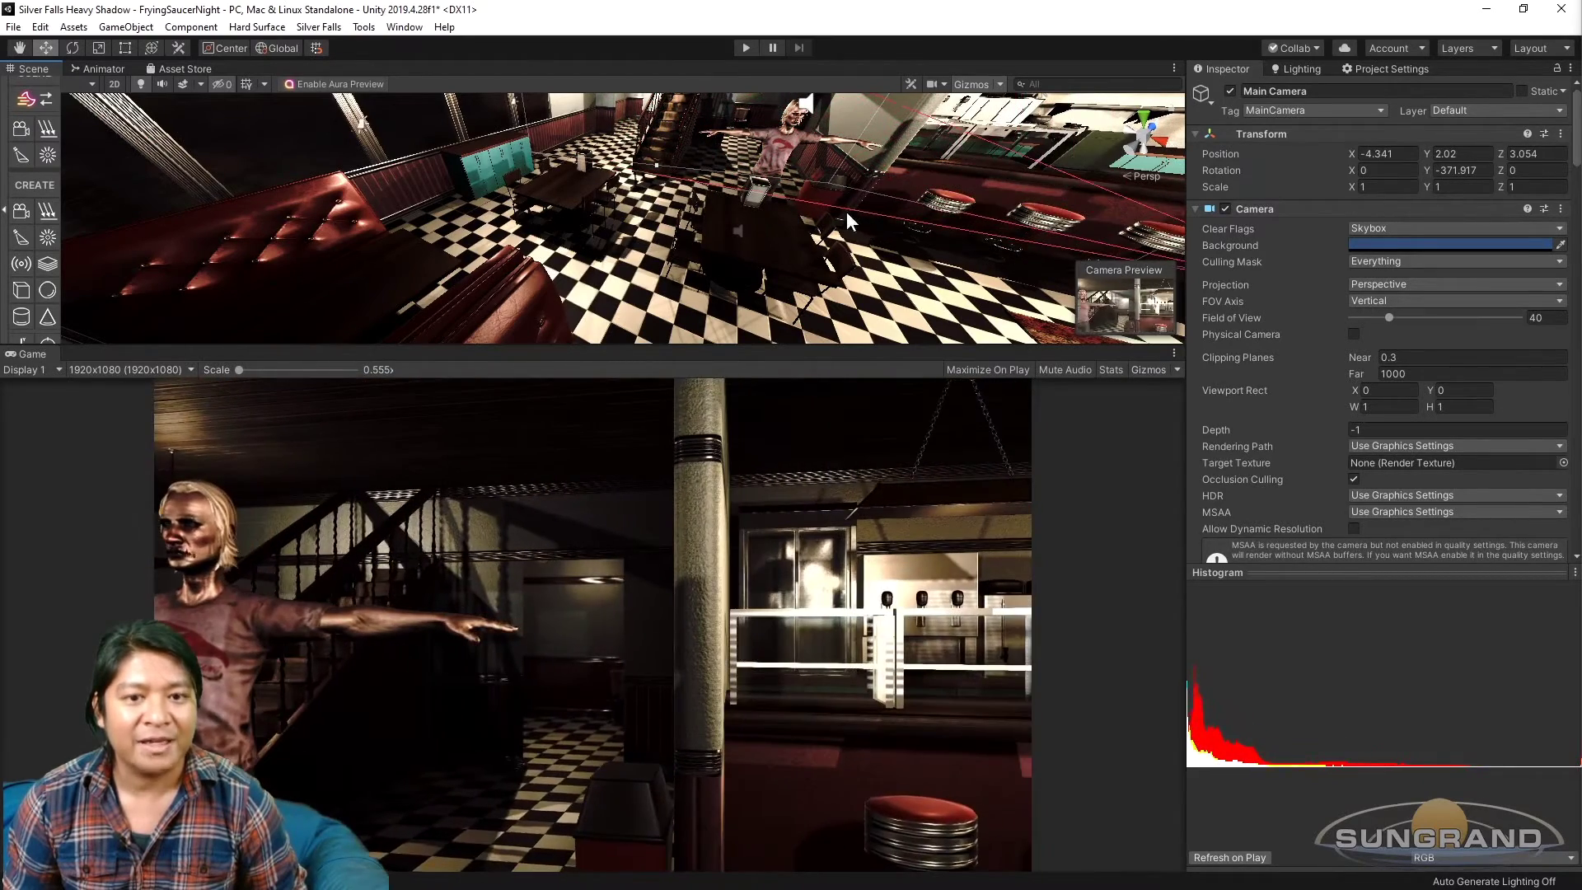
key(f)
key(e)
drag(540, 273, 351, 285)
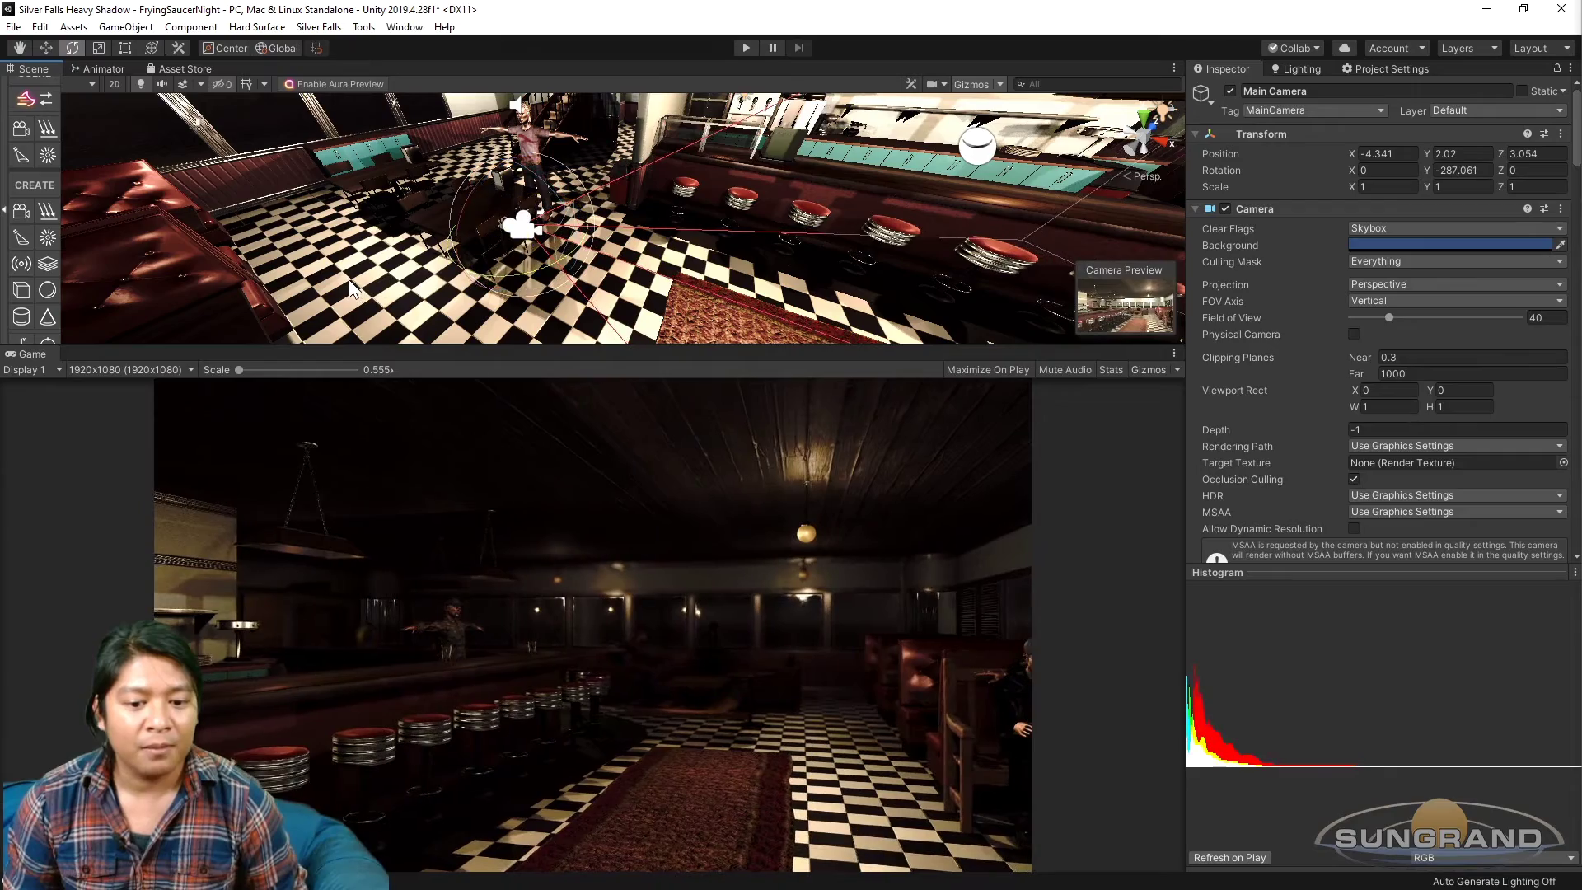
Select the checkered floor tile next to the rug and expand the settings of its Tiles_A_mtl material.
middle_drag(540, 285, 313, 227)
right_drag(313, 226, 527, 228)
middle_drag(527, 228, 626, 222)
alt+drag(626, 223, 841, 290)
click(764, 268)
right_drag(841, 290, 770, 262)
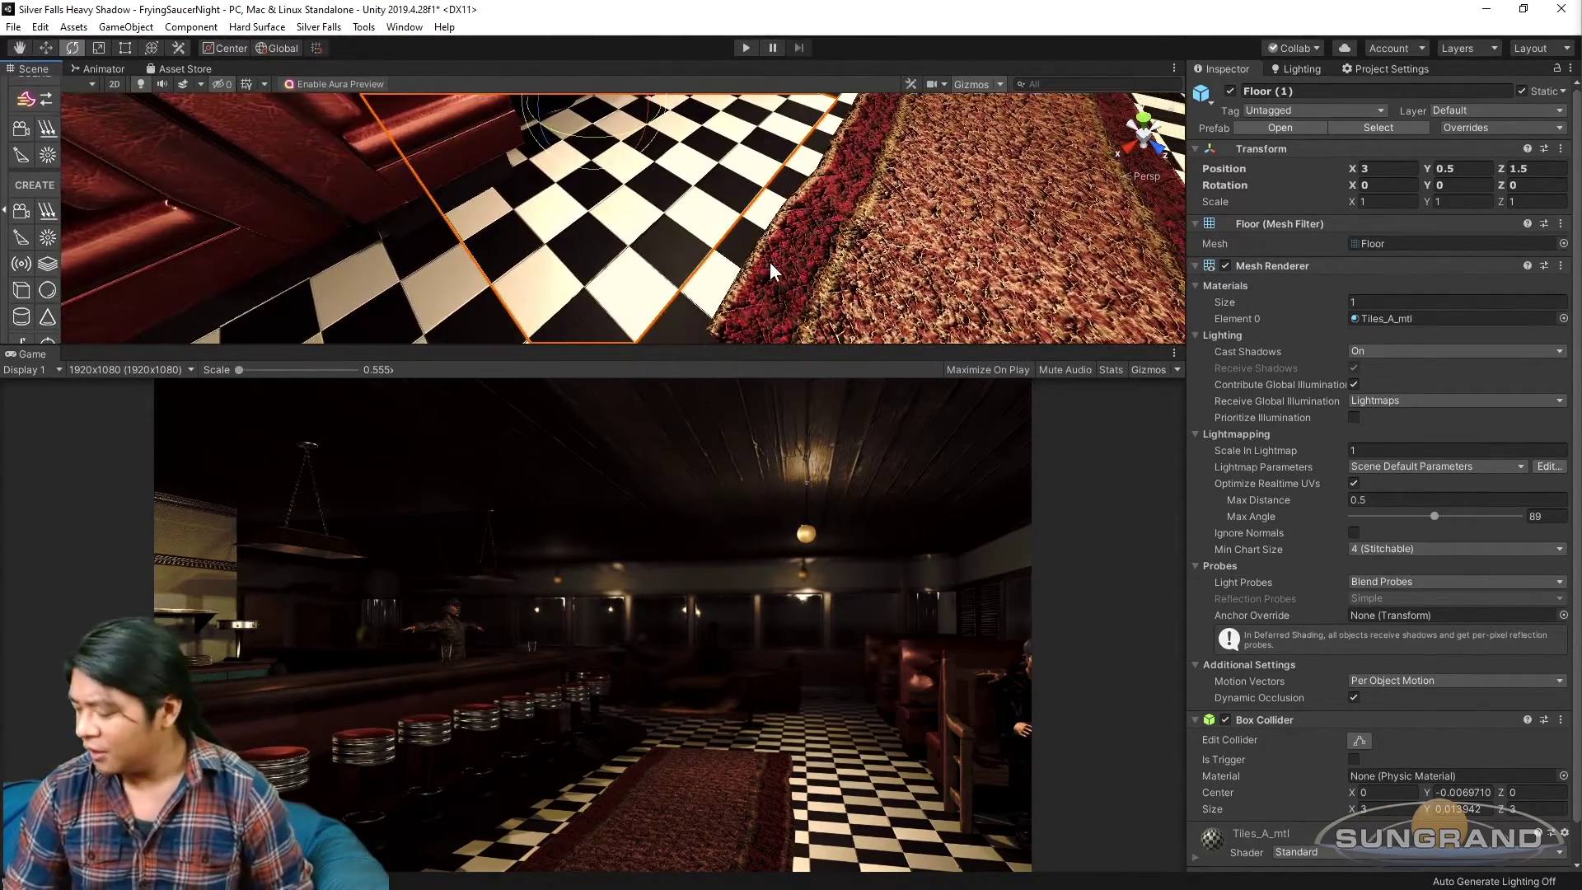
scroll(1308, 666, down, 1)
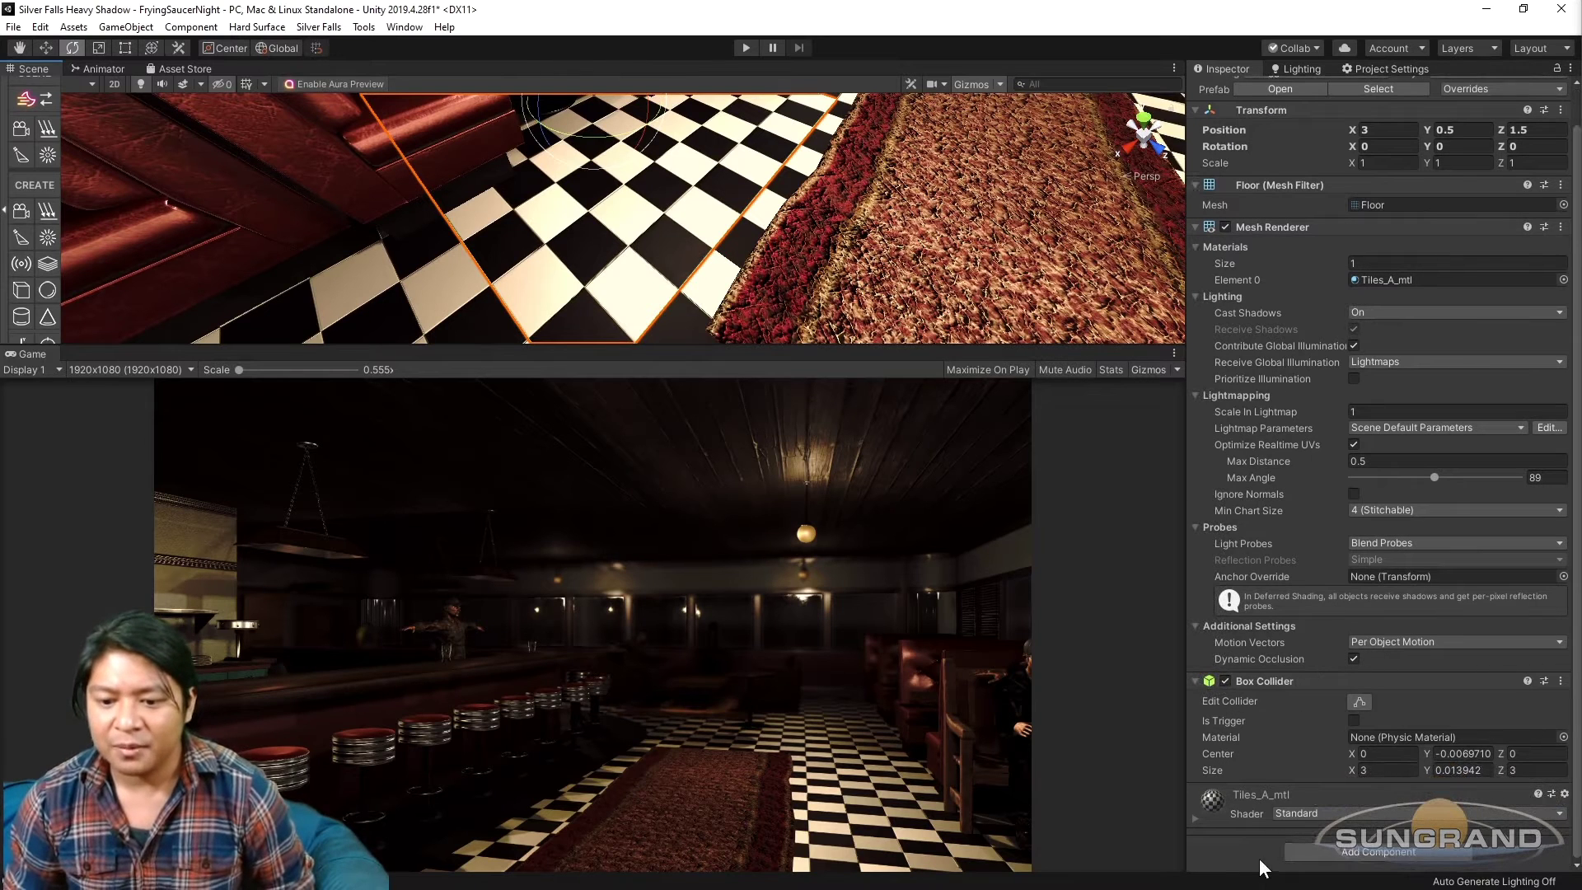
click(1254, 816)
scroll(1252, 813, down, 10)
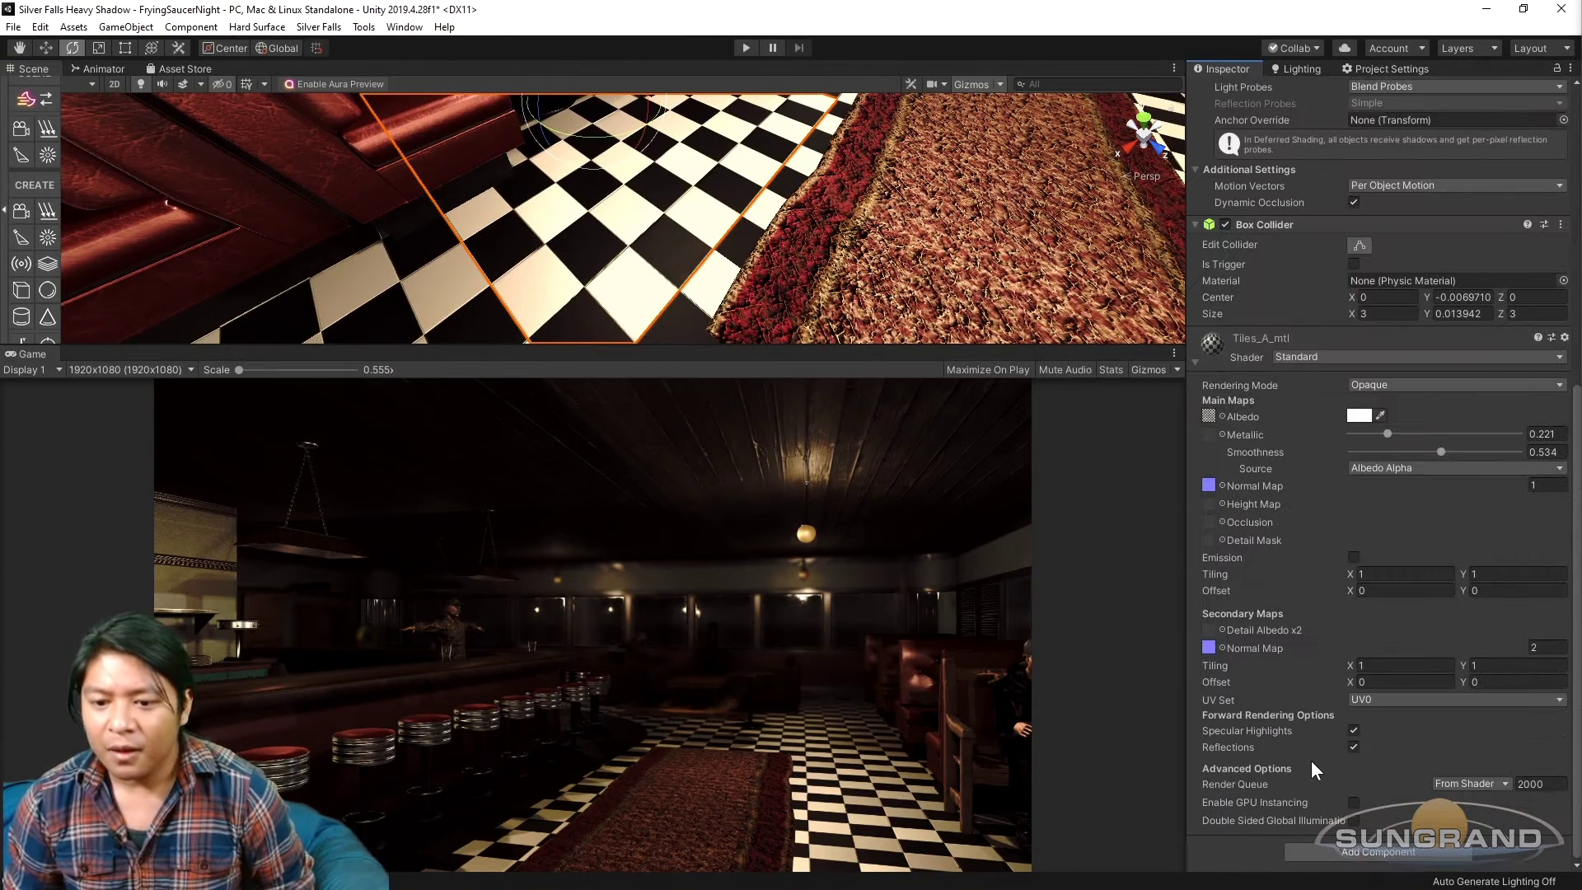
Try a blotchy grime texture as Detail Albedo x2 on Tiles_A_mtl and replace it with a subtler, lighter one.
click(1223, 630)
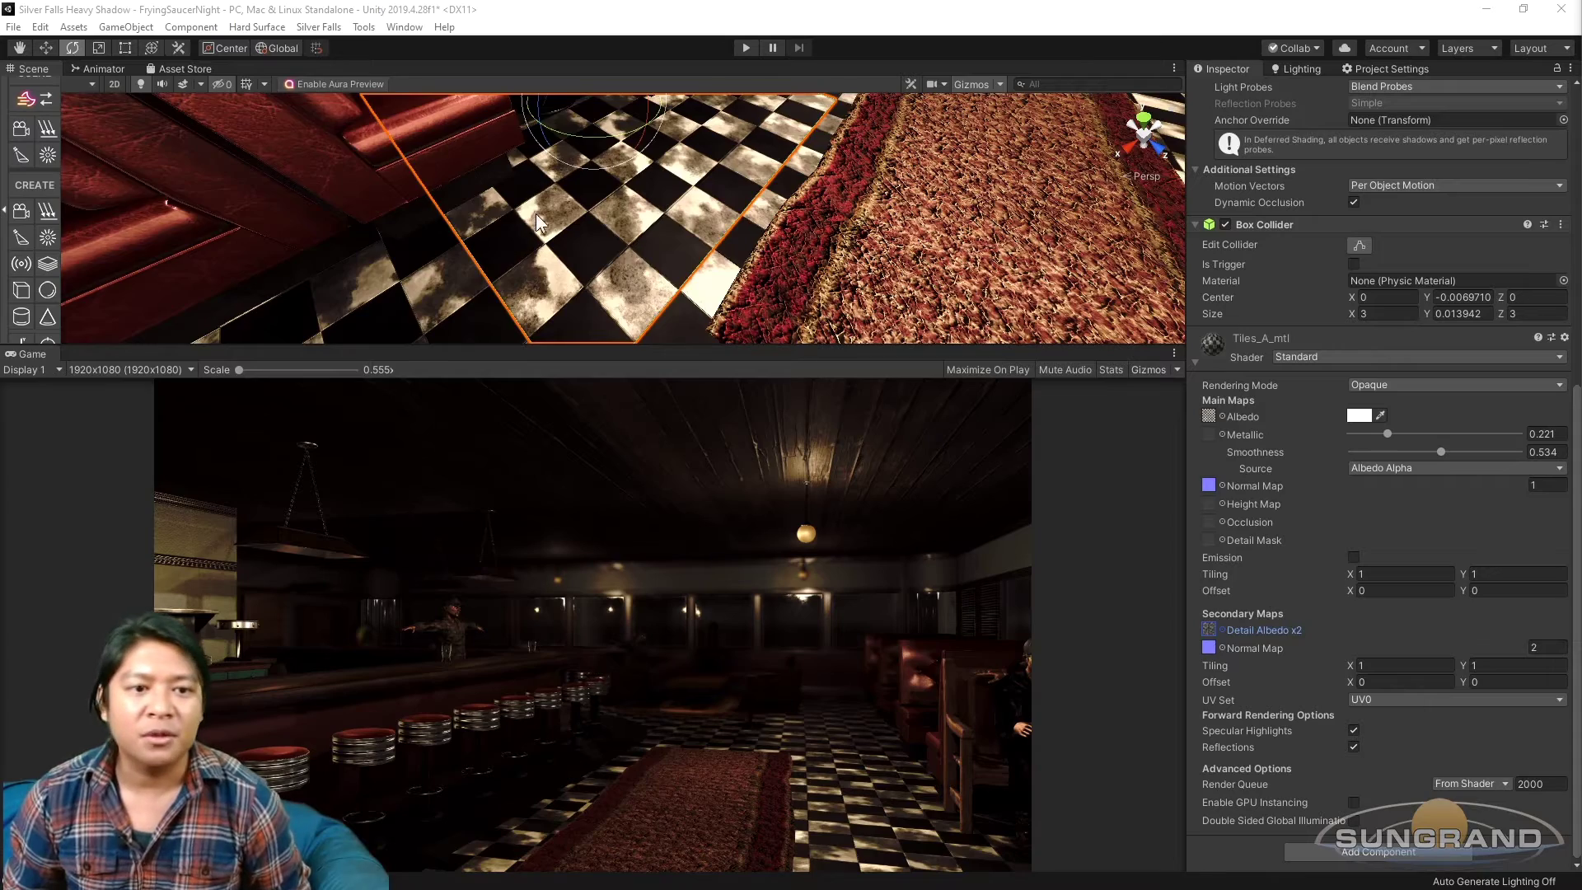
scroll(591, 244, down, 8)
scroll(598, 275, up, 3)
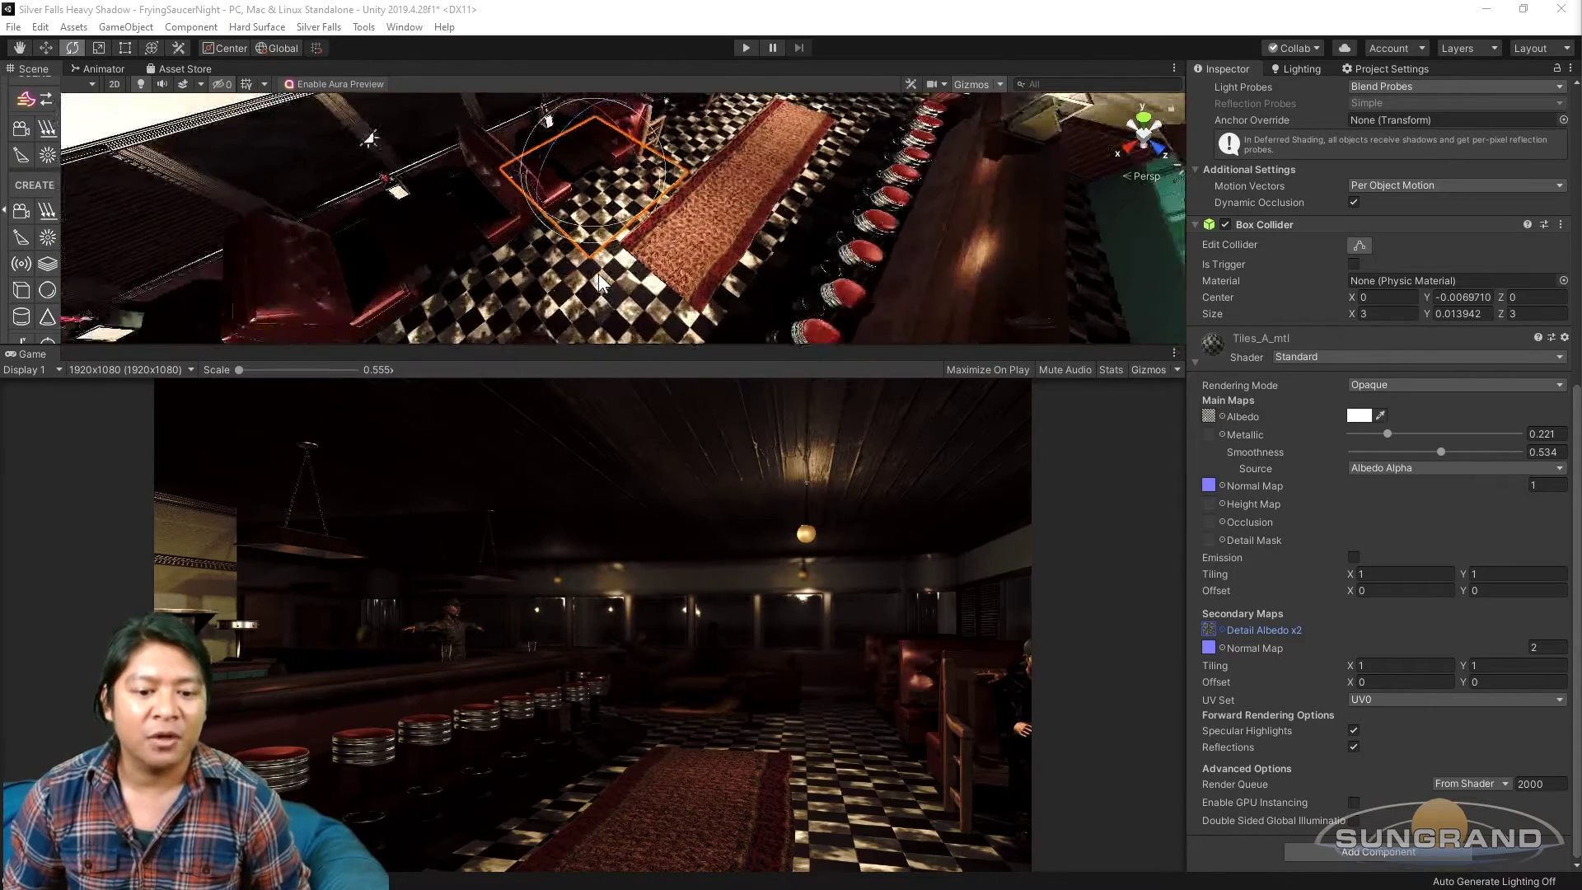
scroll(598, 283, up, 3)
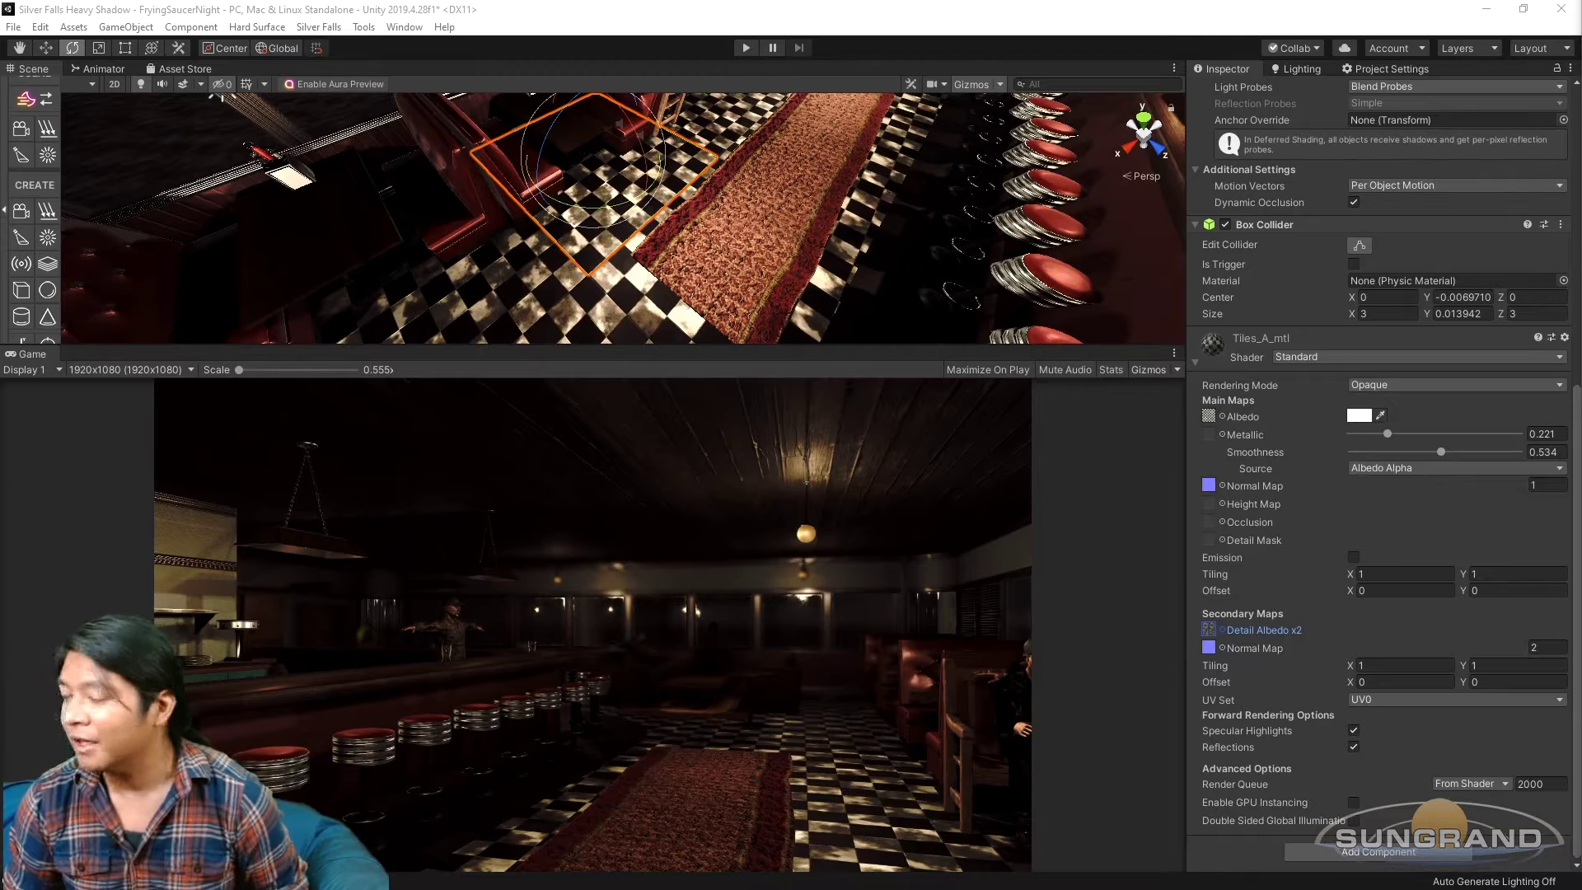
key(Delete)
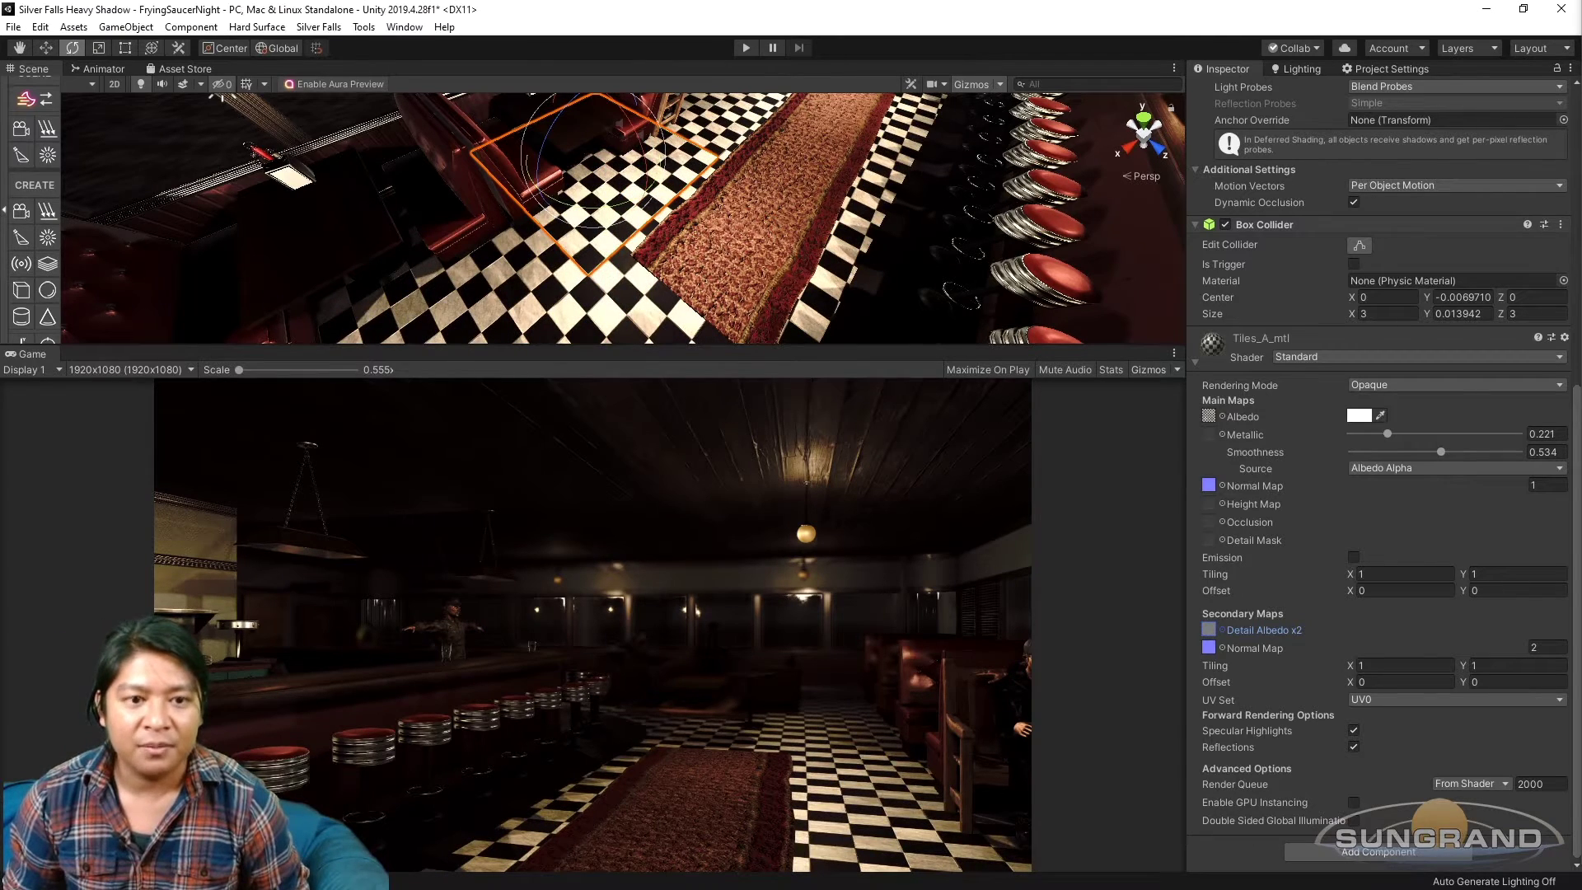
Inspect the floor tiles up close and set Tiles_A_mtl's Metallic to 0.285 and Smoothness to 0.693.
alt+drag(785, 280, 811, 247)
scroll(725, 238, up, 5)
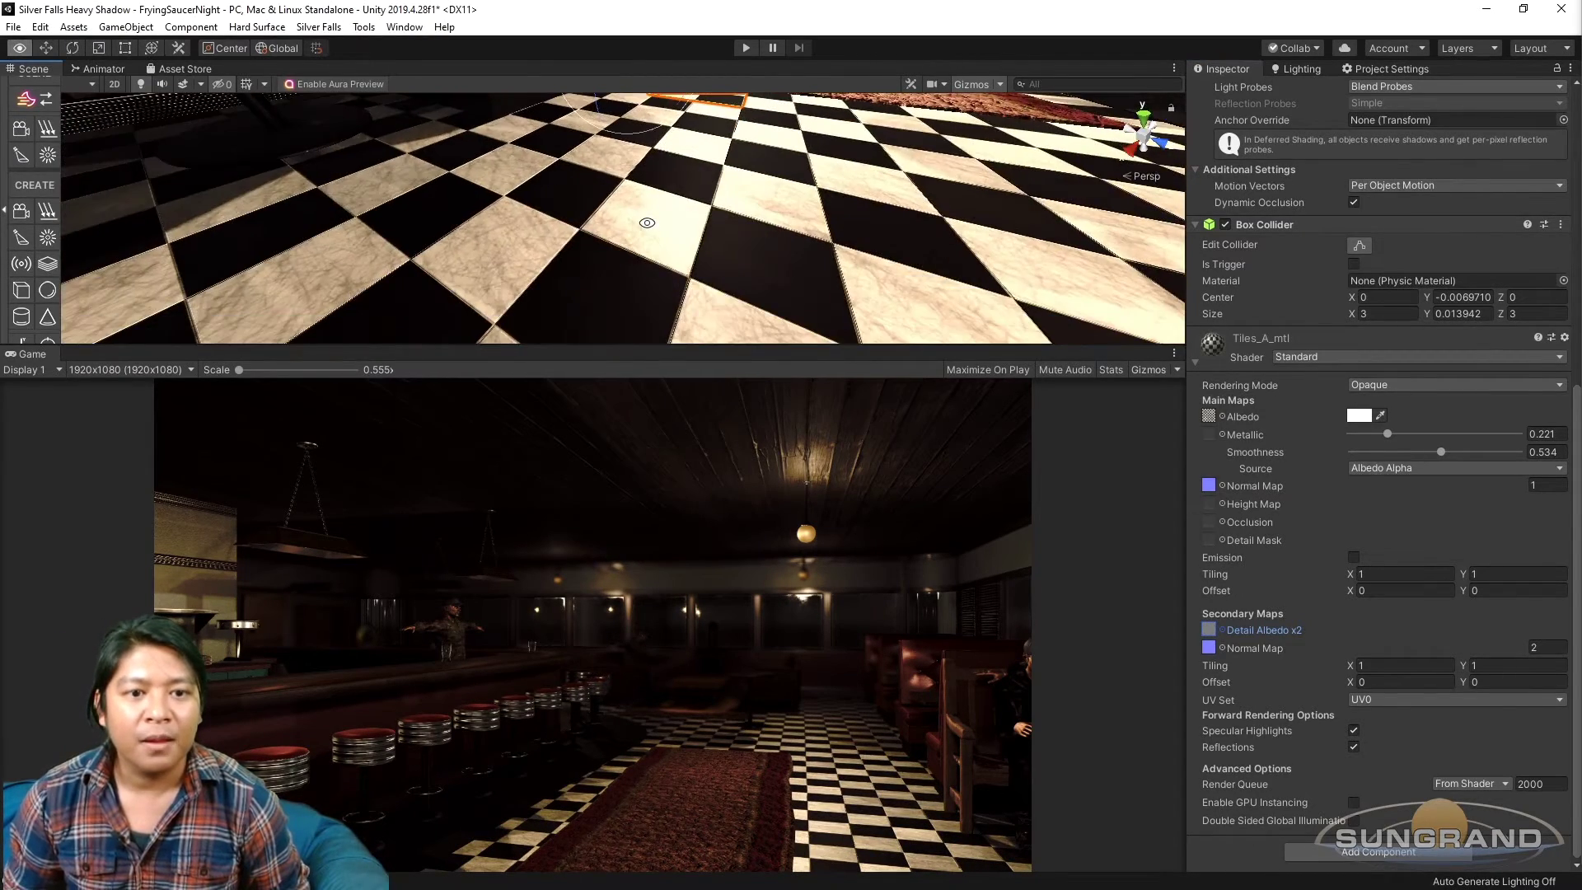
alt+drag(646, 223, 678, 212)
right_drag(678, 212, 681, 211)
right_drag(697, 312, 1071, 214)
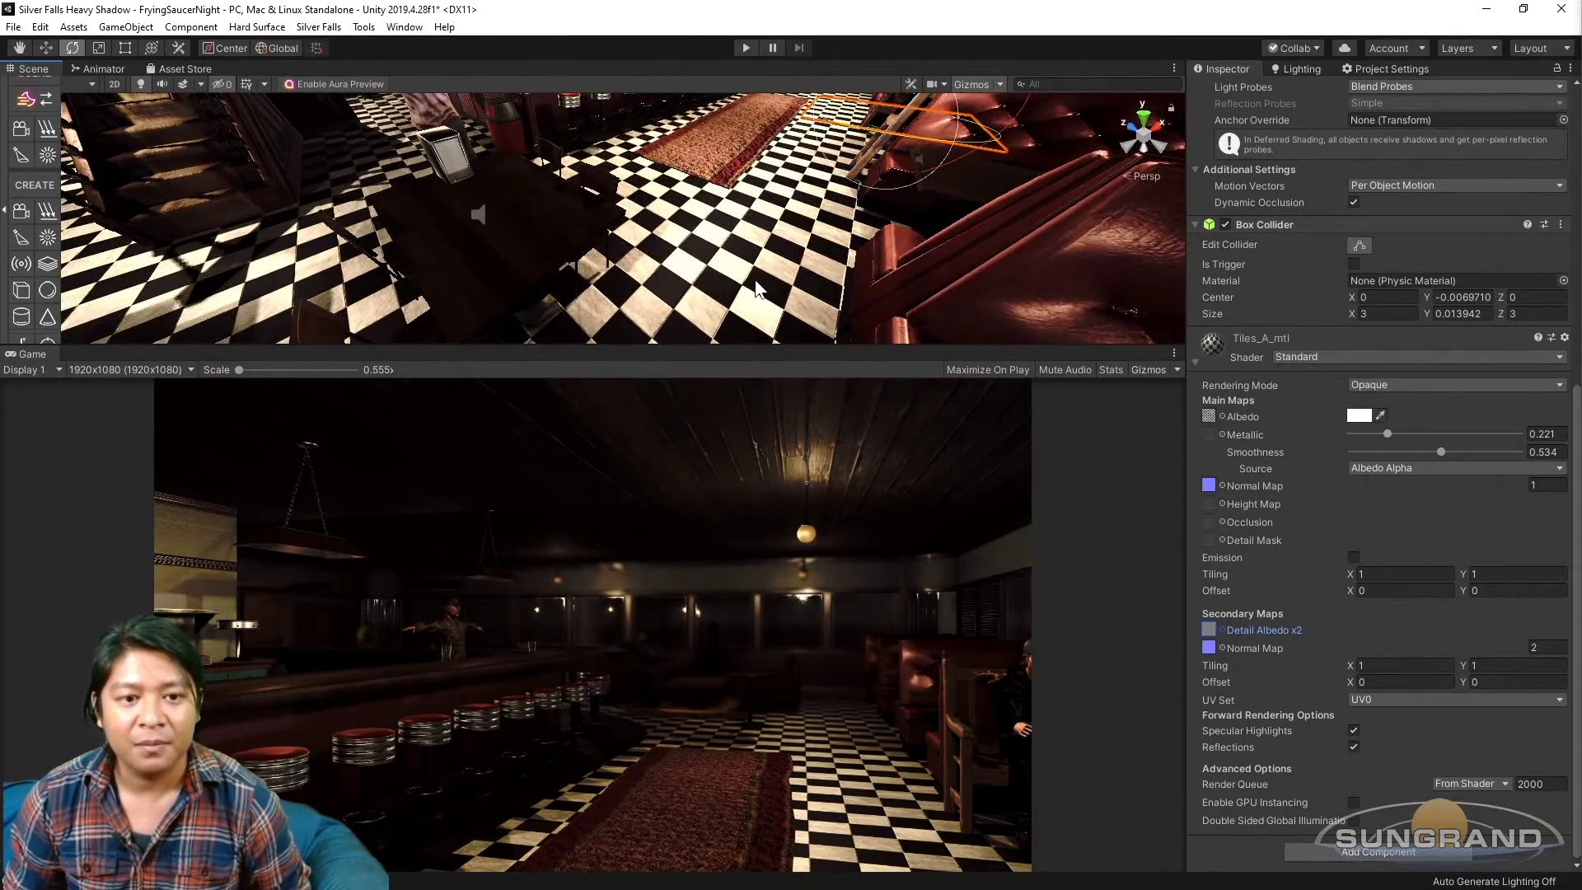
mouse_move(1387, 430)
mouse_down()
mouse_move(1506, 424)
mouse_move(1371, 426)
mouse_move(1502, 422)
mouse_move(1402, 455)
mouse_move(1504, 455)
mouse_move(1442, 463)
mouse_move(1467, 451)
mouse_move(1399, 433)
mouse_up()
key(ctrl+z)
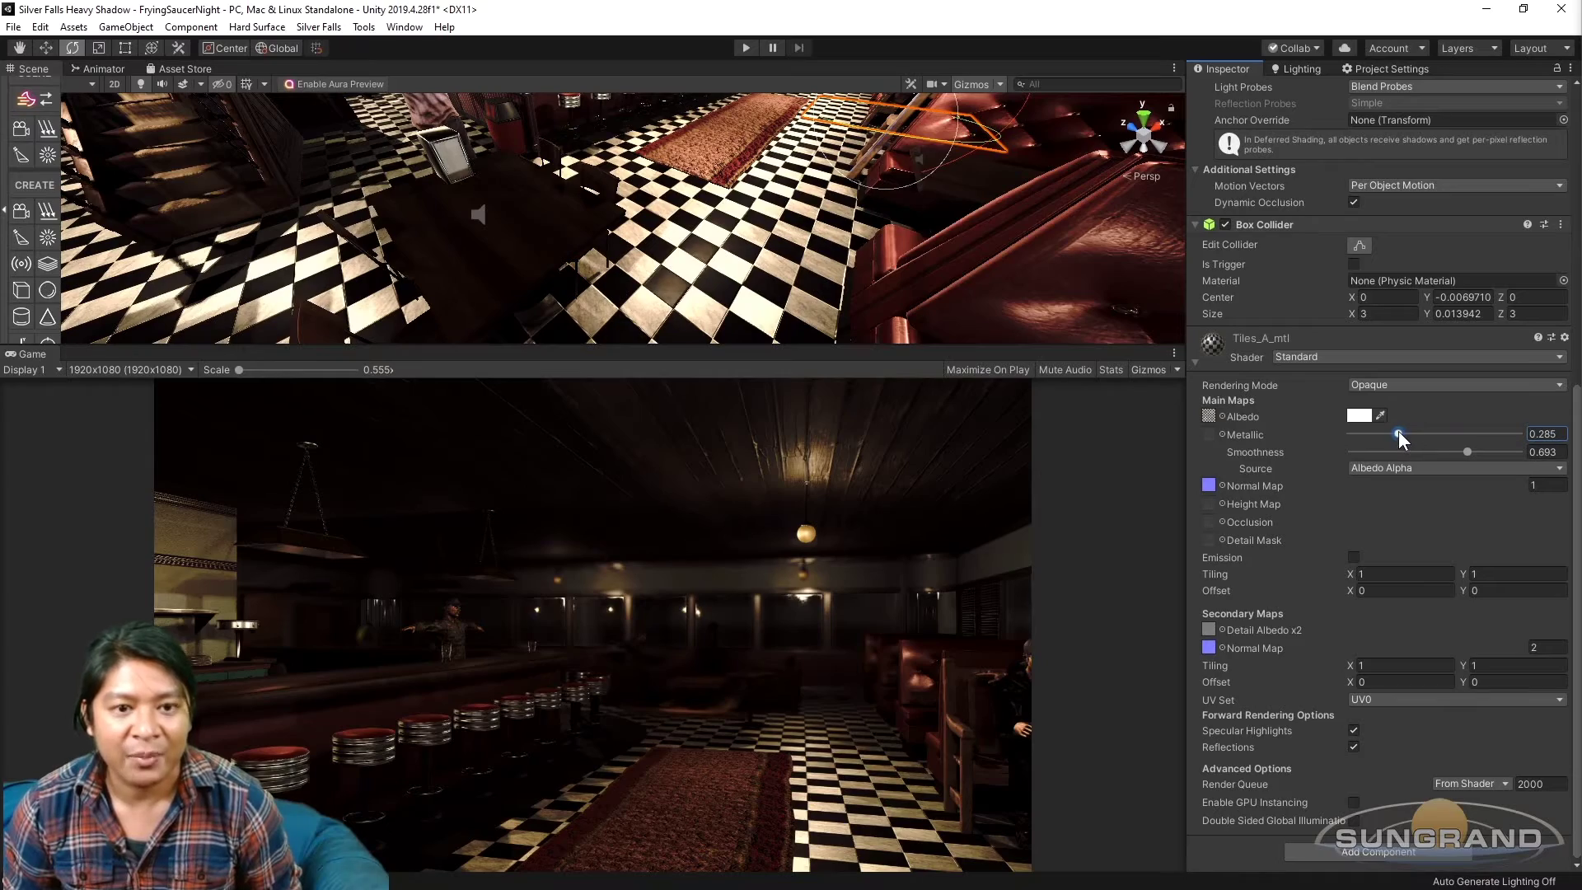
Select the Main Camera, turn it across the counter stools and slide it along the diner to frame the sofa lounge.
scroll(563, 181, down, 4)
right_drag(568, 186, 692, 223)
middle_drag(692, 222, 653, 231)
mouse_move(653, 229)
right_down()
mouse_move(710, 284)
mouse_move(635, 260)
mouse_move(643, 247)
right_up()
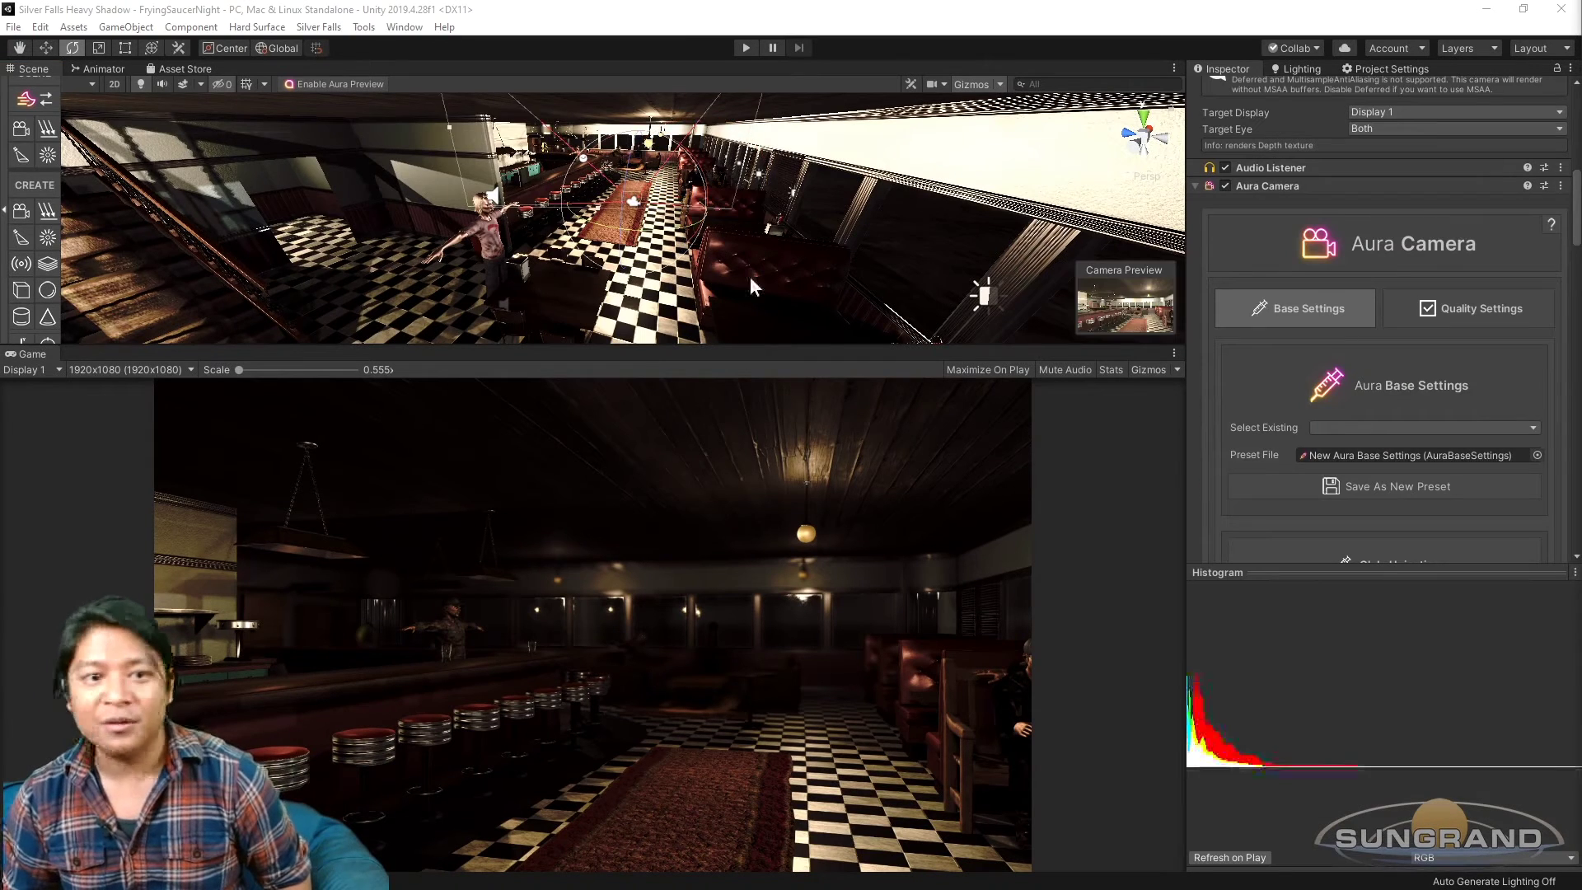
scroll(746, 277, down, 2)
drag(674, 230, 728, 224)
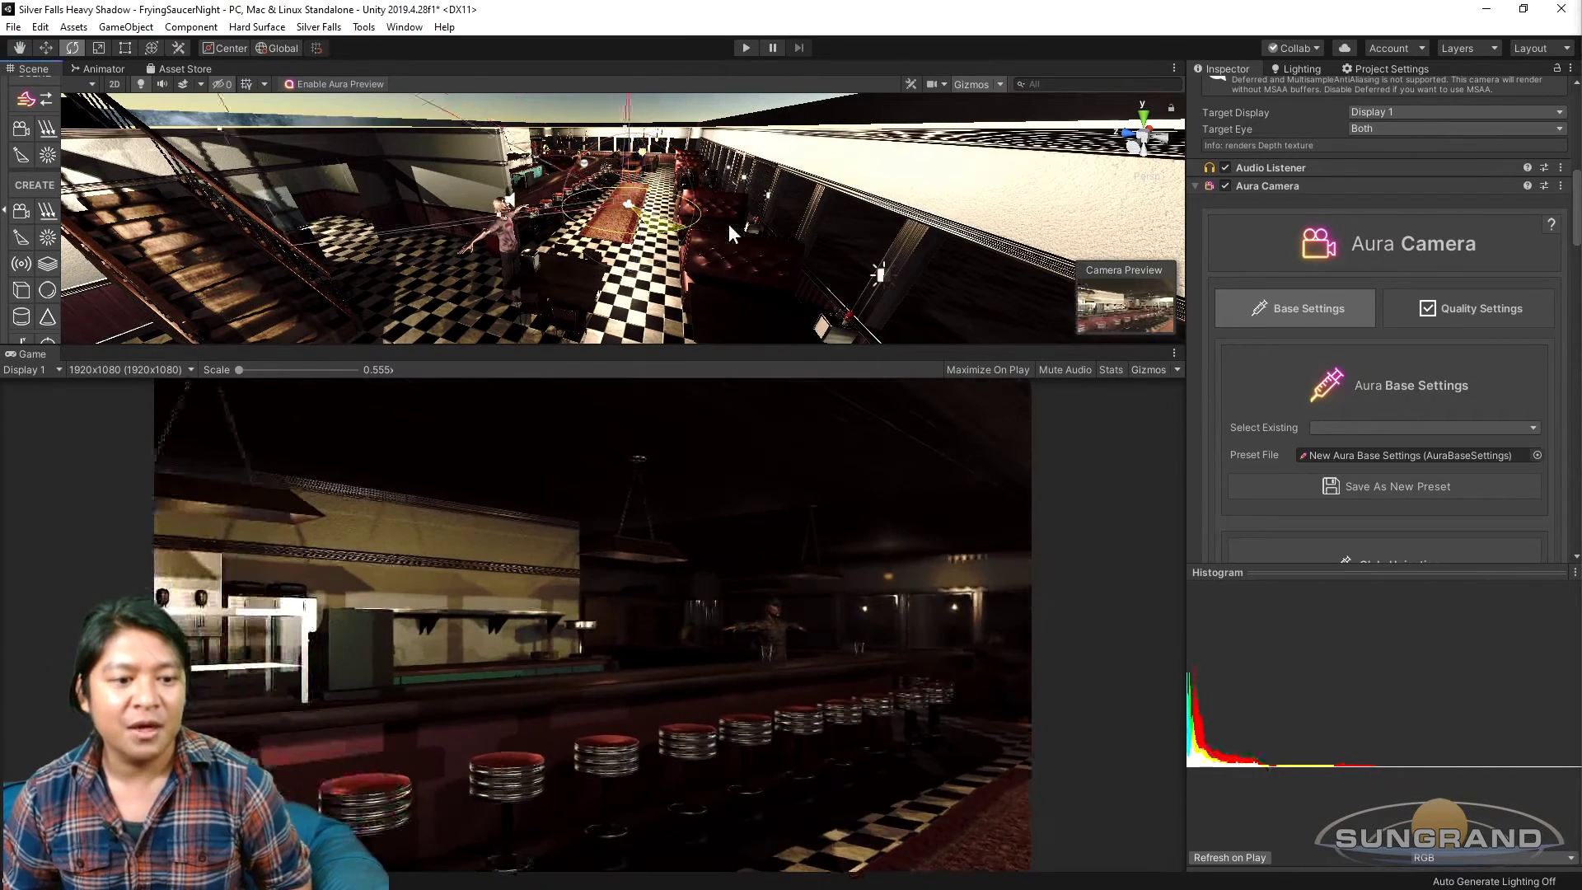
key(w)
drag(565, 200, 600, 203)
alt+drag(722, 204, 853, 168)
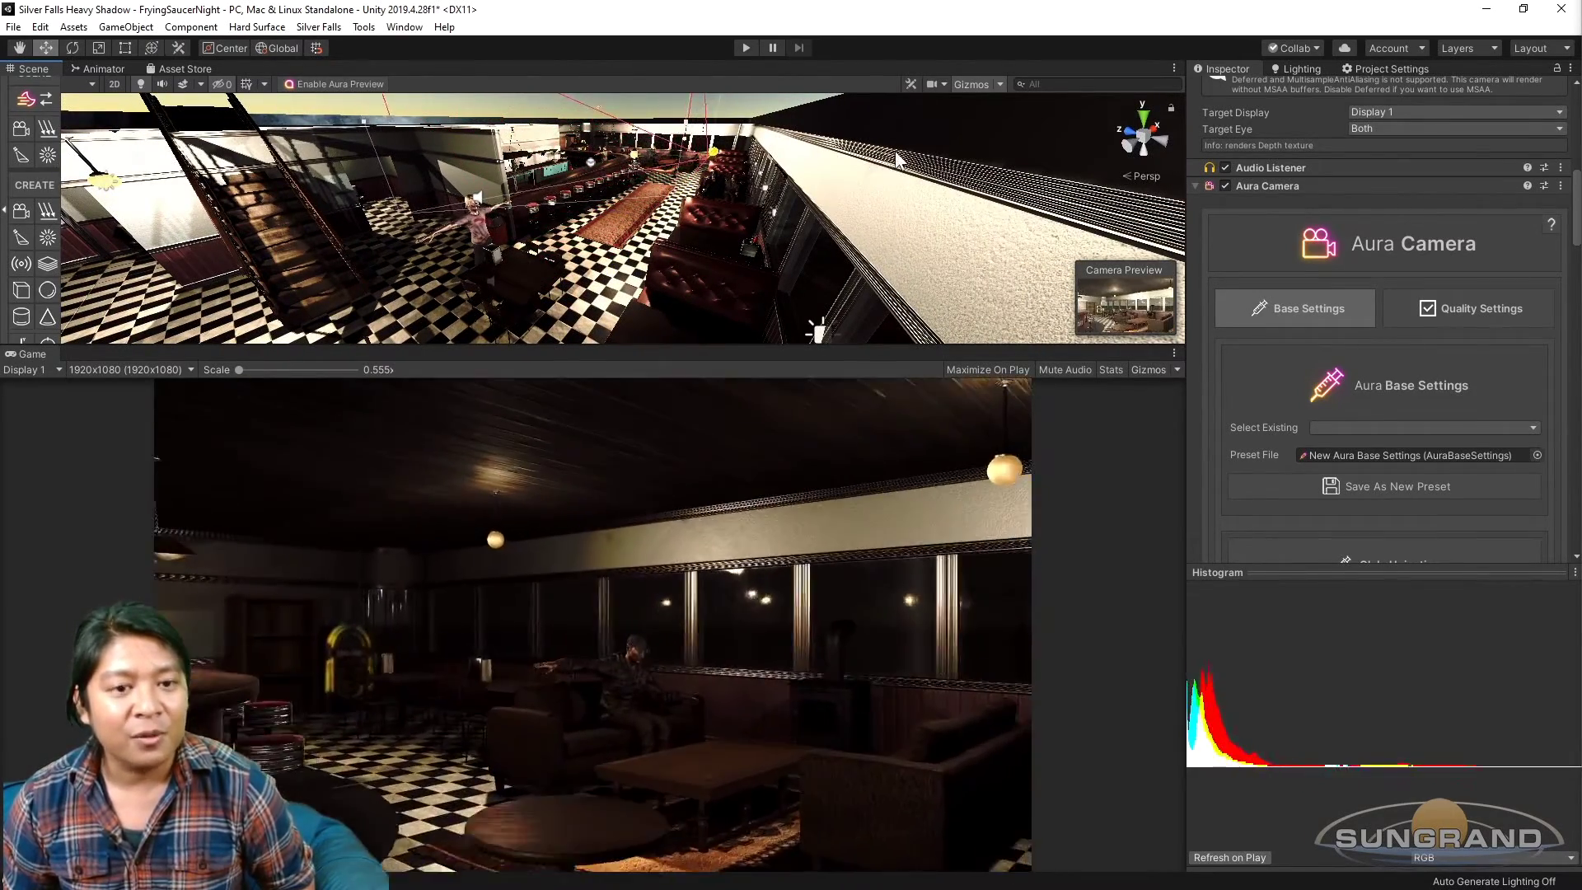
Turn the Main Camera toward the bar counter and reposition it by the lounge, looking along the aisle to the jukebox.
key(e)
drag(750, 170, 735, 235)
key(w)
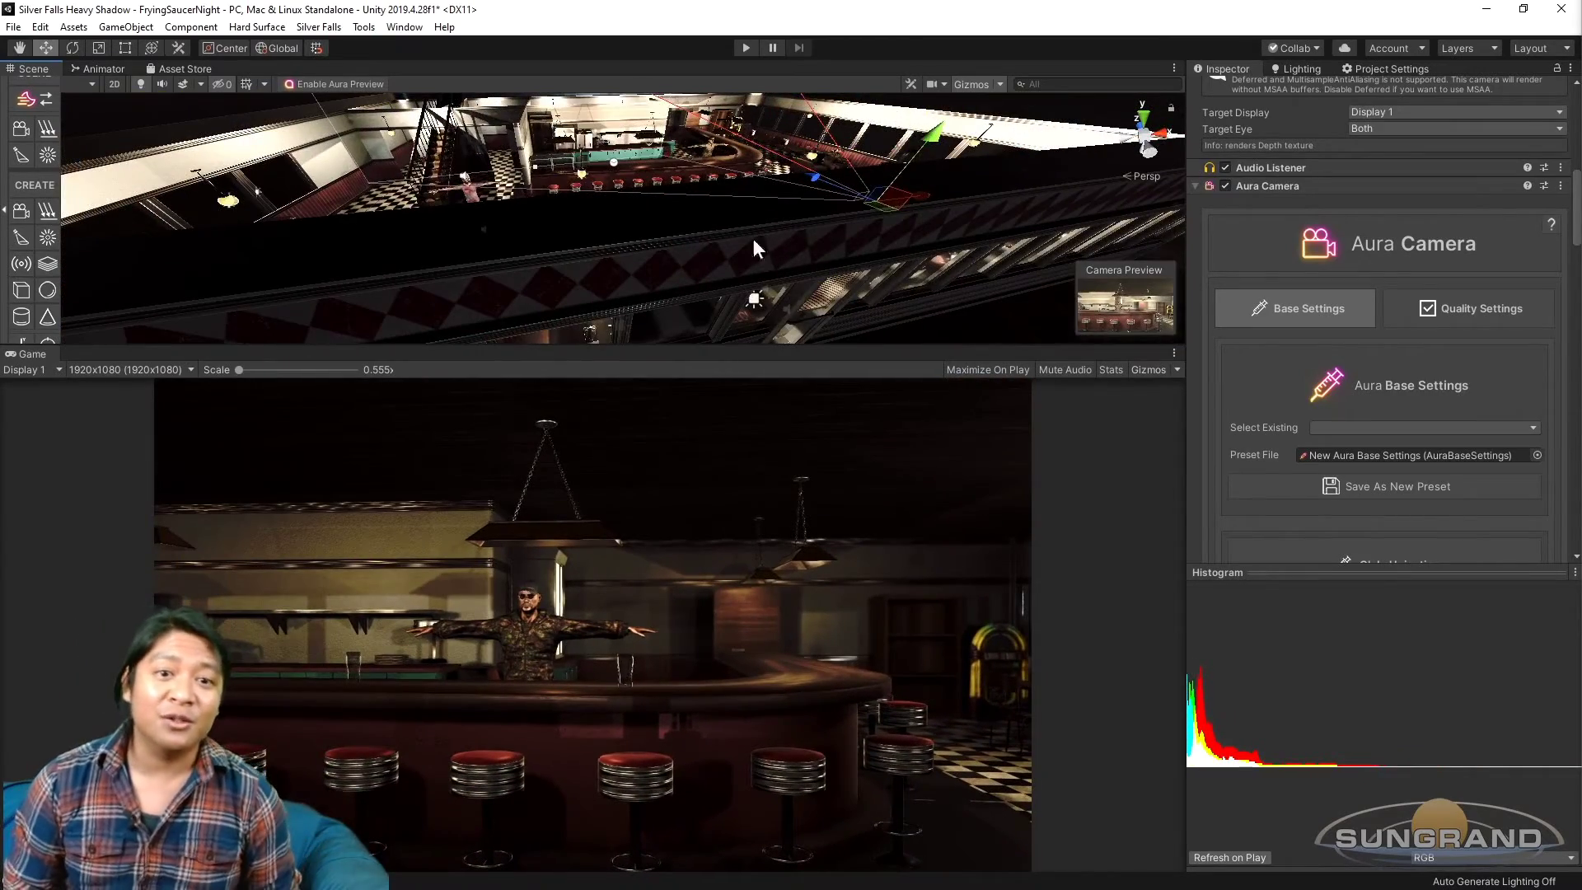
drag(926, 197, 1005, 191)
alt+drag(840, 273, 751, 249)
scroll(752, 253, up, 2)
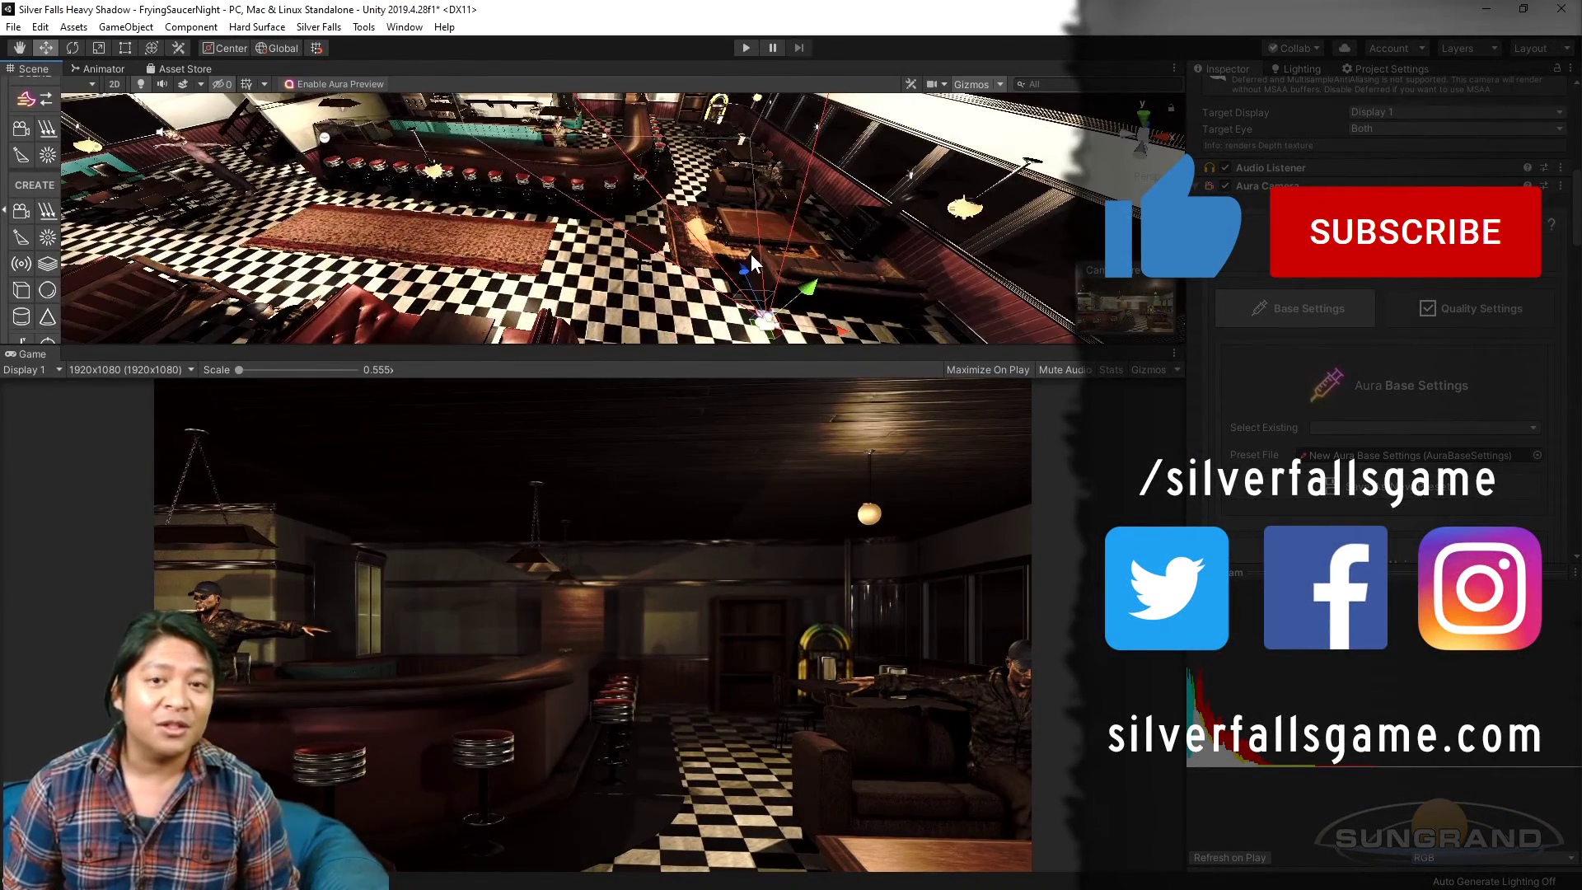